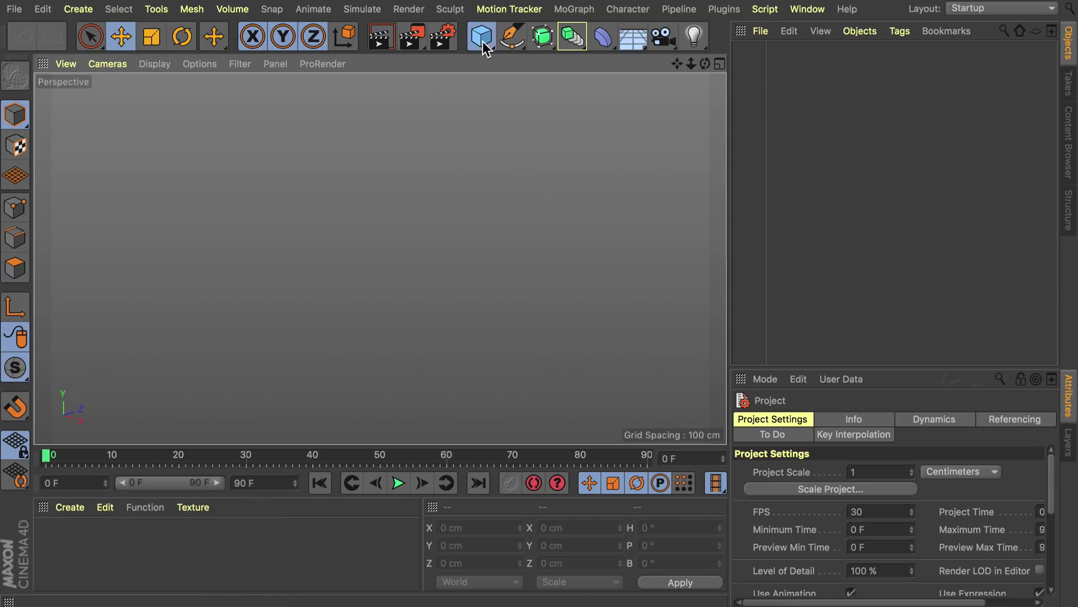
- Add a pyramid, set its height to 230 cm and make it editable
click(484, 44)
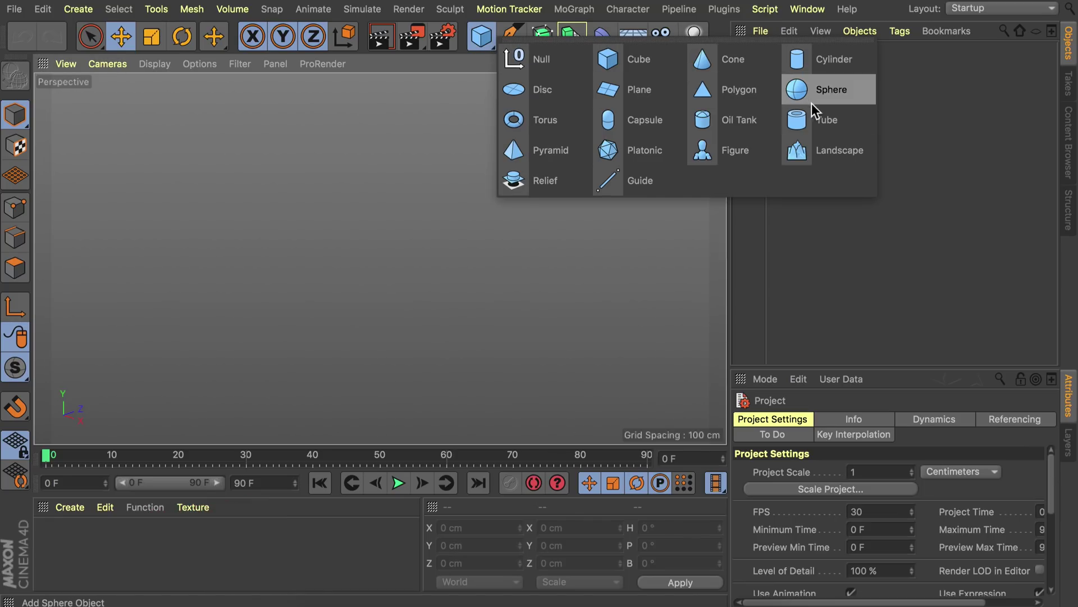
click(548, 150)
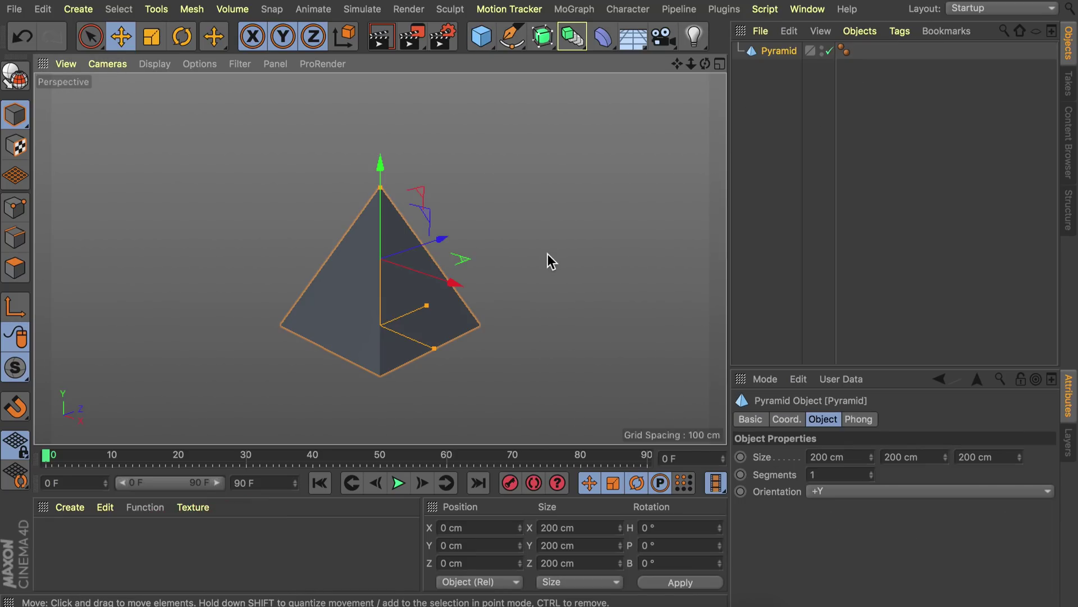
double_click(897, 456)
text(230)
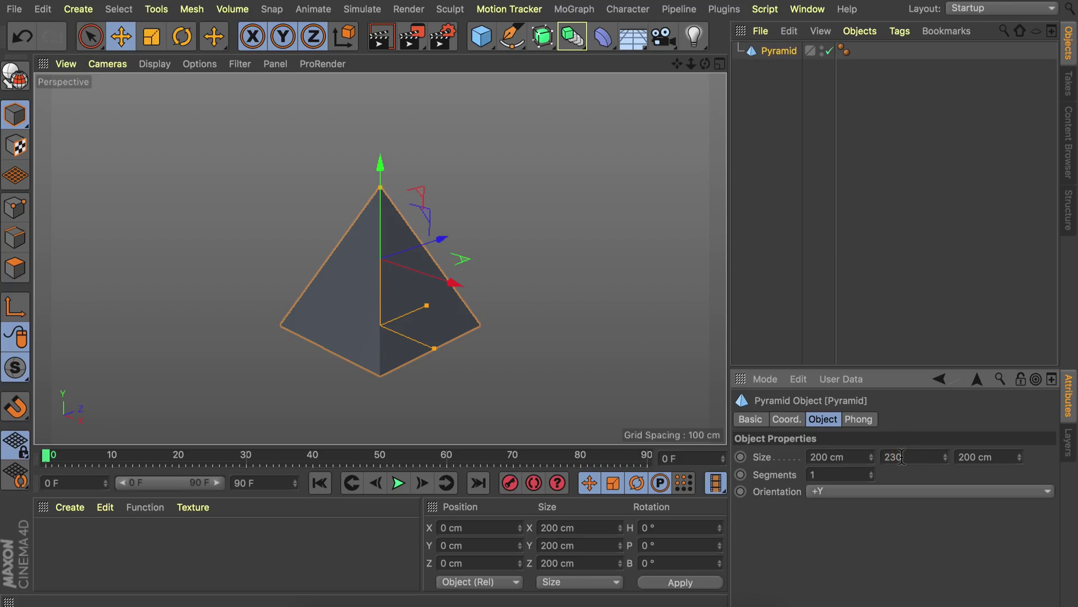
key(Return)
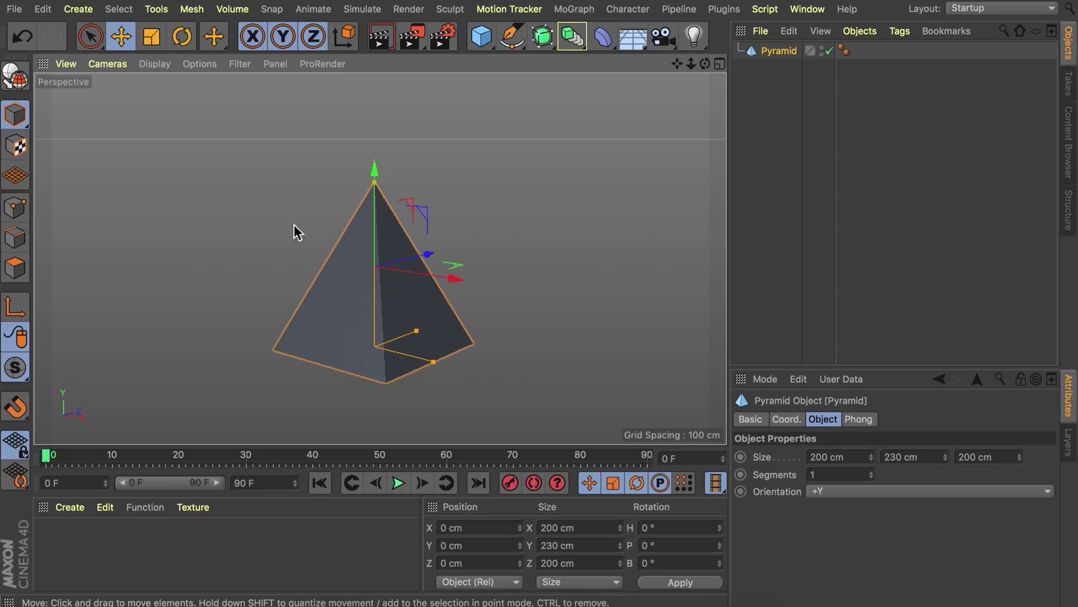
click(16, 77)
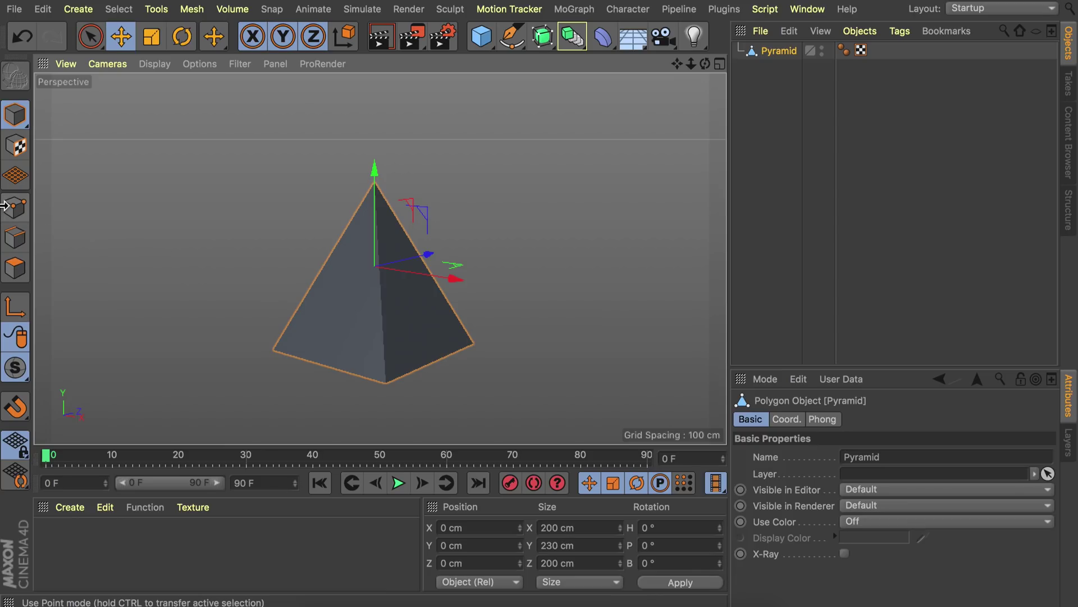
- Bevel all points of the pyramid with an offset of 60 cm
click(10, 209)
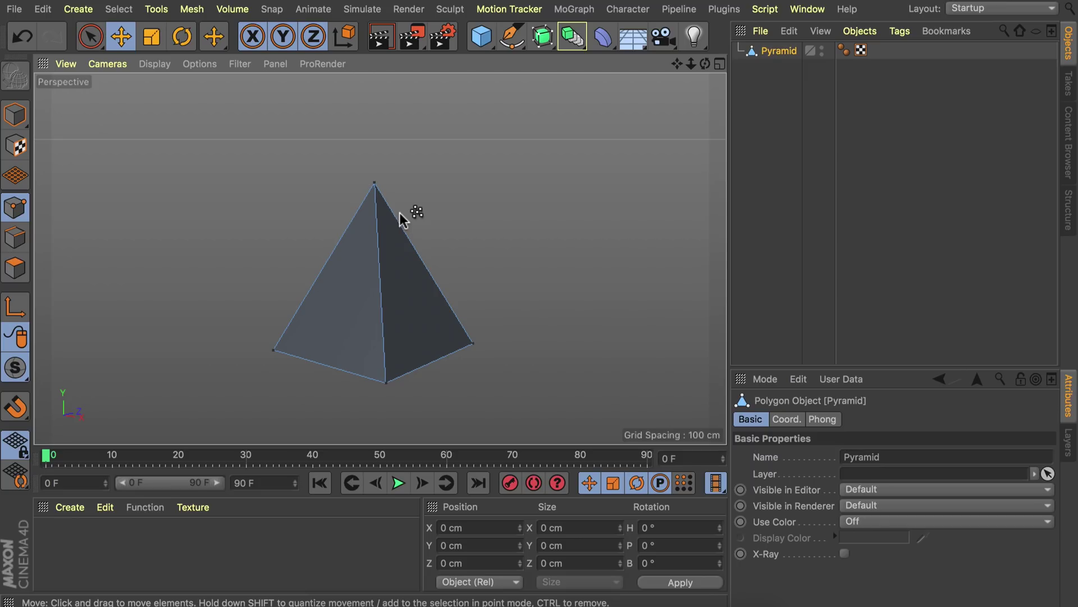
key(ctrl+a)
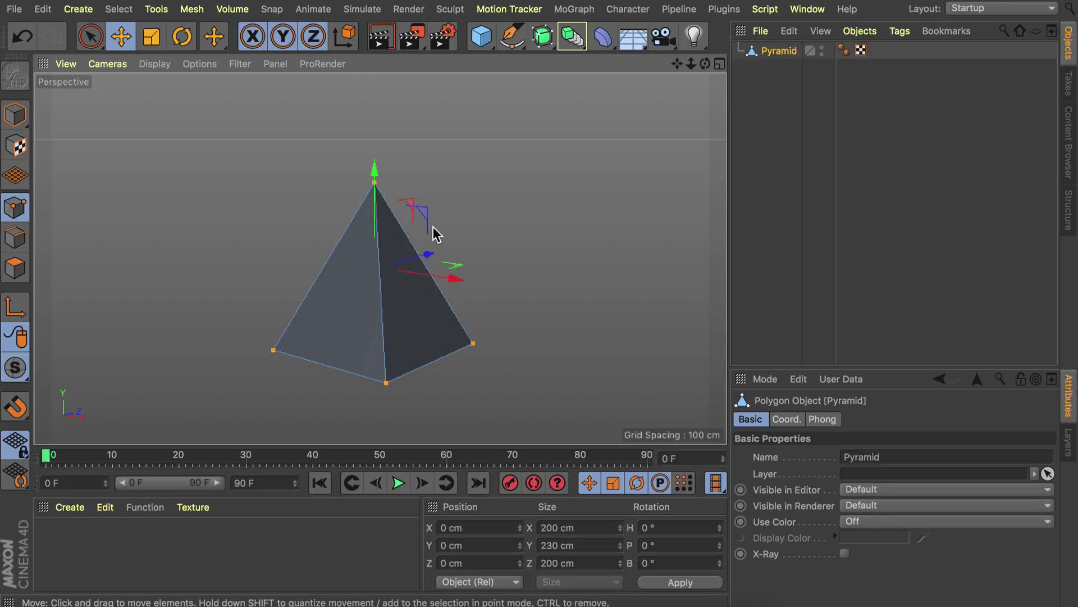
right_click(475, 219)
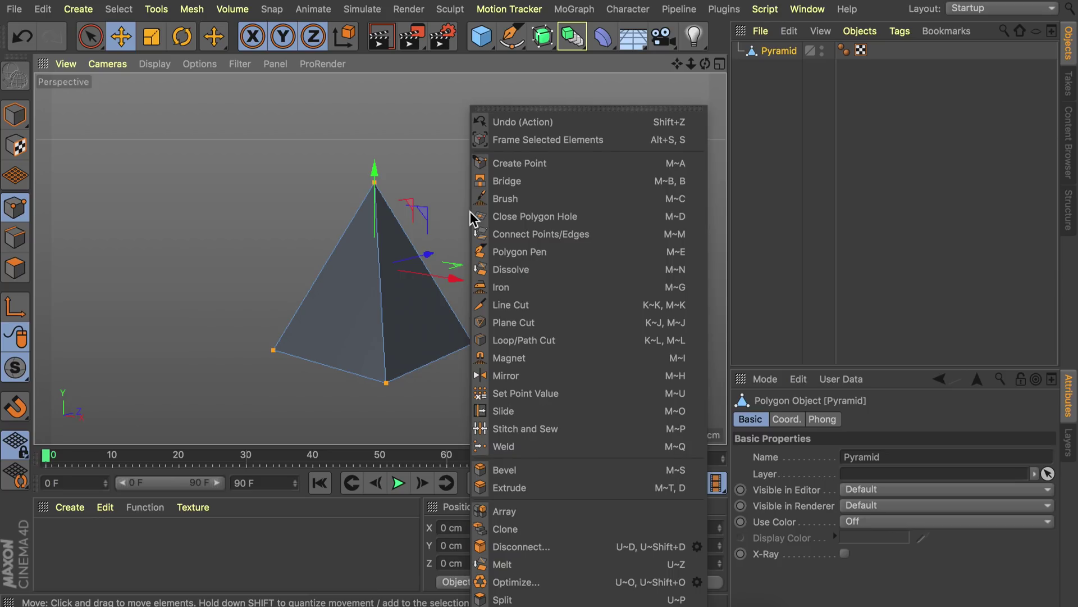
click(577, 471)
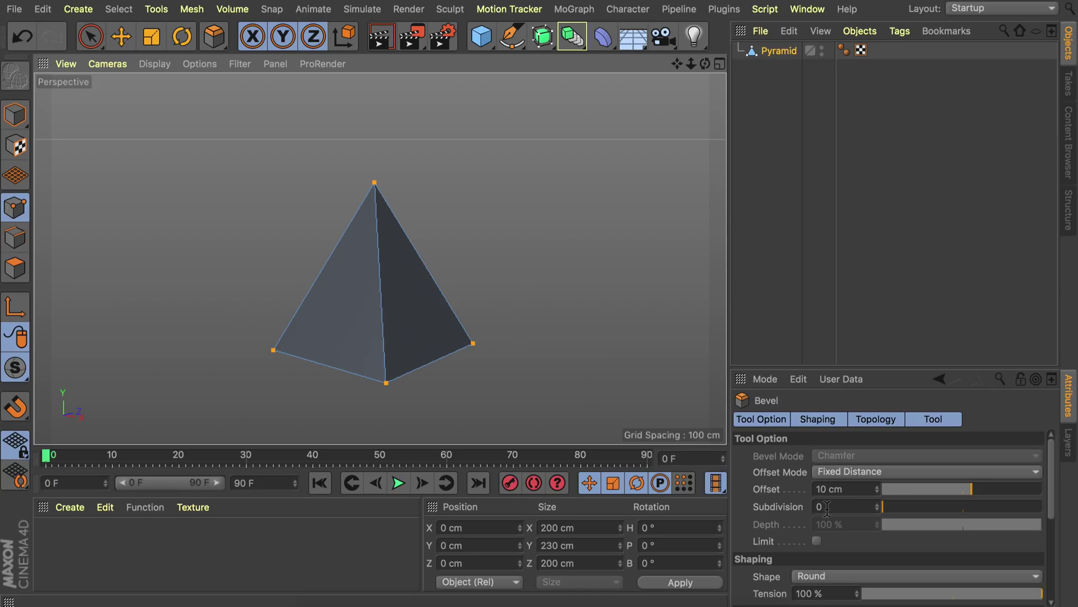
drag(482, 249, 568, 249)
double_click(836, 487)
text(60)
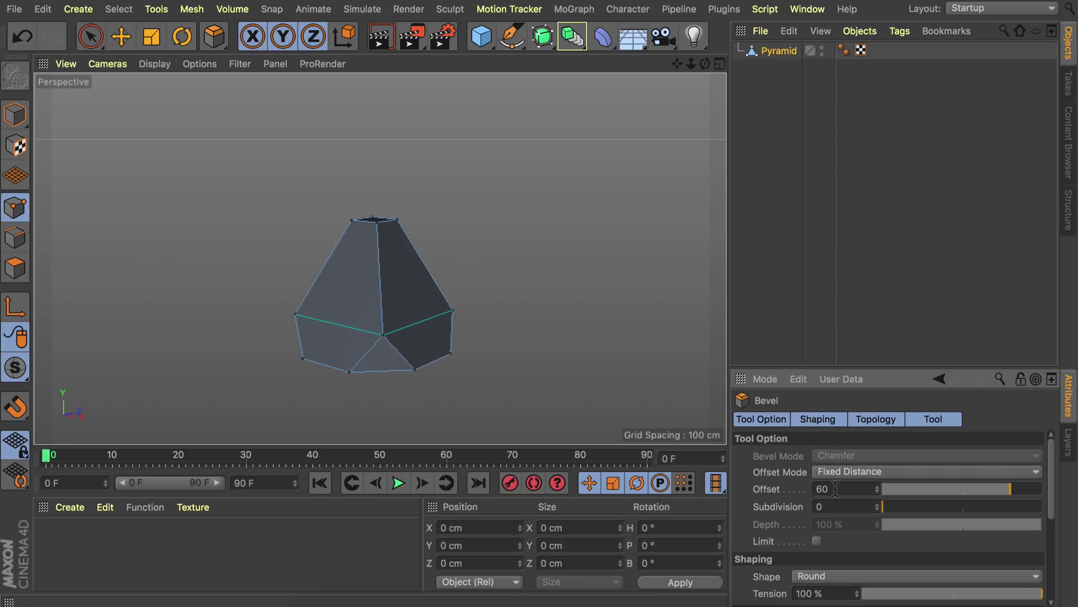
key(Return)
- Bevel all edges of the truncated pyramid with 6 subdivisions
alt+right_drag(359, 335, 403, 294)
alt+drag(403, 294, 405, 264)
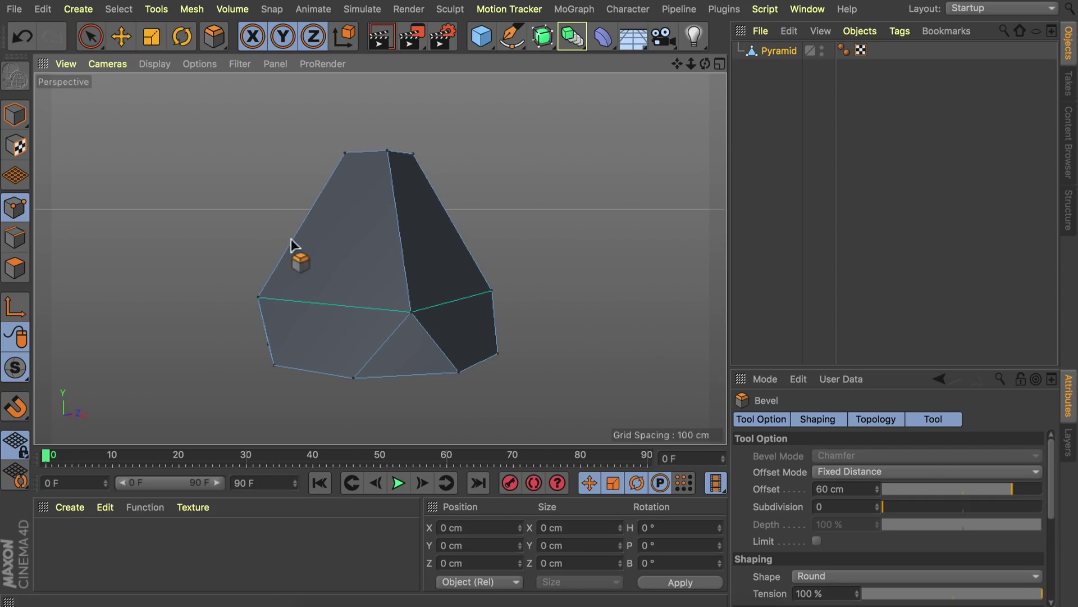
click(22, 231)
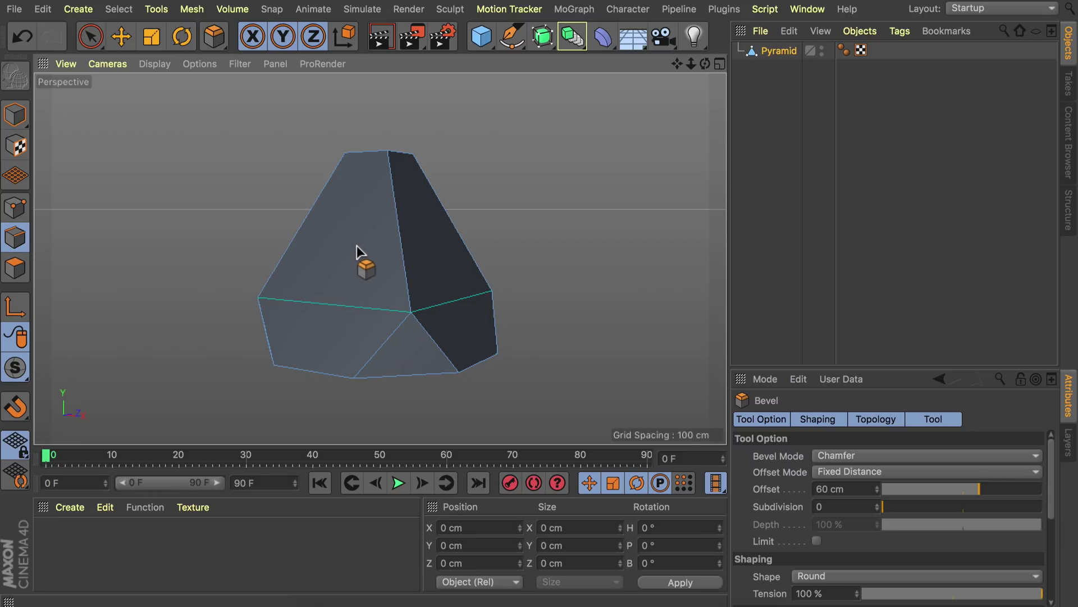
key(ctrl+a)
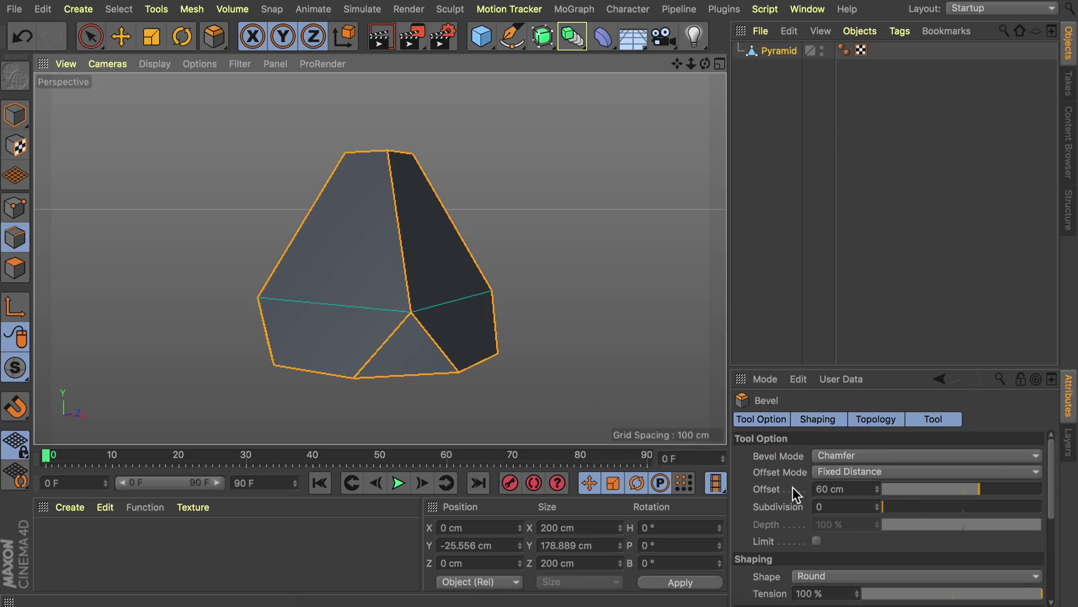
click(878, 503)
click(878, 503)
click(877, 503)
click(878, 503)
click(877, 504)
click(877, 503)
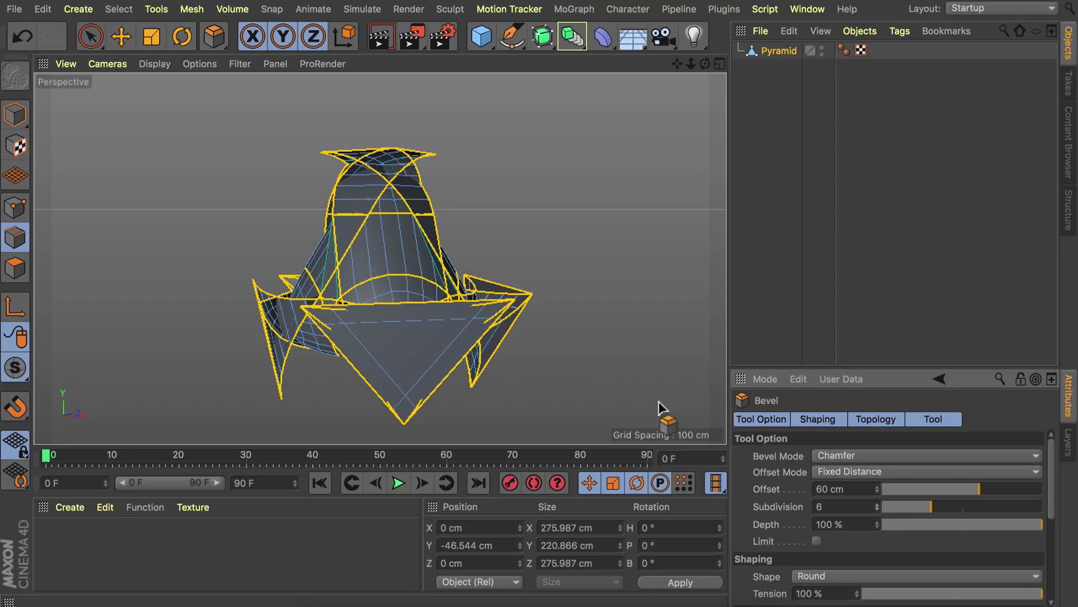
- Limit the edge bevel and reduce its offset to 4 cm, finishing with the edges deselected
click(816, 540)
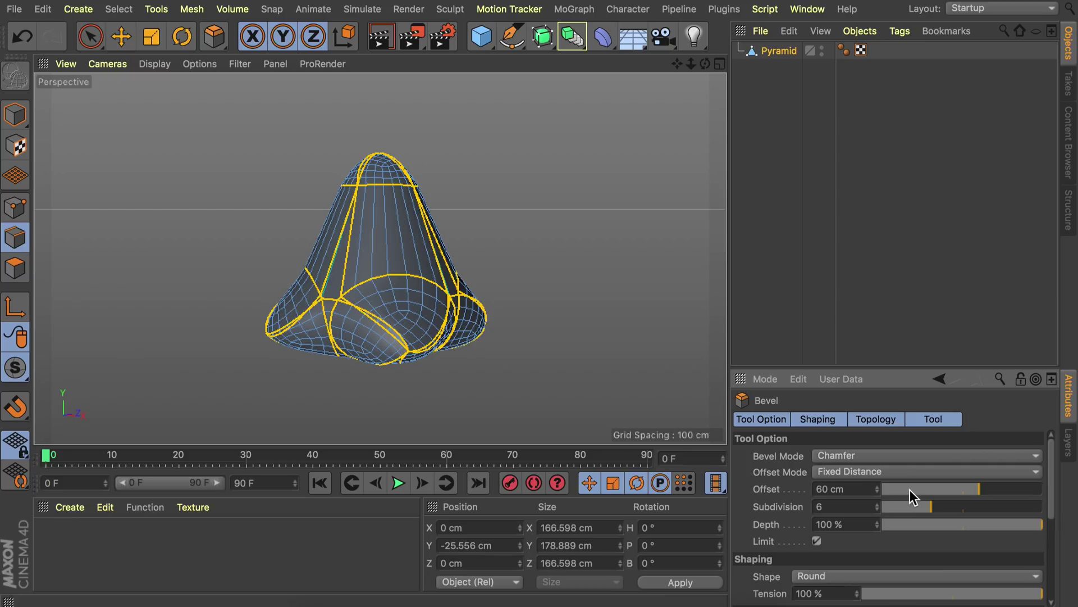
drag(909, 490, 889, 488)
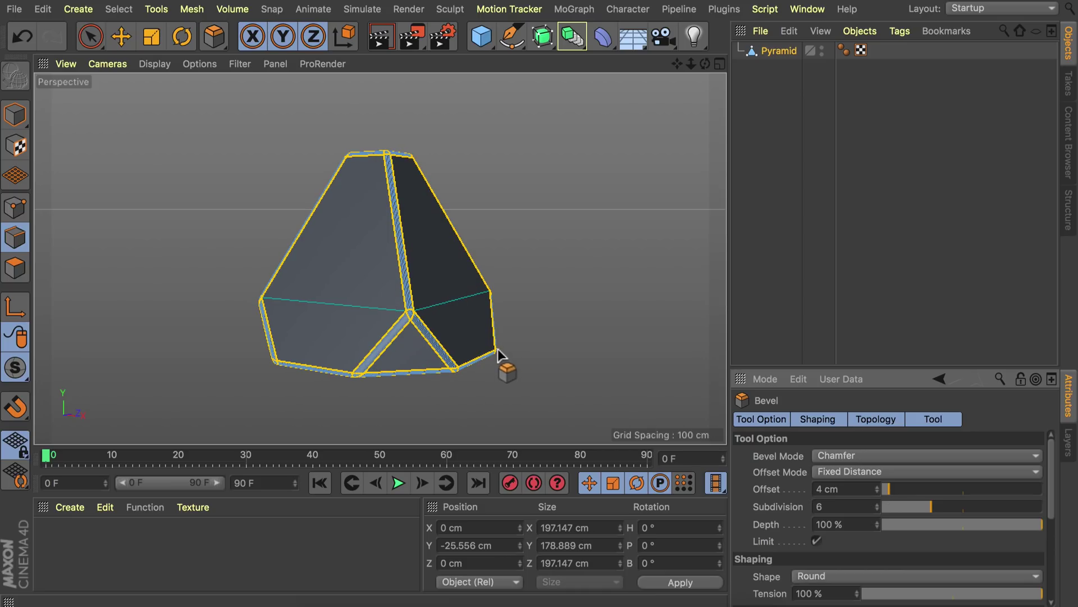
scroll(438, 282, up, 5)
scroll(457, 236, down, 3)
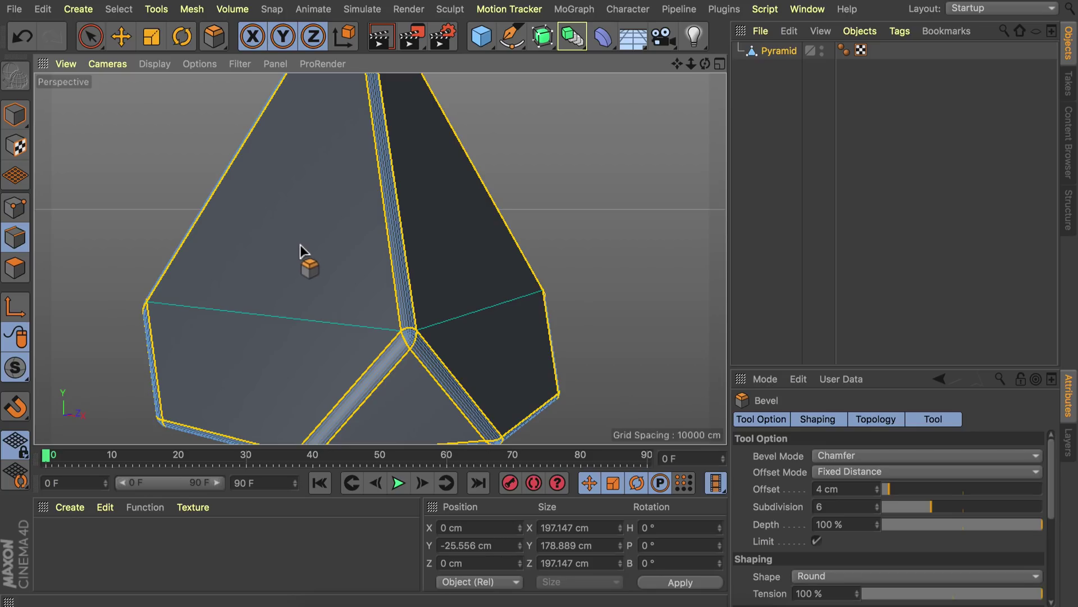
key(e)
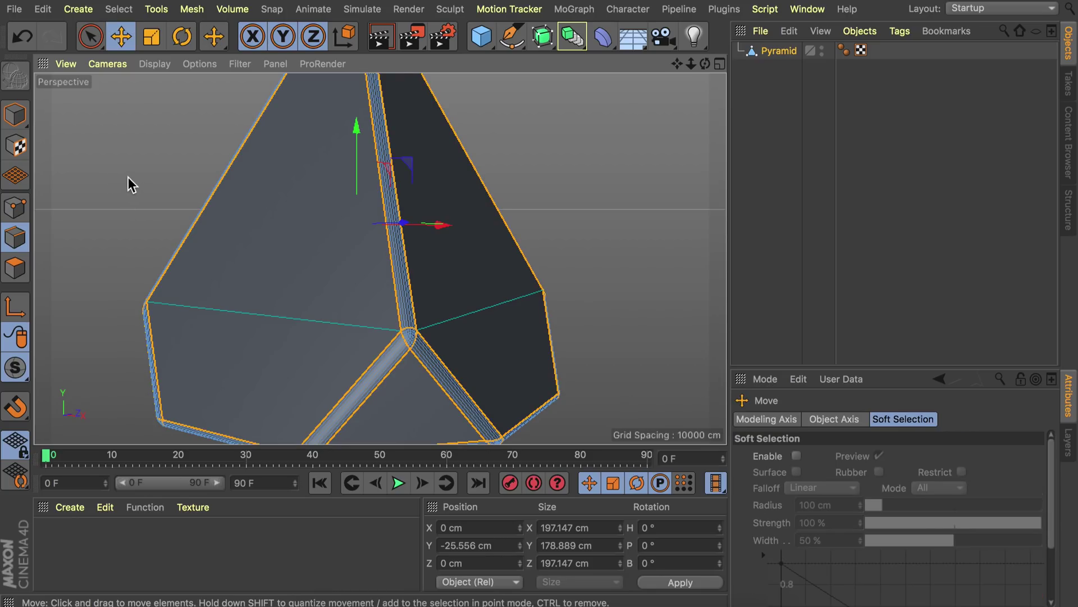
click(129, 145)
- Activate the Loop/Path Cut tool in Loop mode for the beveled pyramid's edges
alt+right_drag(229, 202, 224, 234)
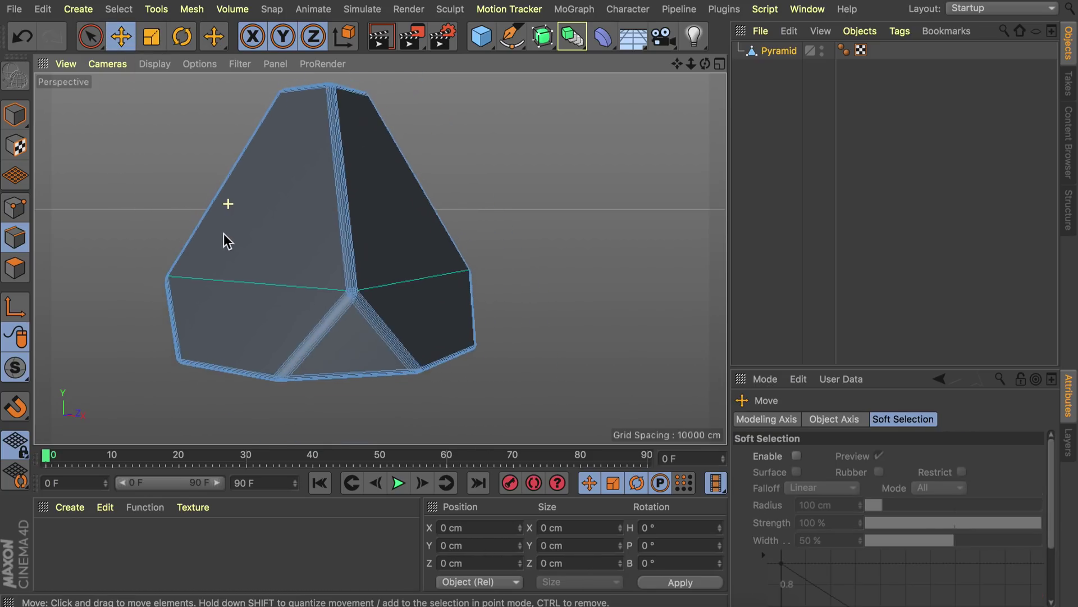
alt+drag(224, 233, 259, 241)
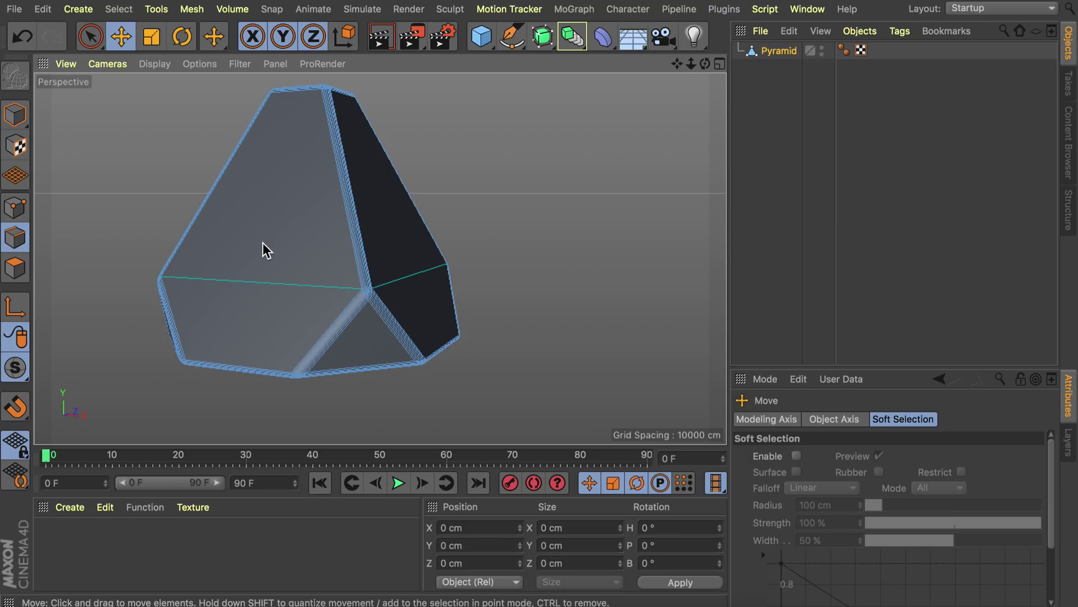
key(k)
key(l)
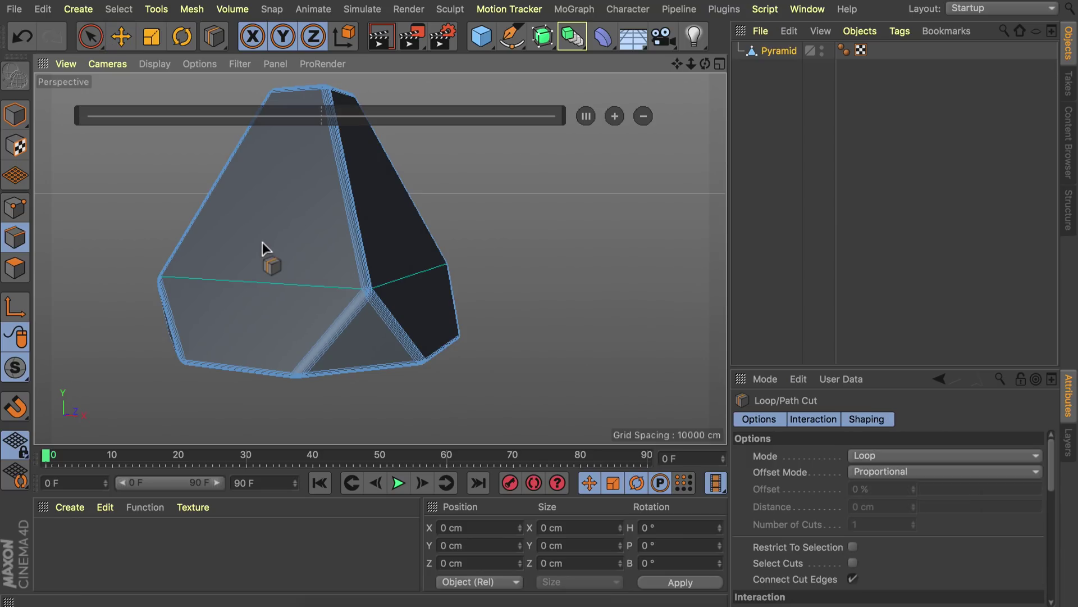
- Try to loop cut the large front face through its bottom edge and undo the cut
right_click(478, 187)
click(525, 310)
alt+middle_drag(232, 373, 344, 368)
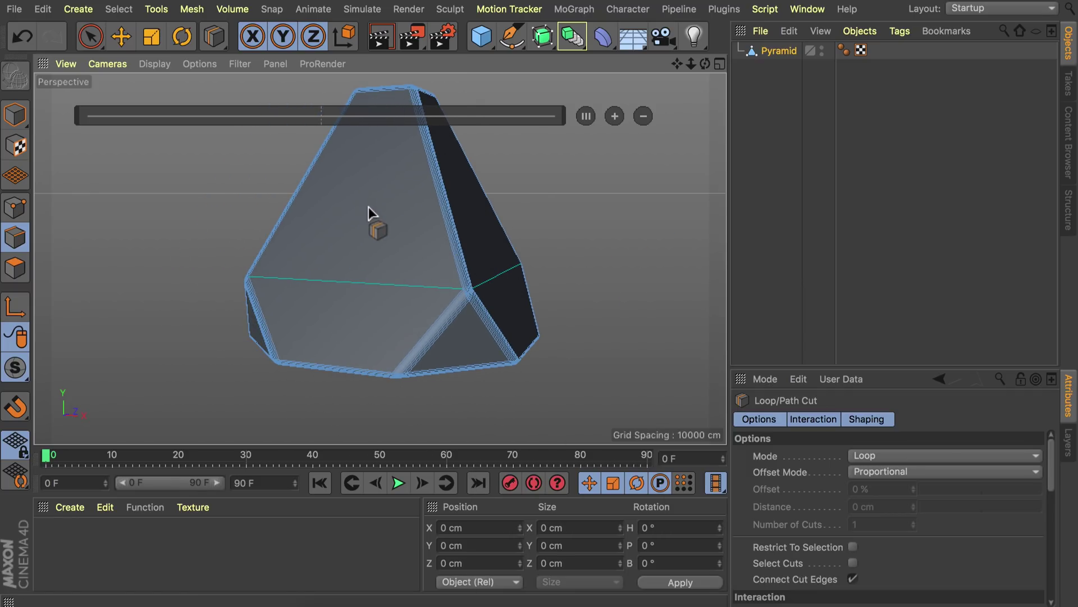
alt+middle_drag(368, 247, 381, 260)
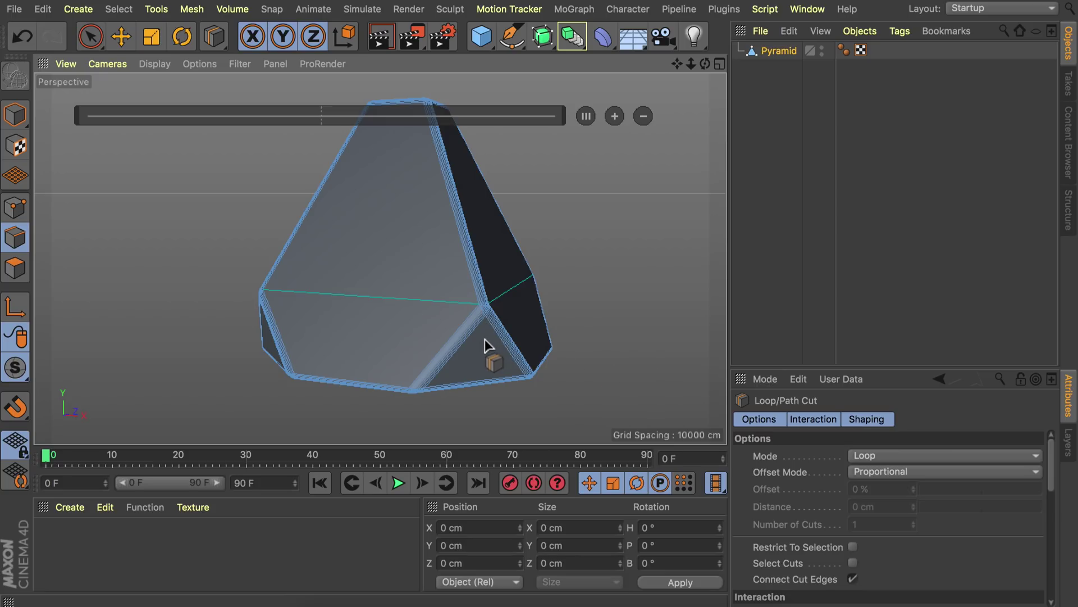
click(351, 384)
key(super+z)
scroll(382, 299, down, 3)
alt+middle_drag(380, 259, 380, 275)
alt+drag(381, 274, 366, 275)
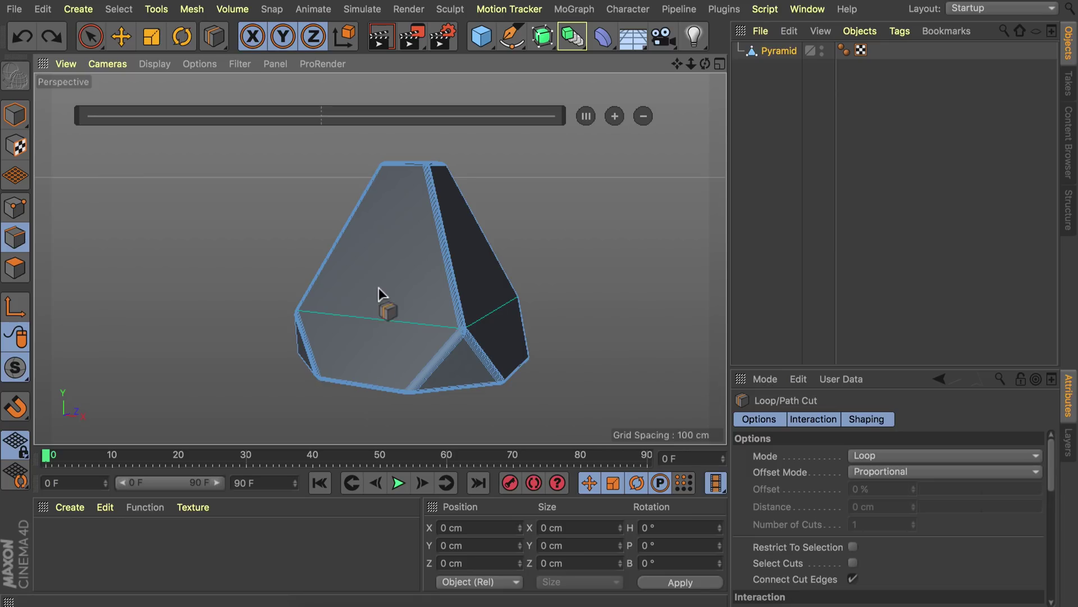
click(20, 205)
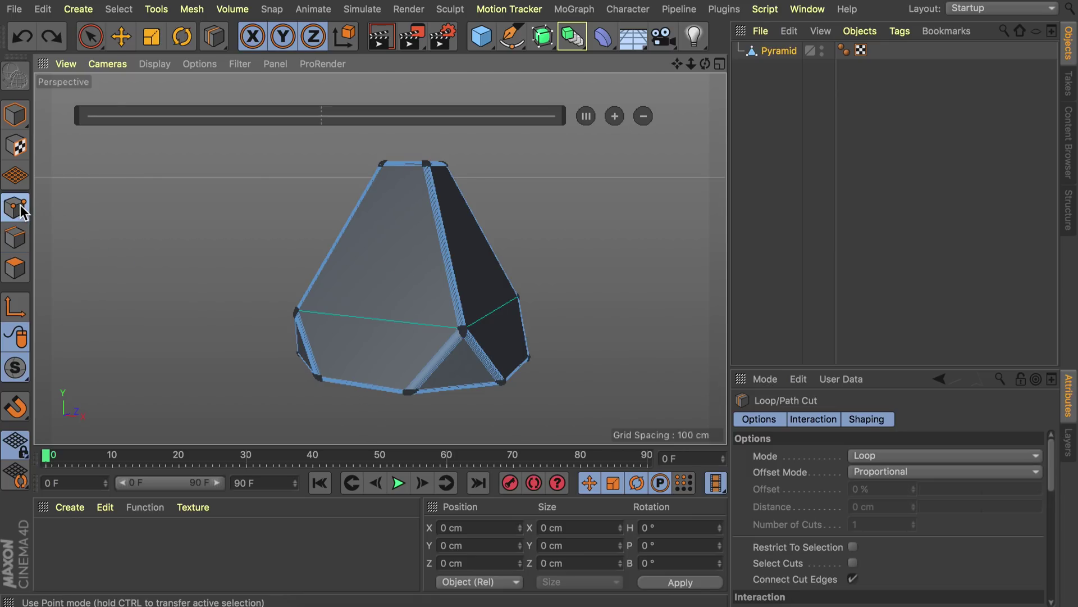
key(ctrl+a)
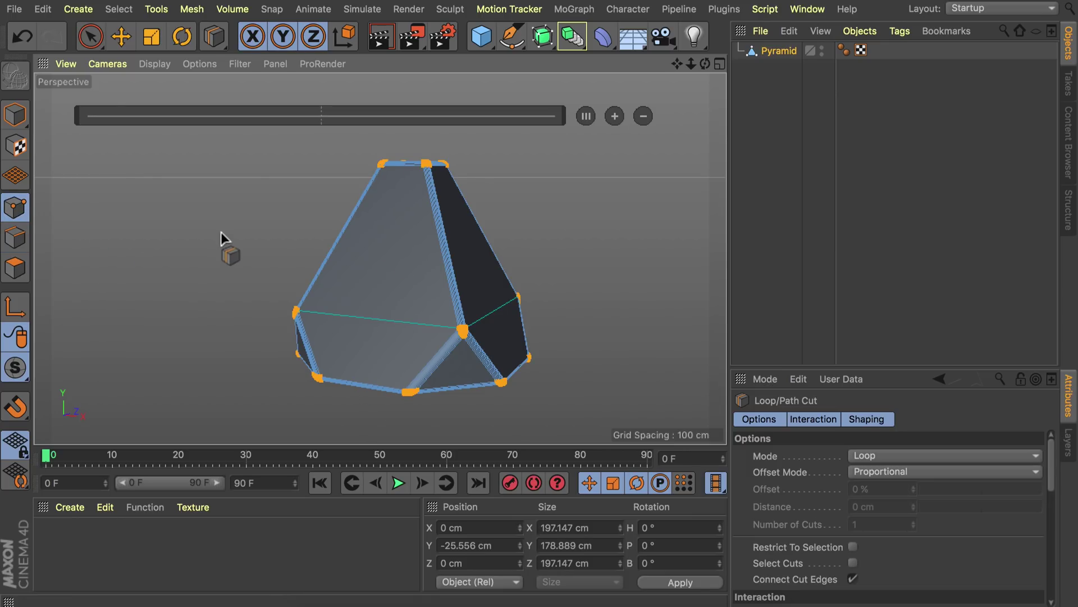
right_click(221, 231)
key(Escape)
click(11, 236)
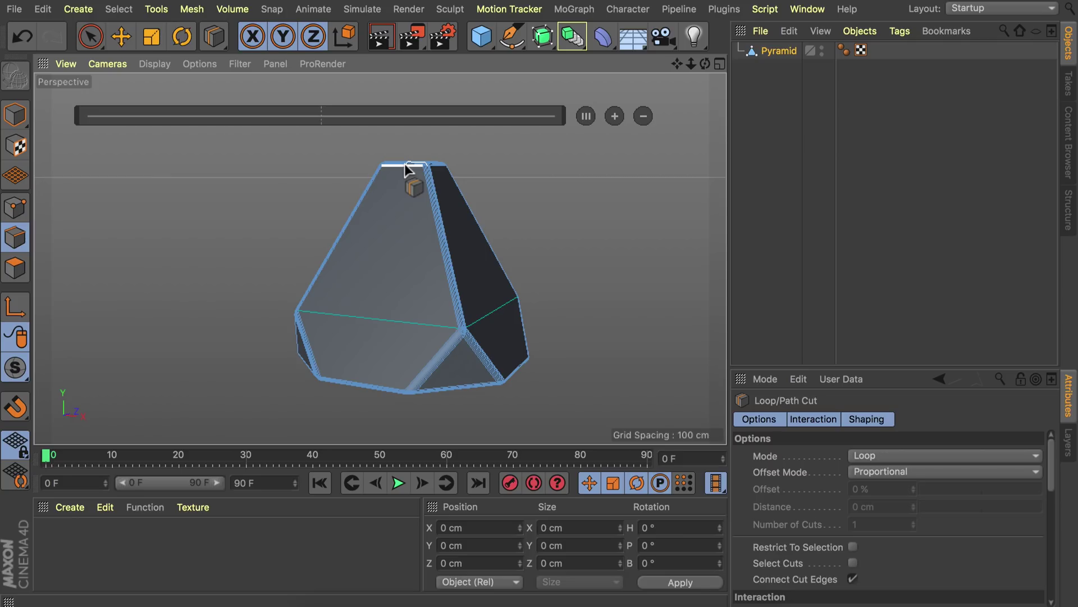
- Disable Stop Cut At N-gon and place a vertical loop cut through the large front face's bottom edge
scroll(801, 528, down, 5)
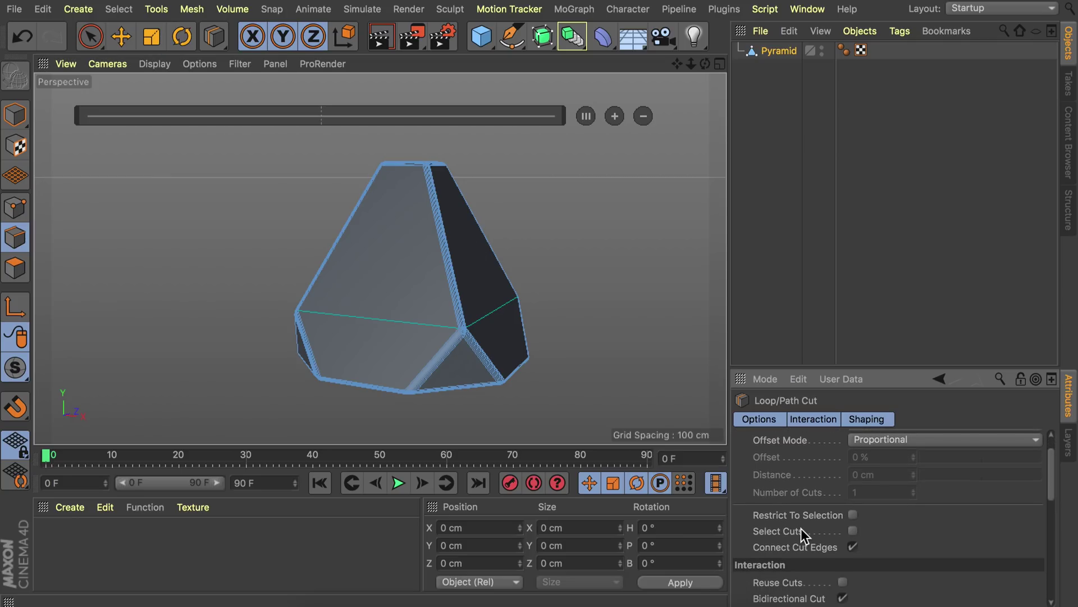
scroll(801, 528, down, 1)
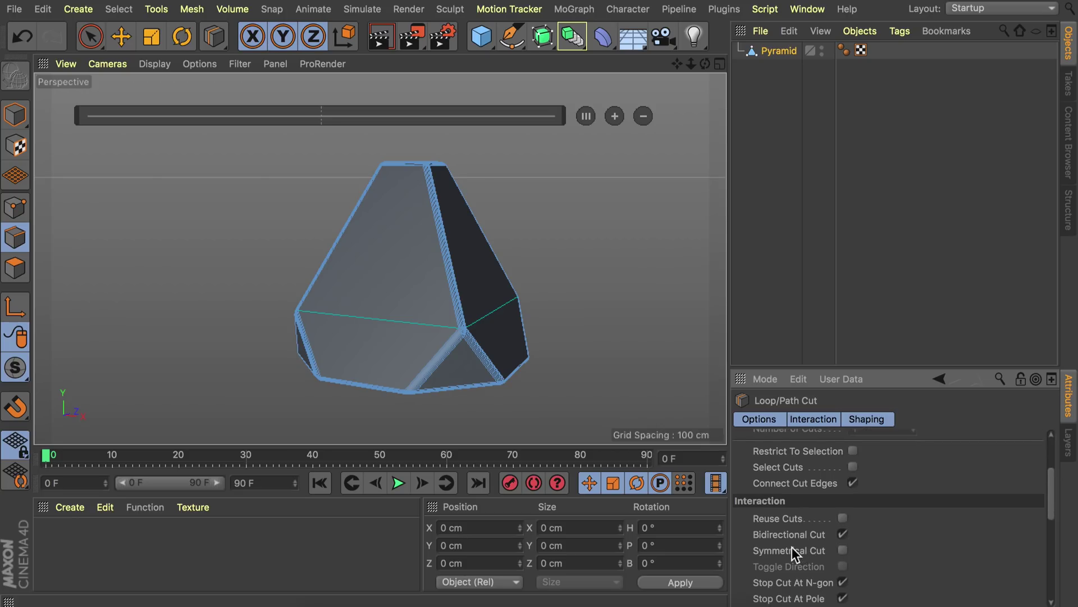
click(843, 583)
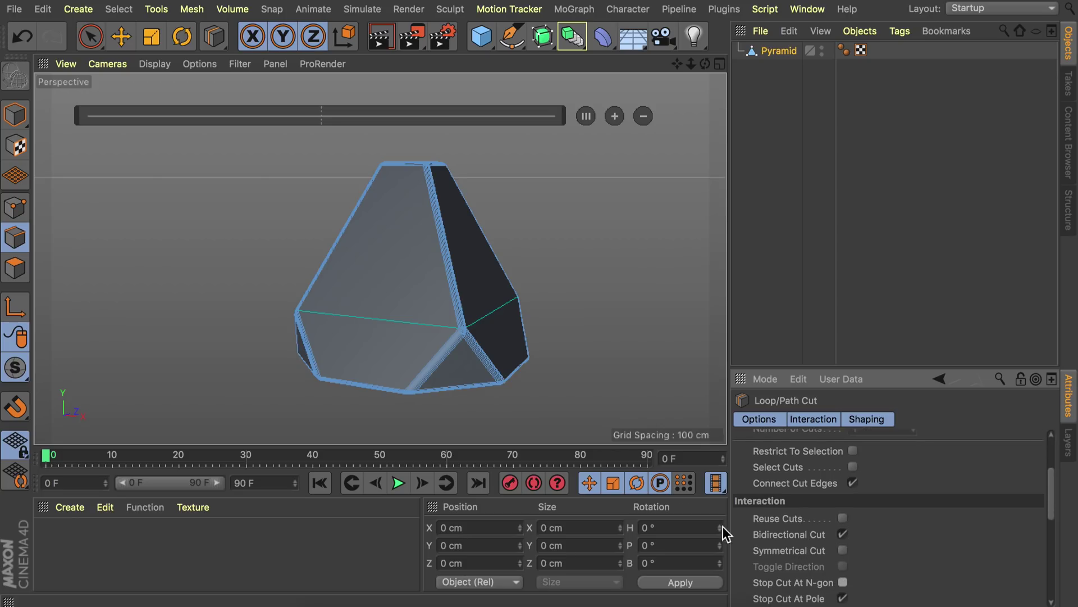
click(357, 380)
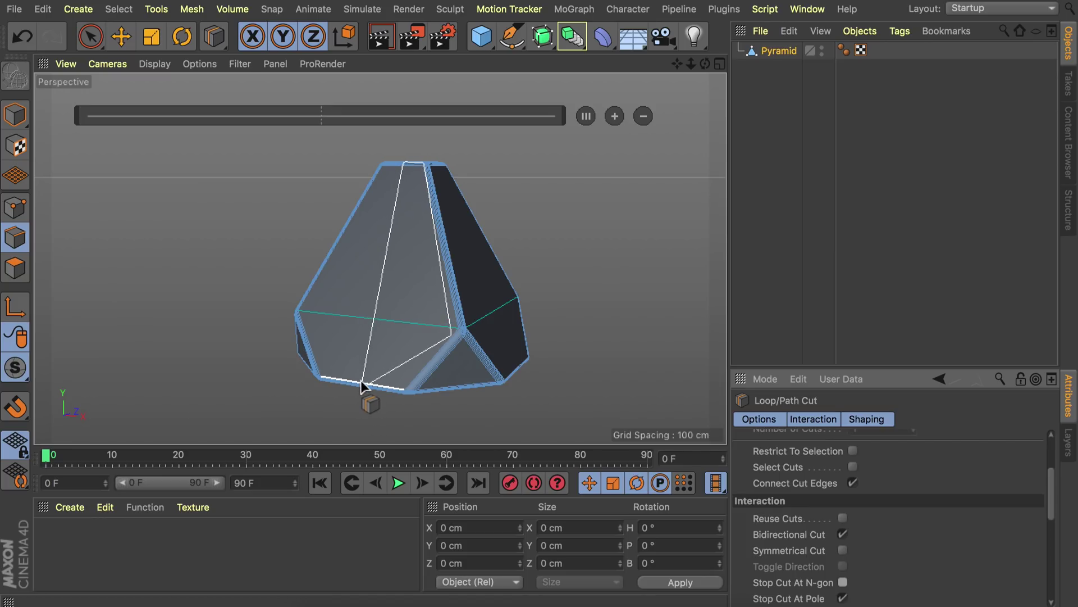
- Set the offset of the front face's loop cut to 50 % to centre it
scroll(897, 480, up, 4)
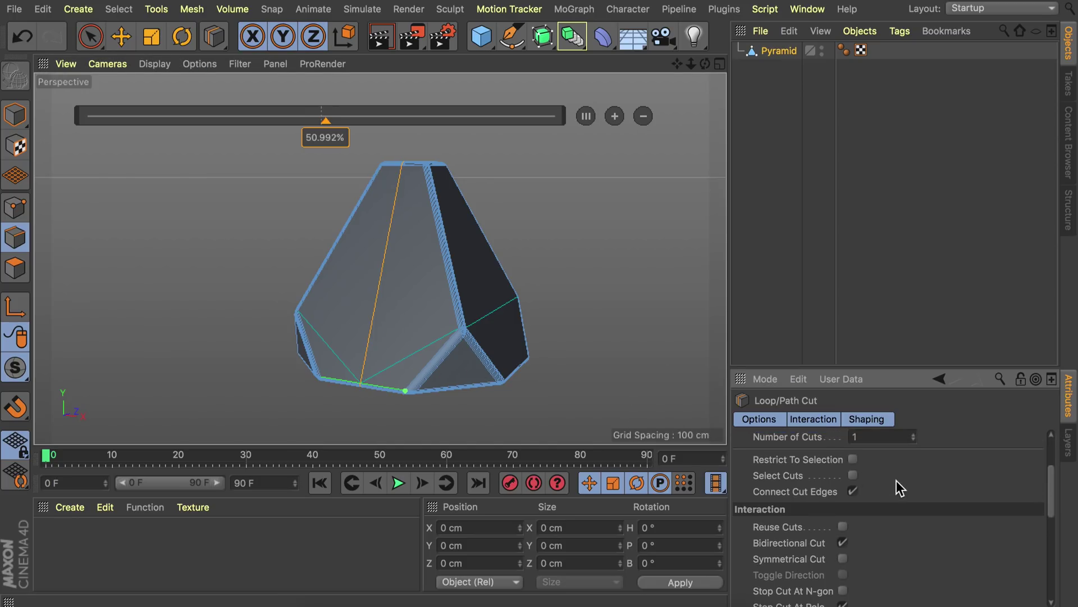
double_click(883, 488)
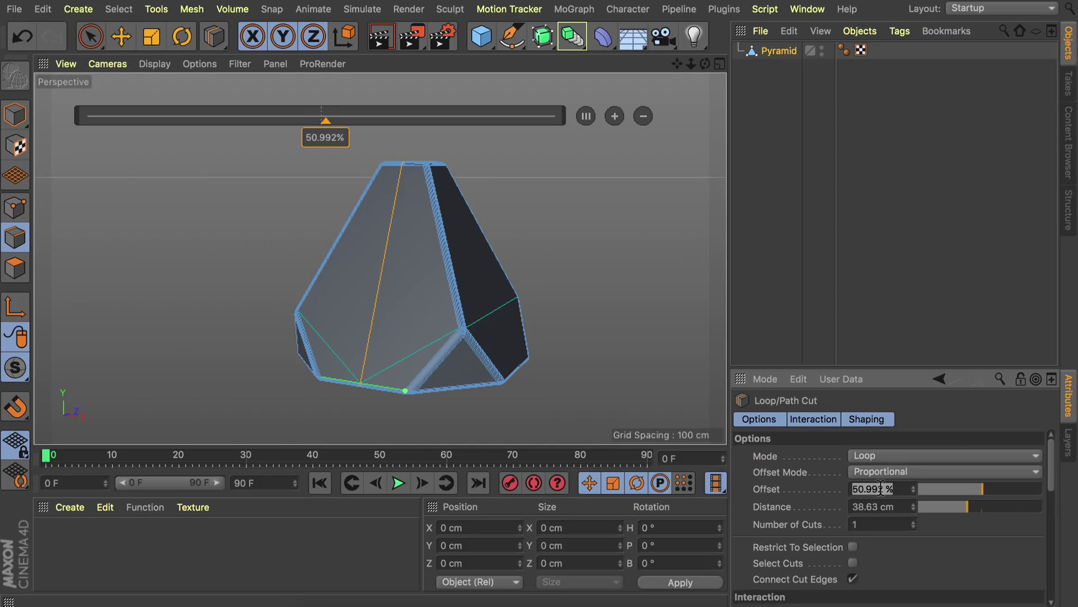
text(50)
key(Return)
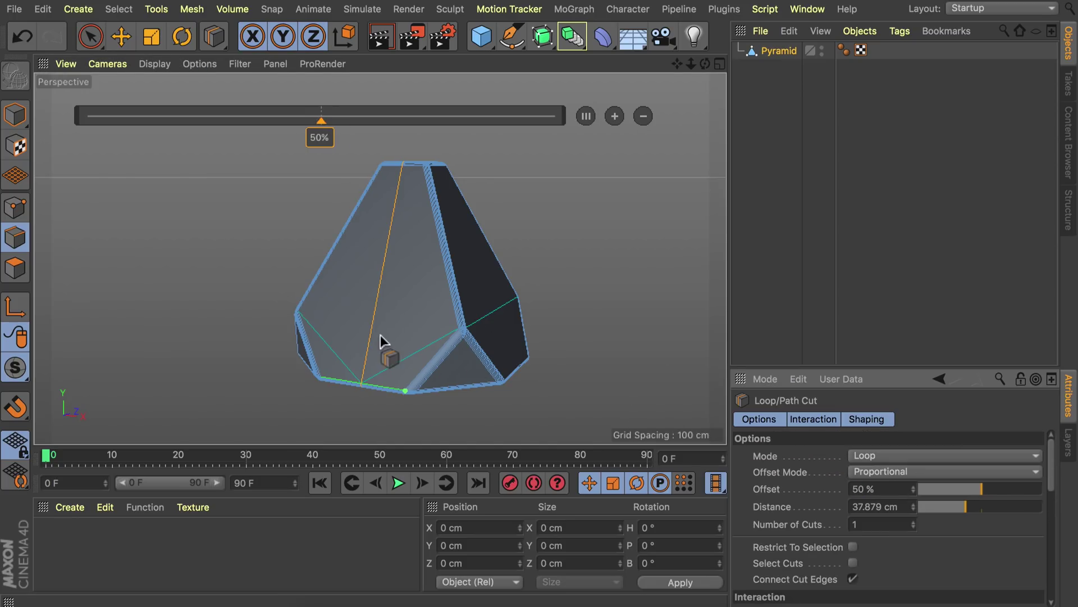
scroll(366, 330, up, 3)
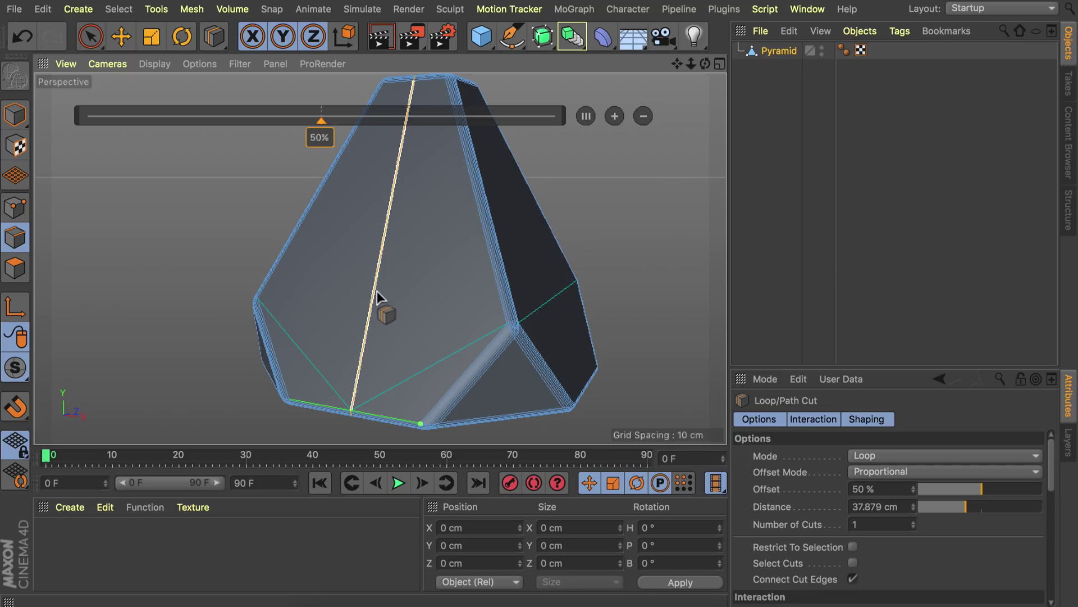
- Select the vertical centre edge loop on the large front face and bevel it in Solid mode with an 8 cm offset
key(u)
key(l)
right_click(427, 249)
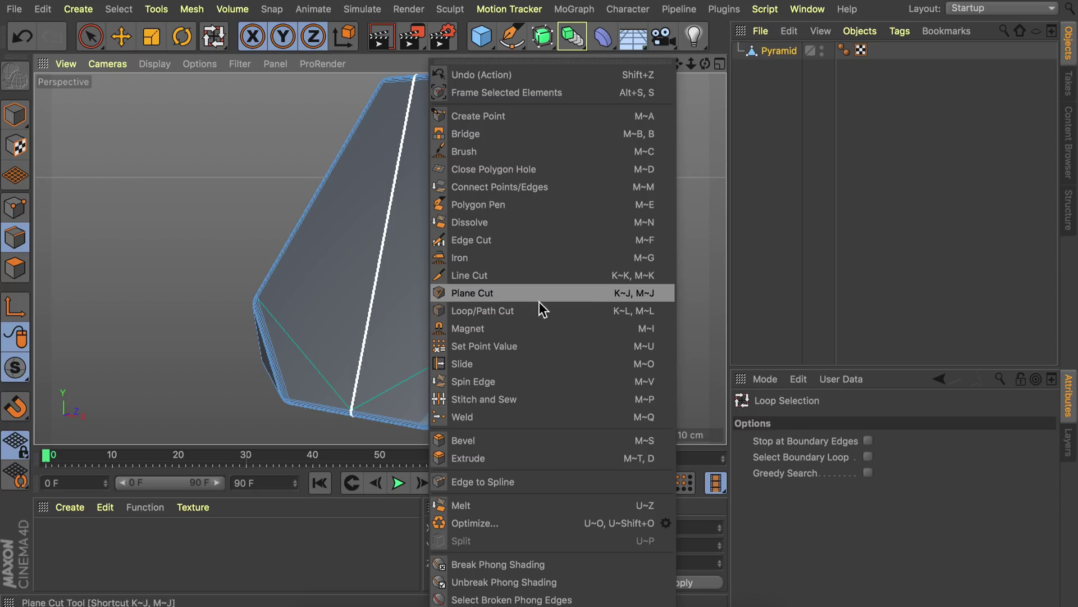
click(229, 193)
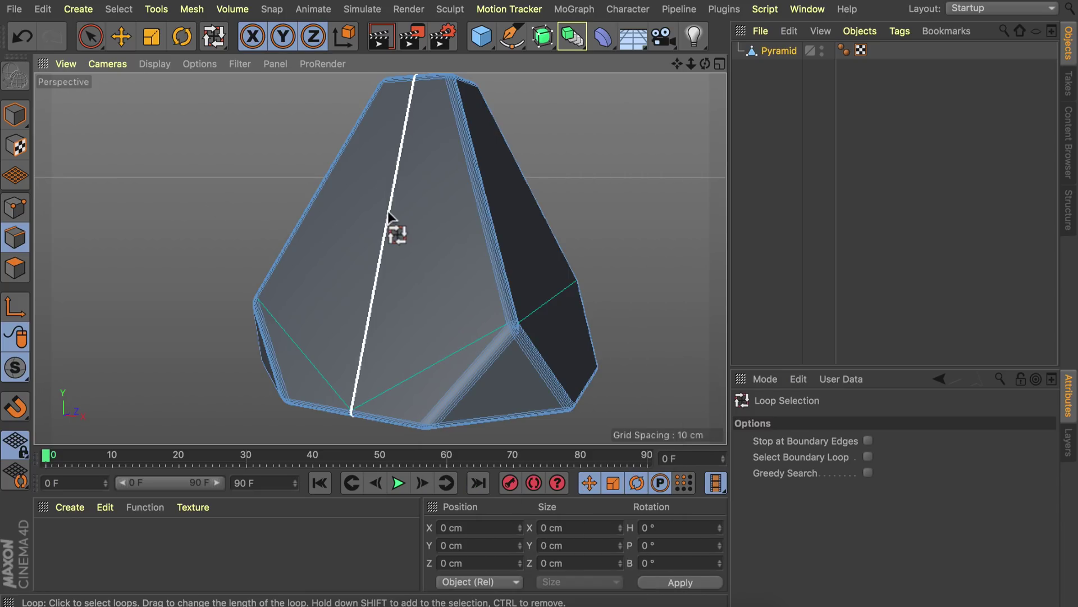
scroll(373, 280, up, 3)
alt+drag(373, 279, 406, 258)
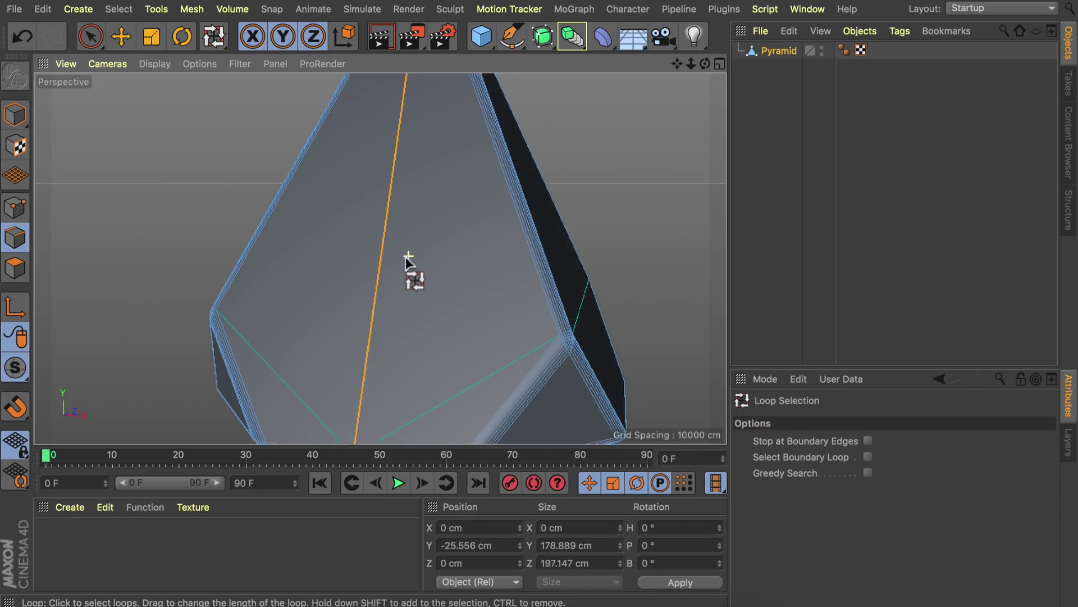
scroll(405, 259, down, 3)
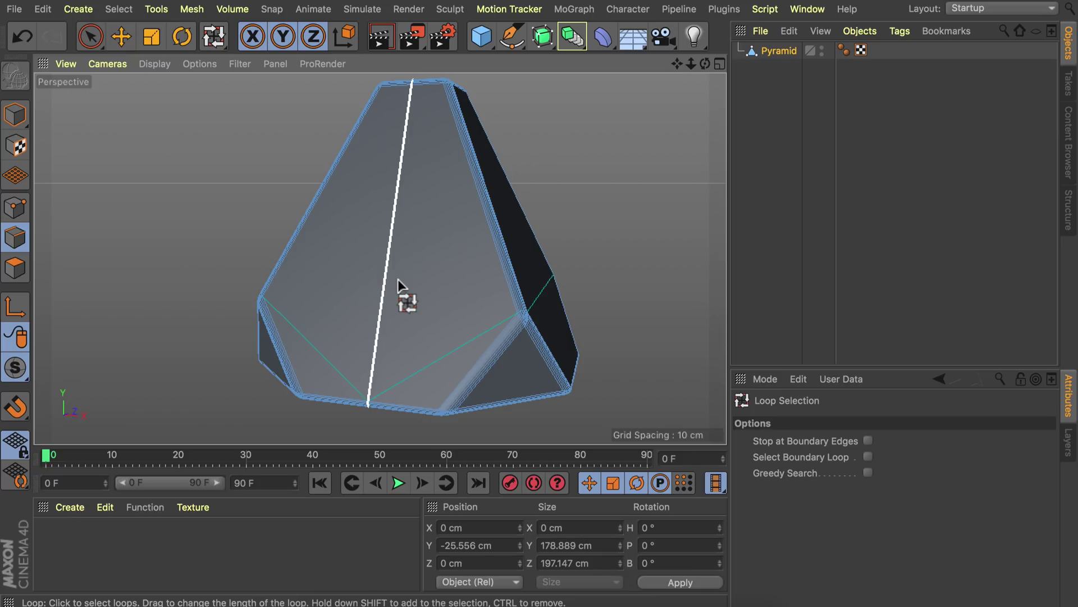
click(398, 278)
key(m)
key(s)
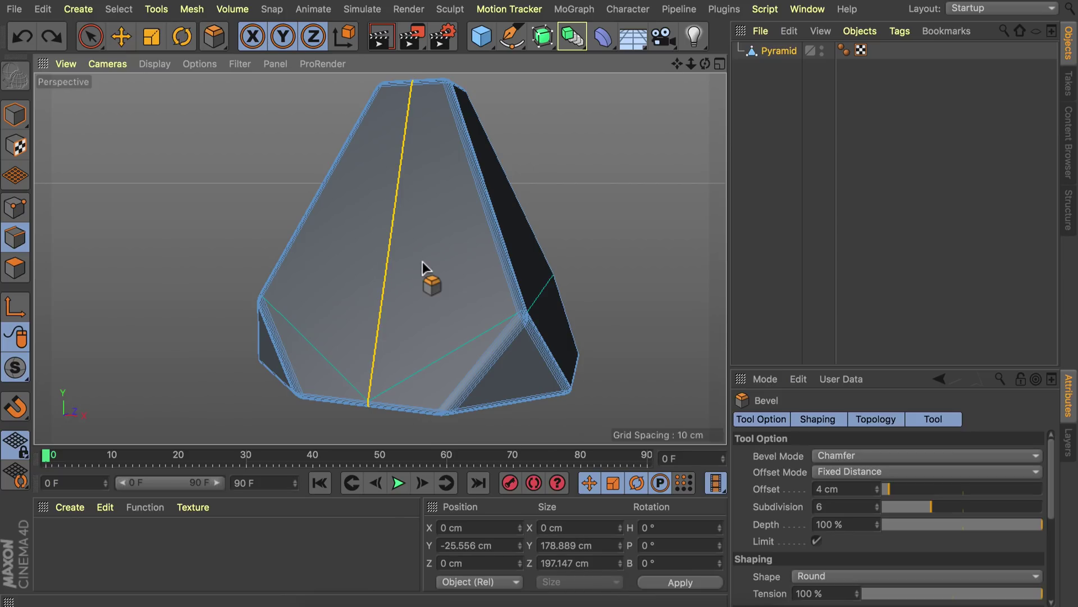
click(827, 457)
click(830, 488)
alt+right_drag(369, 396, 428, 325)
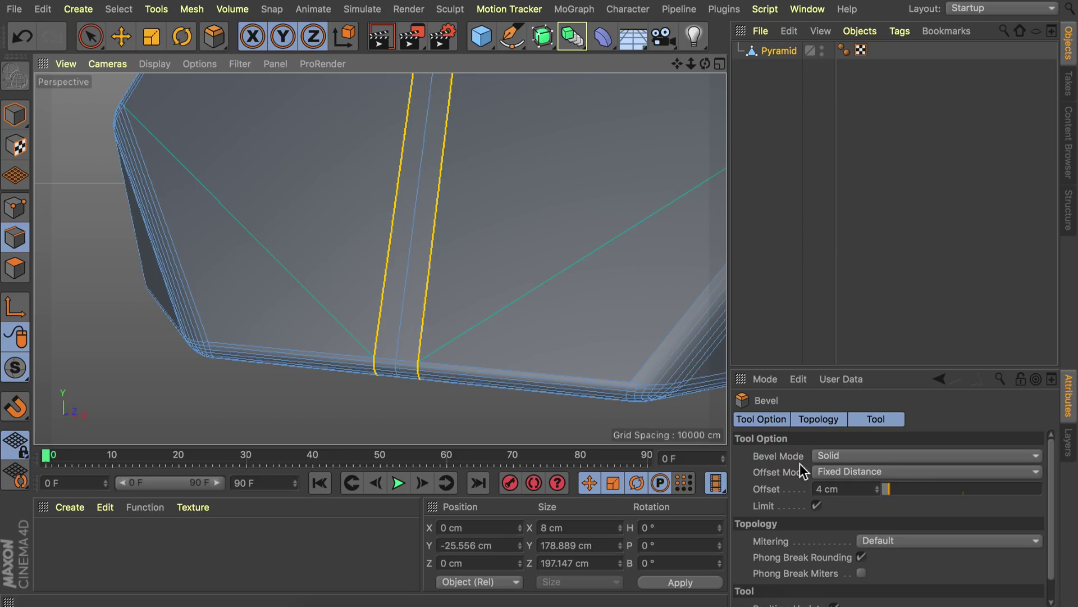
drag(877, 484, 877, 487)
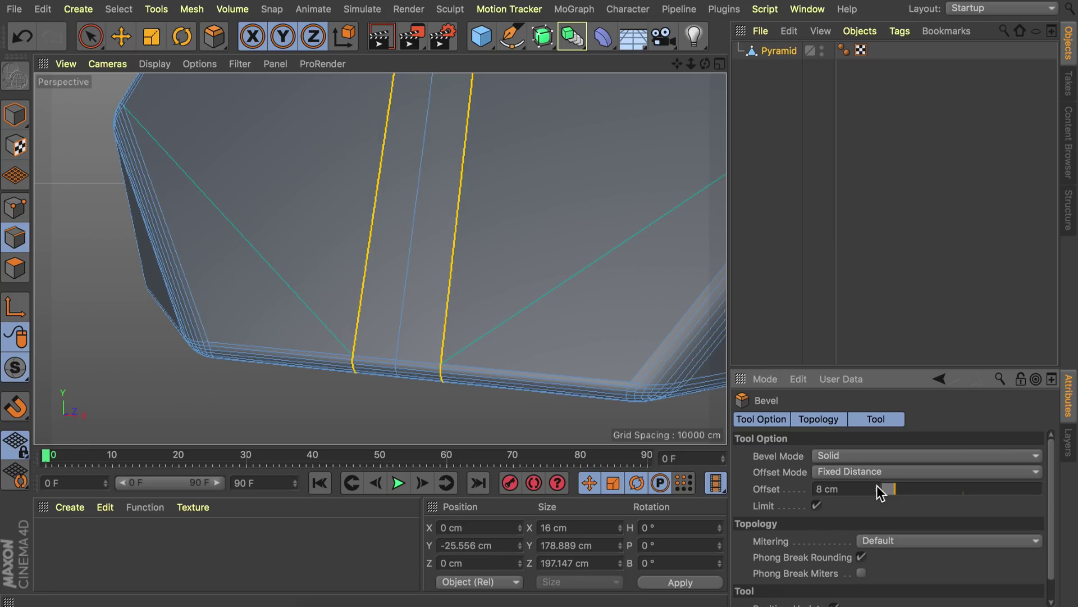
- Reselect the centre edge loop between the two new edges and bevel it in Solid mode with a 4 cm offset
key(u)
key(l)
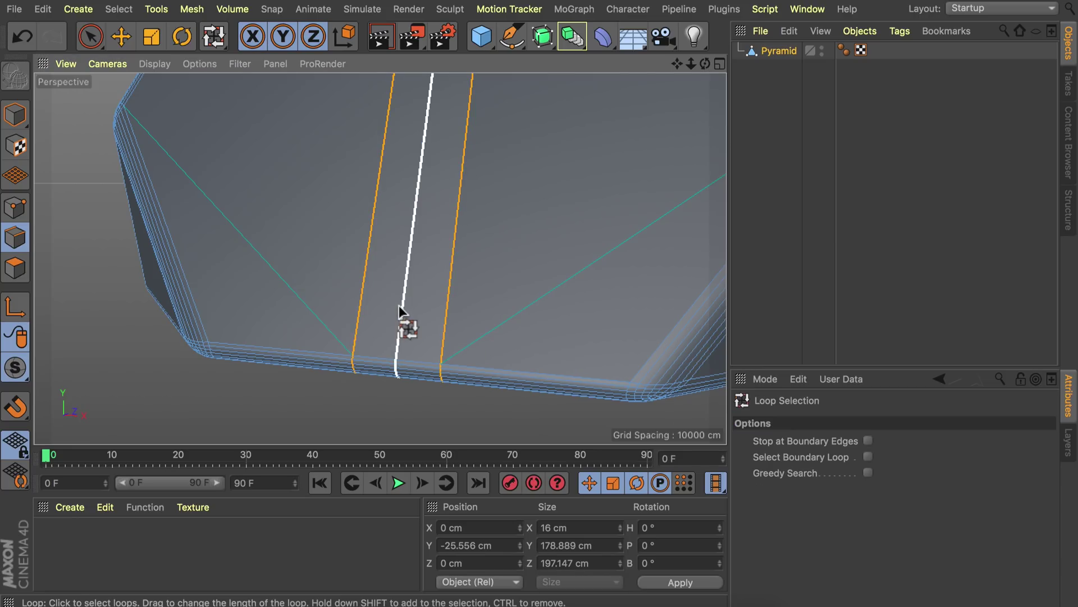
key(m)
key(s)
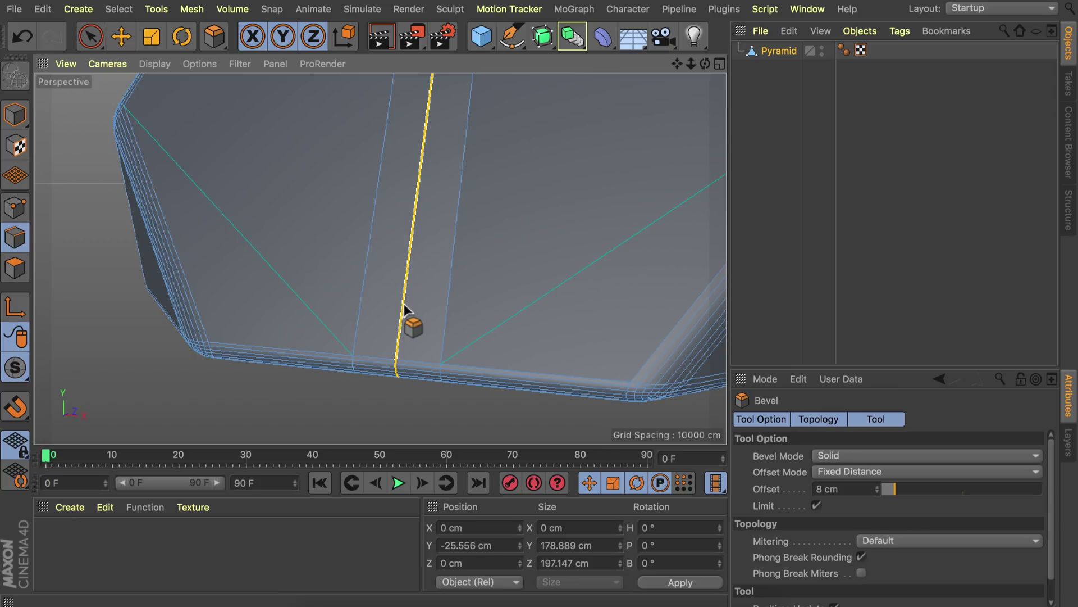
double_click(841, 486)
text(4)
key(Return)
key(e)
- Select all polygons of the large front face and inset them twice with Extrude Inner, by about 4 cm and about 1.95 cm
click(103, 239)
alt+right_drag(347, 200, 292, 248)
alt+drag(292, 248, 284, 286)
click(15, 267)
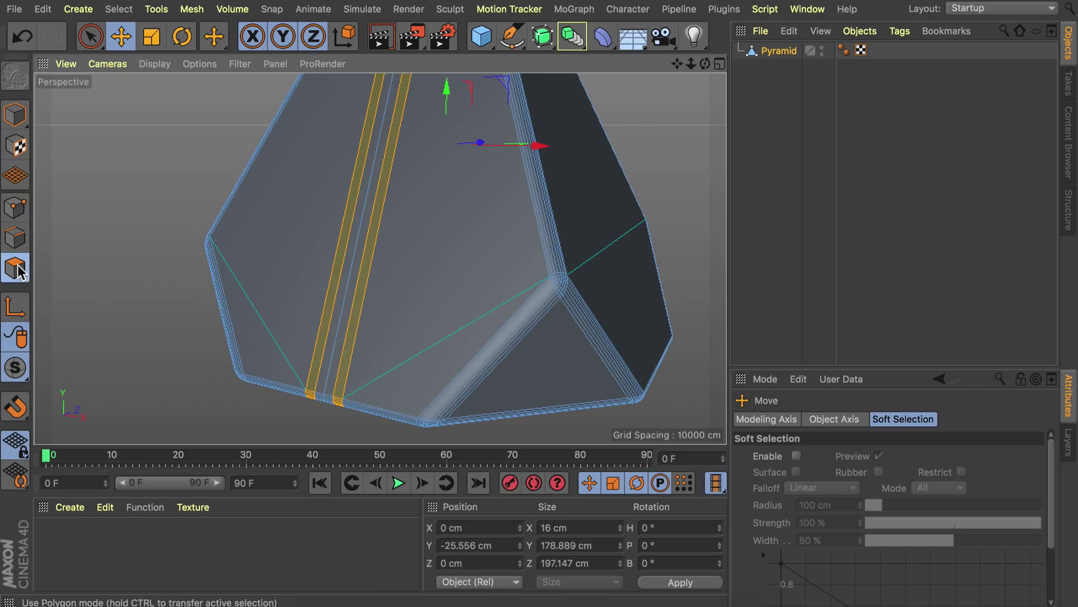
key(9)
mouse_move(306, 228)
mouse_down()
mouse_move(407, 230)
mouse_move(414, 209)
mouse_up()
alt+right_drag(414, 207, 396, 260)
alt+middle_drag(380, 259, 382, 298)
scroll(387, 281, up, 4)
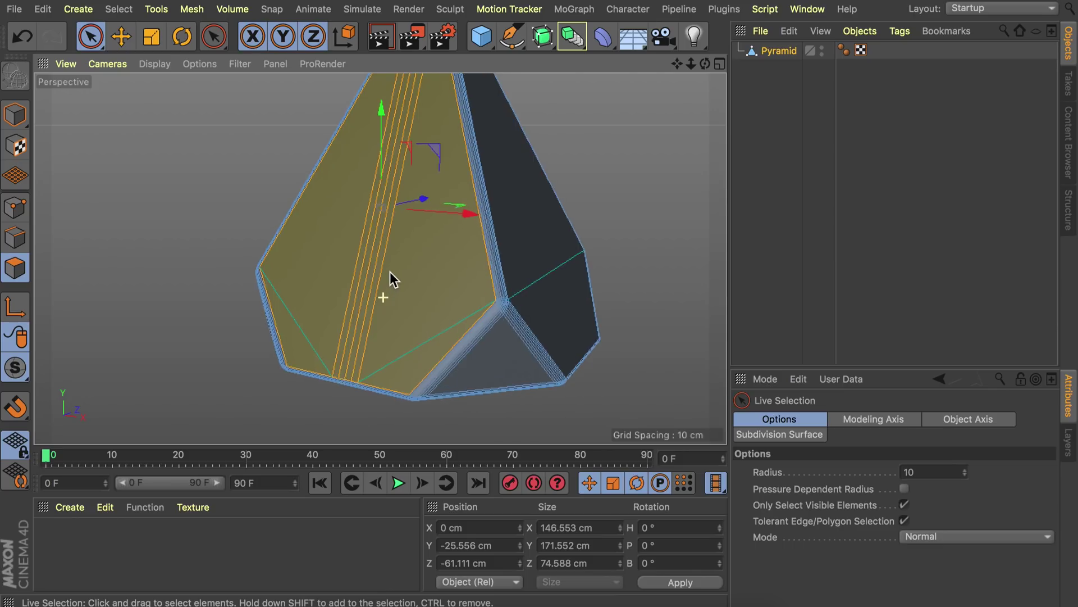
key(i)
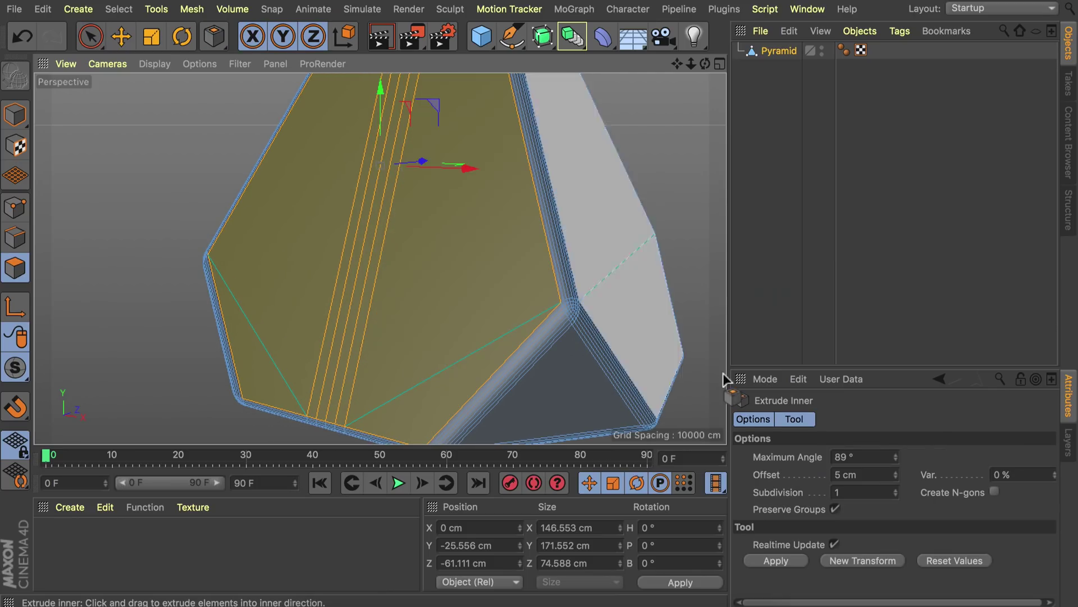
drag(510, 241, 549, 241)
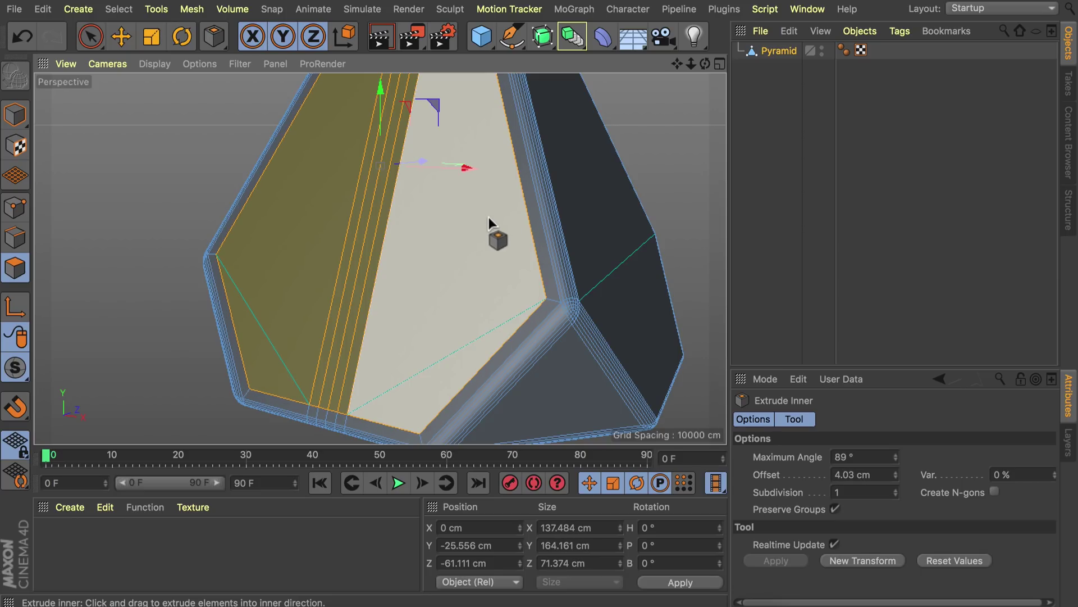
drag(508, 221, 476, 220)
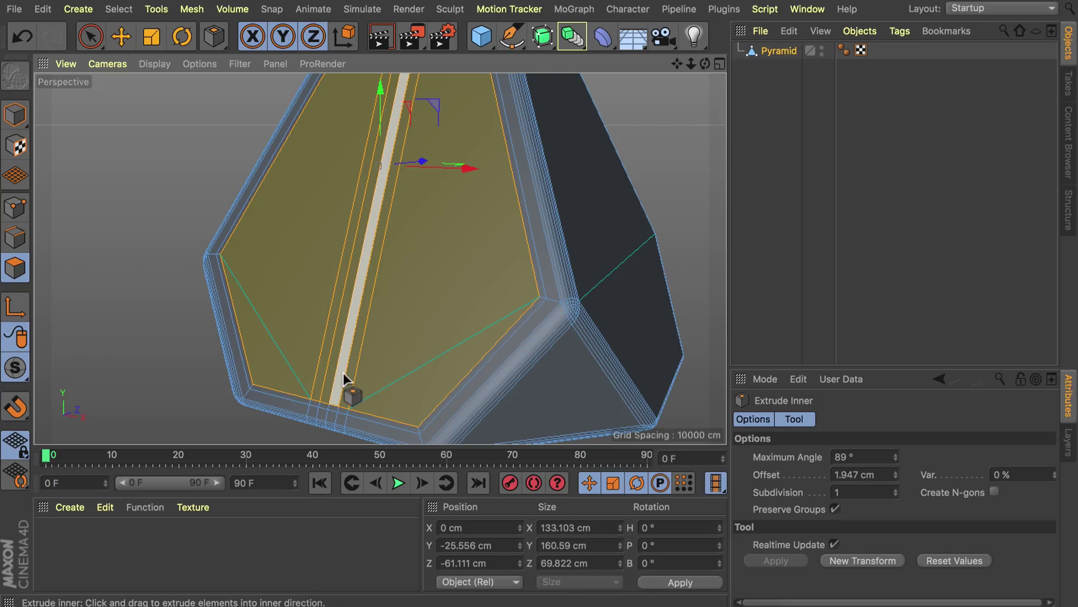
- Loop-select the narrow ring of polygons between the front face's two insets and extrude it inward with a -2 cm offset
scroll(318, 396, up, 2)
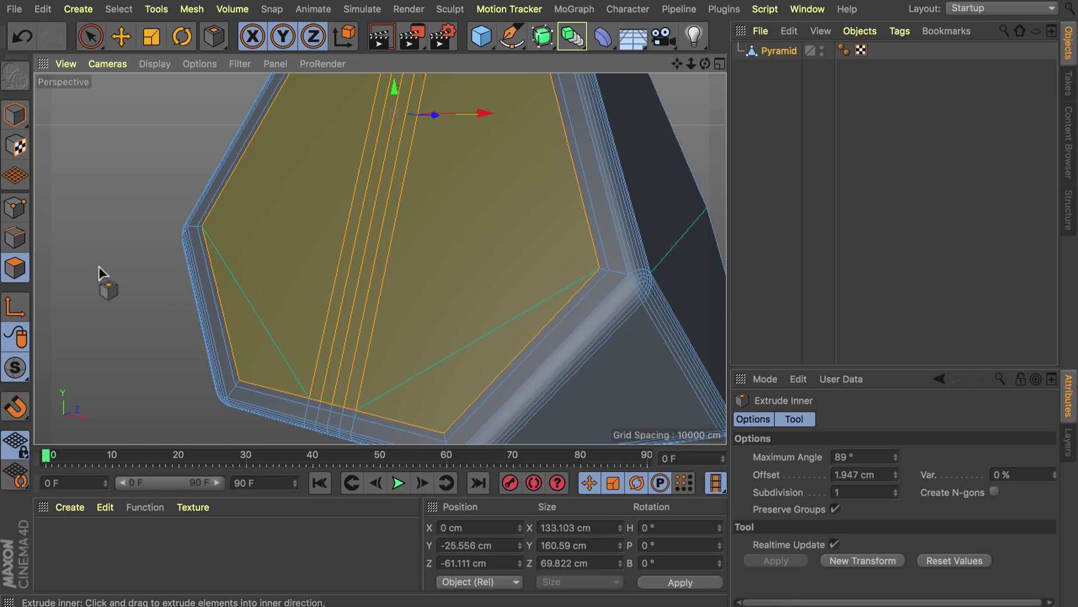
key(u)
key(l)
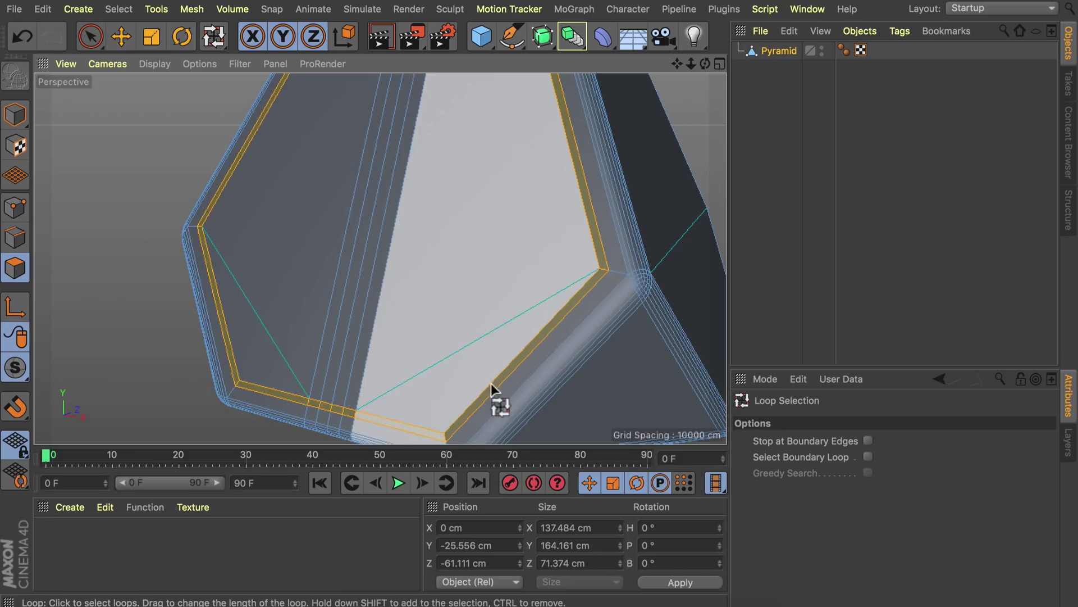
key(d)
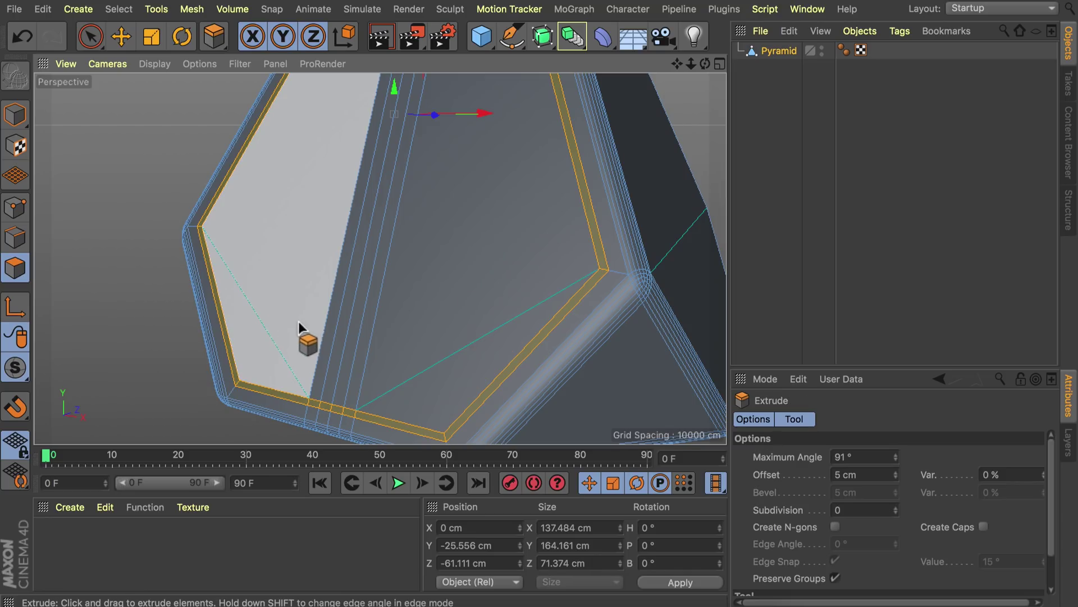
alt+drag(312, 343, 282, 354)
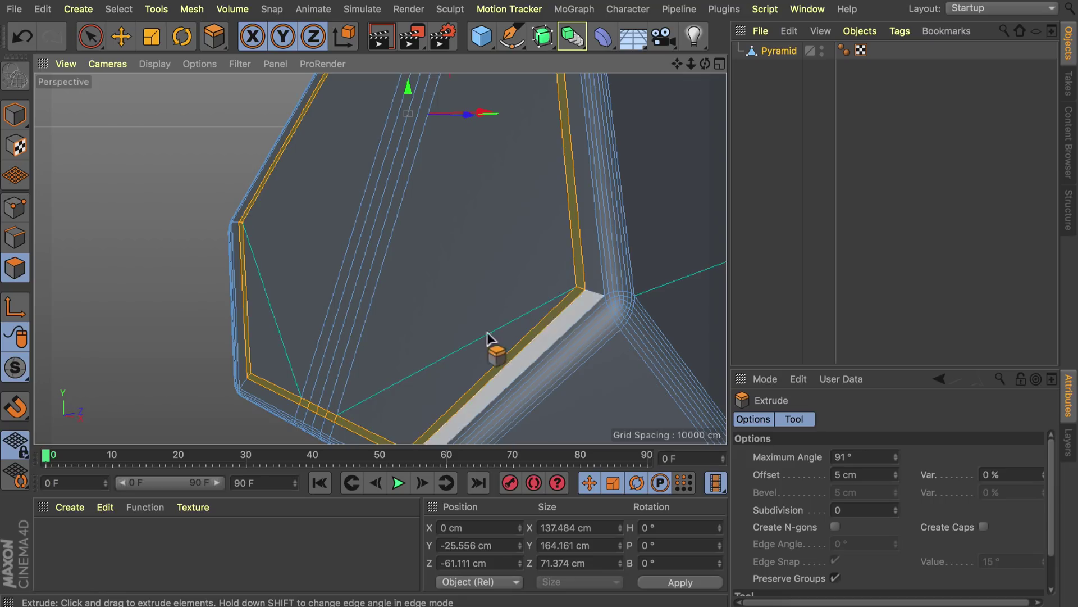
right_click(432, 281)
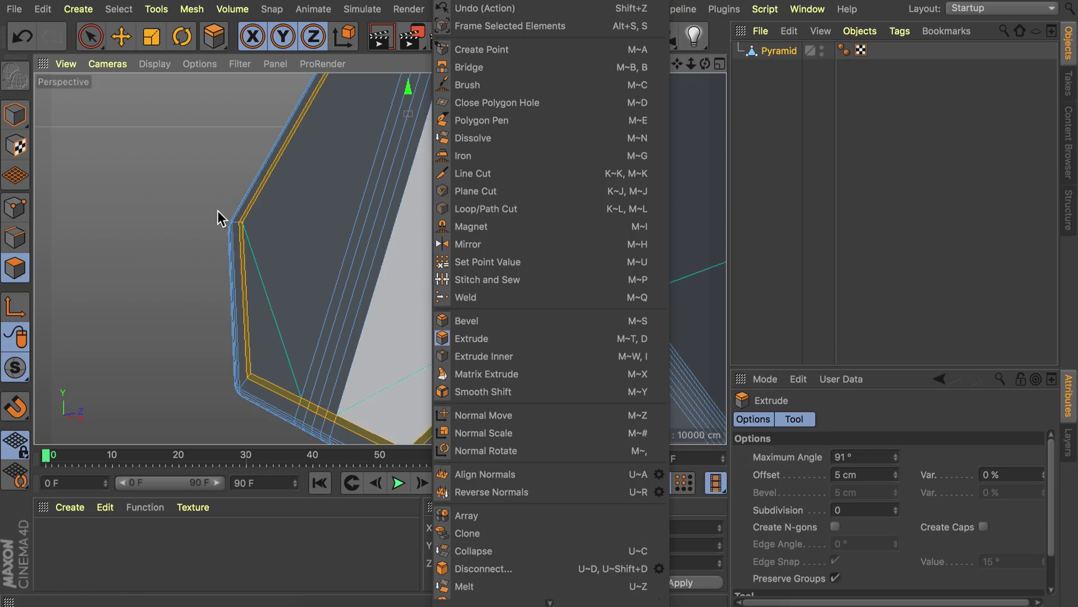
click(199, 201)
drag(349, 356, 441, 362)
scroll(441, 362, up, 10)
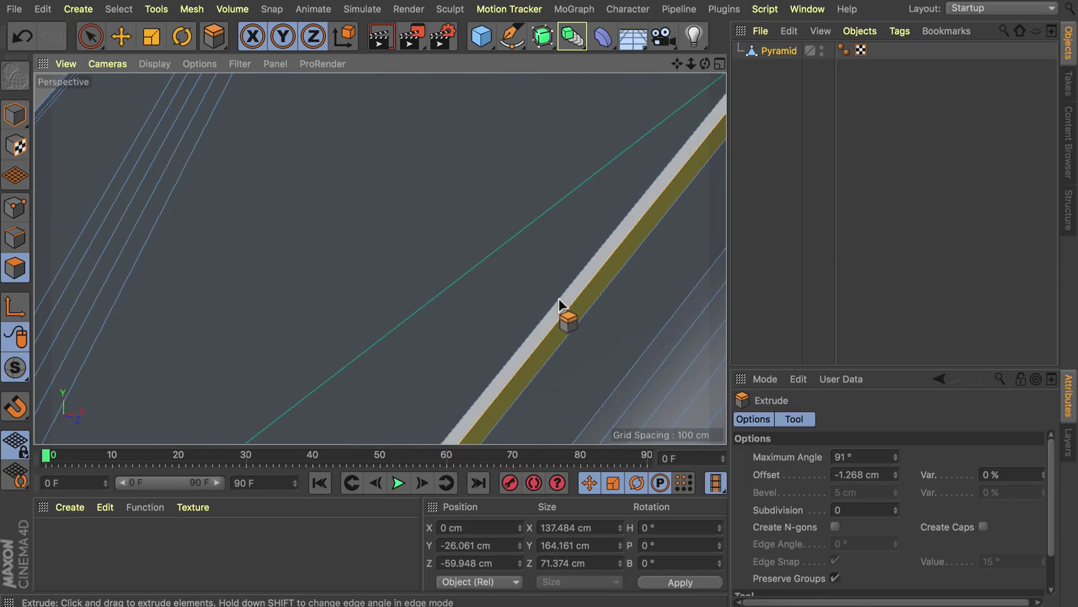
click(842, 475)
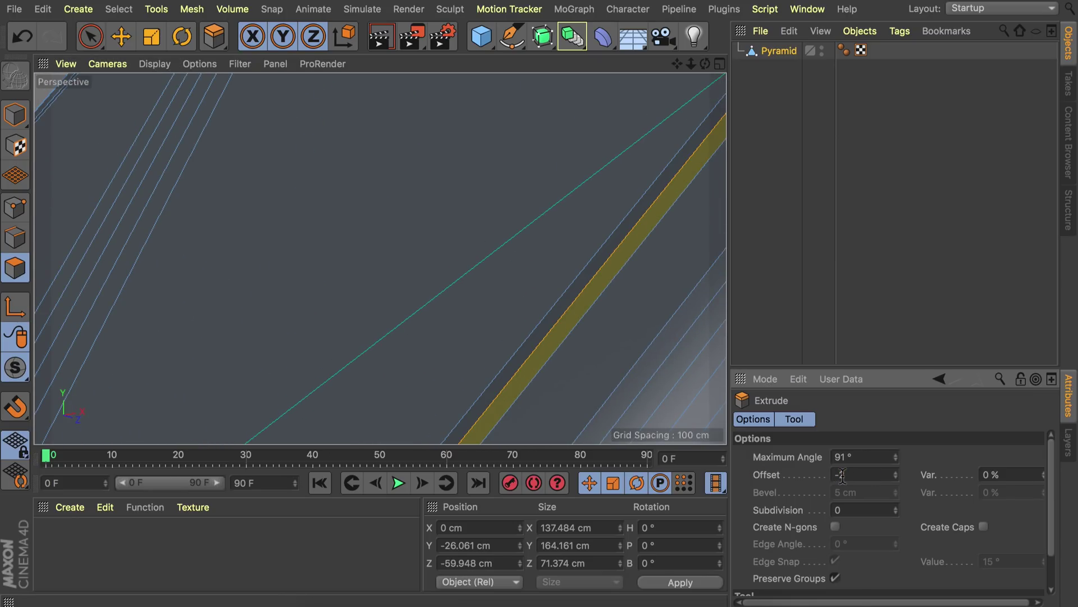
text(-1)
key(Return)
- Switch to edge mode and select the vertical centre edge loop running through the front face and its groove
scroll(500, 325, down, 10)
scroll(499, 327, up, 3)
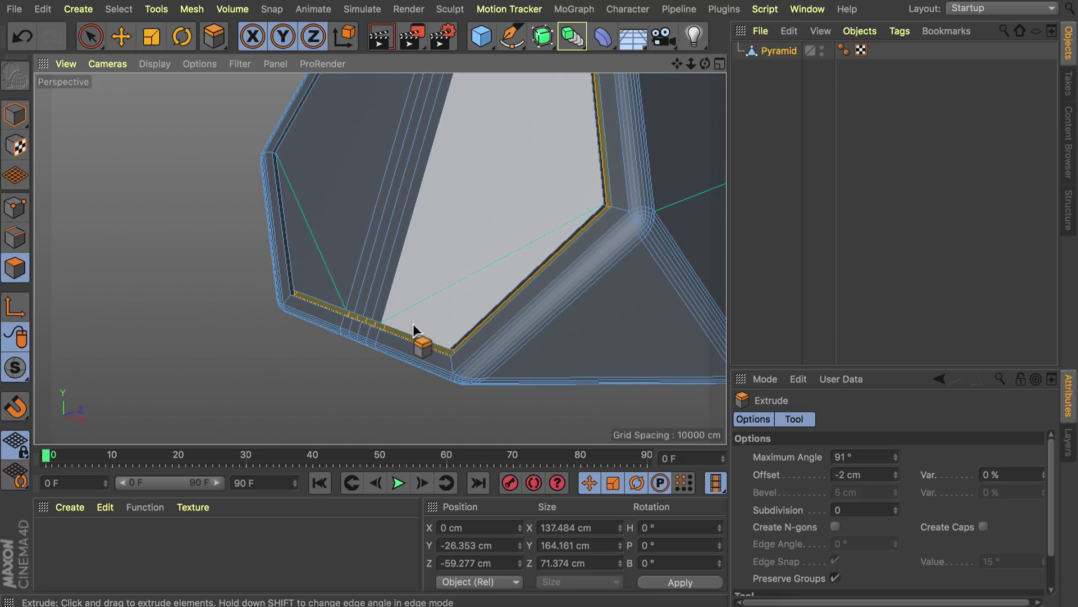
key(e)
scroll(344, 325, up, 5)
alt+drag(515, 289, 622, 291)
alt+drag(494, 299, 489, 309)
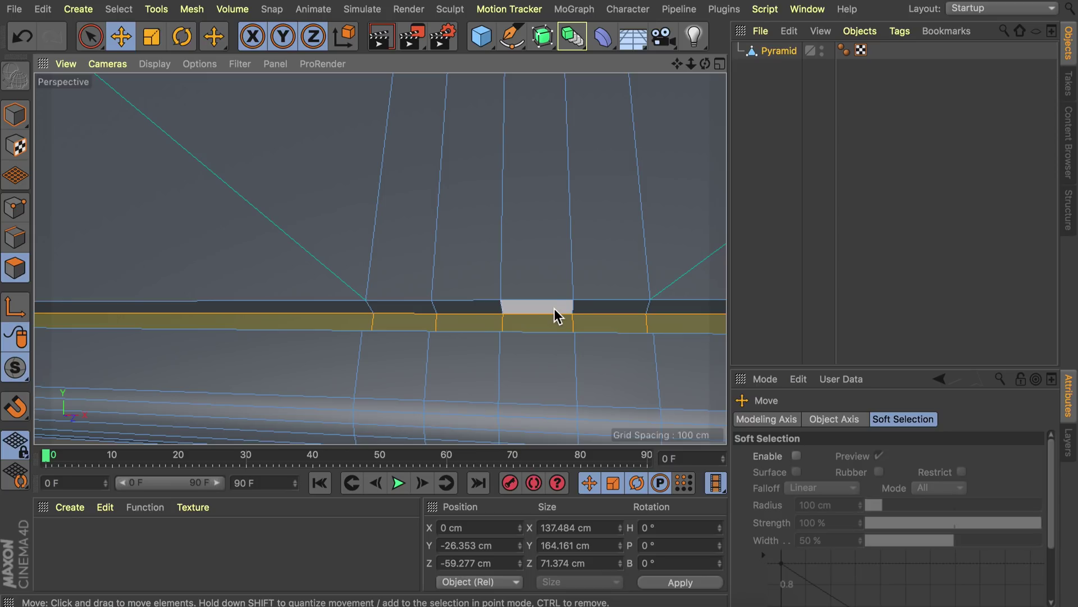
click(14, 237)
click(503, 231)
alt+drag(503, 231, 423, 379)
alt+middle_drag(423, 380, 404, 424)
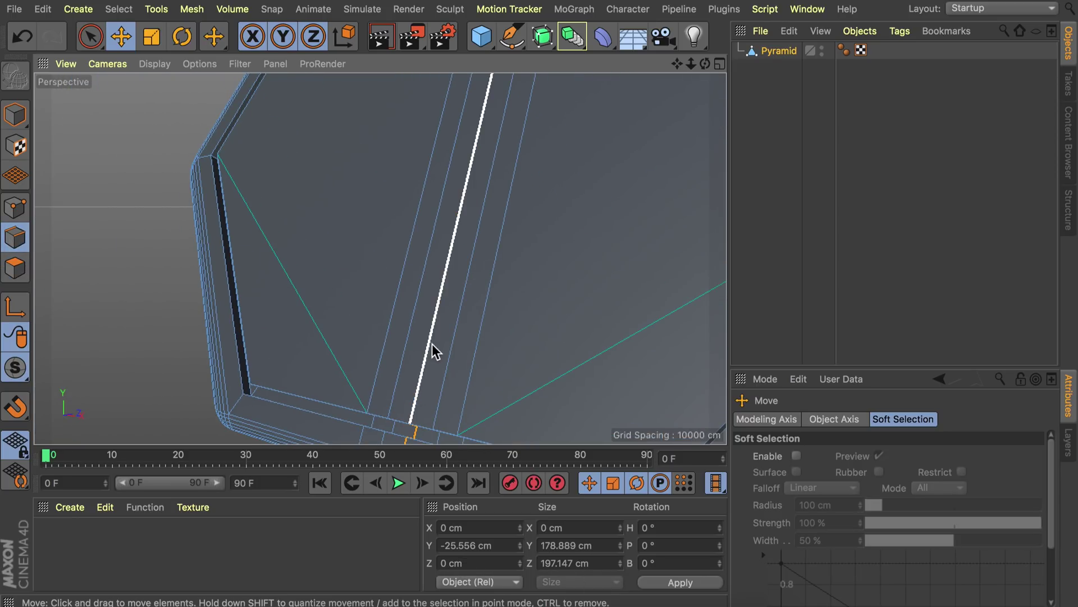
alt+drag(444, 315, 467, 251)
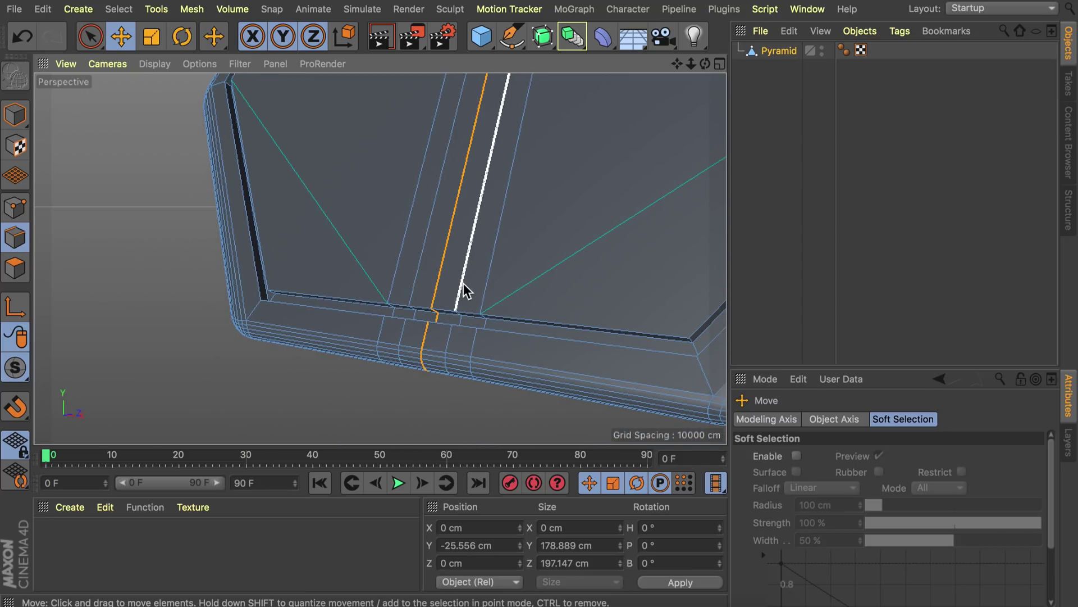
- Try deleting the selected centre edge loop, undo the deletion, and remove the loop with Dissolve
key(Delete)
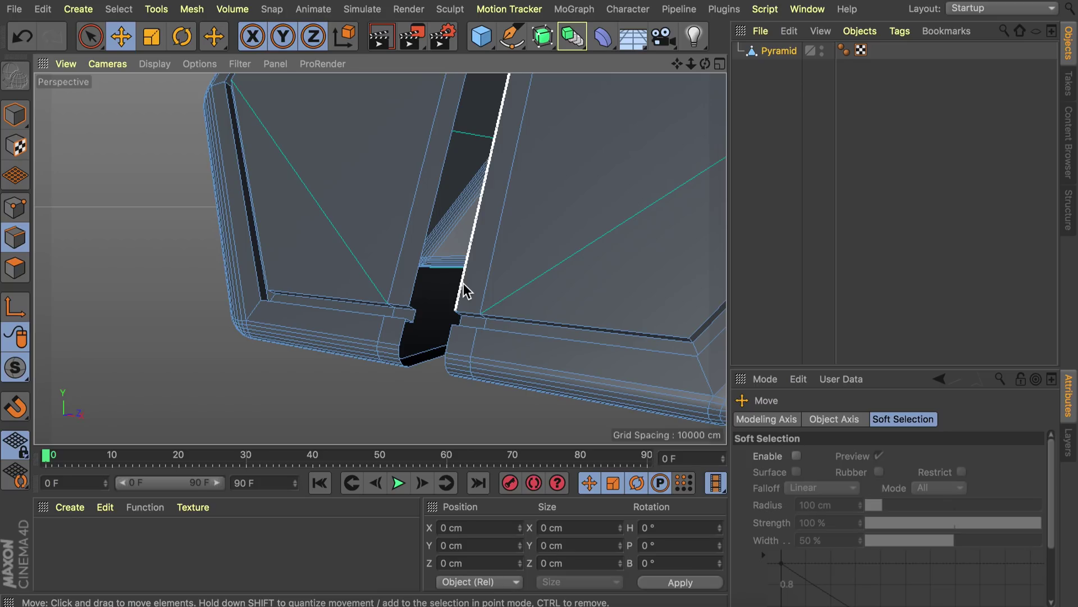
key(ctrl+z)
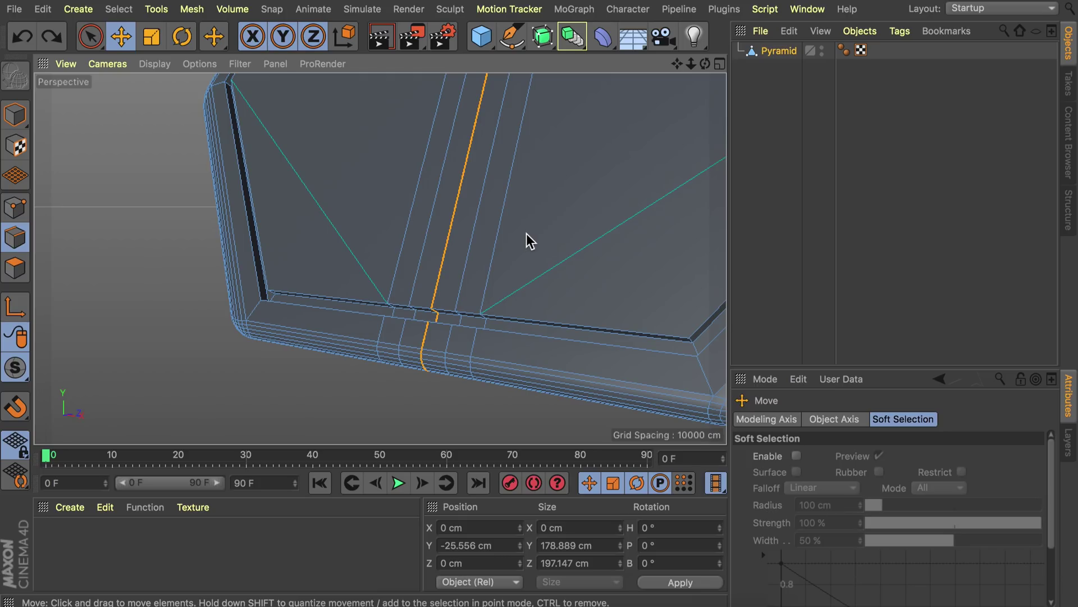
right_click(527, 233)
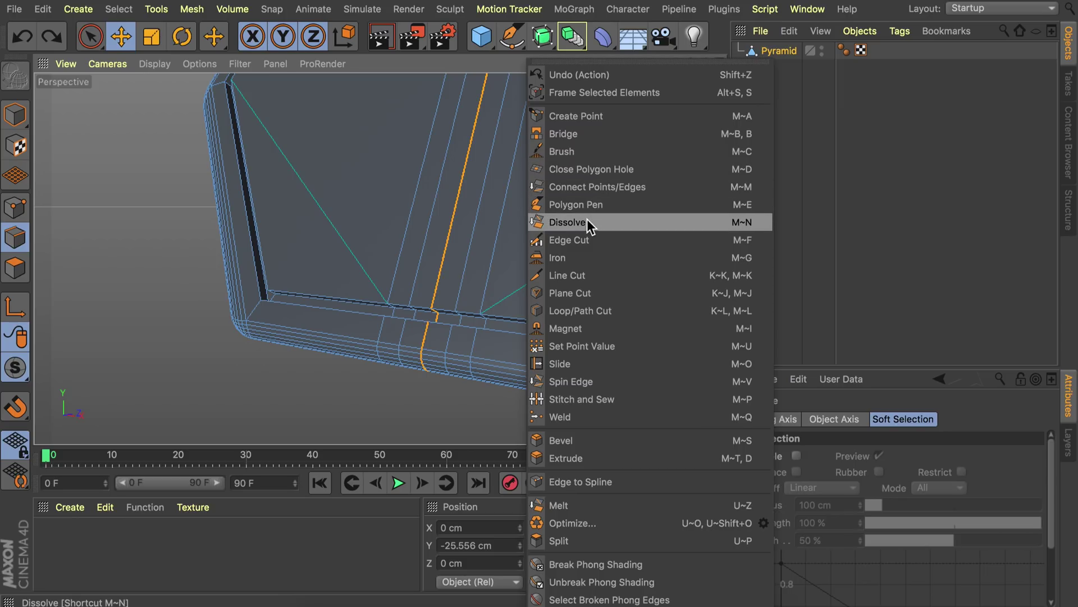
click(587, 222)
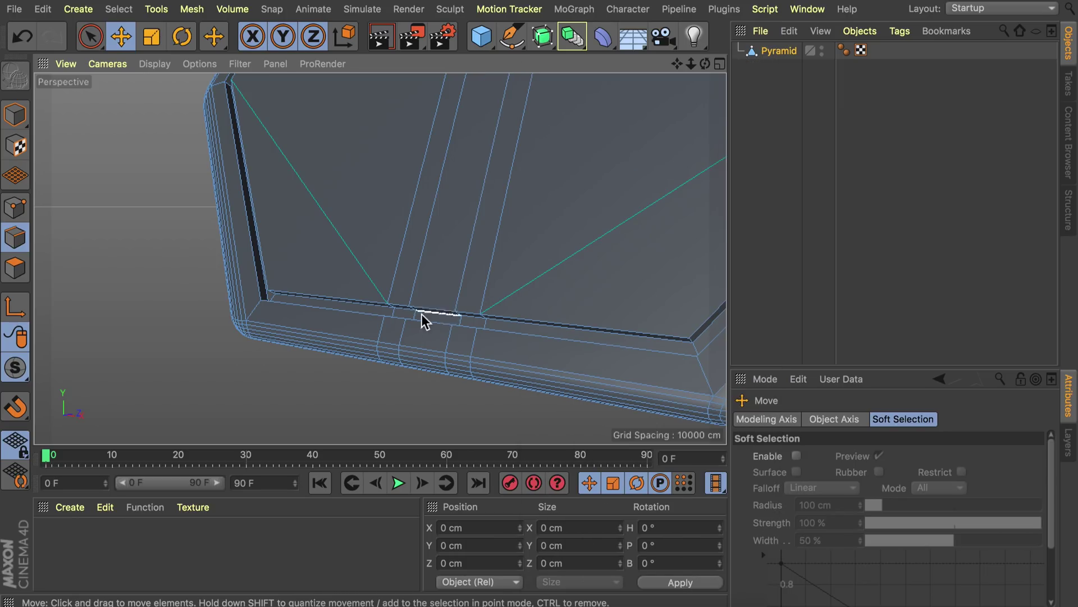
- Switch to polygon mode and select the middle polygon of the groove floor at the front face's bottom edge
click(15, 265)
alt+drag(449, 300, 436, 319)
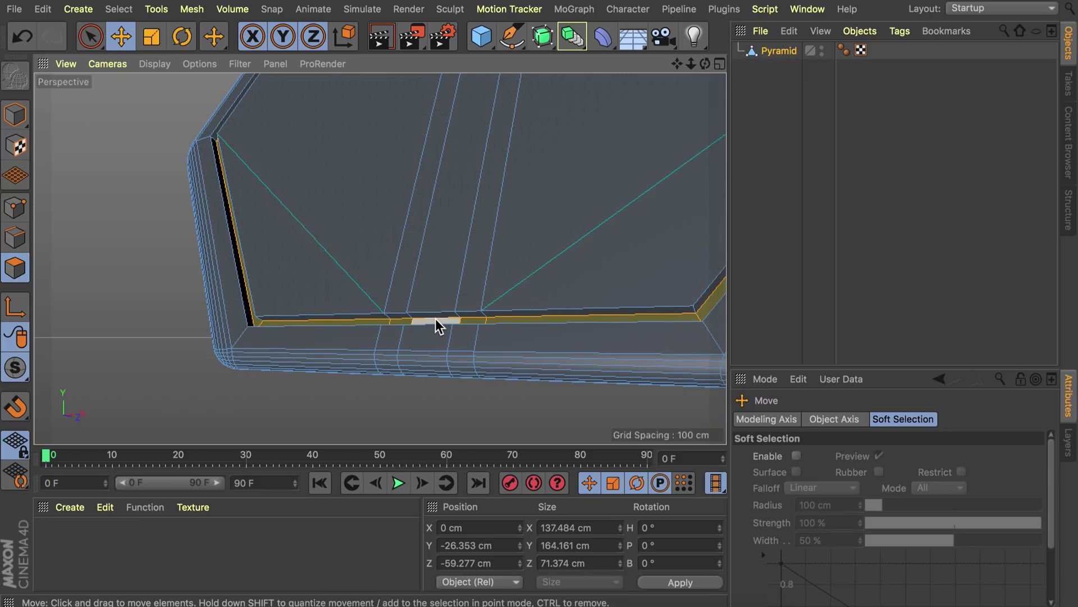
click(436, 314)
alt+drag(423, 369, 271, 306)
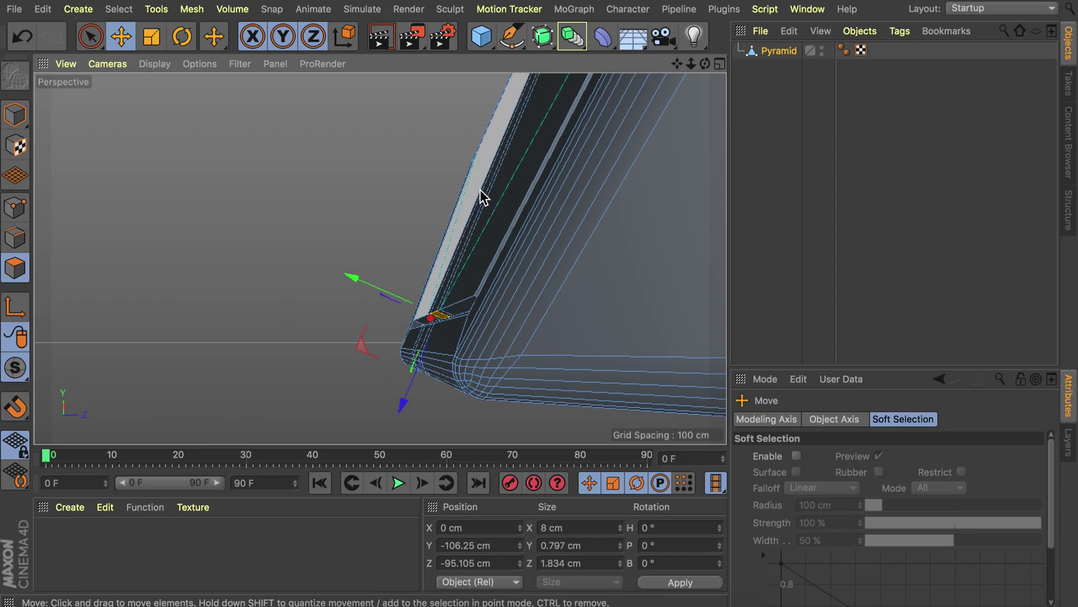
alt+drag(436, 344, 493, 319)
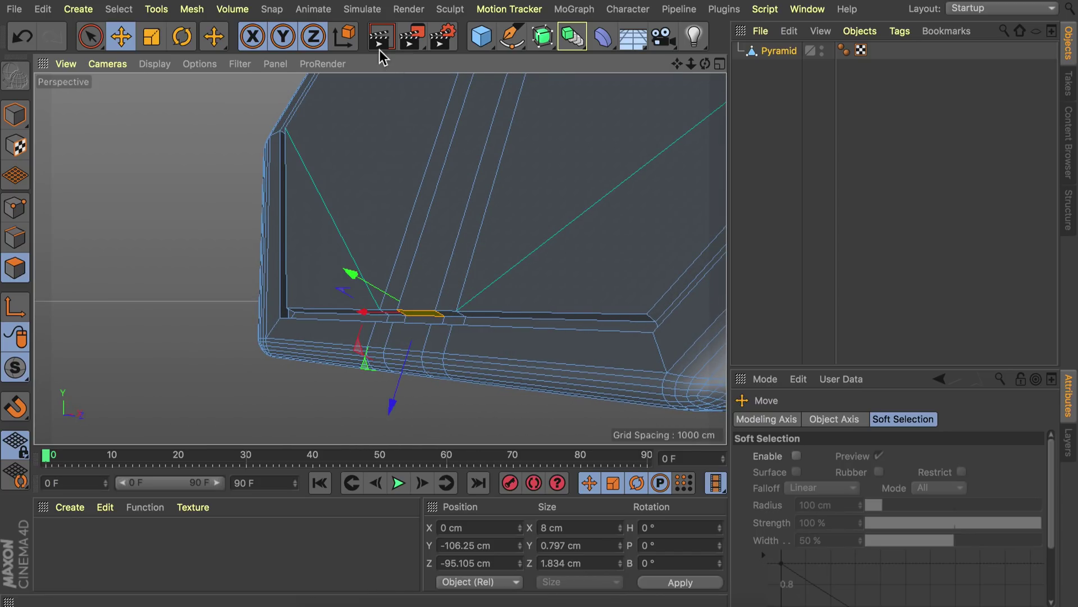
- Try moving the selected groove polygon straight up along the world Y axis and undo the move
click(344, 36)
mouse_move(396, 195)
alt+mouse_down()
mouse_move(290, 239)
mouse_move(401, 240)
mouse_move(386, 186)
alt+mouse_up()
click(345, 49)
alt+drag(434, 231, 504, 281)
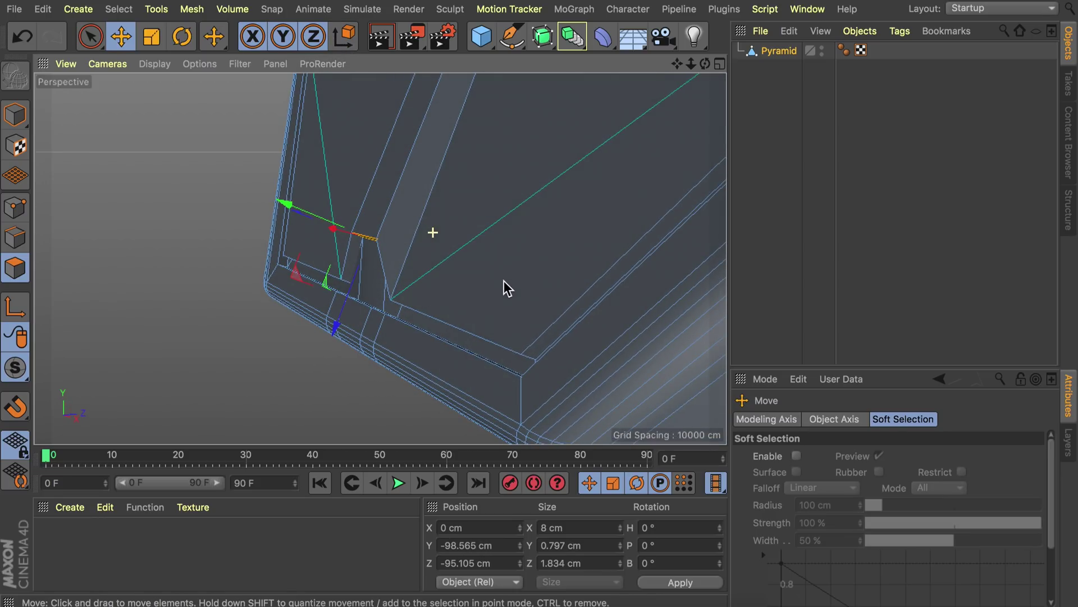
key(super+z)
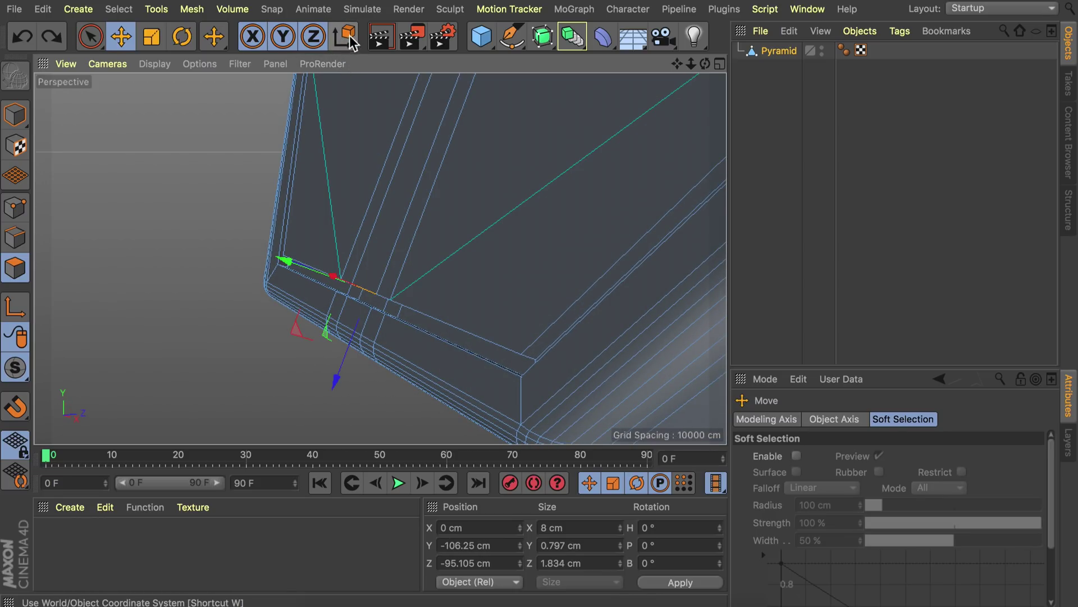
- Move the selected groove polygon up the slope of the front face to about Y -103.7 cm and Z -94 cm
drag(352, 346, 363, 336)
alt+drag(383, 260, 537, 263)
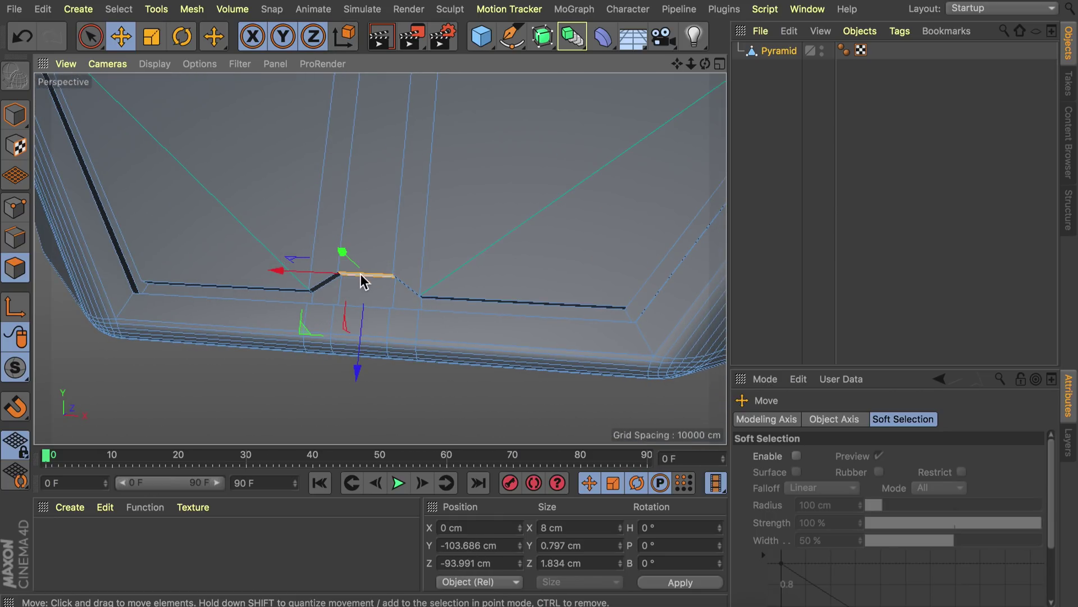
- Switch to edge mode and select the short edges crossing the groove at its lower-left and left corners on the front face
alt+drag(361, 272, 333, 261)
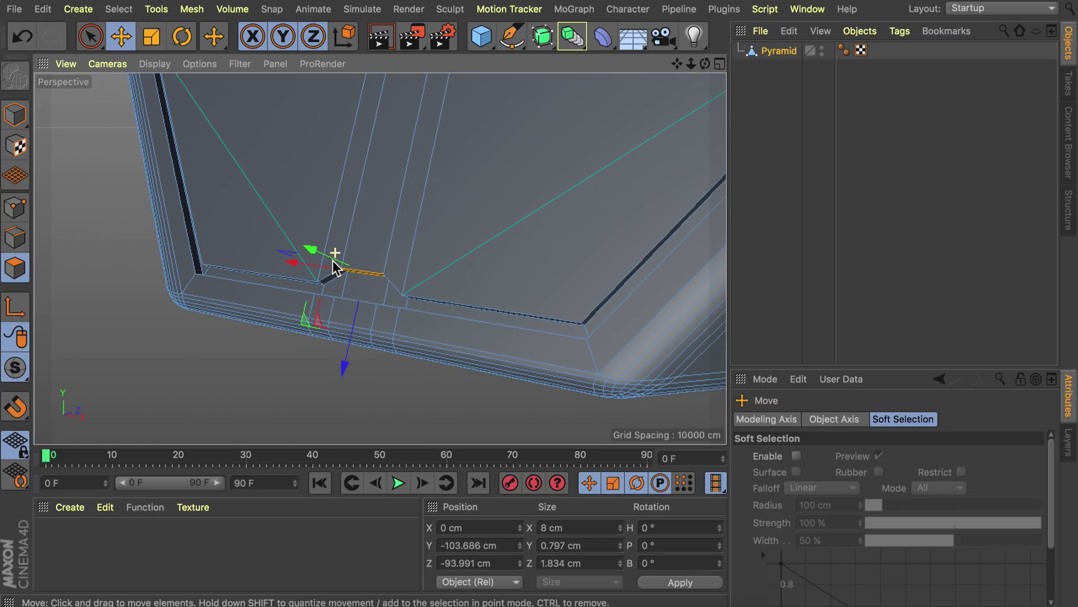
click(18, 240)
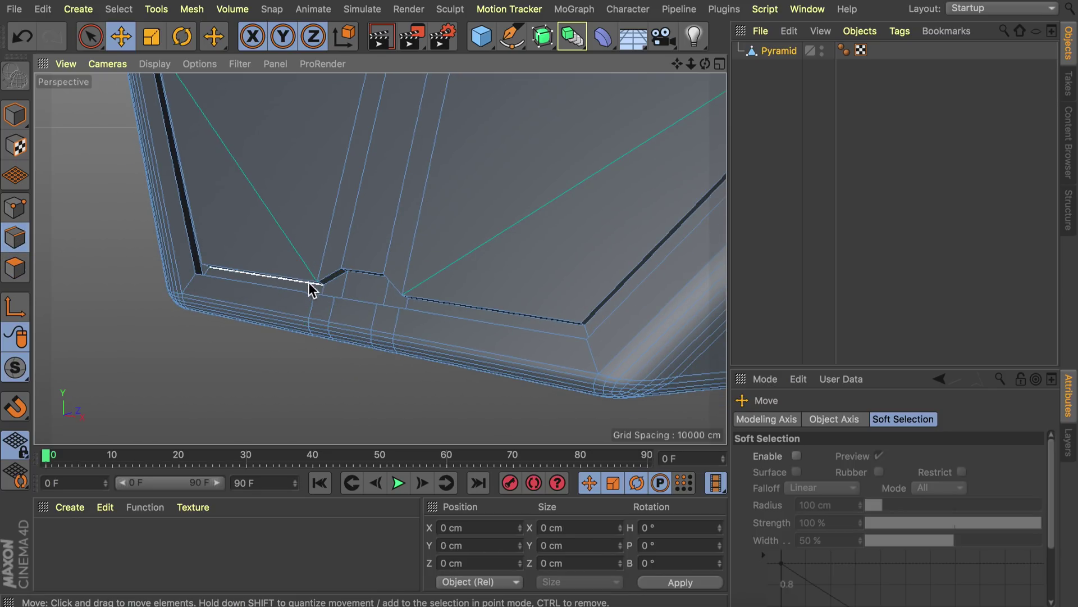
alt+drag(206, 269, 161, 319)
click(262, 268)
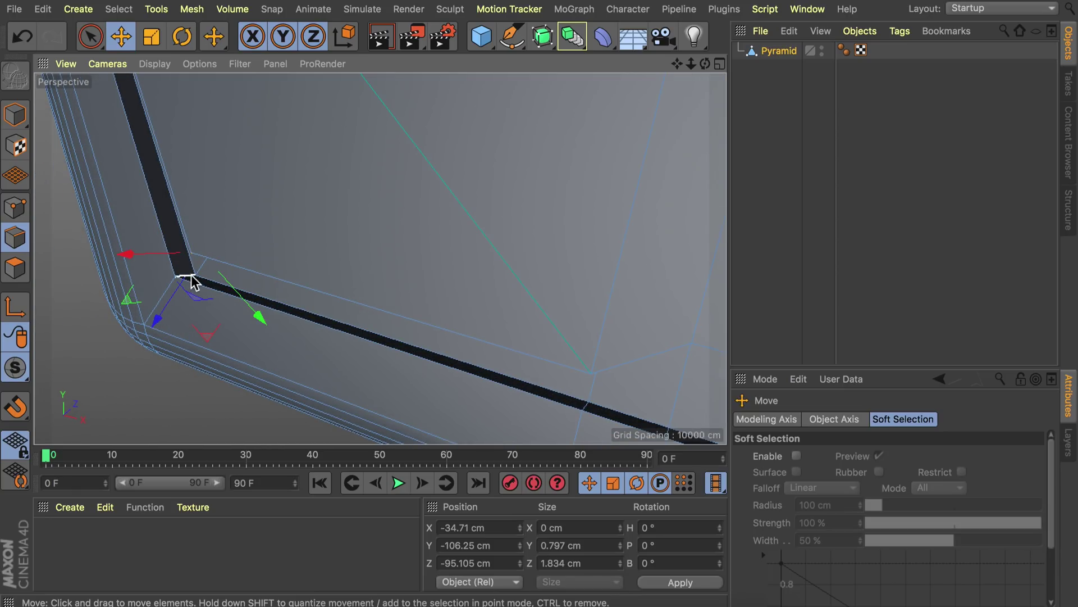
alt+right_drag(183, 272, 210, 233)
alt+drag(210, 242, 197, 275)
shift+click(205, 281)
alt+drag(206, 175, 234, 150)
alt+right_drag(234, 151, 197, 142)
alt+right_drag(178, 248, 225, 247)
shift+click(107, 260)
alt+drag(106, 260, 117, 258)
alt+right_drag(117, 257, 150, 299)
alt+middle_drag(150, 299, 247, 435)
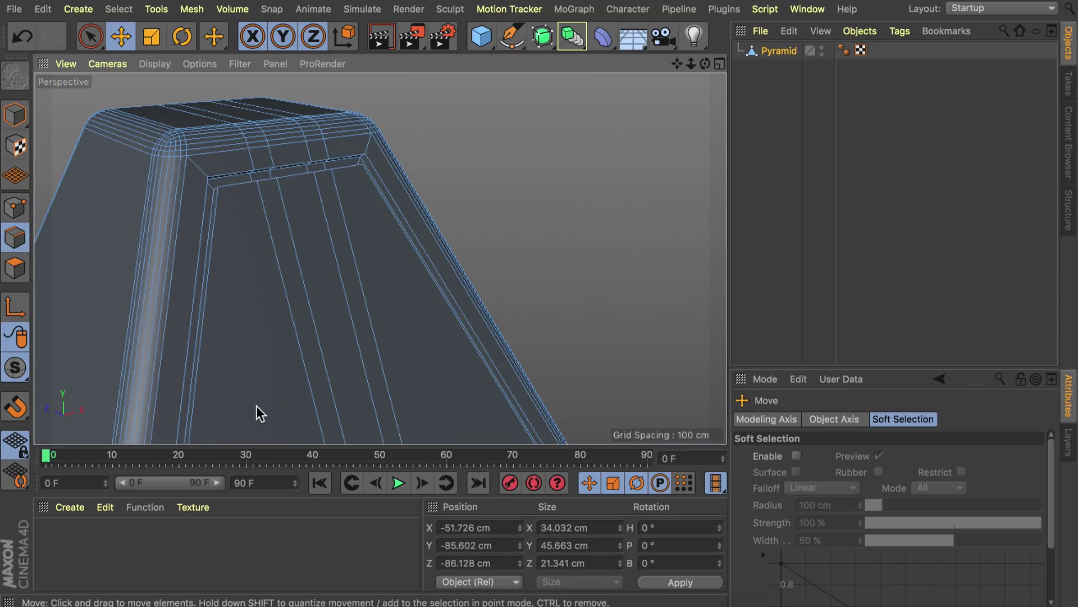
- Add the short edges at the groove's upper and right-hand corners to the edge selection
scroll(219, 188, up, 8)
alt+drag(222, 187, 147, 141)
shift+click(145, 121)
scroll(231, 118, down, 5)
shift+click(499, 149)
alt+drag(499, 148, 562, 224)
scroll(498, 144, down, 6)
scroll(663, 314, up, 6)
shift+click(582, 313)
mouse_move(582, 312)
alt+mouse_down()
mouse_move(629, 317)
mouse_move(584, 318)
alt+mouse_up()
shift+click(629, 317)
scroll(584, 318, down, 4)
scroll(547, 401, up, 6)
alt+middle_drag(548, 402, 441, 248)
alt+drag(442, 249, 474, 332)
shift+click(474, 332)
alt+right_drag(473, 331, 346, 264)
alt+drag(346, 264, 308, 240)
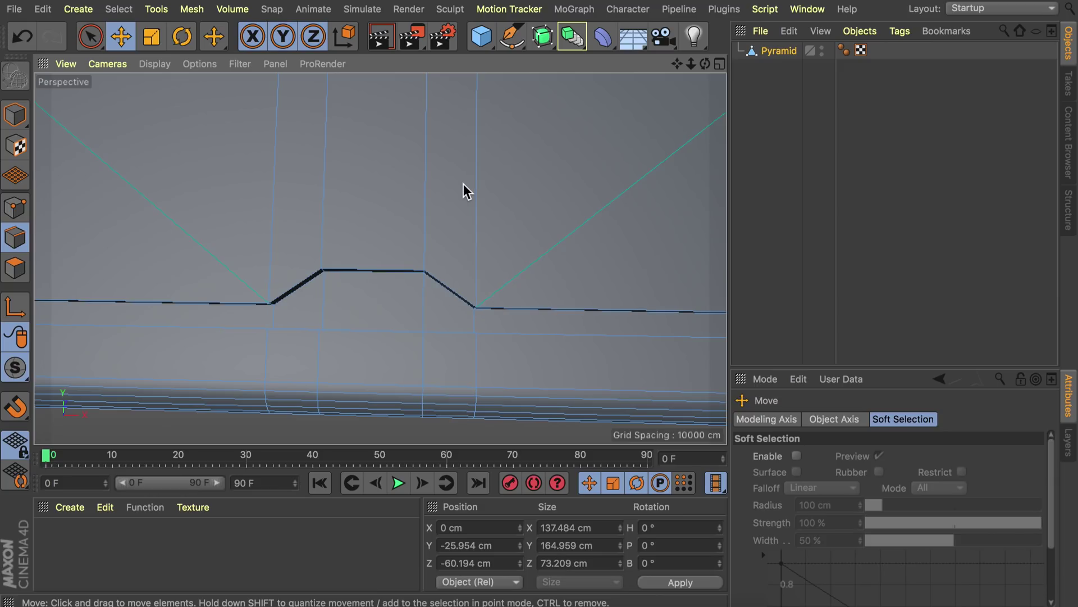
- Bevel the selected groove corner edges in Chamfer mode with a 4 cm offset and 6 subdivisions
alt+drag(464, 183, 408, 238)
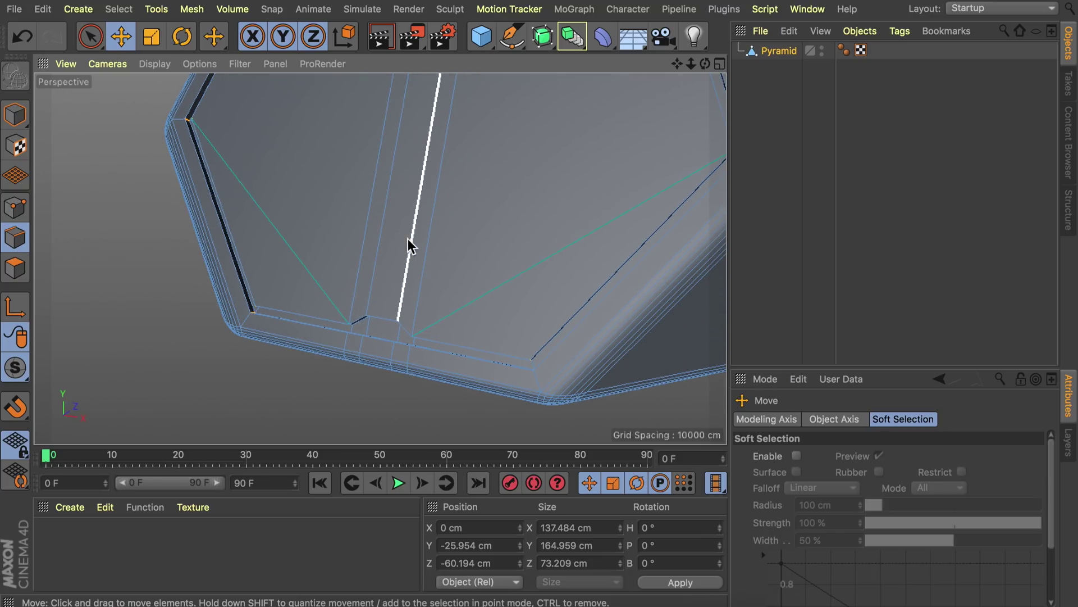
key(m)
key(s)
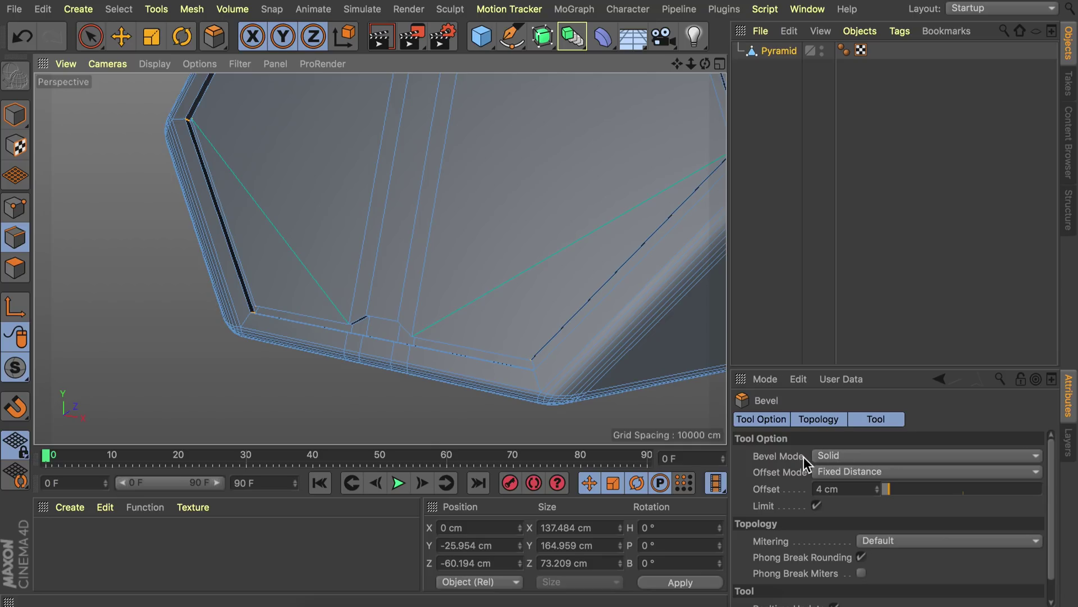
click(831, 457)
click(836, 473)
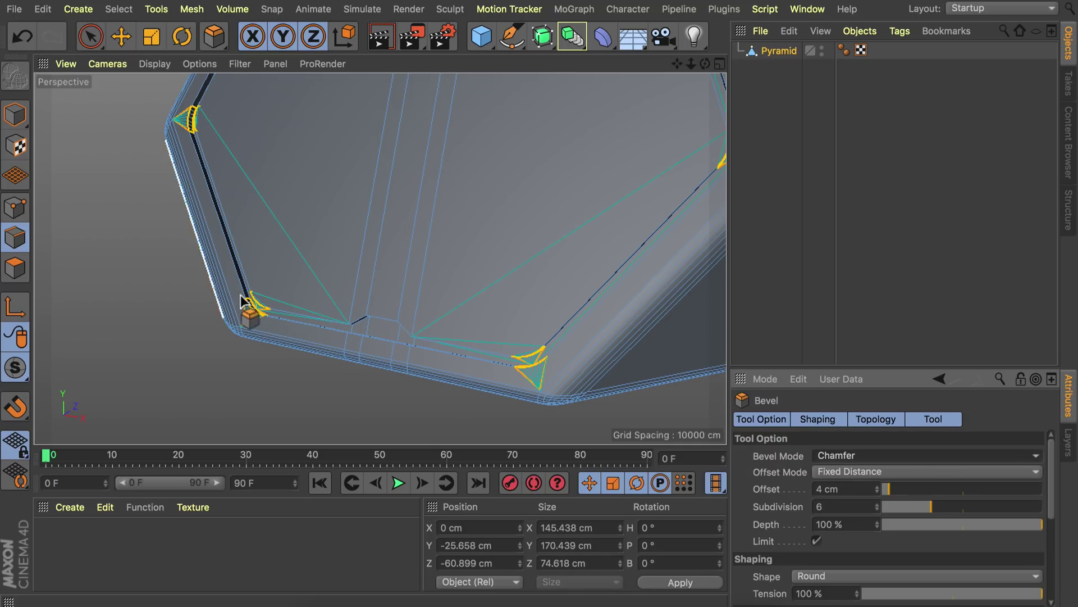
- Select the four short edges at the notch's corners and bevel them with an offset of about 1.45 cm and 6 subdivisions
scroll(233, 293, up, 5)
mouse_move(428, 318)
alt+mouse_down()
mouse_move(574, 300)
mouse_move(349, 293)
alt+mouse_up()
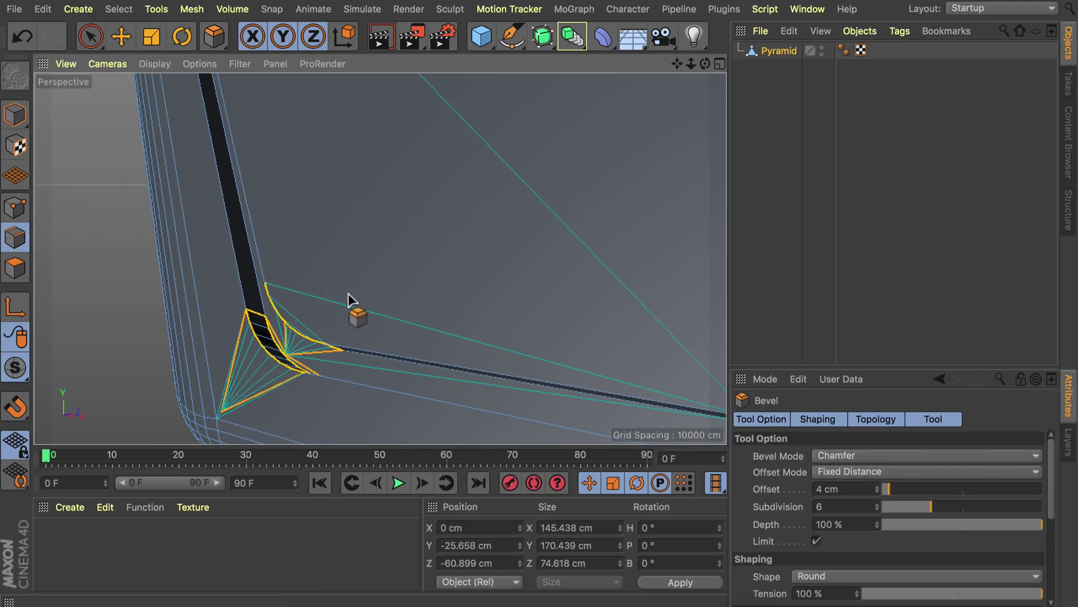
alt+right_drag(390, 217, 373, 260)
alt+right_drag(515, 284, 643, 221)
click(336, 248)
shift+click(432, 185)
shift+click(654, 189)
alt+middle_drag(643, 221, 505, 201)
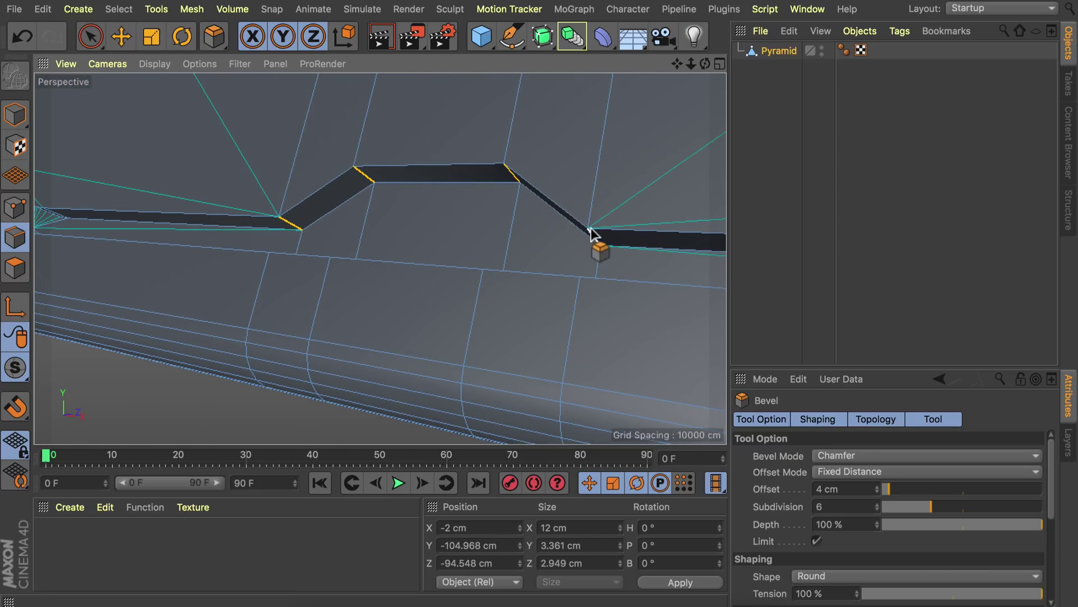
shift+click(595, 236)
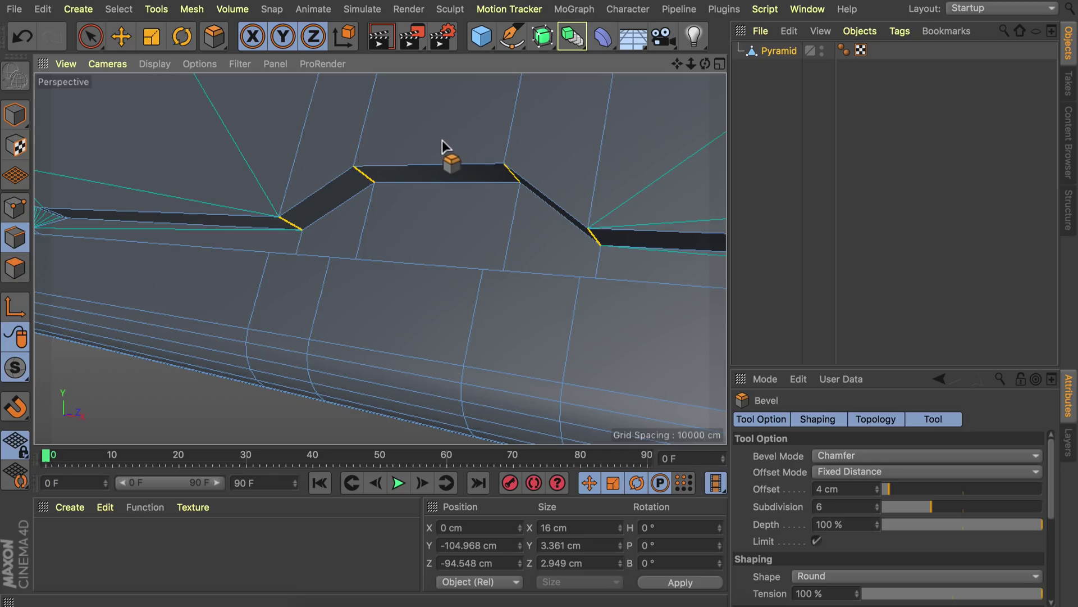
drag(511, 262, 390, 126)
alt+right_drag(389, 126, 339, 135)
alt+middle_drag(339, 134, 285, 253)
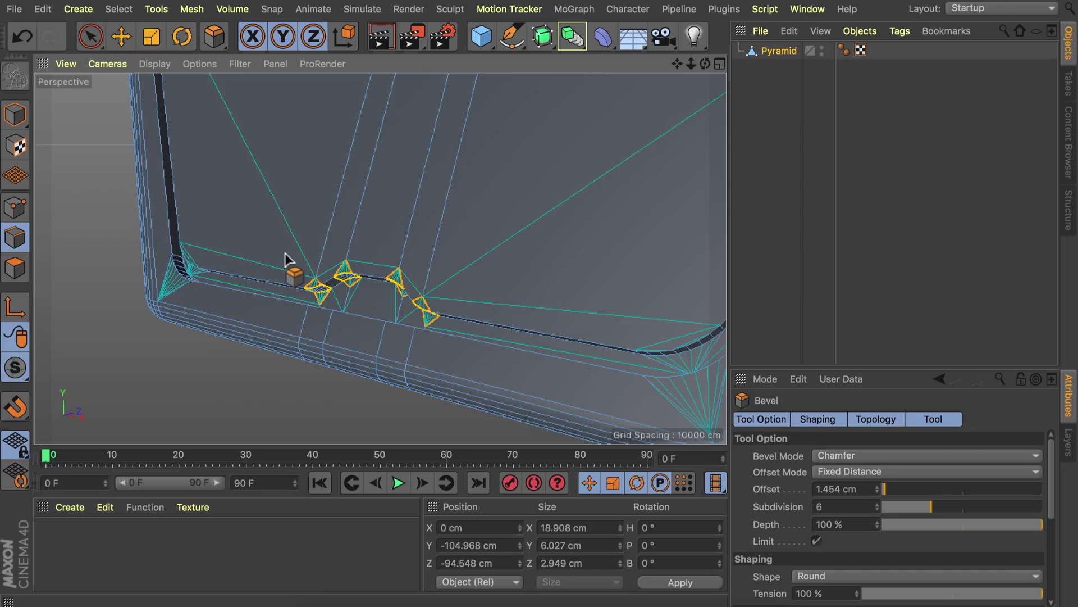
- Loop-select the two edge loops bordering the groove around the front face, including the notched outline
alt+right_drag(146, 249, 185, 245)
alt+drag(185, 245, 189, 204)
scroll(188, 204, up, 3)
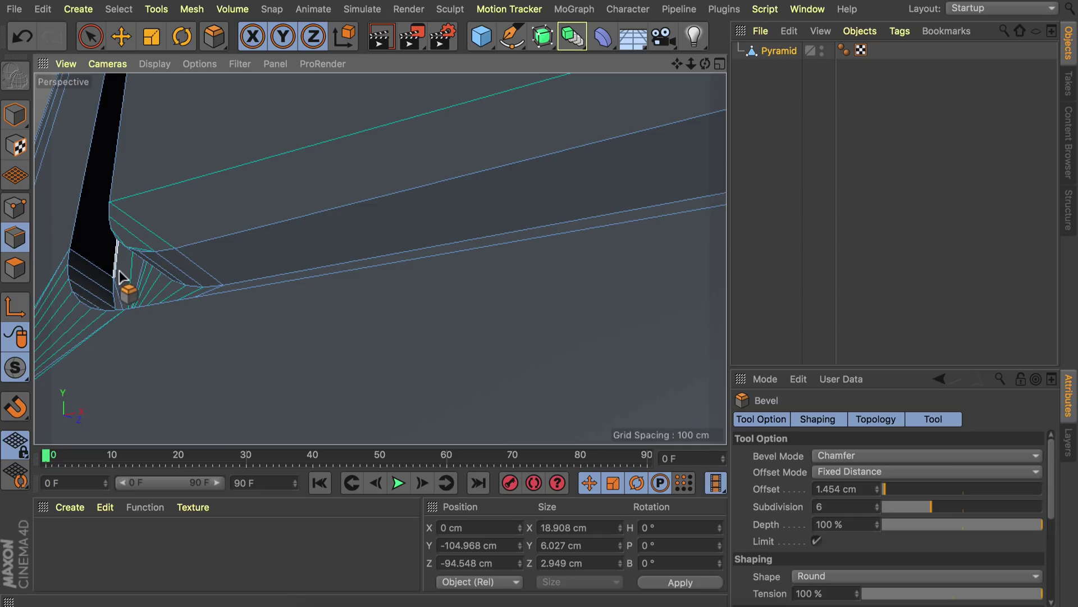
key(u)
key(l)
click(114, 236)
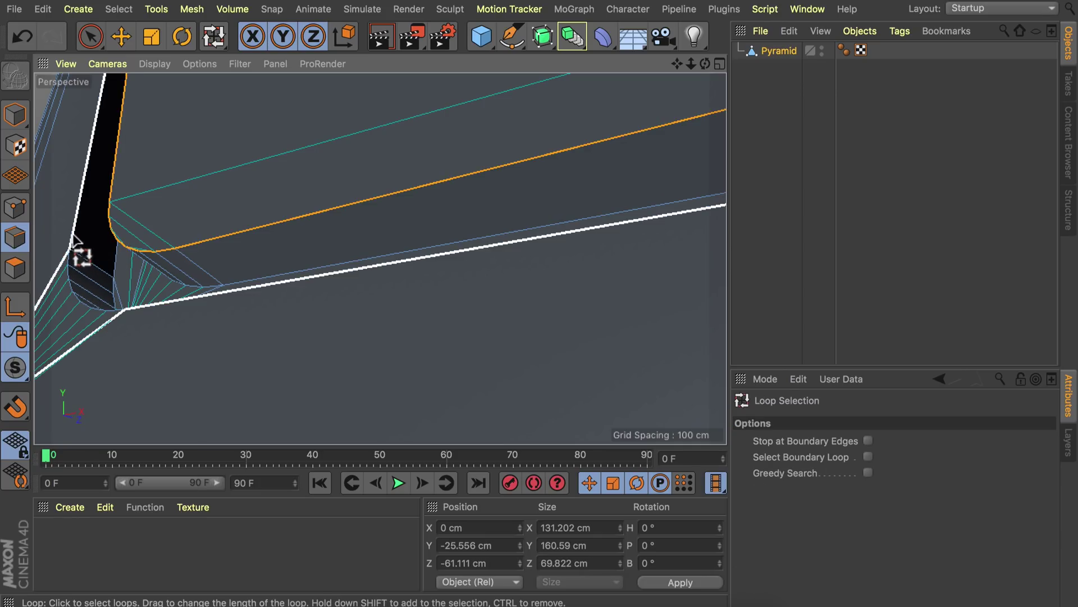
alt+middle_drag(78, 238, 322, 250)
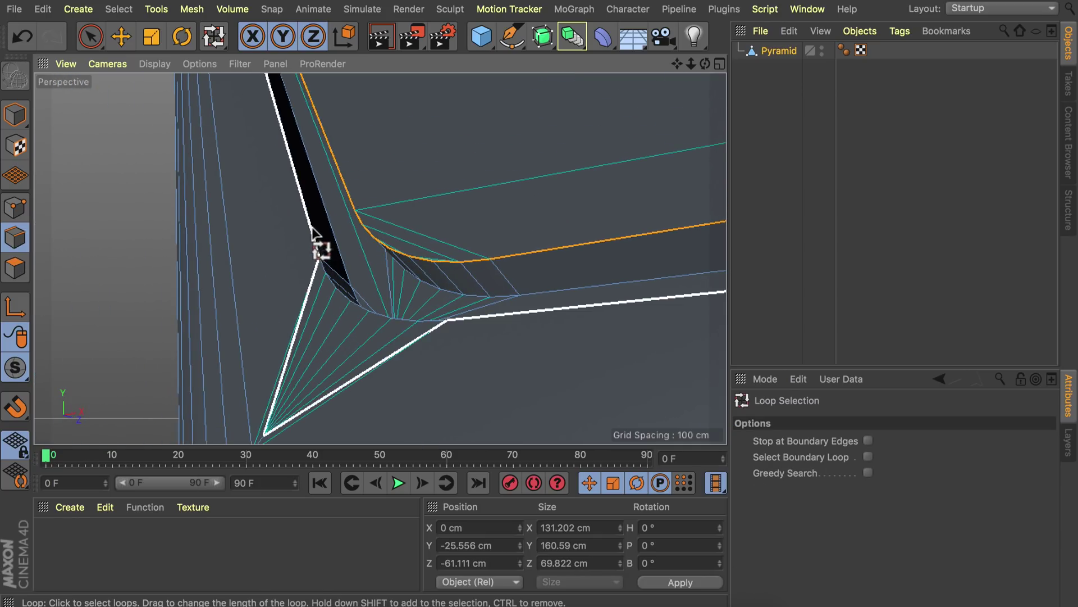
shift+click(322, 265)
alt+drag(322, 265, 218, 290)
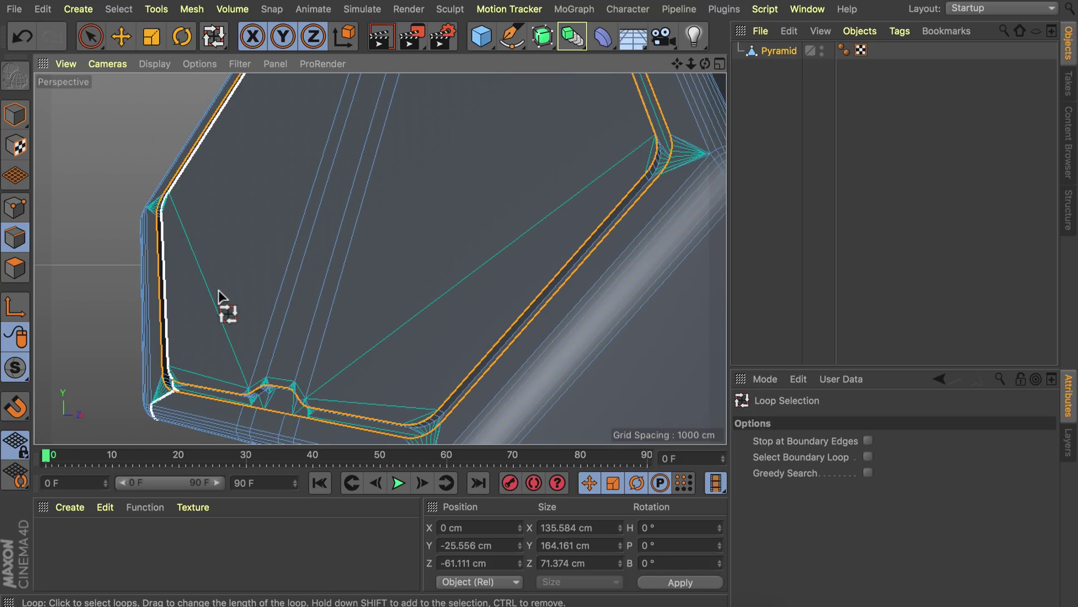
mouse_move(116, 129)
alt+mouse_down()
mouse_move(127, 127)
mouse_move(123, 143)
alt+mouse_up()
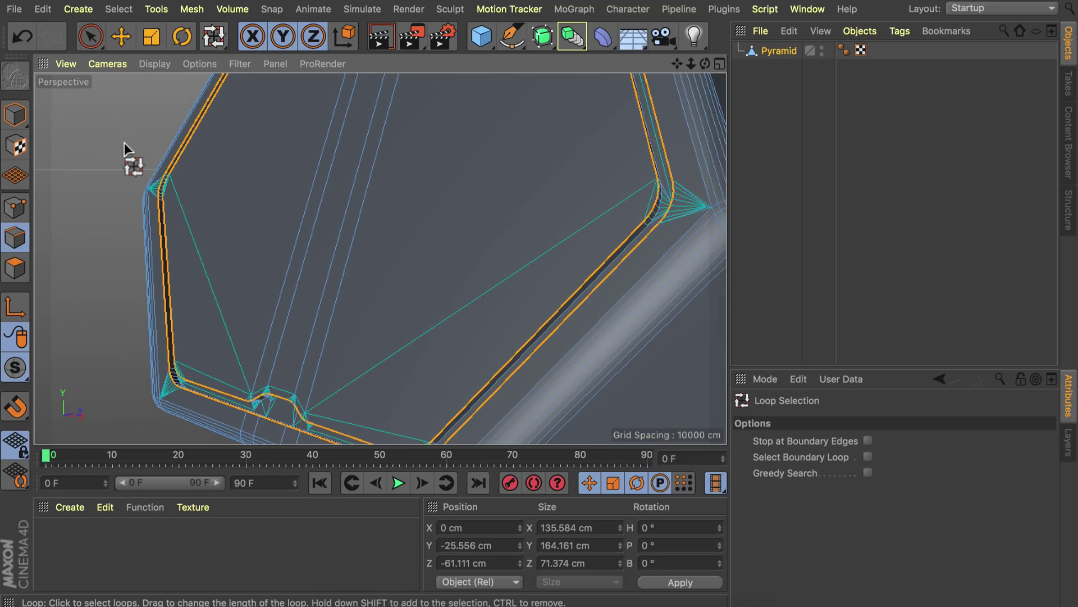
- Try beveling the two groove edge loops with a 1 cm offset, check the rounded corners, and undo the bevel
key(m)
key(s)
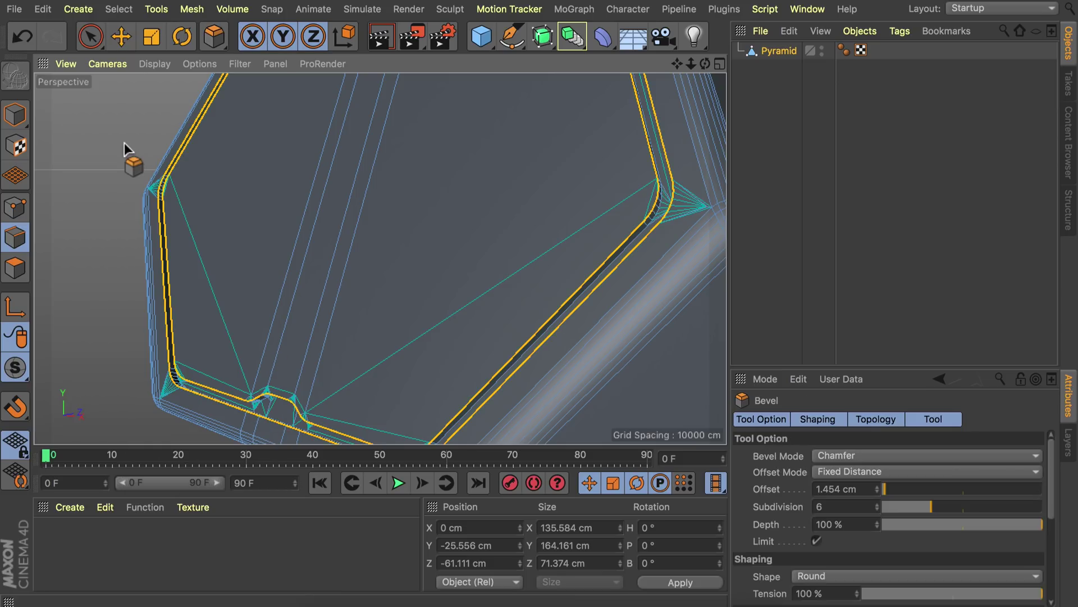
alt+middle_drag(532, 370, 558, 270)
alt+right_drag(489, 363, 513, 346)
scroll(514, 346, up, 2)
click(841, 488)
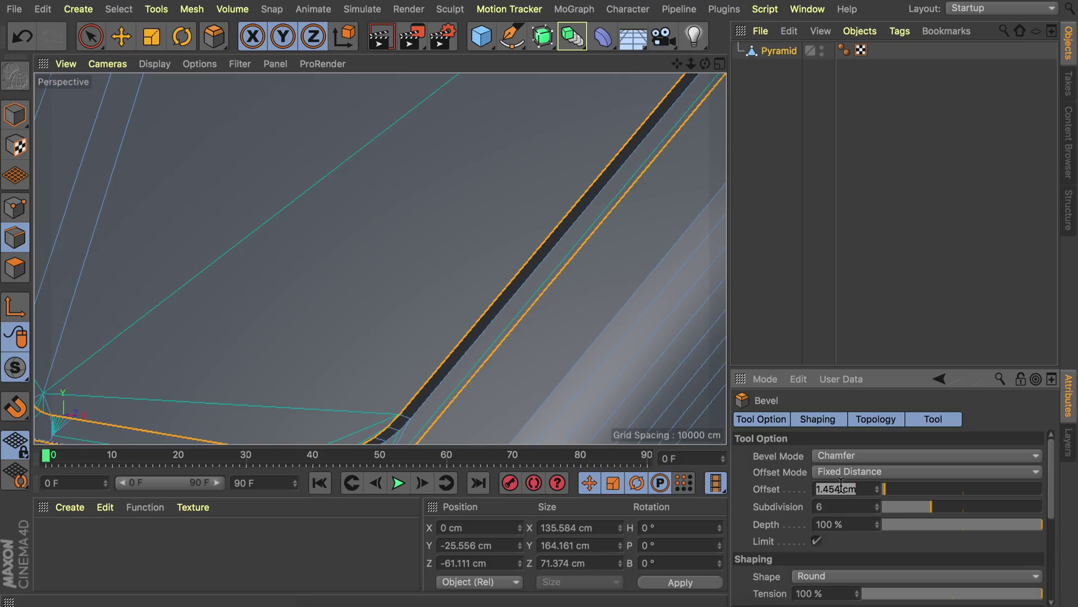
key(Return)
scroll(535, 286, down, 5)
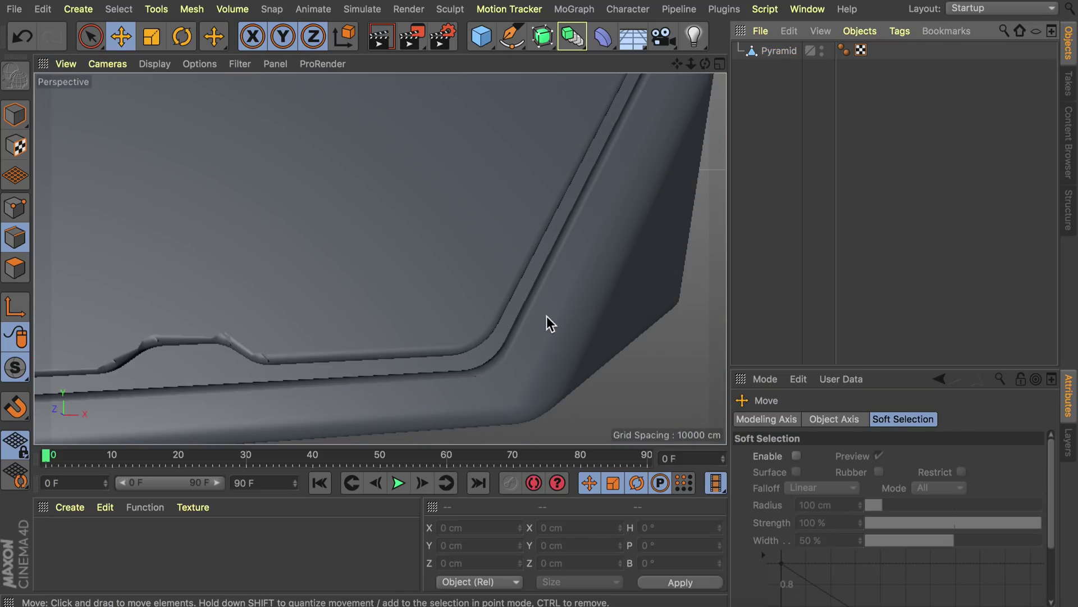
scroll(471, 354, up, 6)
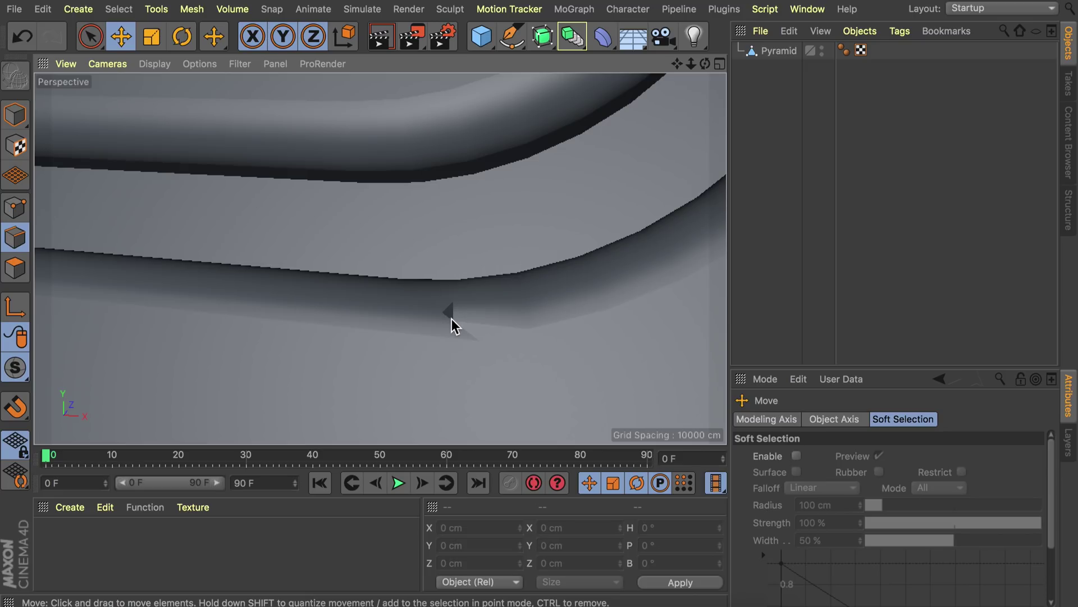
key(super+z)
key(super+z)
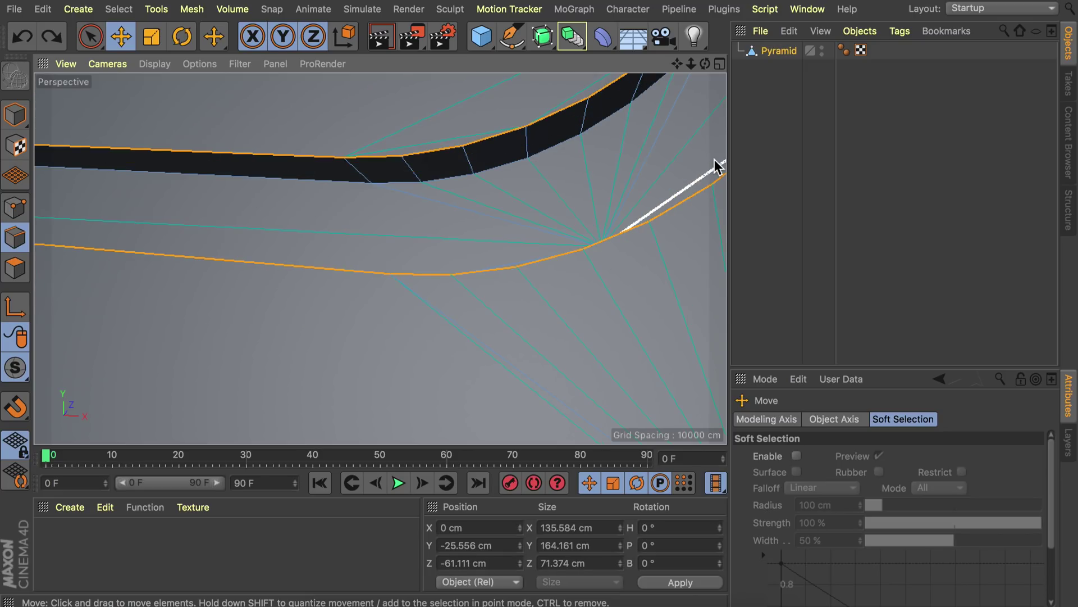
- Bevel the two groove edge loops in Chamfer mode with an offset of about 0.64 cm and 6 subdivisions
key(m)
key(s)
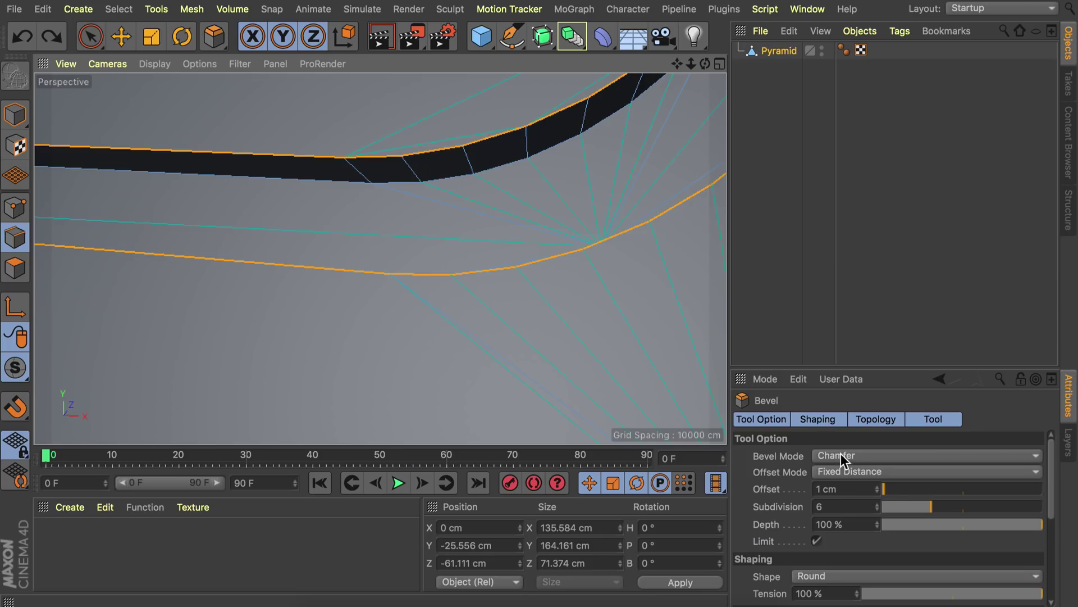
drag(554, 279, 494, 313)
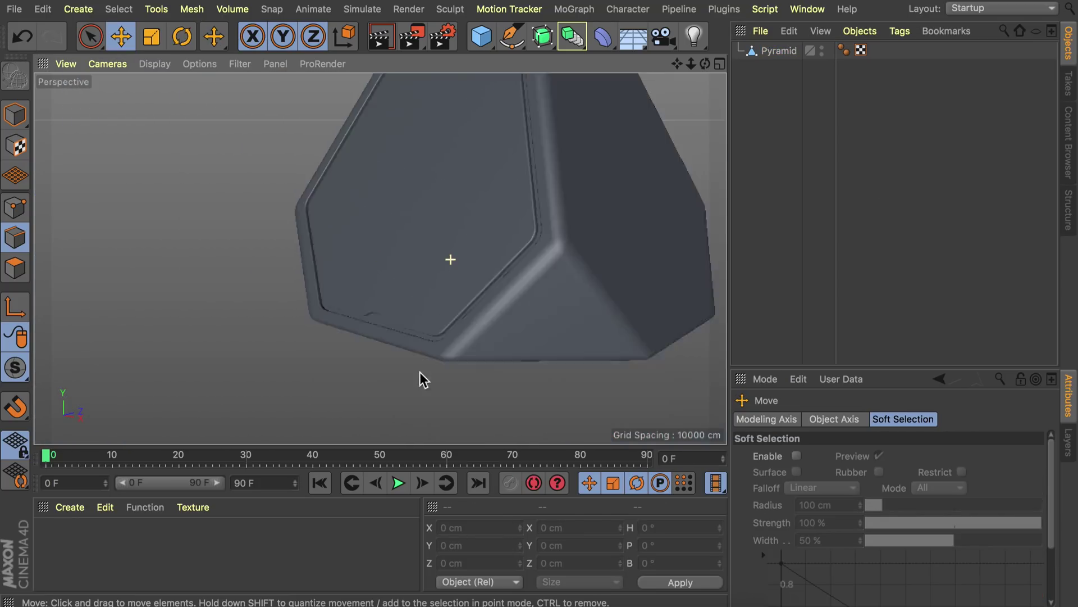
scroll(465, 235, down, 5)
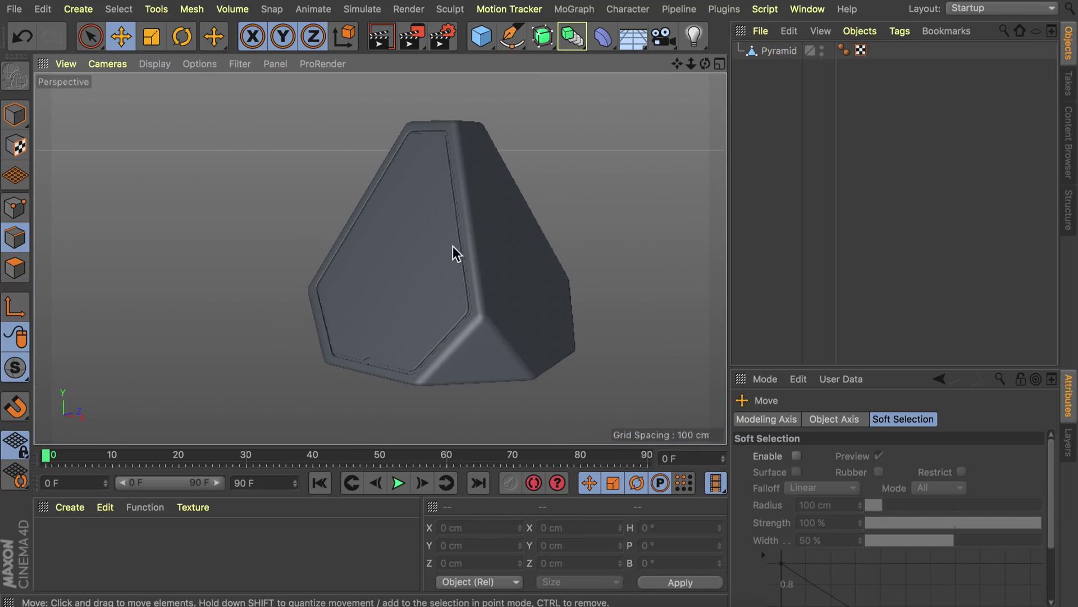
- Cut an edge across the pyramid's large side face with Line Cut, connecting its two widest opposite corners
alt+drag(568, 323, 477, 298)
click(343, 292)
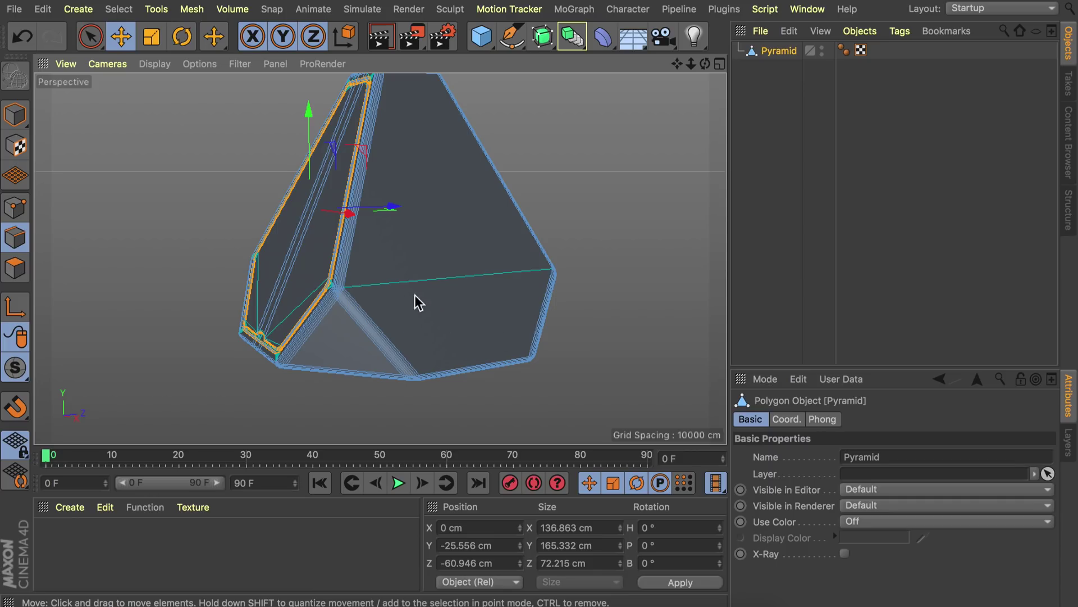
scroll(493, 258, up, 5)
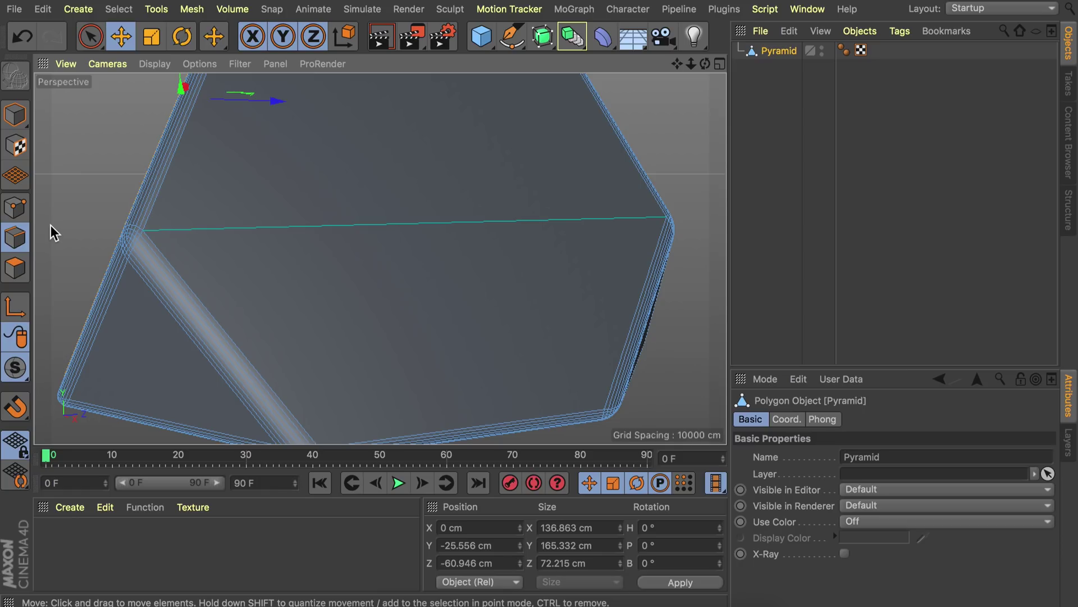
key(k)
key(k)
right_click(122, 184)
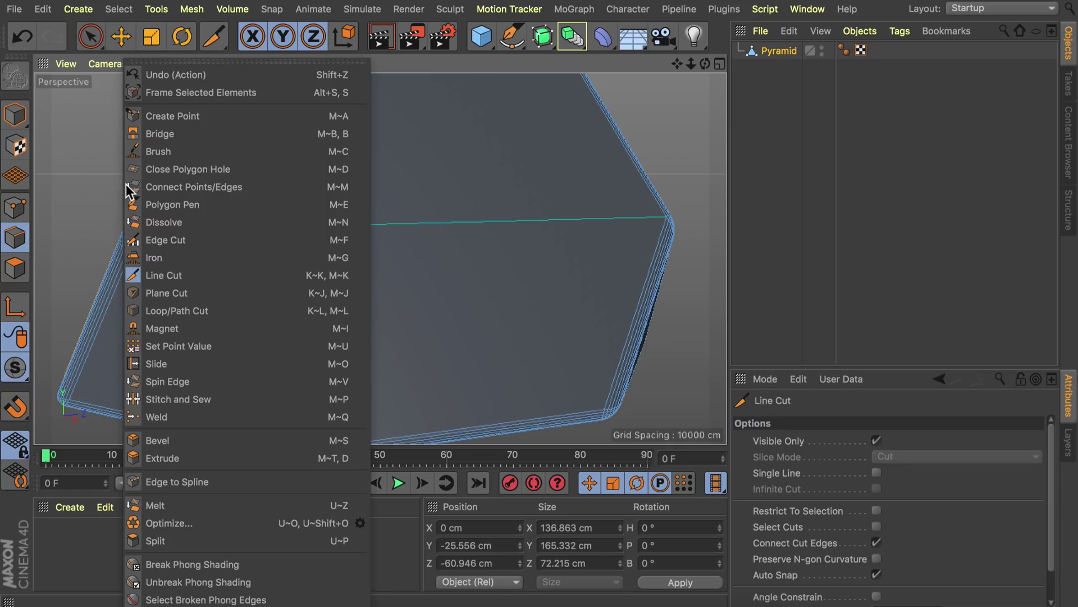
click(175, 275)
click(160, 235)
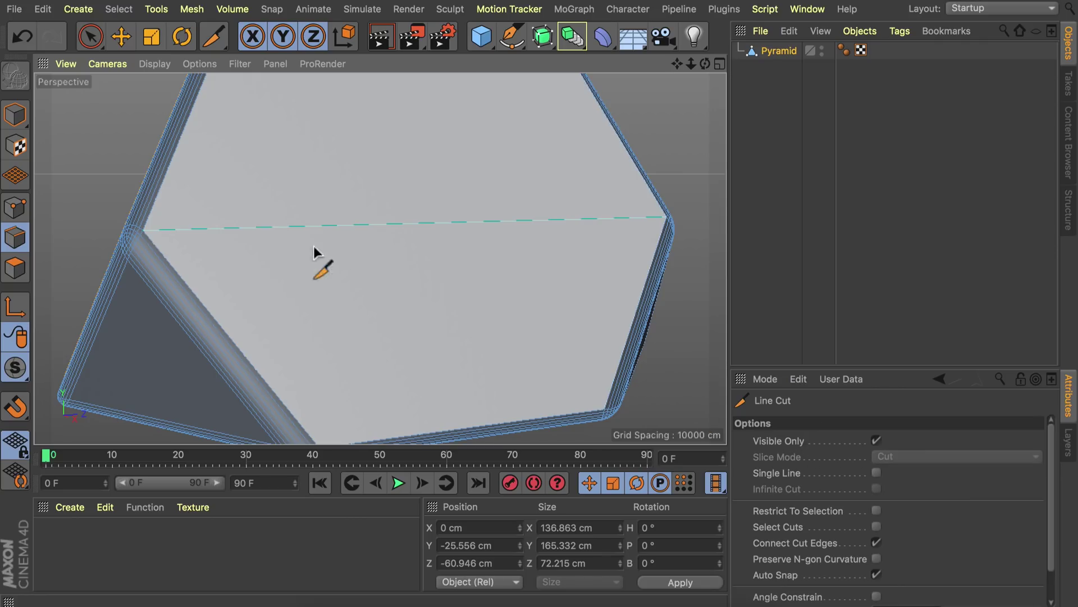
scroll(162, 228, up, 3)
click(119, 228)
alt+middle_drag(511, 177, 169, 191)
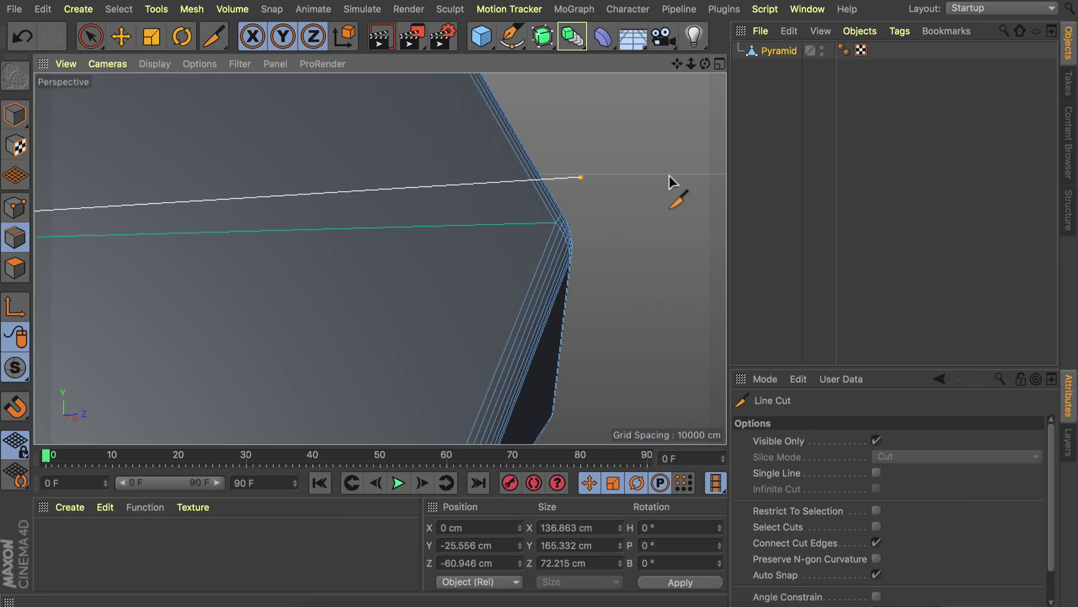
click(559, 233)
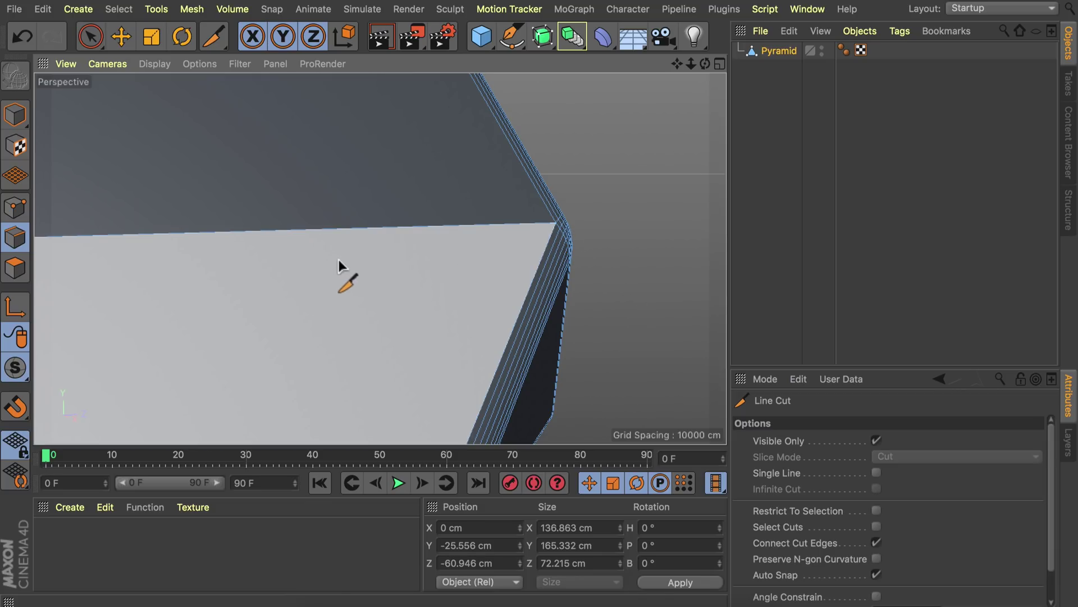
scroll(339, 260, down, 3)
- Inset the side face's lower polygon with Extrude Inner and move the inset polygon down the face to about Y -95.8 cm
click(15, 268)
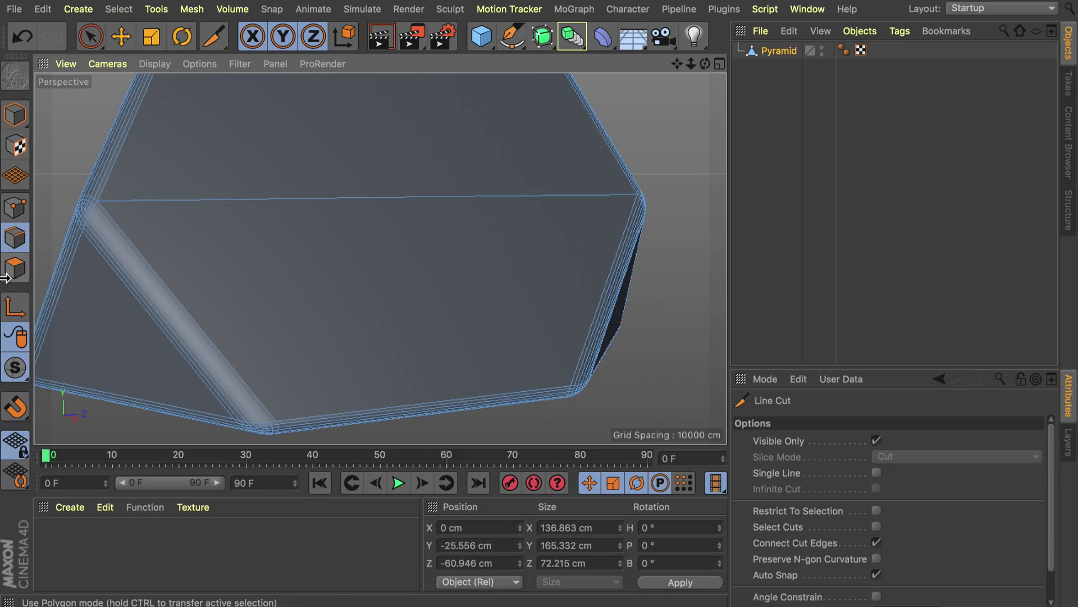
key(e)
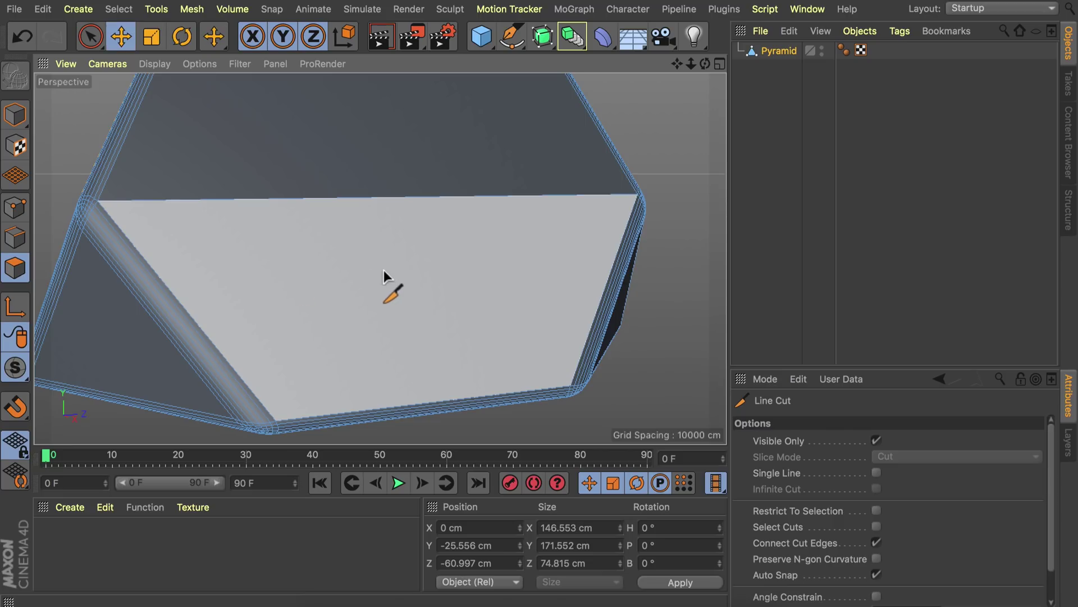
click(384, 268)
alt+drag(384, 268, 419, 285)
key(i)
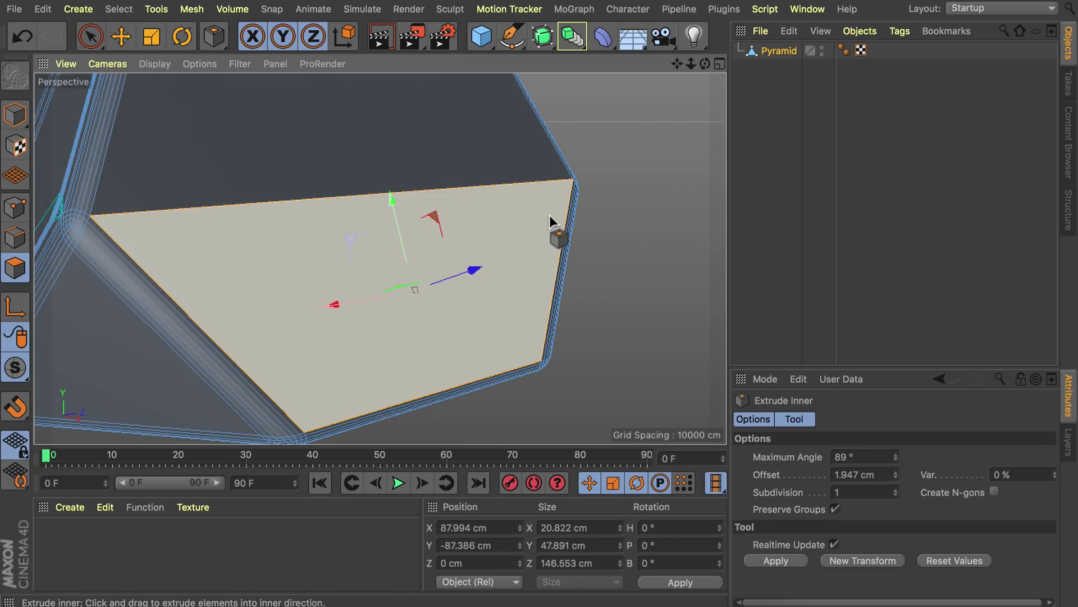
drag(551, 212, 510, 203)
key(e)
drag(397, 231, 399, 247)
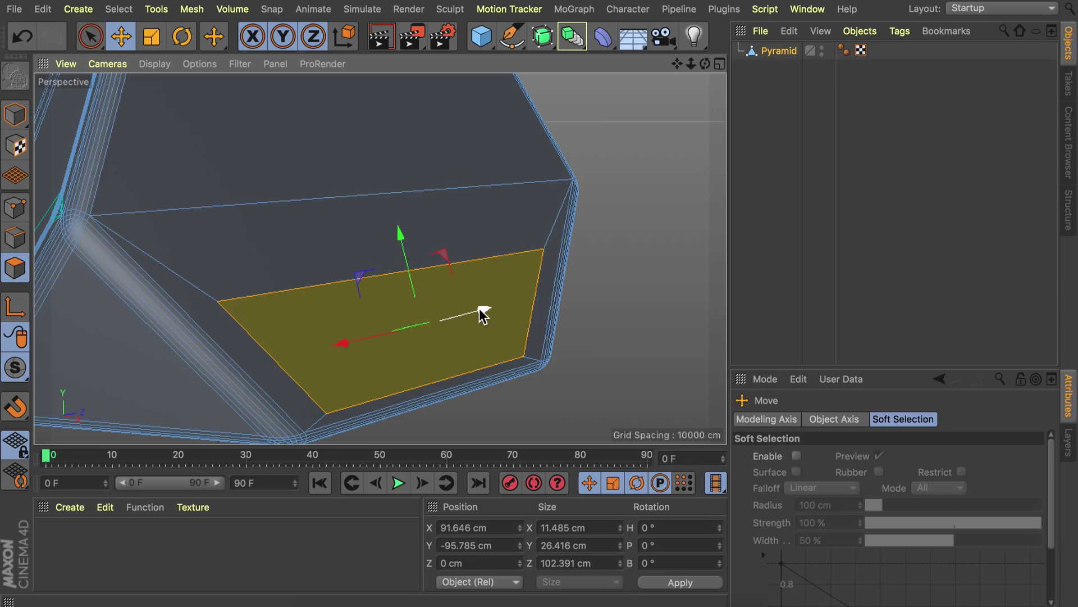
- Divide the inset side polygon into six even strips using Loop/Path Cut restricted to the selection, with 5 cuts
key(k)
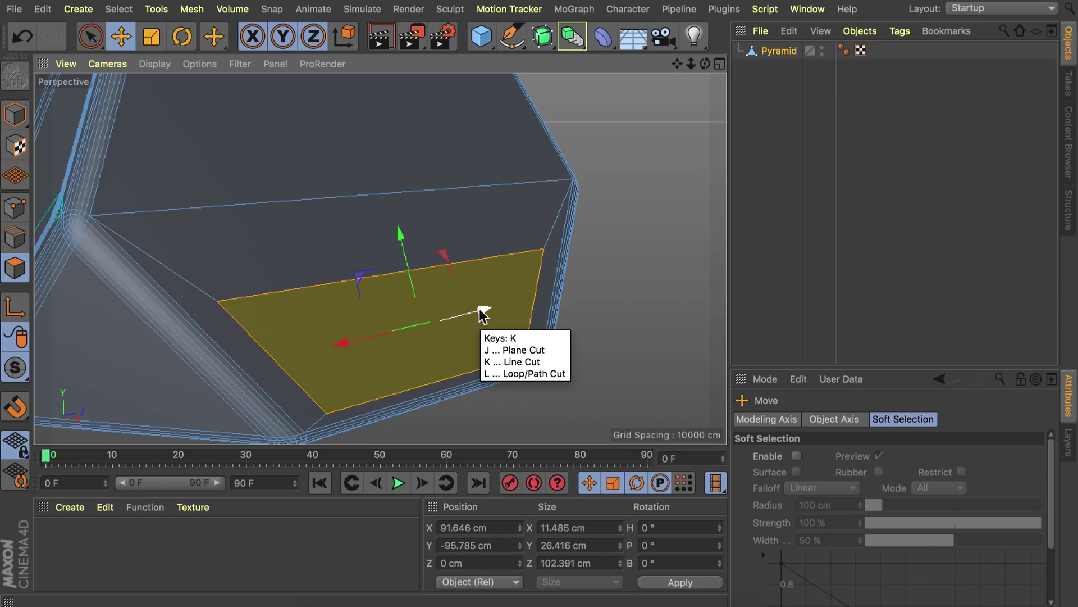
key(l)
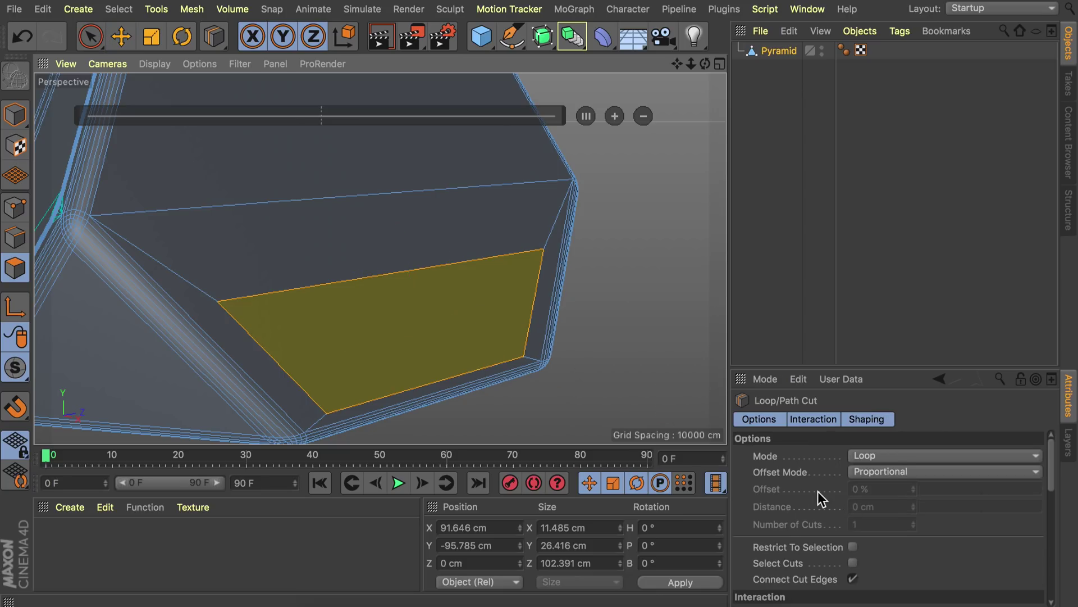
scroll(818, 491, down, 2)
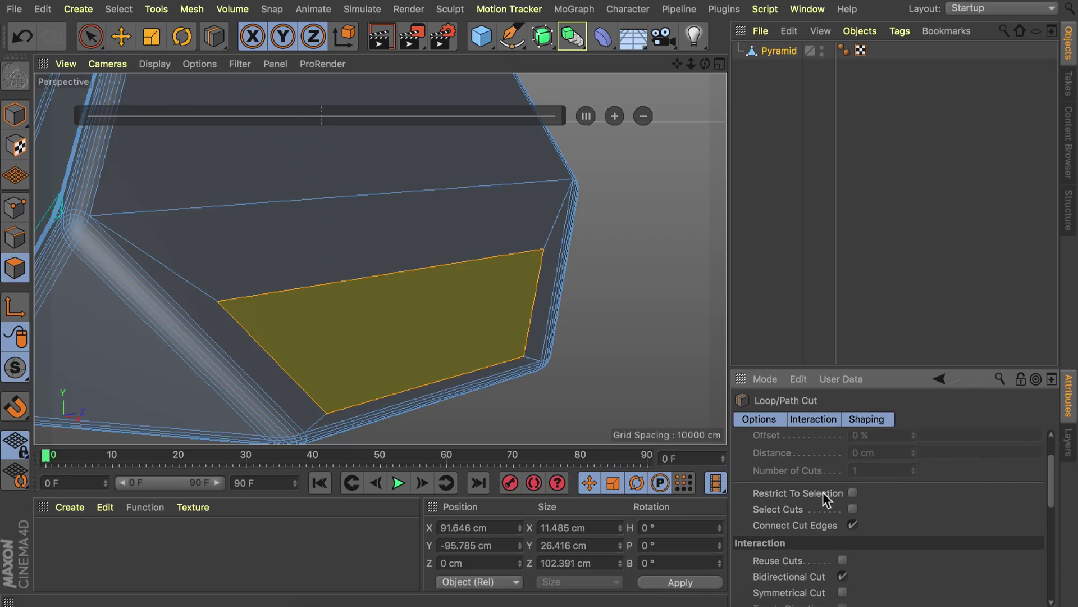
click(852, 493)
scroll(804, 477, up, 1)
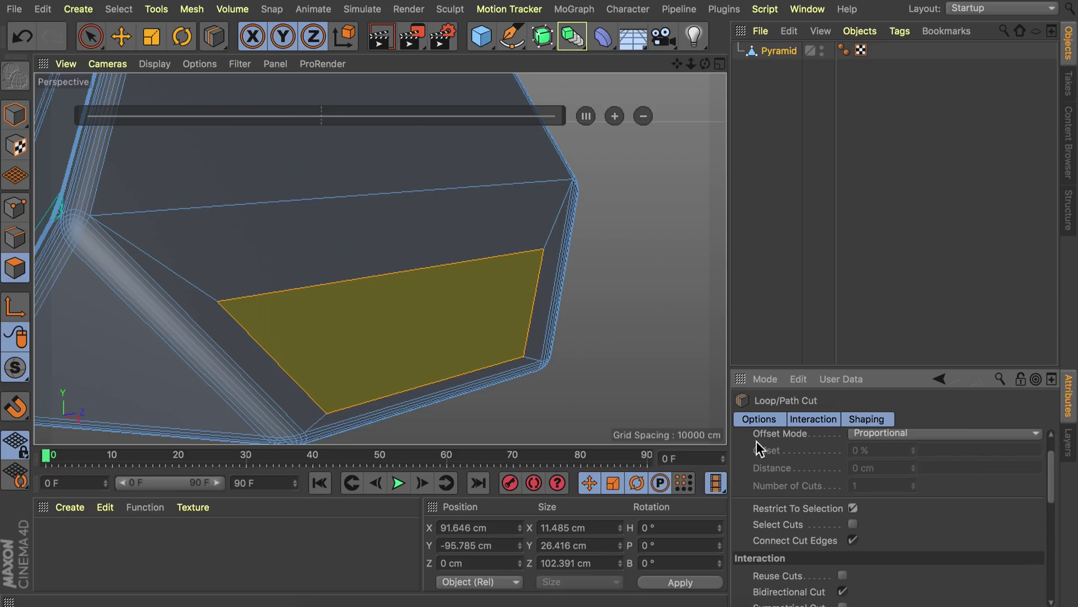
click(534, 286)
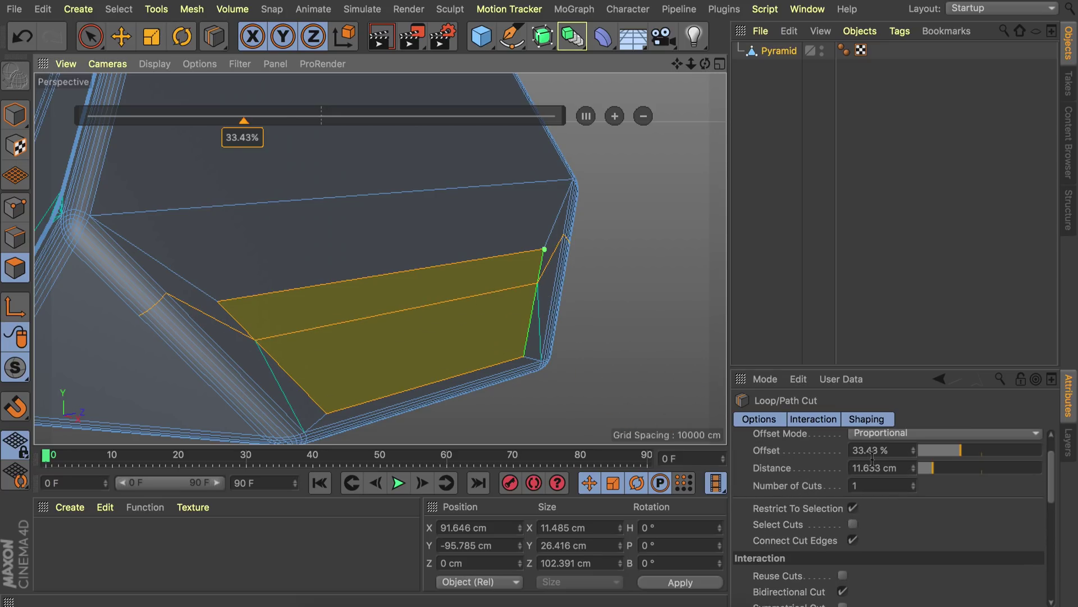
click(913, 483)
click(913, 483)
click(914, 483)
click(914, 483)
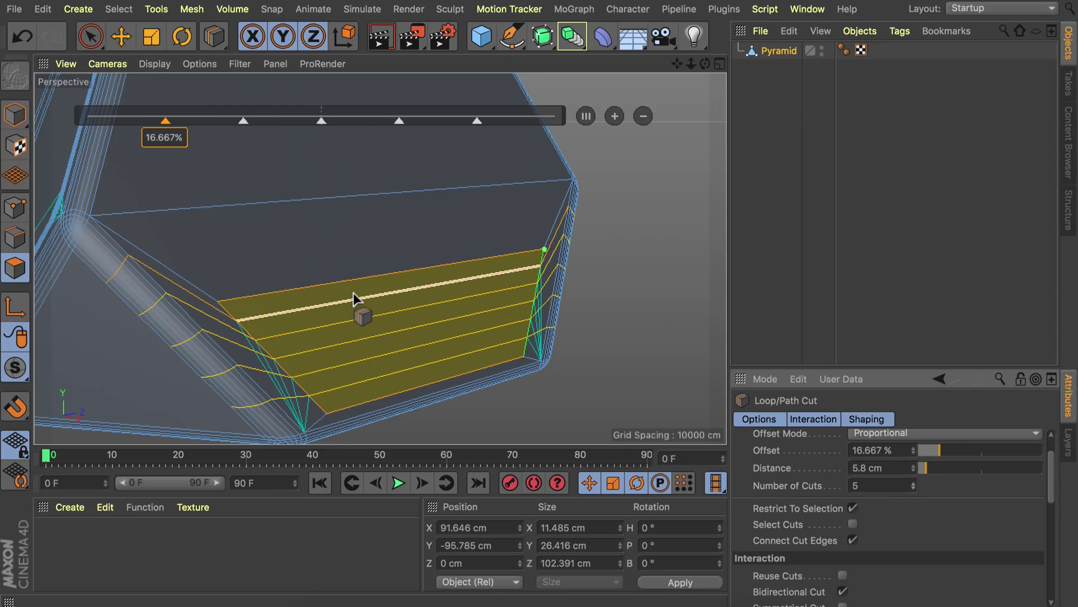
- Inset the six strips individually with Extrude Inner, Preserve Groups off and an offset of about 1.27 cm, and delete the inset polygons
key(e)
alt+drag(384, 315, 409, 305)
key(i)
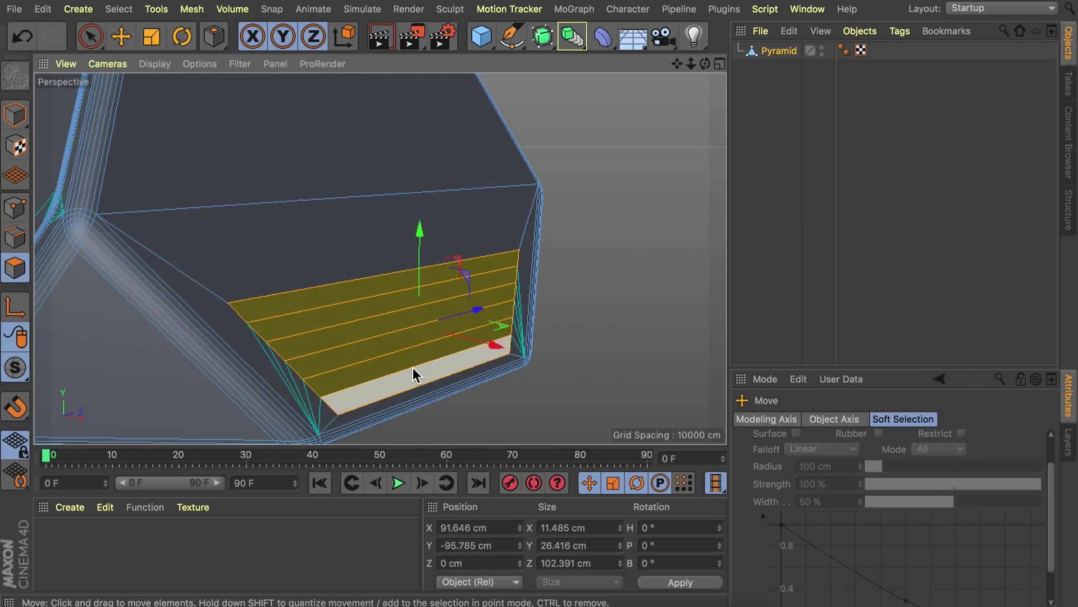
right_click(508, 215)
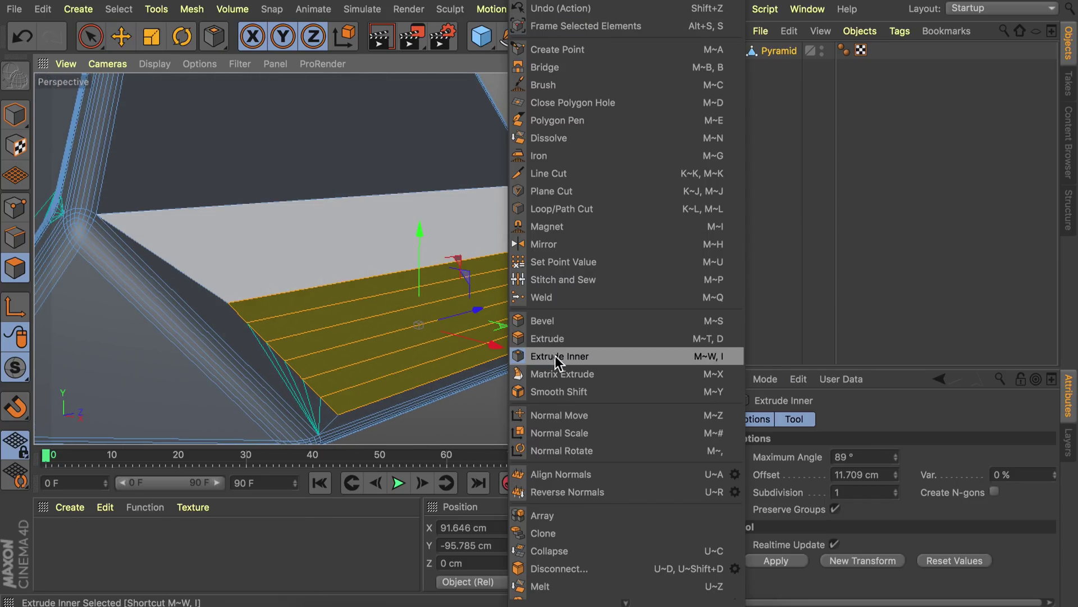
click(840, 311)
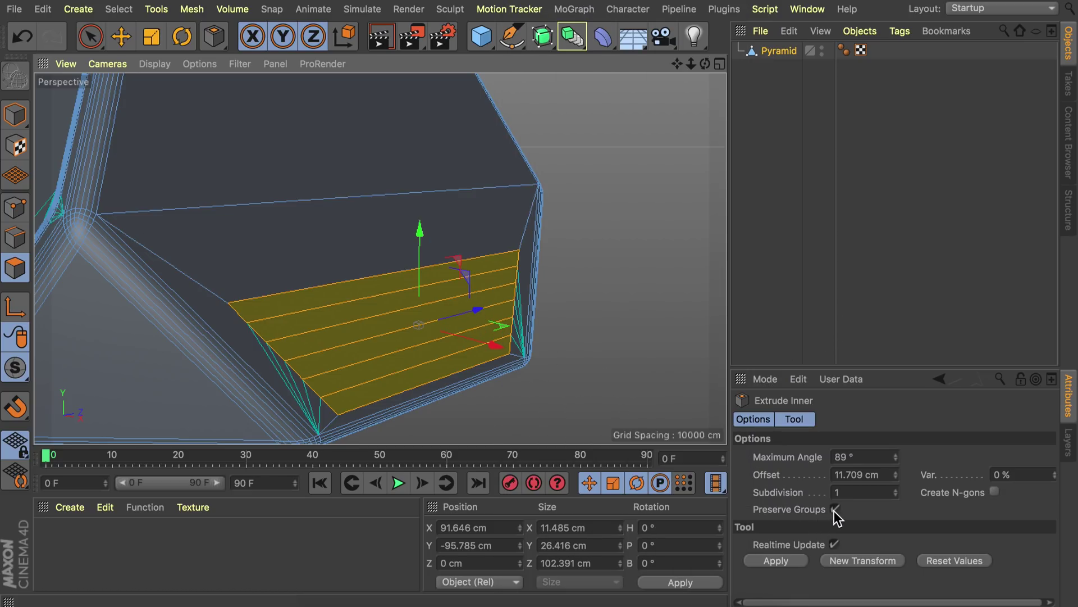
drag(547, 297, 517, 269)
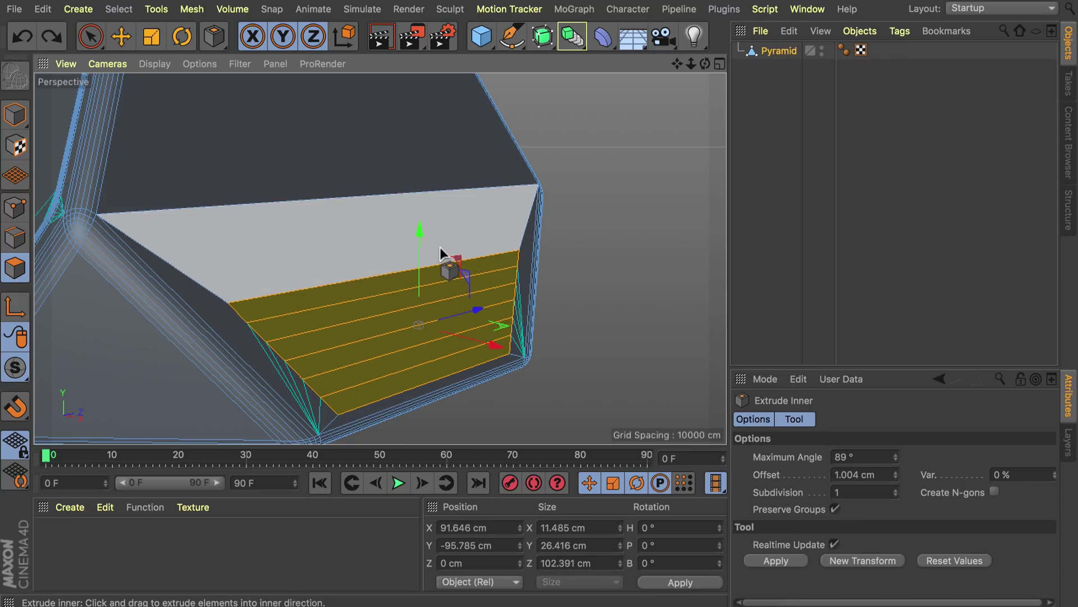
click(836, 509)
drag(513, 306, 527, 306)
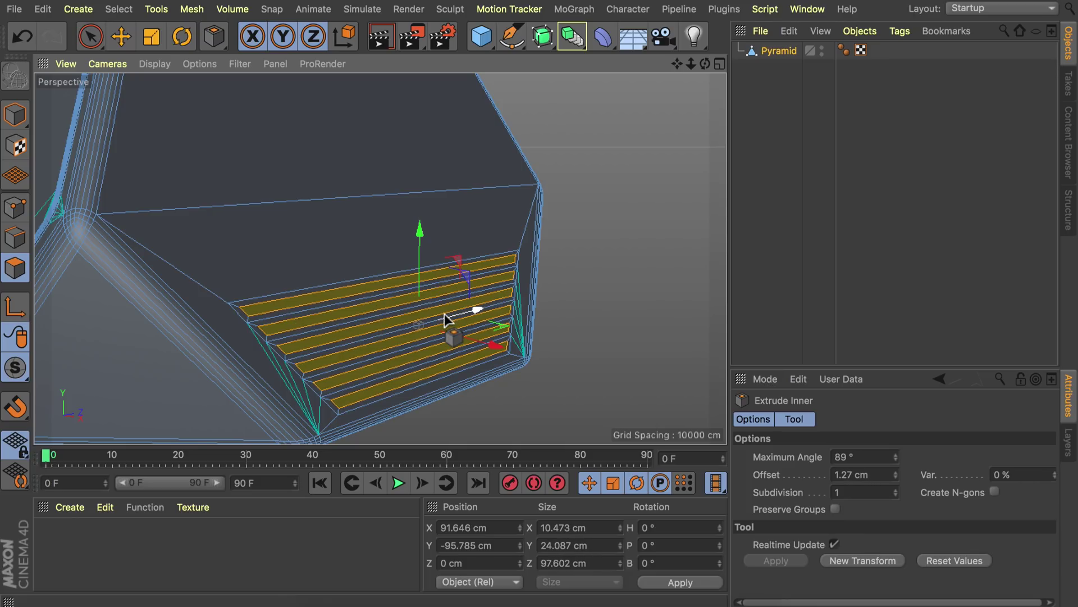
key(Delete)
alt+drag(414, 253, 315, 303)
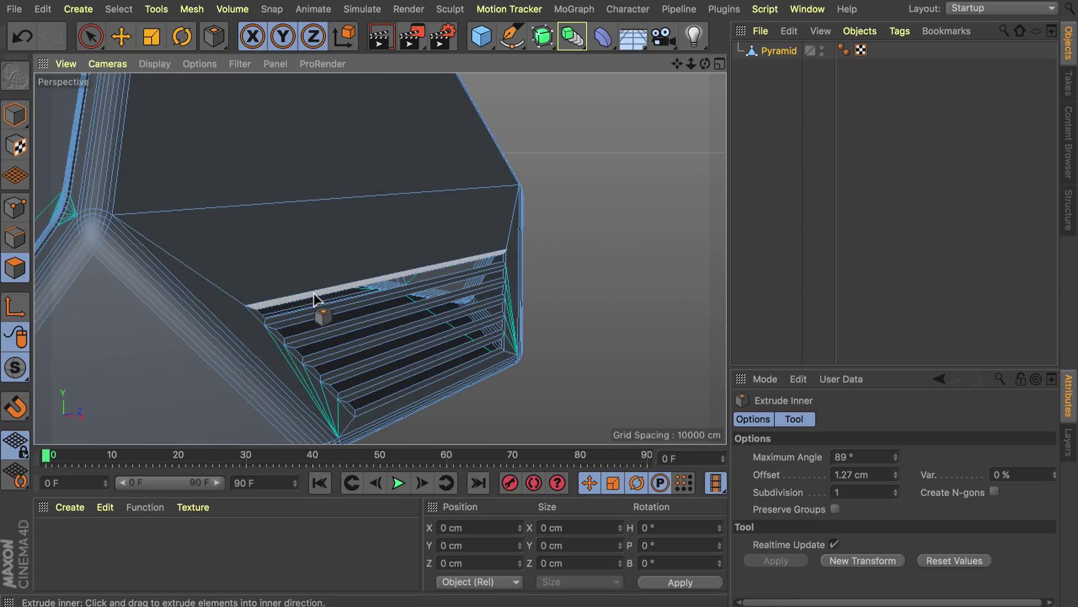
- Select the upper long edge of each of the six slots and move them outward to about X 93.9 cm
click(10, 238)
scroll(337, 301, up, 5)
key(e)
click(341, 278)
shift+click(308, 344)
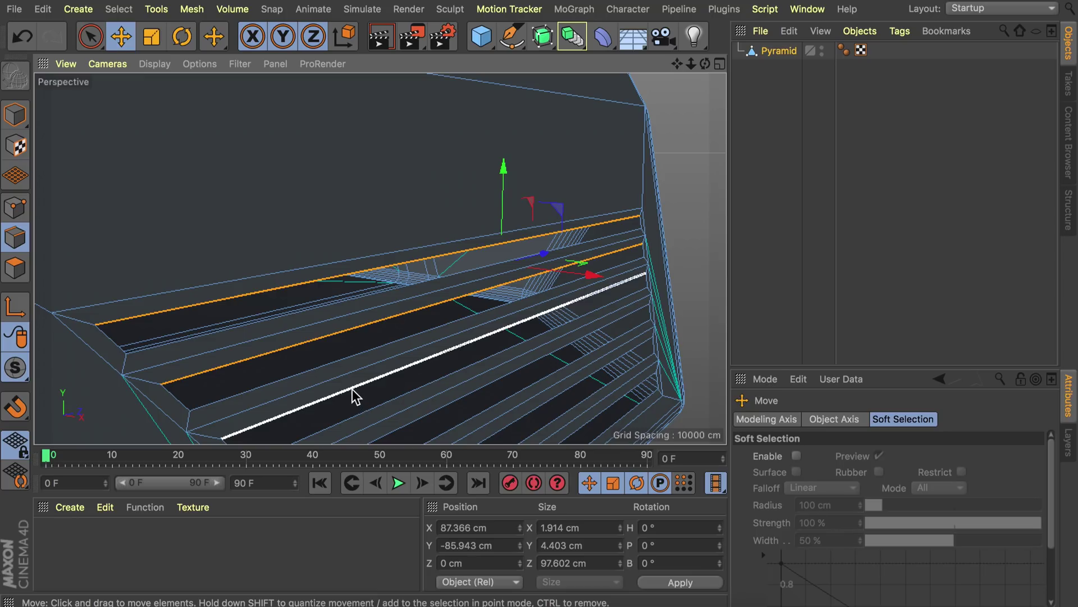
shift+click(351, 389)
alt+drag(352, 389, 318, 333)
shift+click(313, 302)
shift+click(311, 361)
shift+click(328, 398)
alt+drag(346, 215, 315, 239)
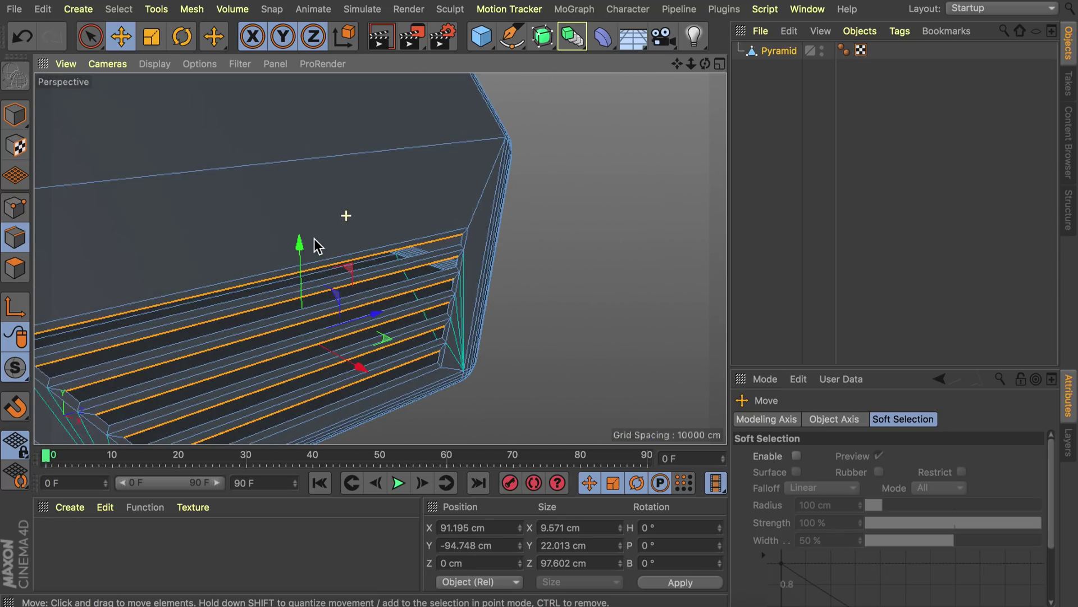
scroll(270, 330, up, 5)
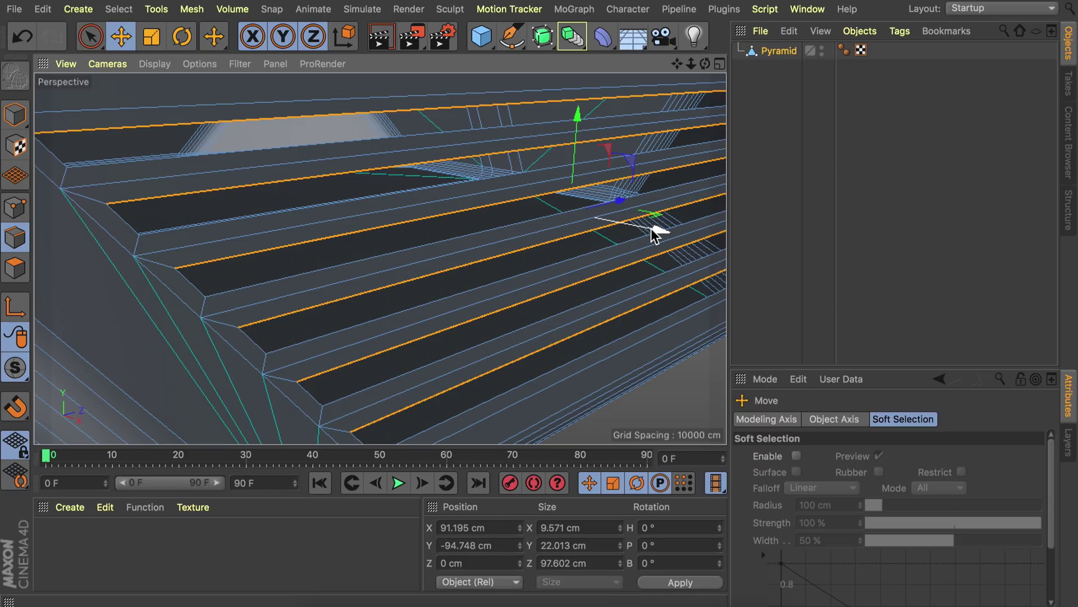
mouse_move(654, 228)
mouse_down()
mouse_move(684, 238)
mouse_move(646, 235)
mouse_up()
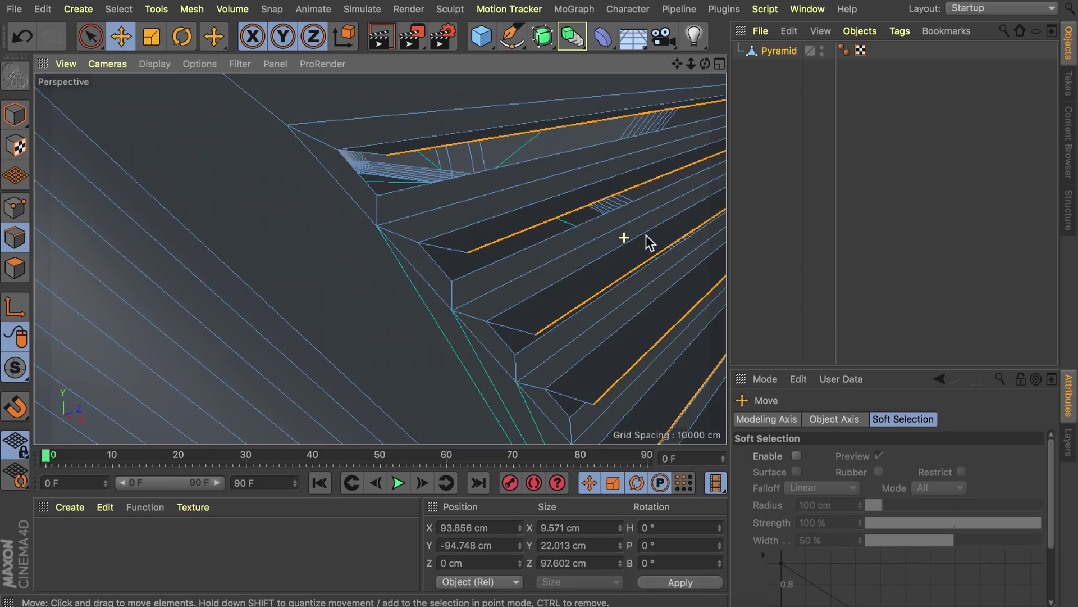
- Scale the selected slot edges along Z to a size of about 94.8 cm
alt+middle_drag(611, 225, 525, 222)
alt+drag(525, 222, 551, 252)
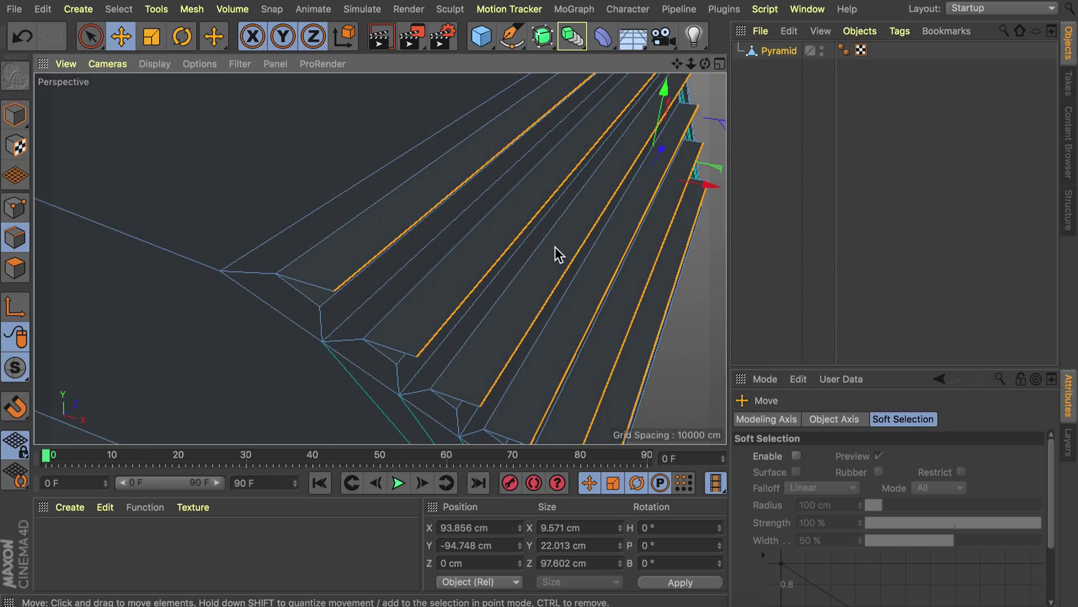
alt+middle_drag(555, 247, 515, 226)
key(t)
alt+drag(635, 146, 614, 151)
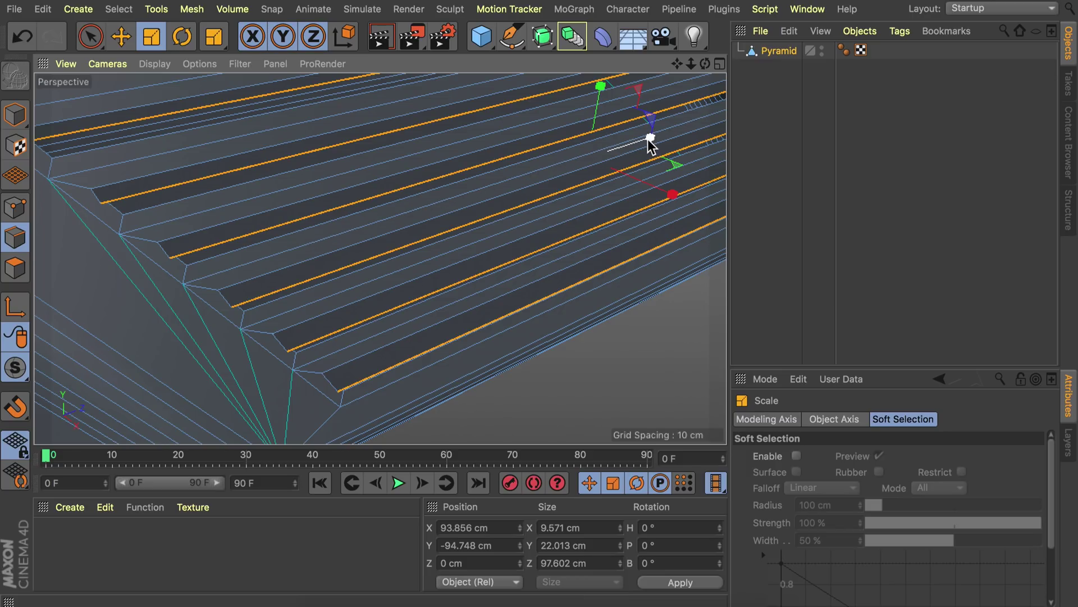
drag(653, 143, 560, 137)
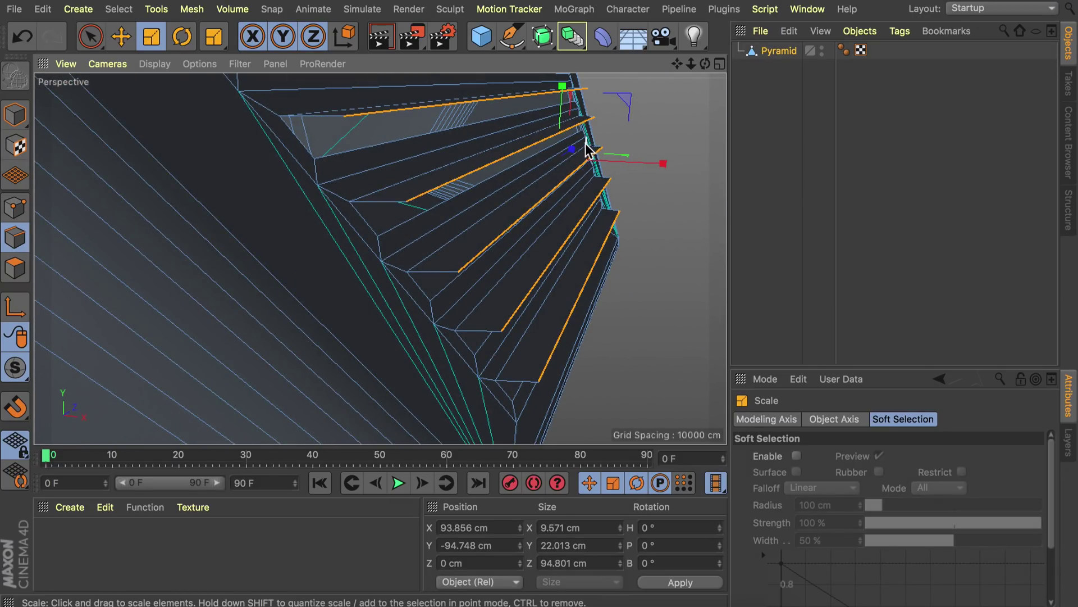
- Move the slot edges to about X 92.3 cm and Y -95.6 cm, deselect the pyramid, and check the whole model
key(e)
drag(564, 90, 562, 202)
drag(664, 174, 651, 171)
alt+drag(517, 207, 433, 178)
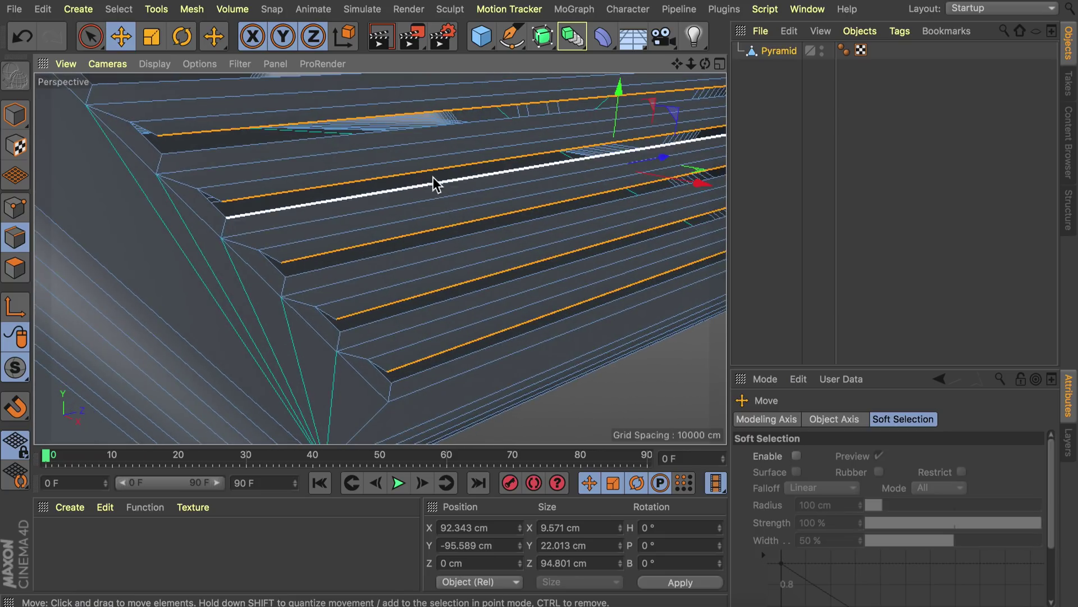
scroll(433, 179, down, 5)
click(781, 146)
mouse_move(548, 165)
alt+mouse_down()
mouse_move(421, 217)
mouse_move(453, 281)
mouse_move(408, 294)
alt+mouse_up()
scroll(487, 205, down, 5)
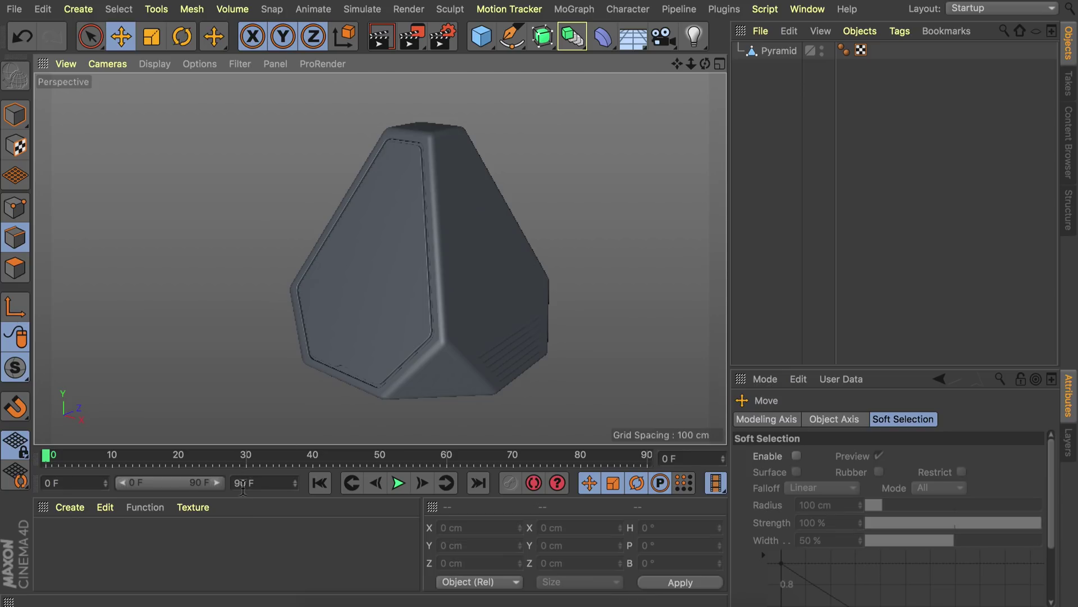
- Create a new material and add a Beckmann reflectance layer with 3% roughness
double_click(71, 534)
double_click(62, 537)
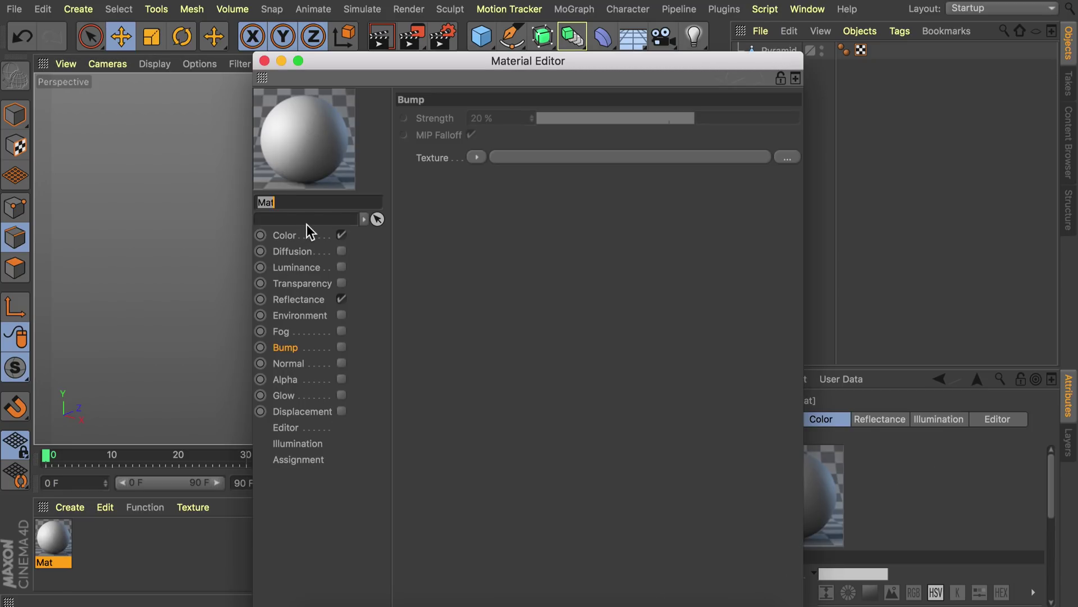
click(298, 299)
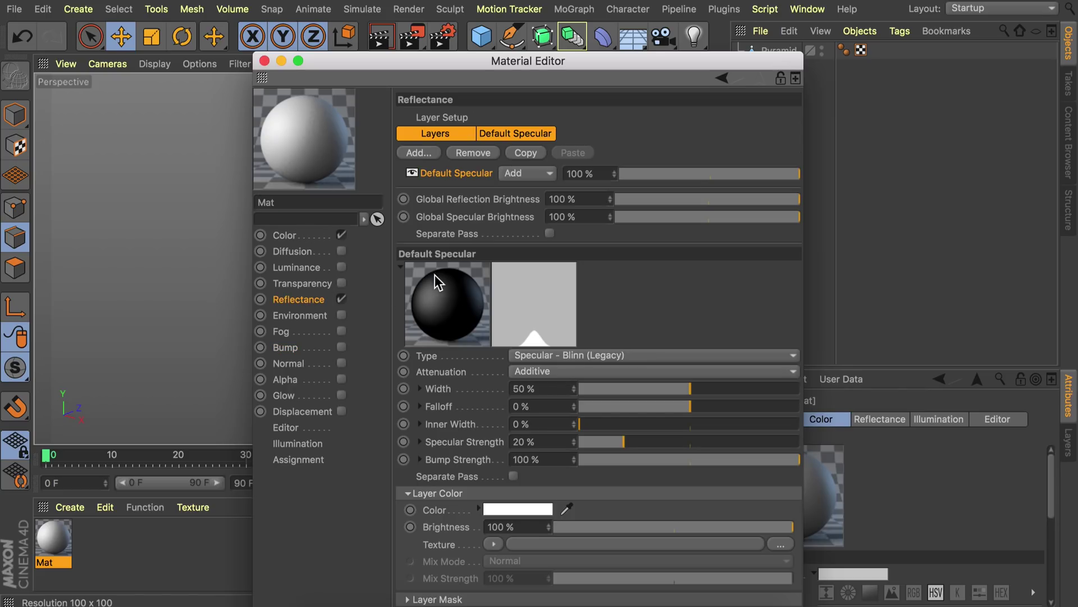
click(421, 152)
click(457, 155)
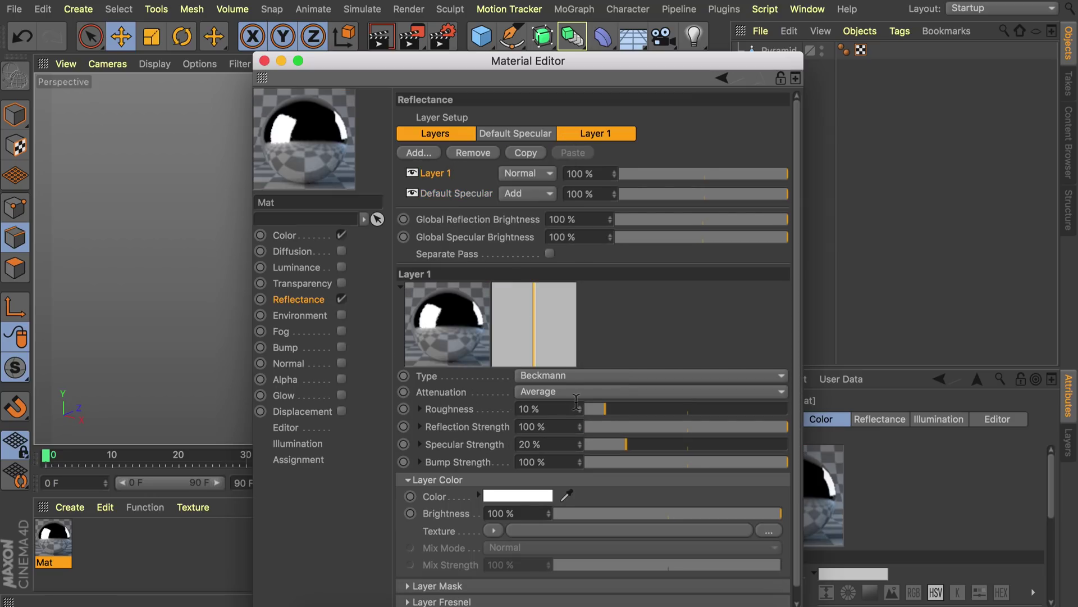
drag(591, 406, 591, 406)
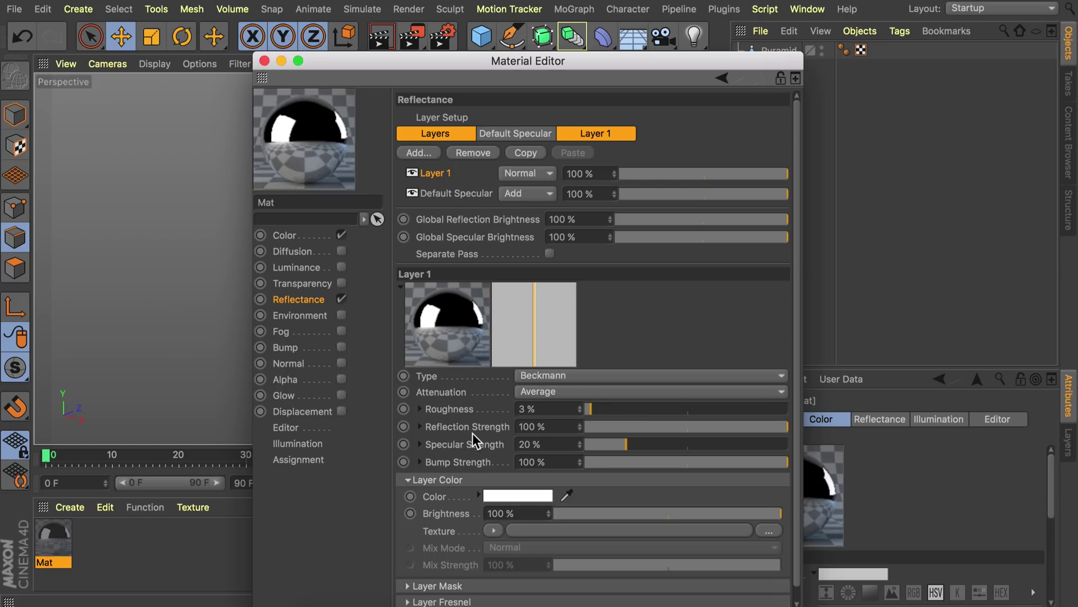
- Set the new reflectance layer's Fresnel type to Dielectric
scroll(433, 567, down, 1)
click(424, 588)
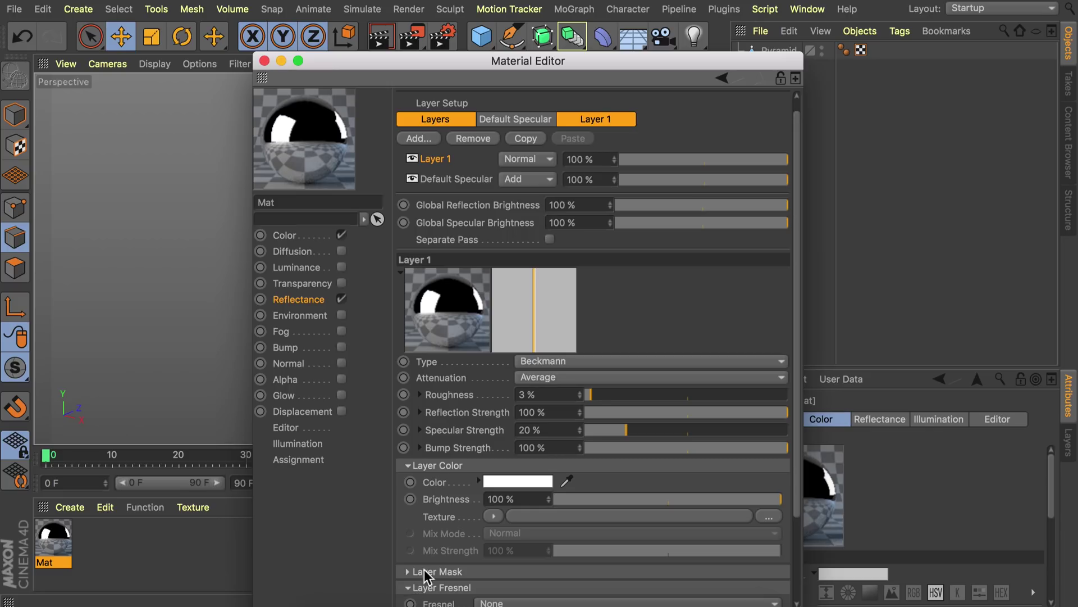
scroll(452, 519, down, 4)
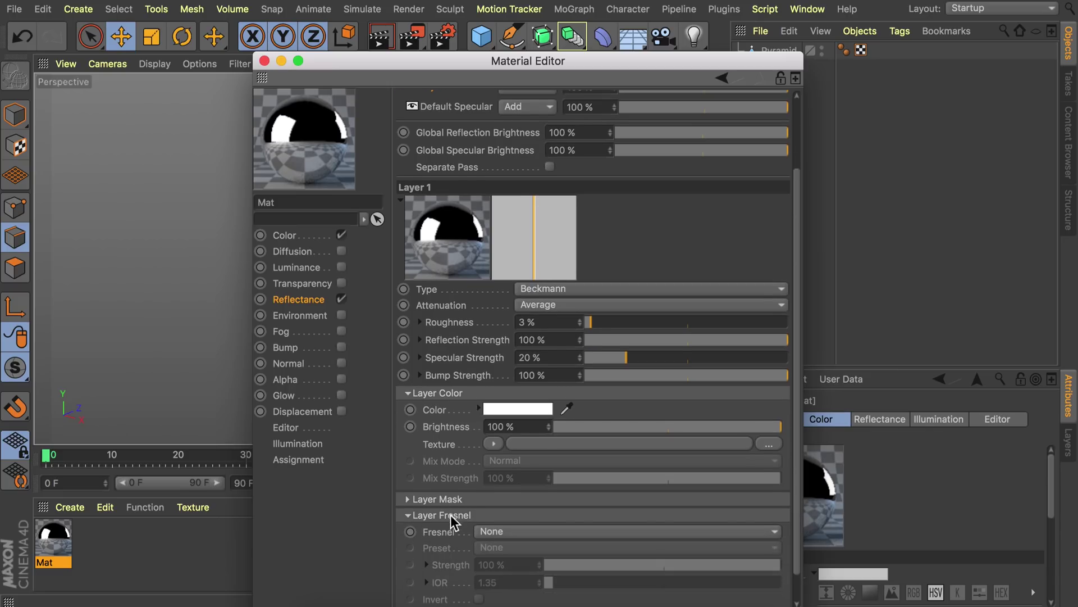
click(494, 531)
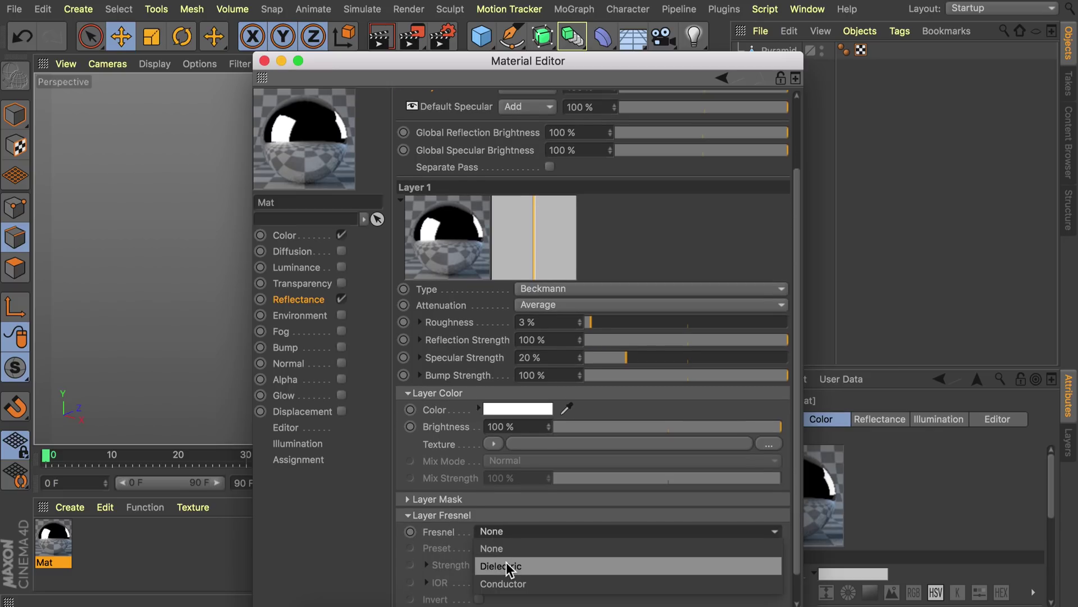
click(508, 568)
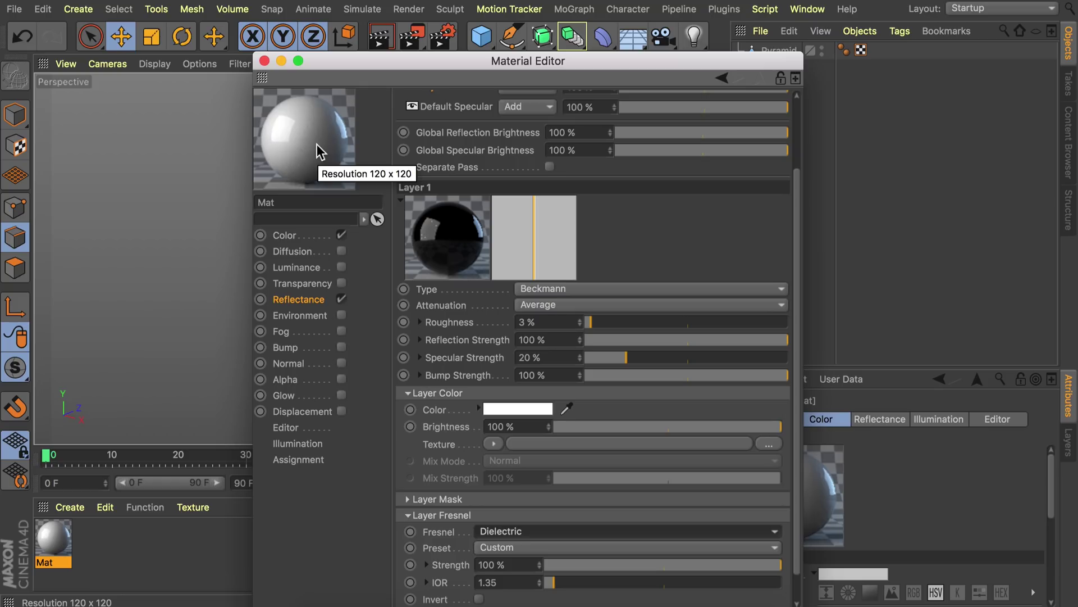
- Apply the reflective material to the pyramid and render the active view
click(264, 61)
drag(54, 536, 388, 287)
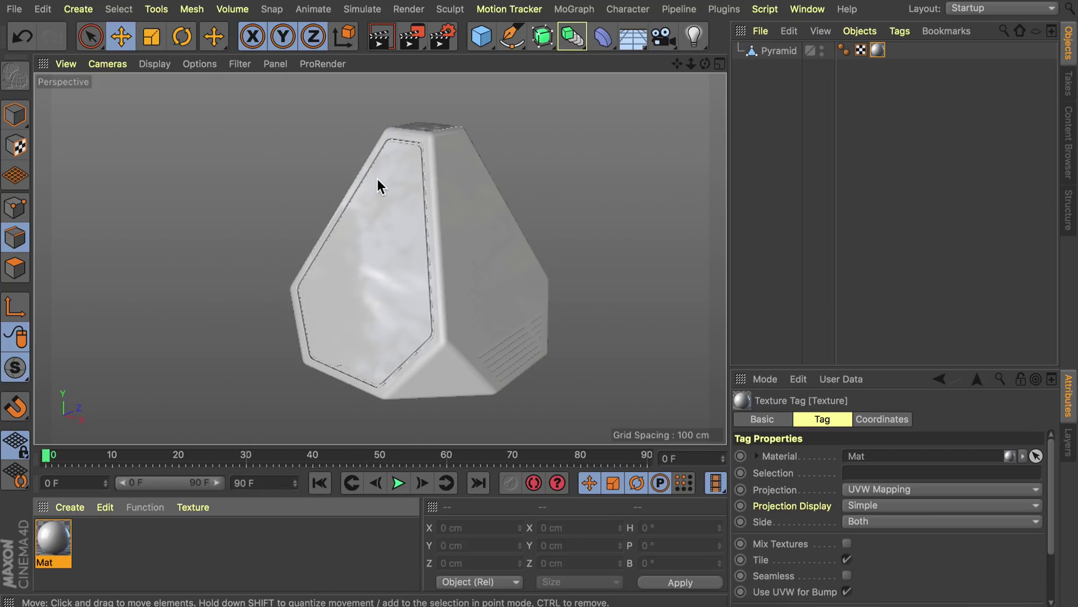
click(380, 42)
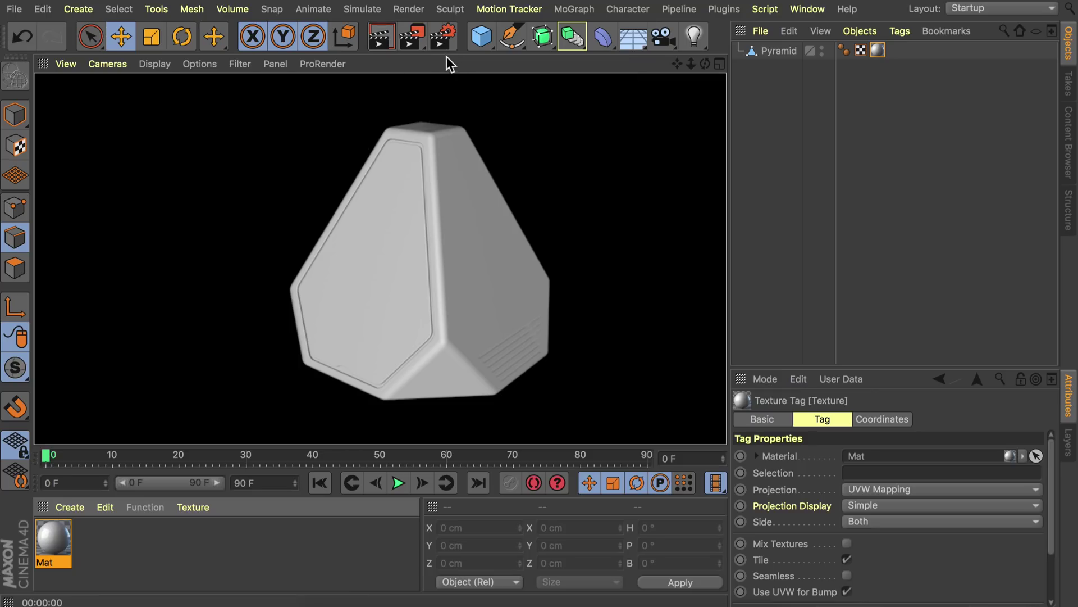
- Add a floor and a background to the scene and raise the pyramid to about Y 115.3 cm
click(635, 48)
drag(647, 44, 727, 185)
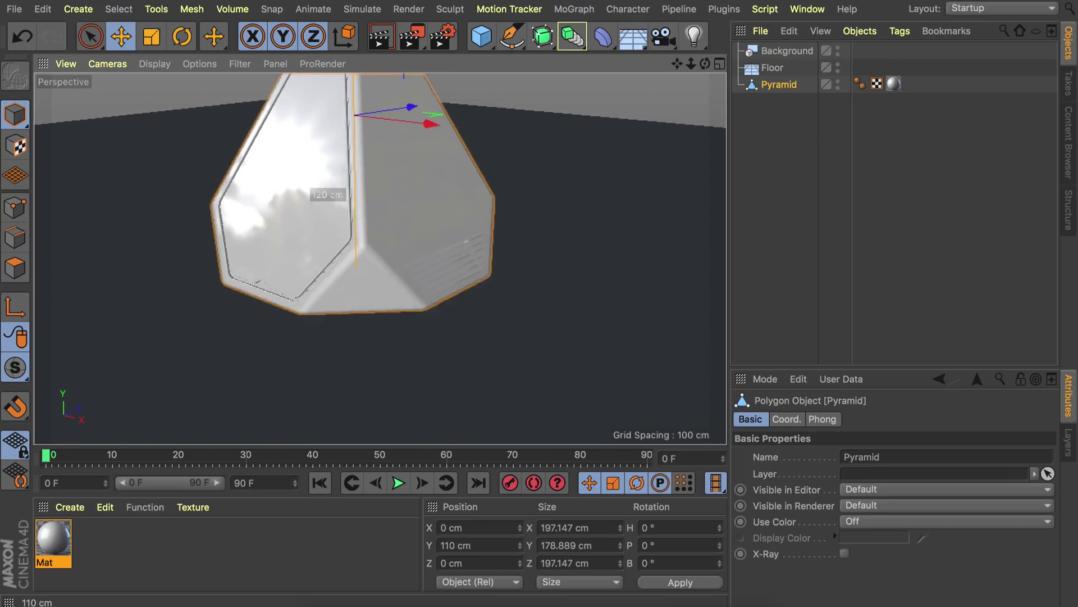
alt+drag(359, 287, 386, 221)
drag(339, 140, 340, 144)
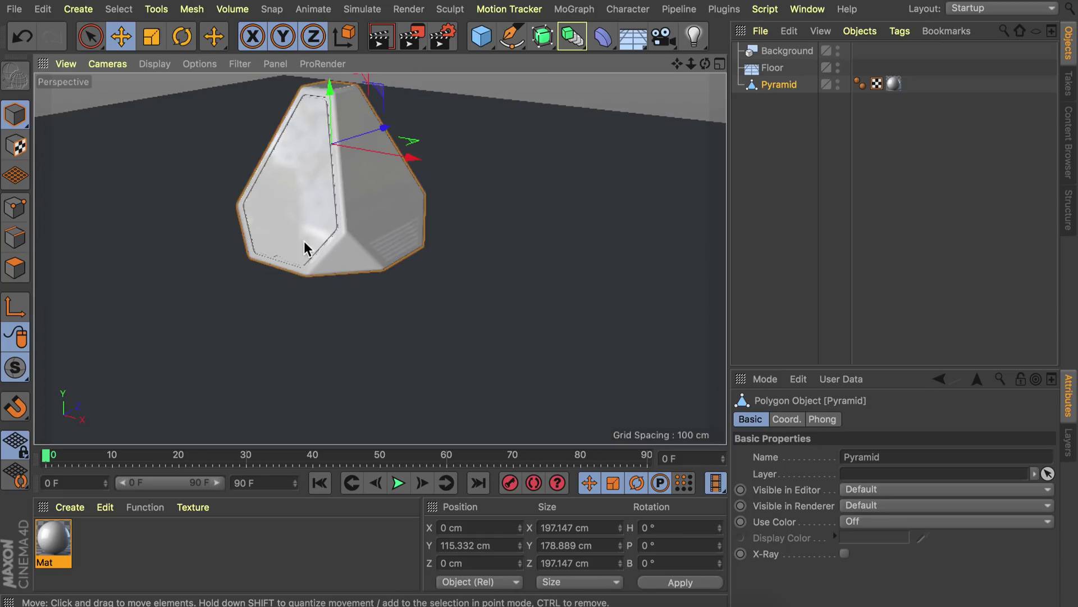
alt+middle_drag(305, 243, 309, 291)
- Create a second material and set its color's V value to about 96%
double_click(193, 548)
double_click(50, 547)
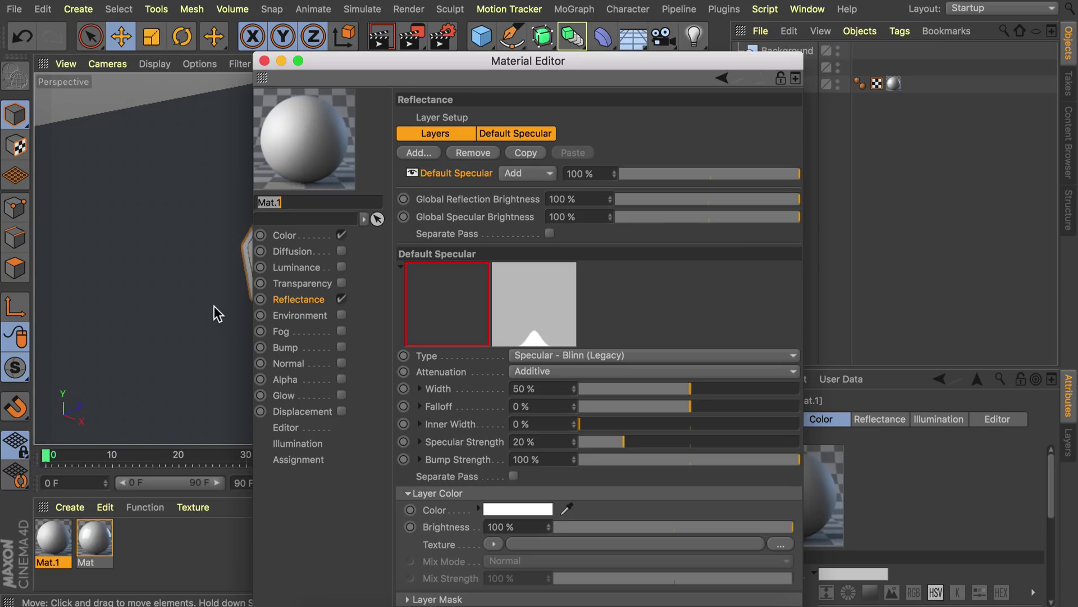
click(321, 238)
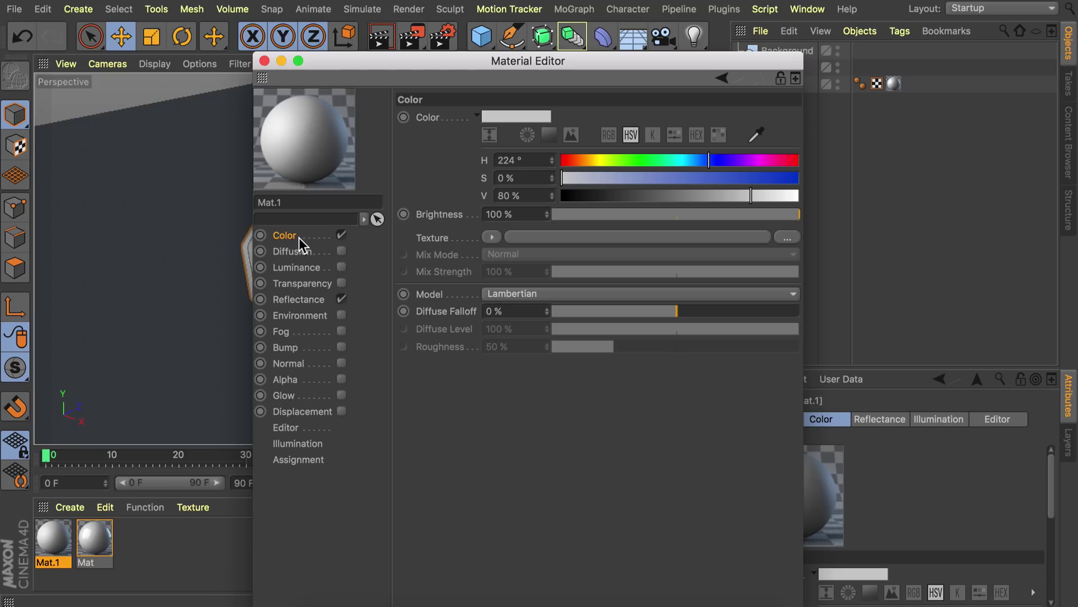
drag(760, 198, 789, 196)
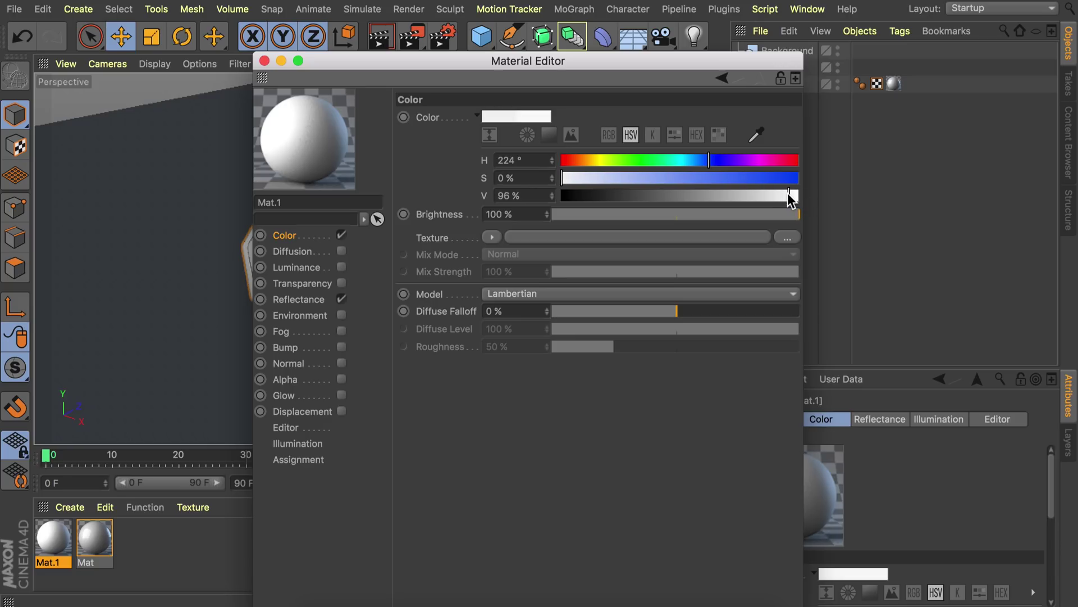
- Close the material editor and apply the white Mat.1 material to the background and the floor
click(264, 61)
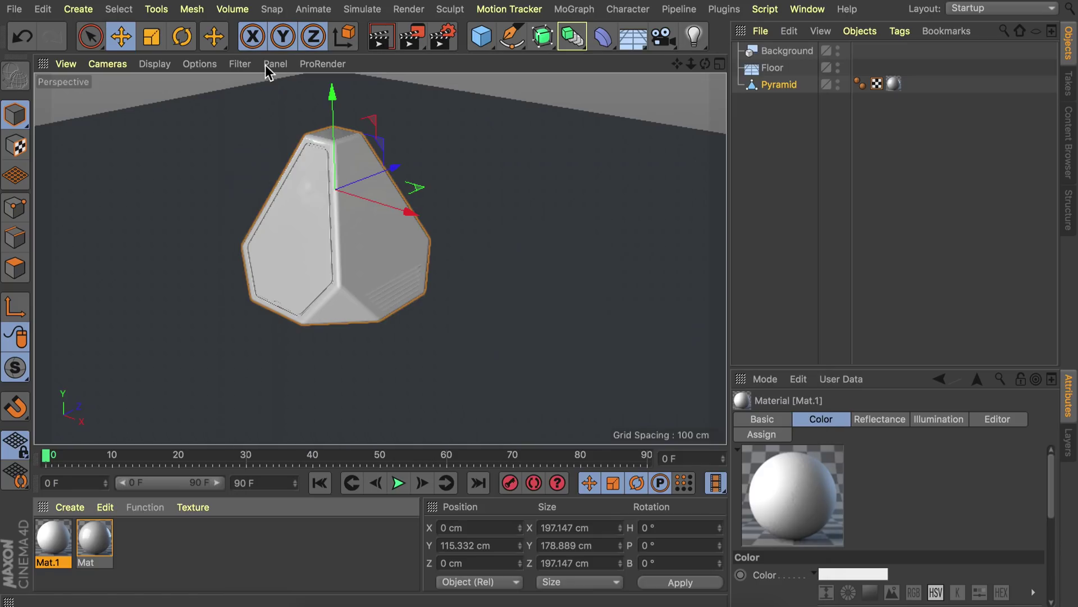
drag(59, 549, 830, 50)
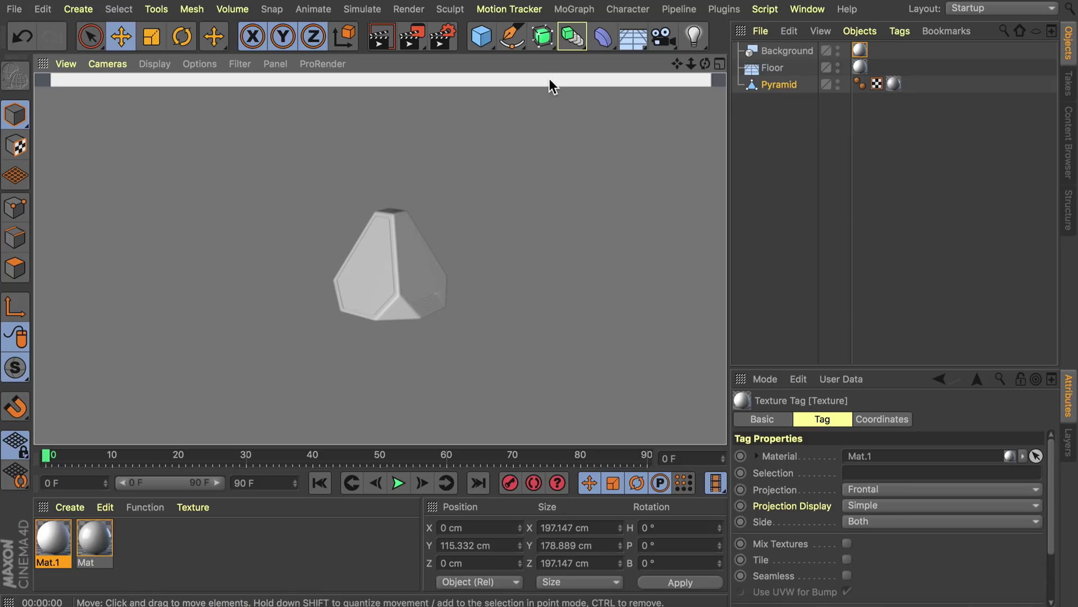
- Add a Compositing tag to the floor with Compositing Background enabled and render the active view
right_click(774, 72)
mouse_move(809, 6)
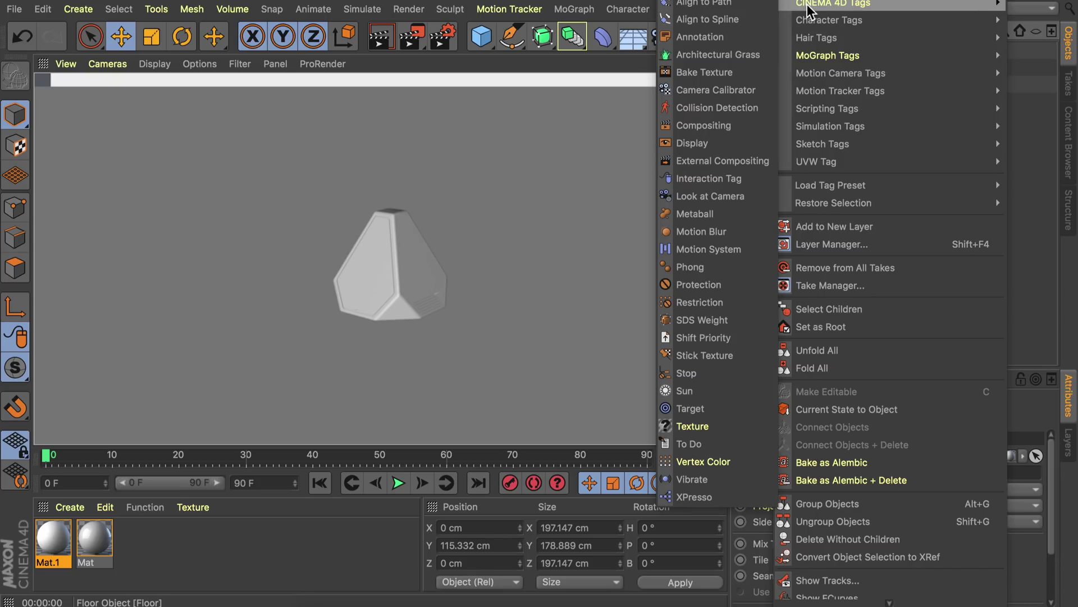
click(701, 133)
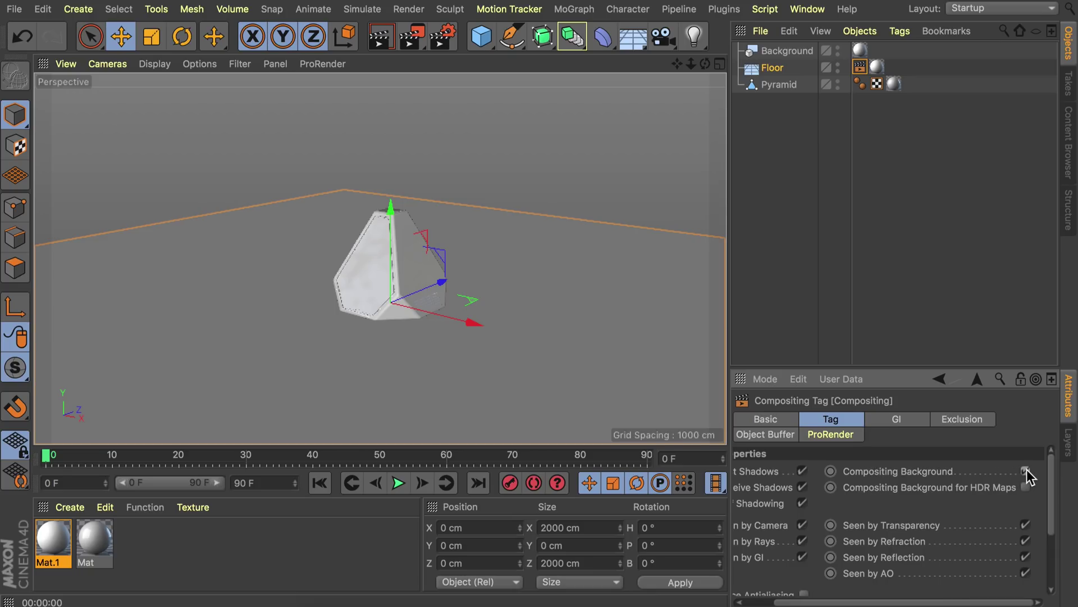
click(383, 48)
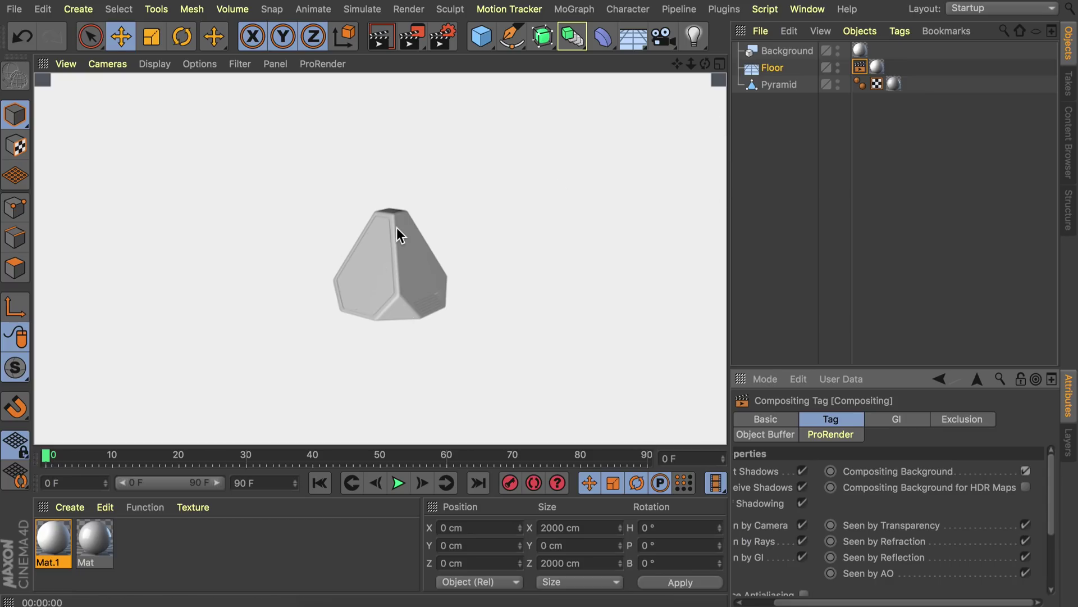
- Add the Ambient Occlusion effect to the render settings and render the active view
click(444, 36)
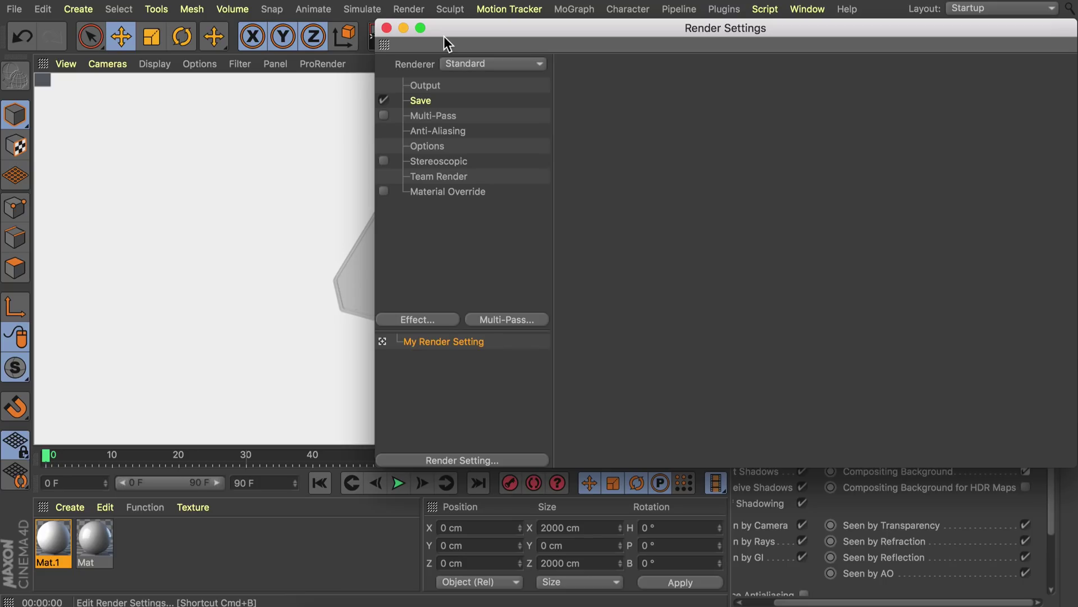
click(409, 319)
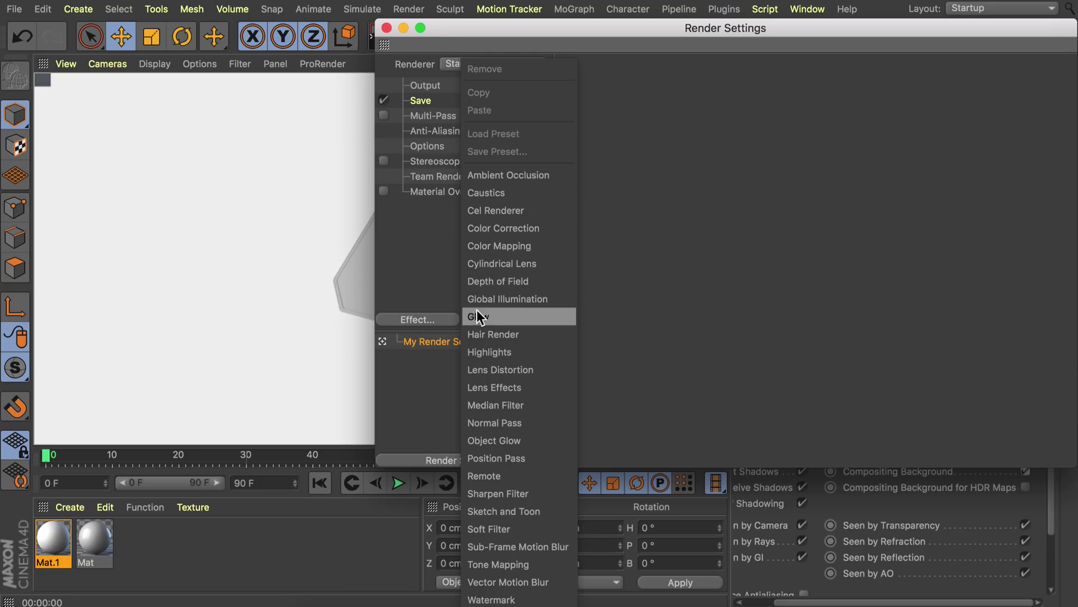
click(504, 175)
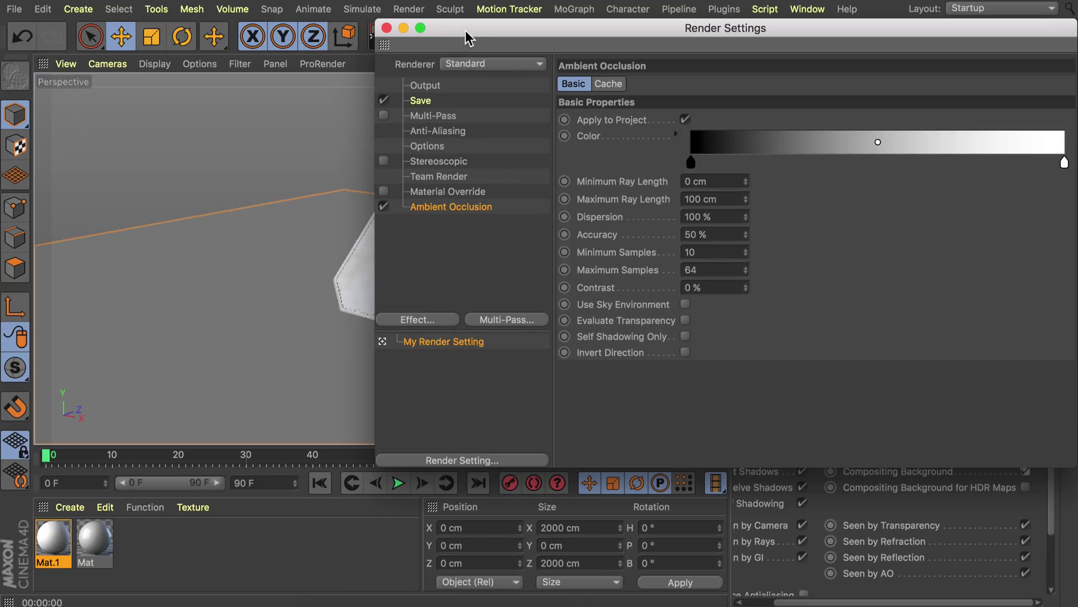
drag(465, 30, 654, 46)
key(ctrl+r)
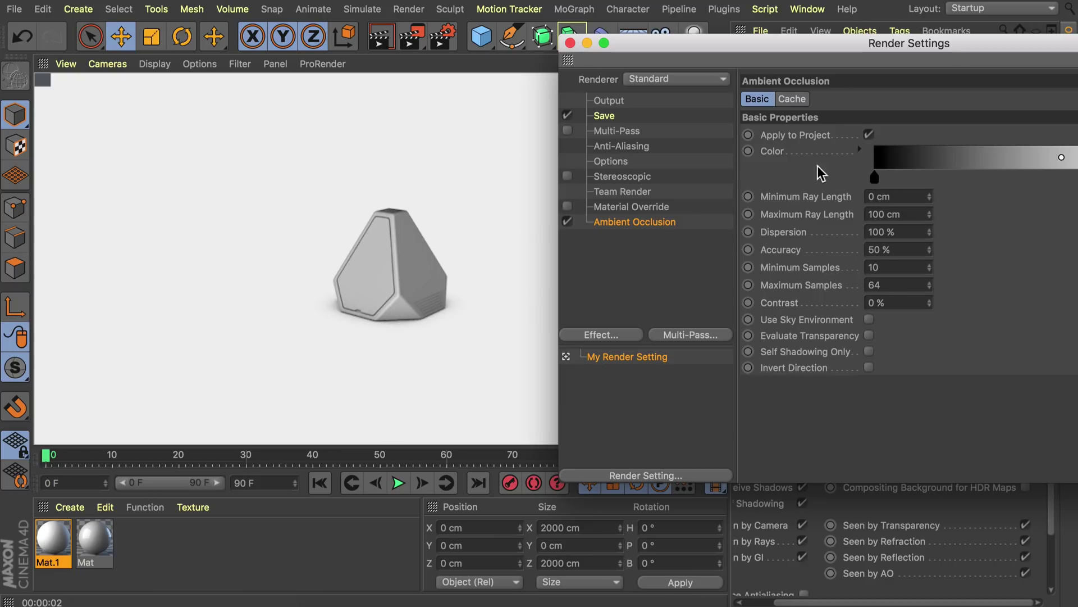
- Lighten the black knot of the Ambient Occlusion color gradient by setting its V value to 60%
drag(874, 44, 719, 43)
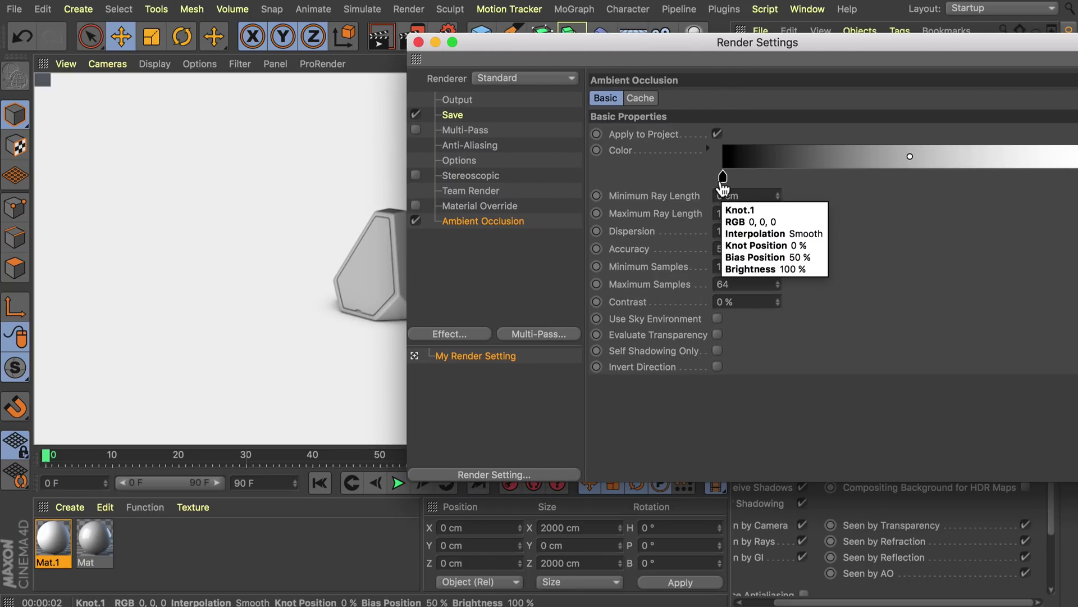
double_click(723, 178)
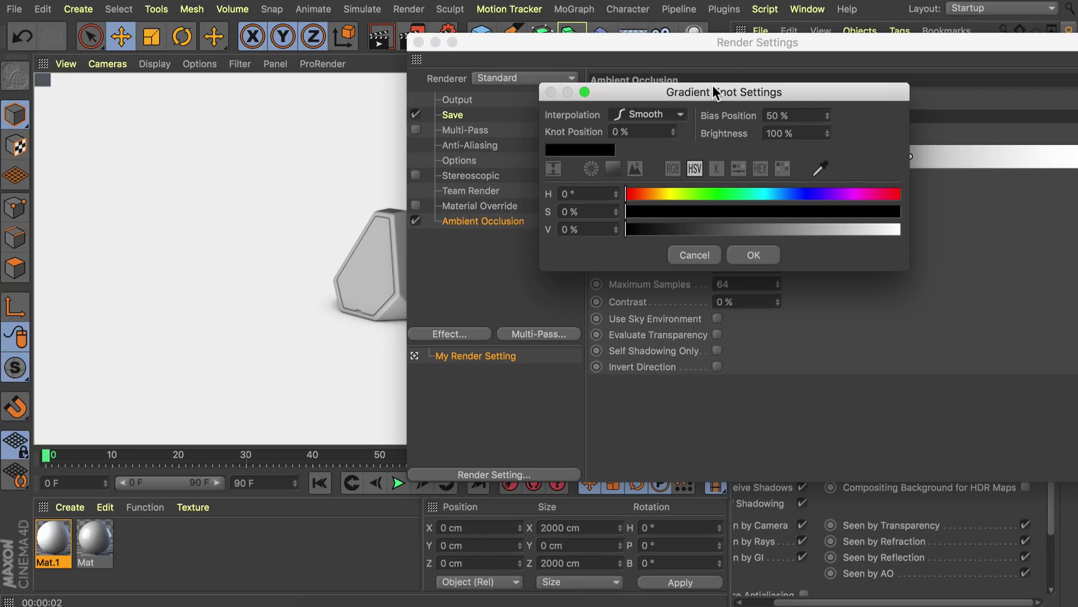
drag(716, 90, 508, 107)
click(582, 241)
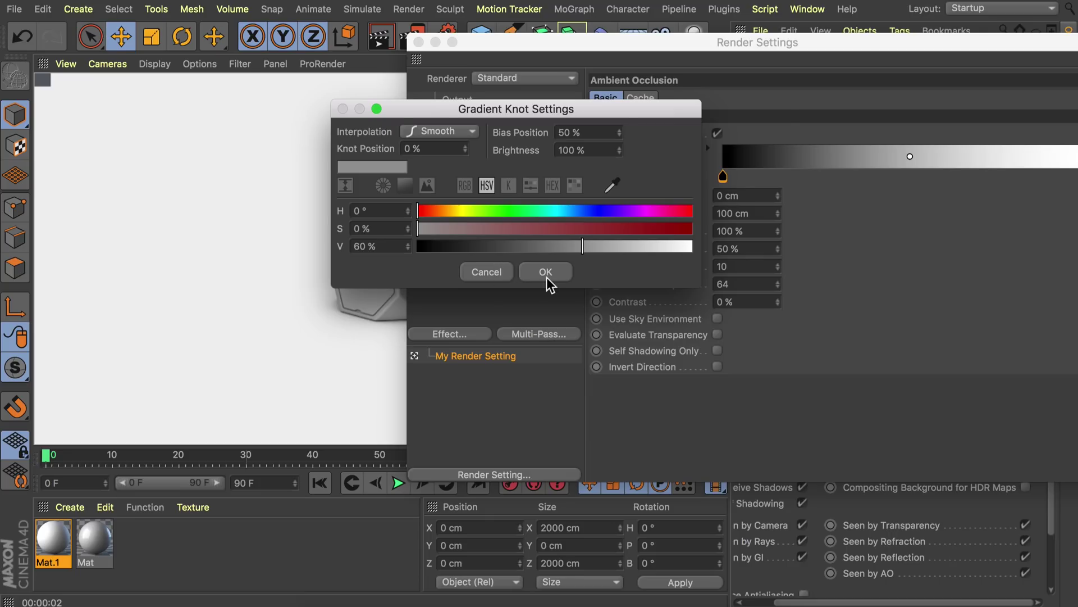
click(546, 273)
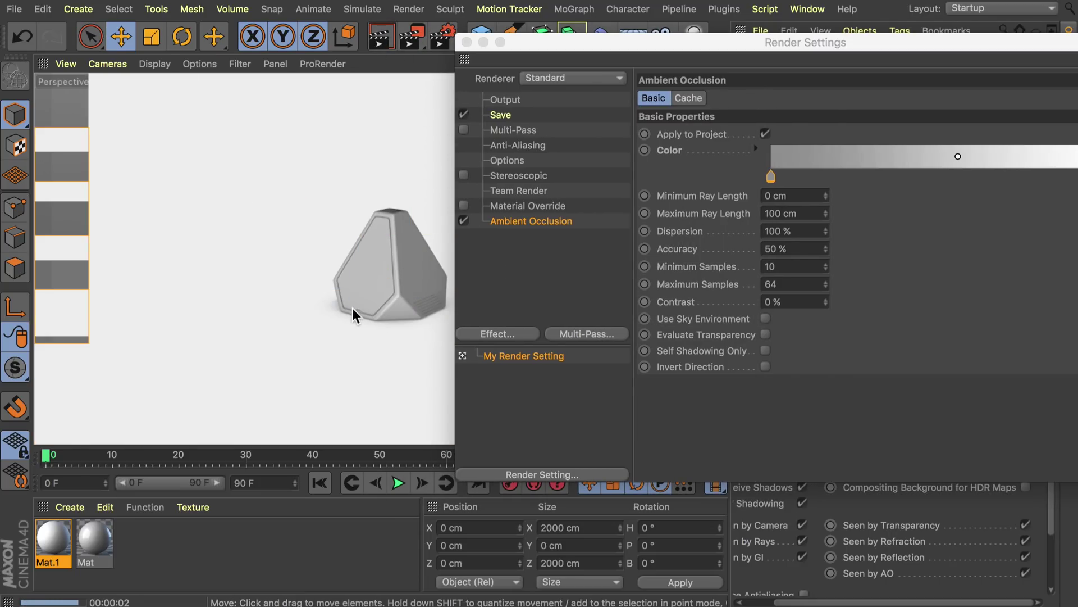
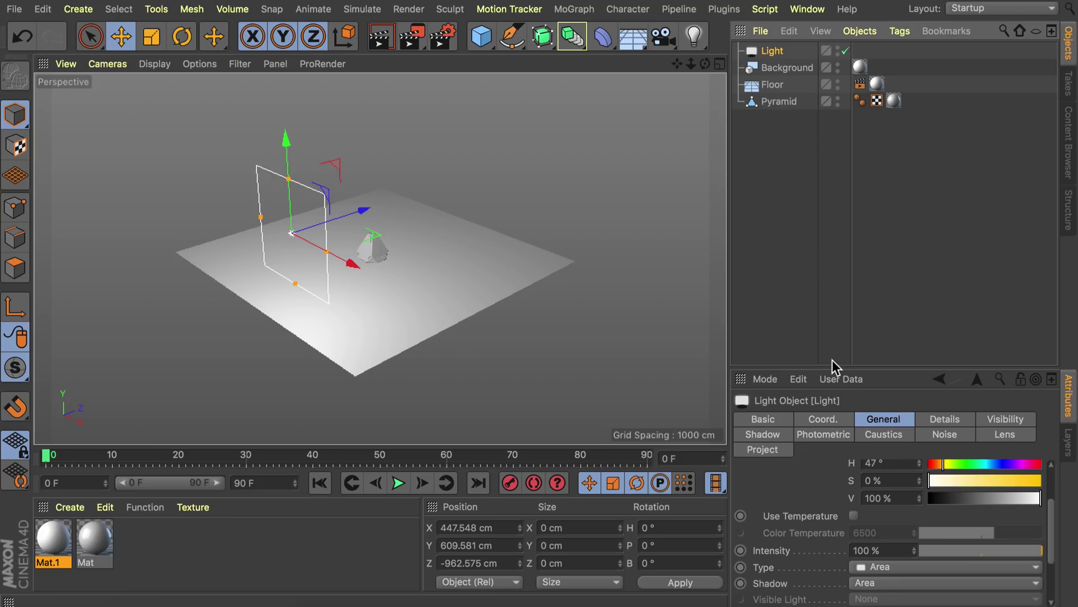
- Set the area light's intensity to 110%
double_click(884, 550)
text(110)
key(Return)
- Duplicate the area light, place the copy at about X -644 cm, Z -122 cm, angle it down toward the pyramid, and scale it down
alt+drag(386, 230, 441, 293)
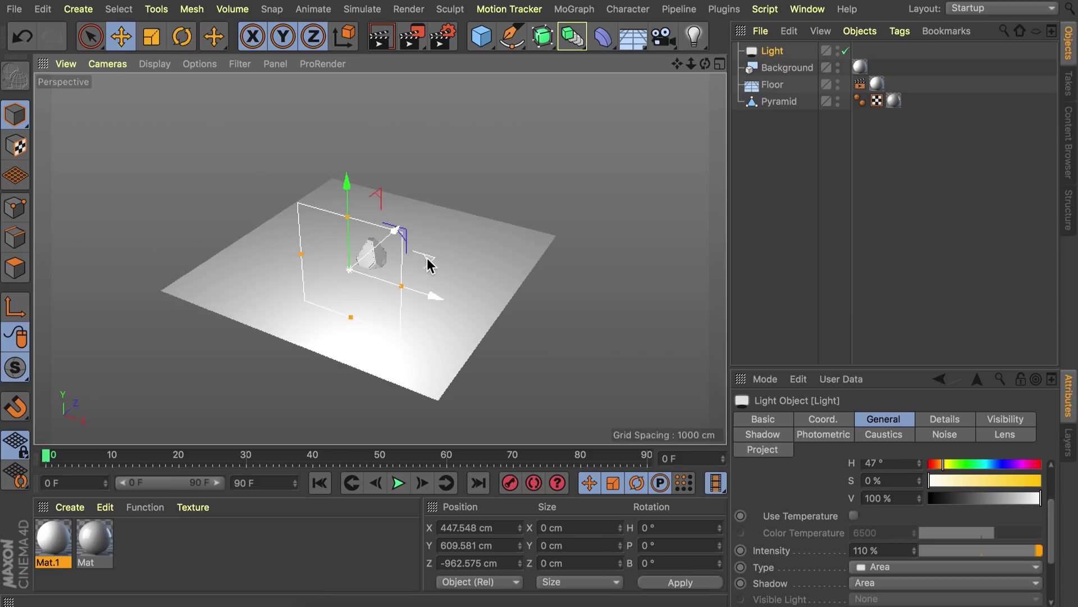
key(ctrl+c)
key(ctrl+v)
drag(428, 258, 500, 289)
key(r)
drag(414, 298, 342, 167)
key(e)
key(t)
alt+drag(429, 211, 290, 190)
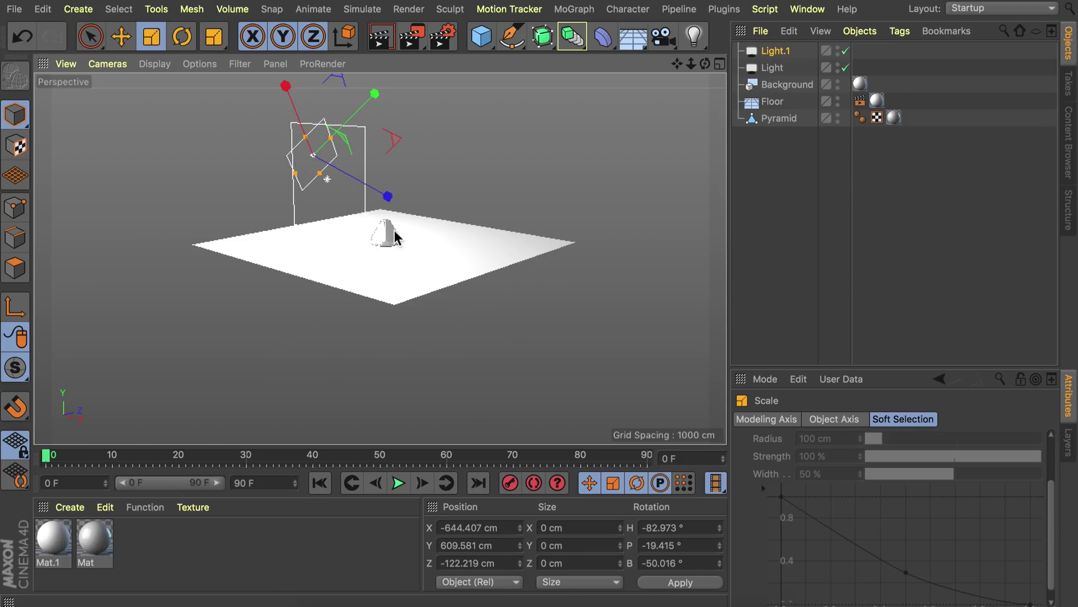
- Frame the pyramid from a closer, slightly raised angle and render the active view with both area lights
alt+drag(397, 202, 423, 222)
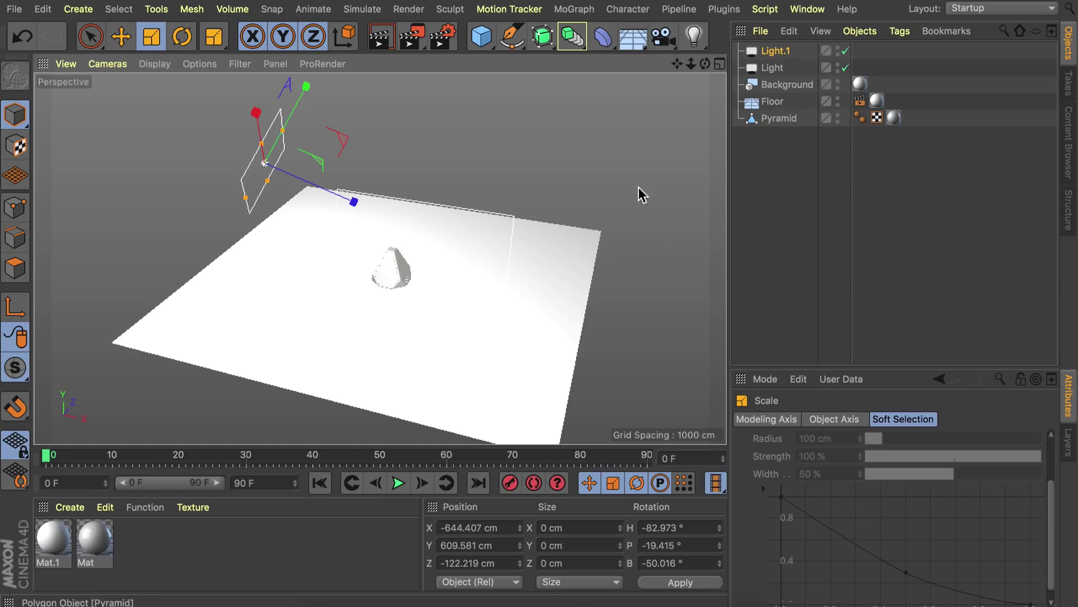
scroll(423, 208, up, 5)
alt+drag(375, 238, 395, 262)
key(ctrl+r)
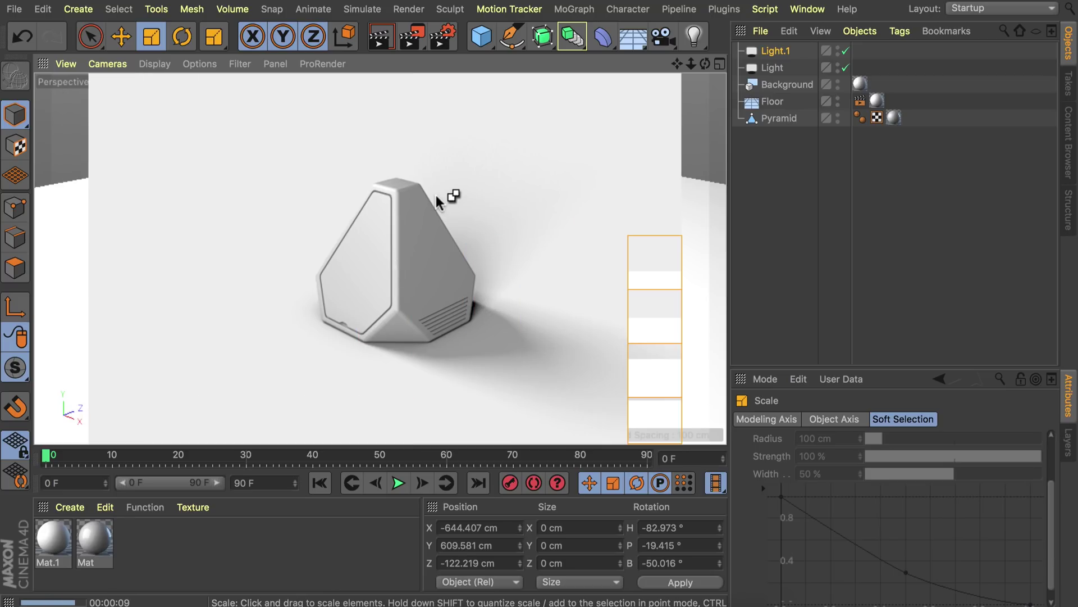
- Add a third light of the Omni type to the scene and enable Ambient Illumination for it
click(695, 35)
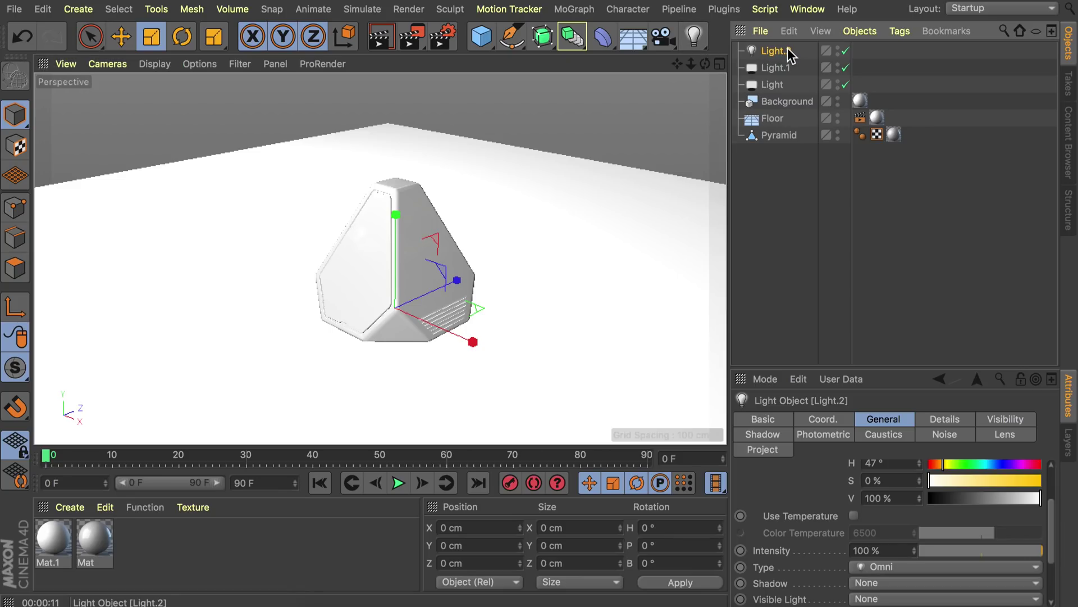
scroll(794, 491, down, 3)
scroll(794, 491, down, 1)
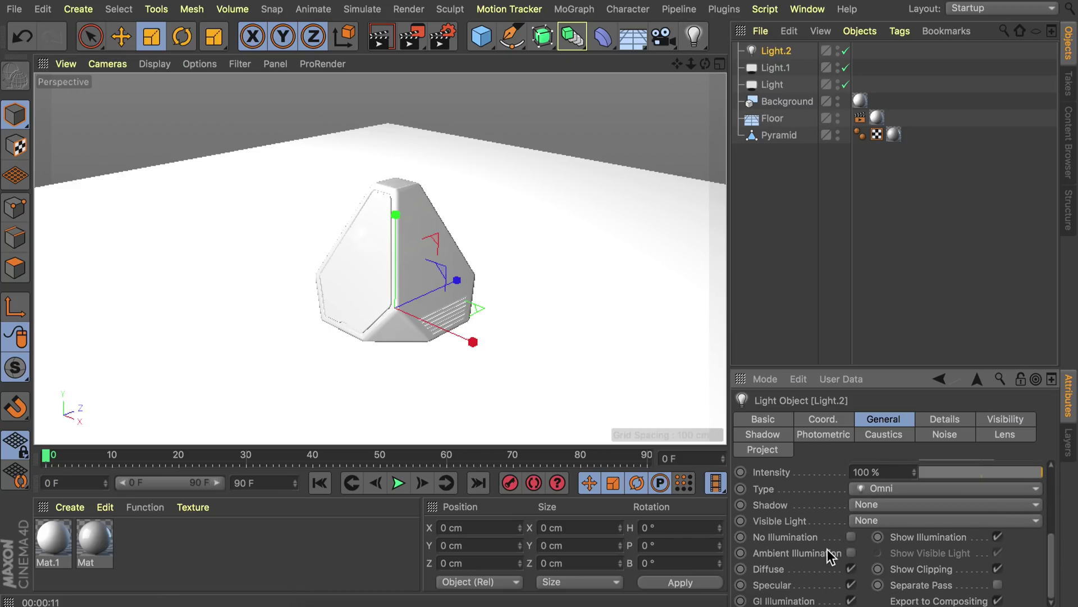
click(851, 552)
- Reduce the ambient light's intensity to about 39% and render the active view
scroll(898, 506, up, 1)
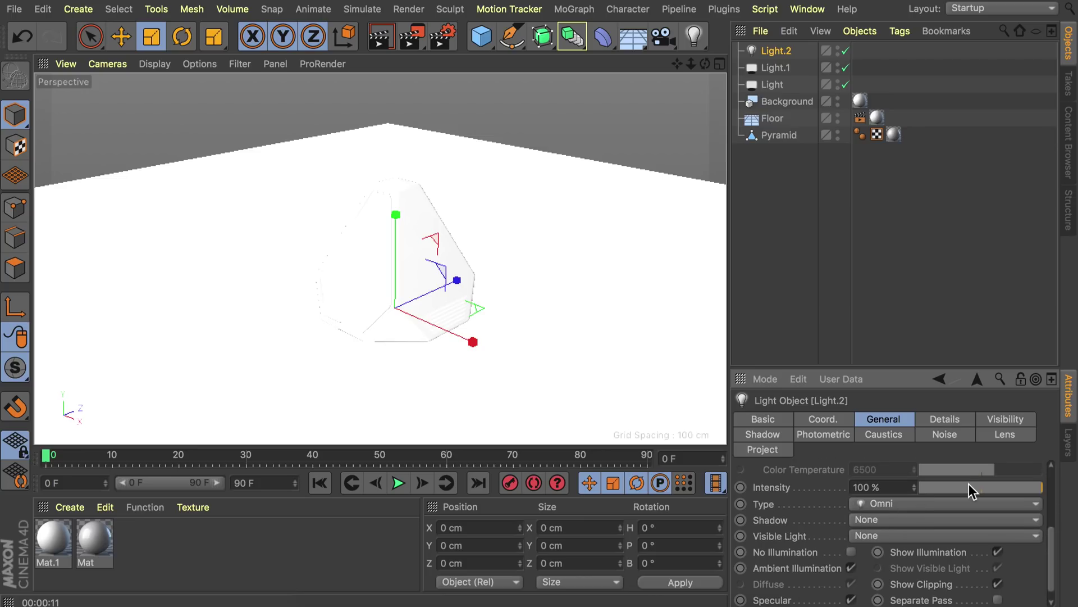
drag(969, 487, 967, 486)
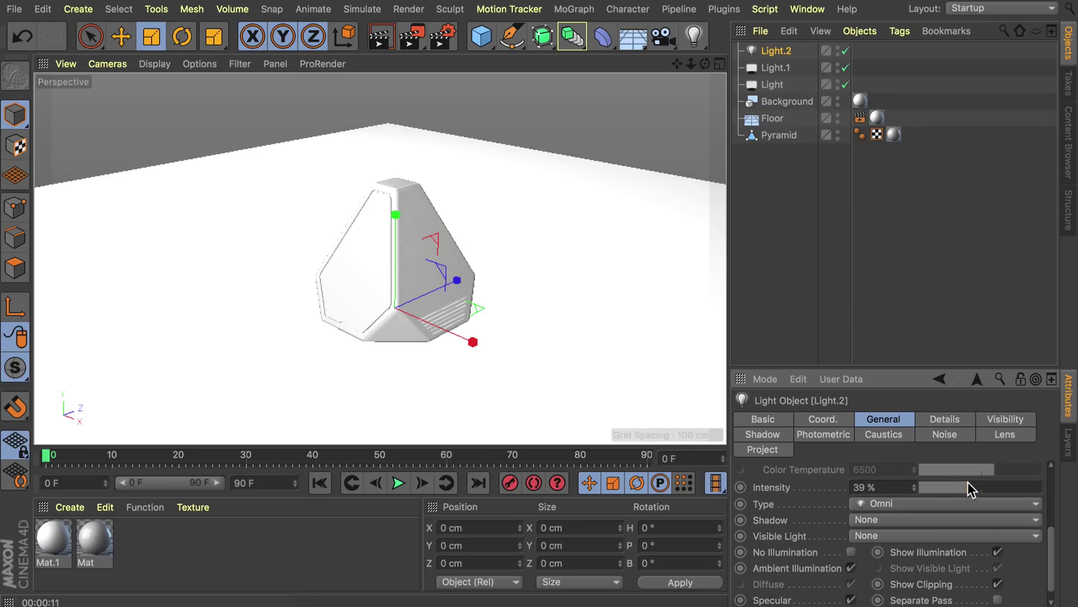
key(ctrl+r)
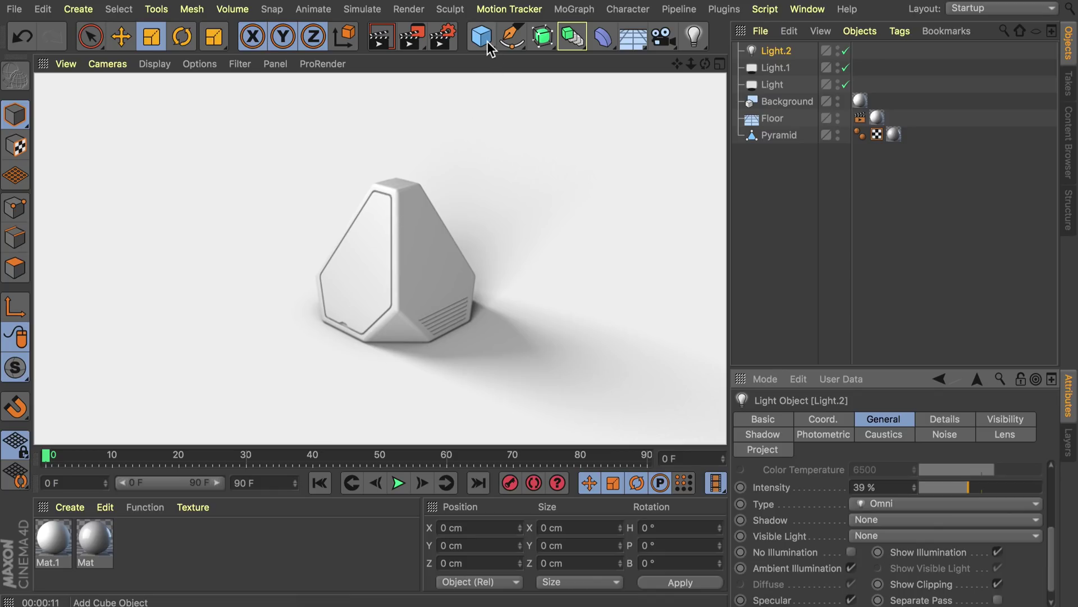
- Add a Disc object and raise it just above the floor with a Y position of 0.1 cm
drag(480, 41, 522, 56)
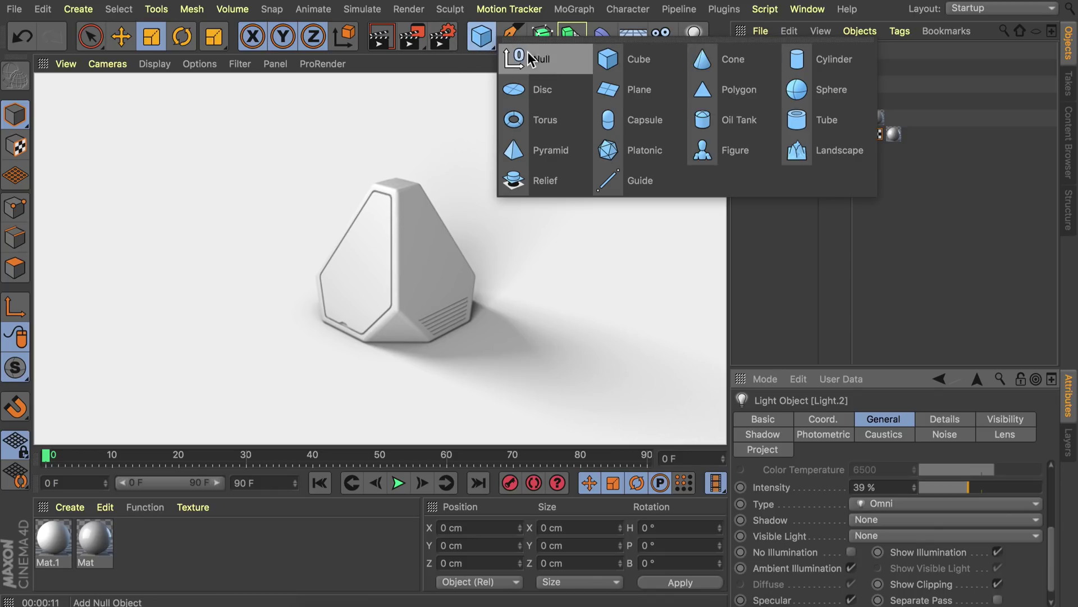
click(530, 92)
key(e)
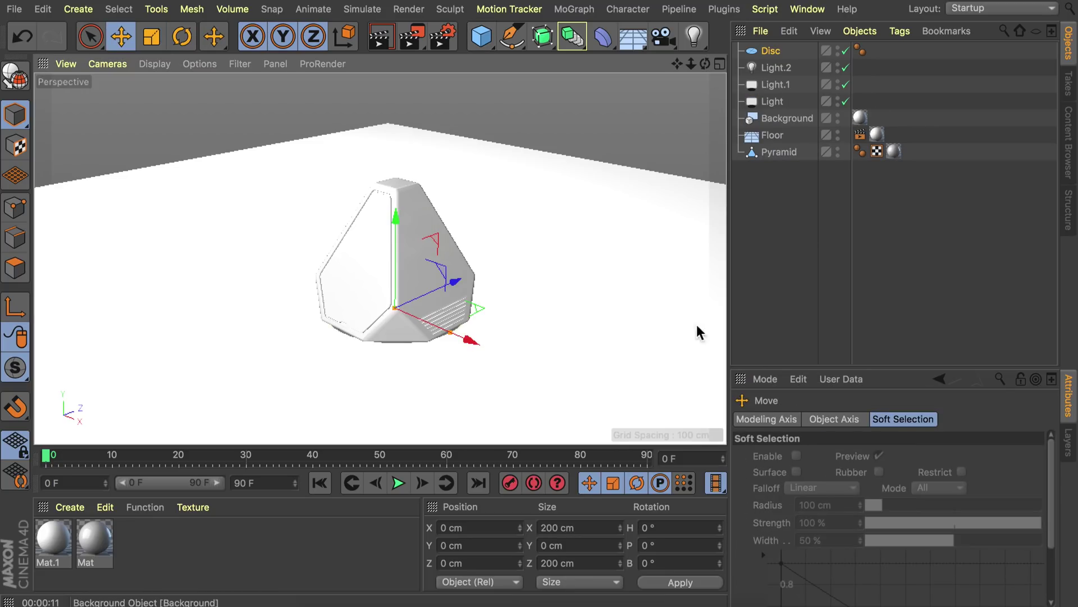
click(498, 542)
text(.1)
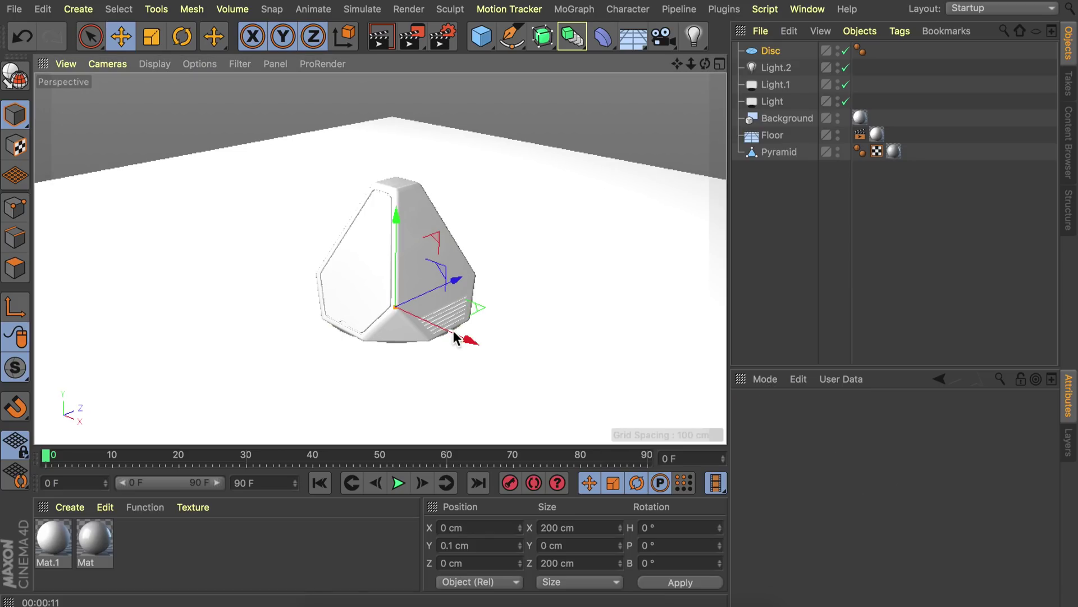
- Enlarge the disc to an outer radius of about 226 cm and set its rotation segments to 100
drag(453, 331, 540, 344)
click(771, 52)
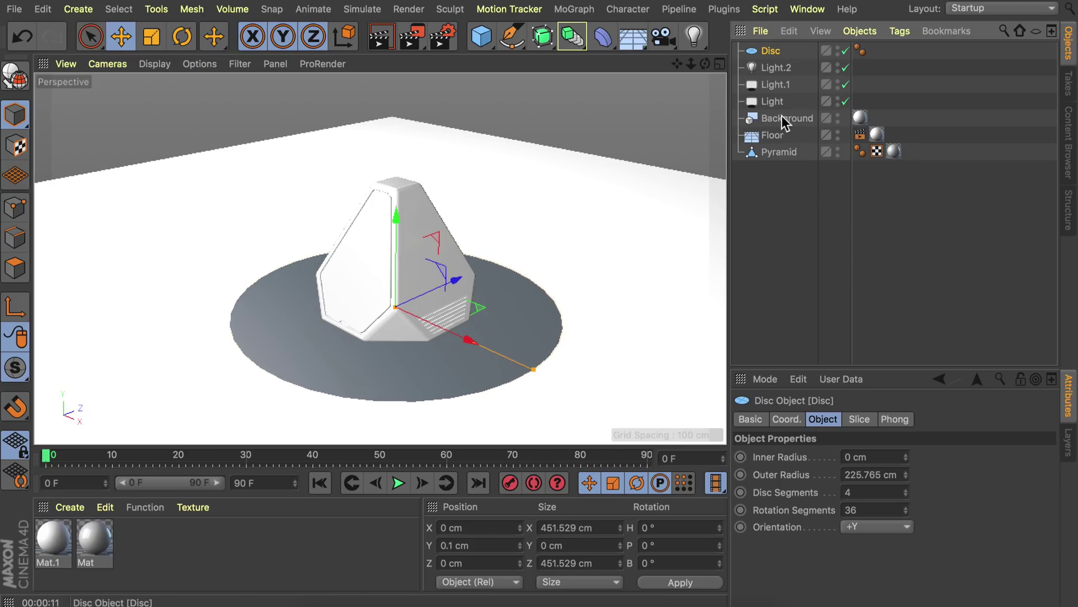
click(866, 511)
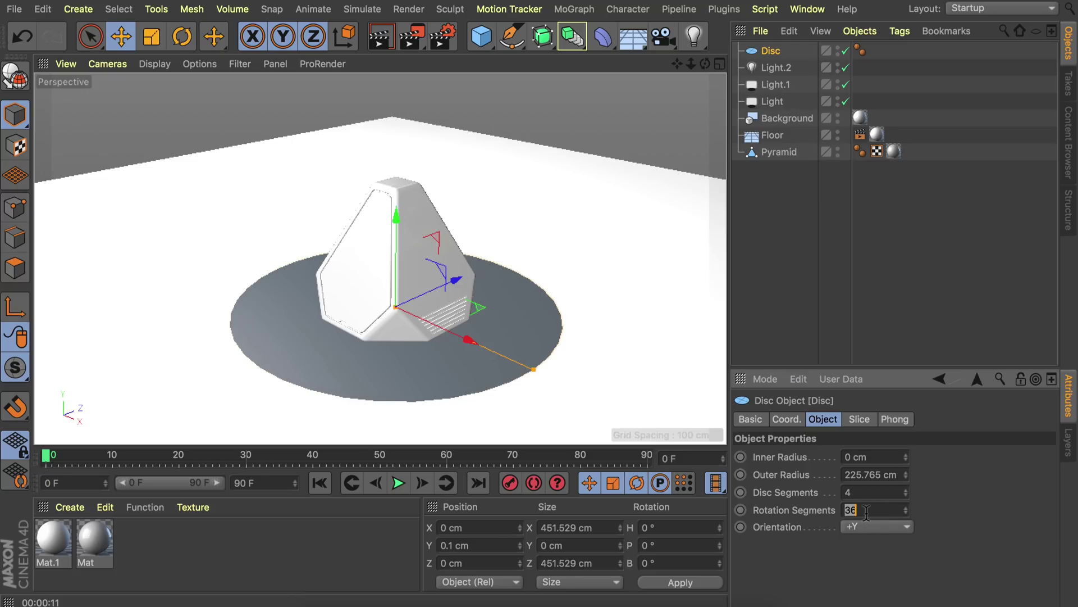
text(100)
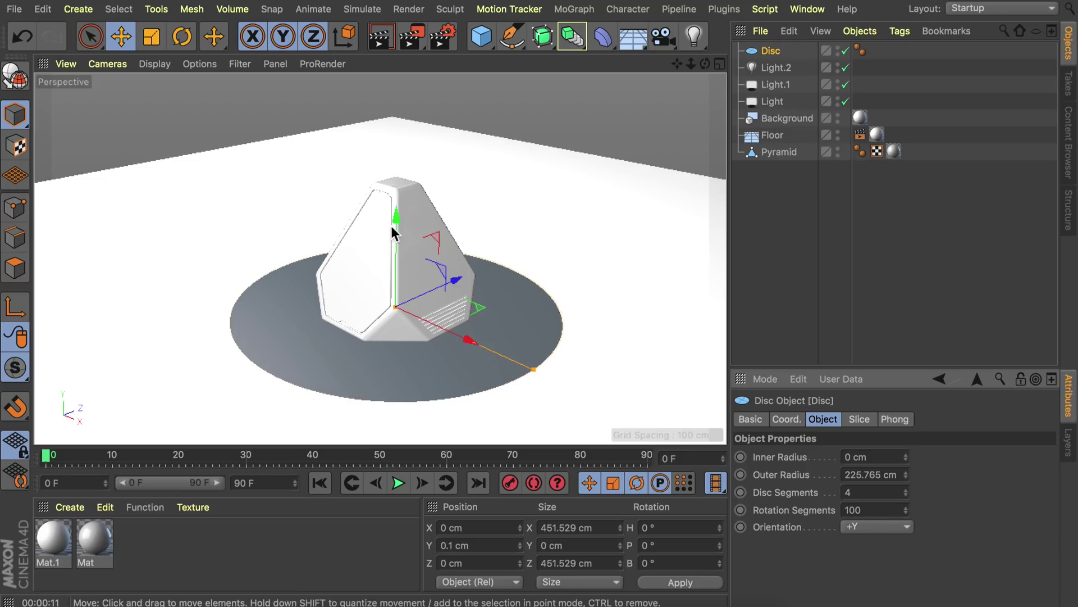
- Make the disc editable and add a loop cut close to its outer edge, at an offset of about 9%
click(16, 74)
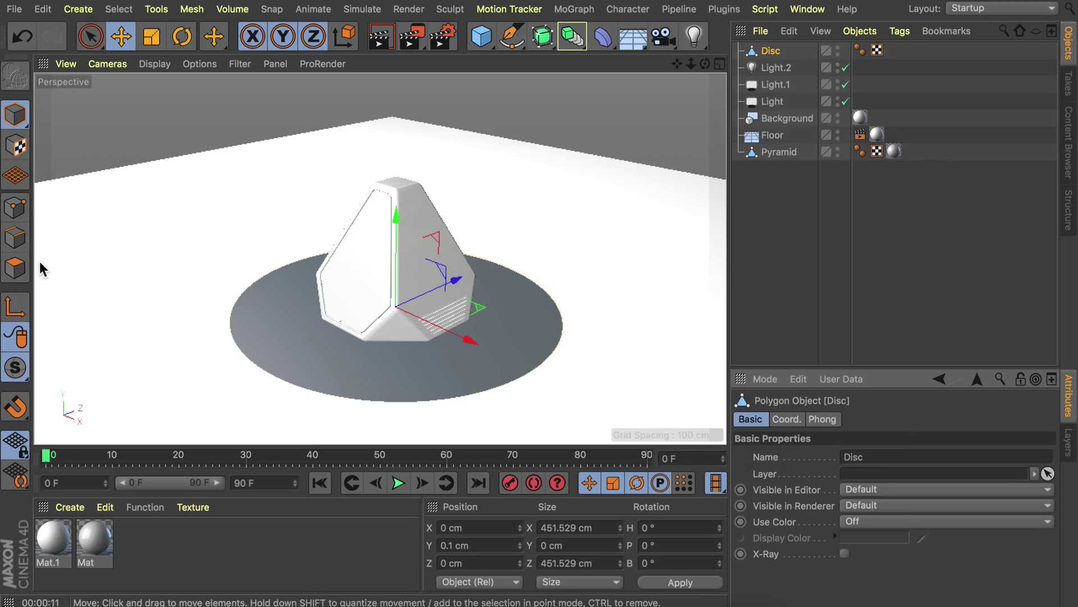
key(k)
key(l)
scroll(445, 345, up, 2)
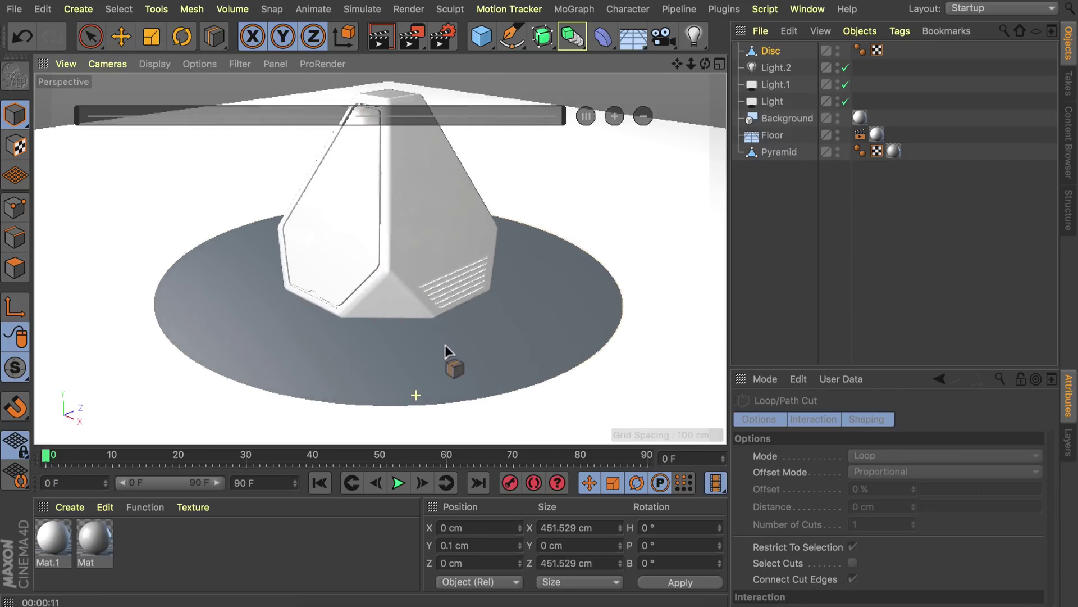
click(16, 237)
scroll(300, 336, up, 3)
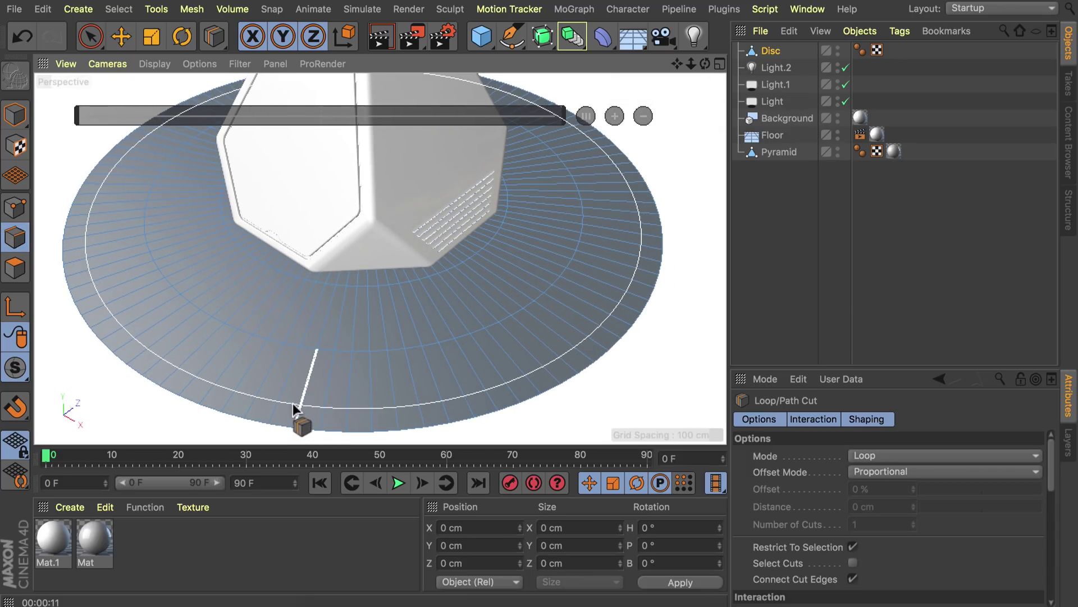
click(185, 387)
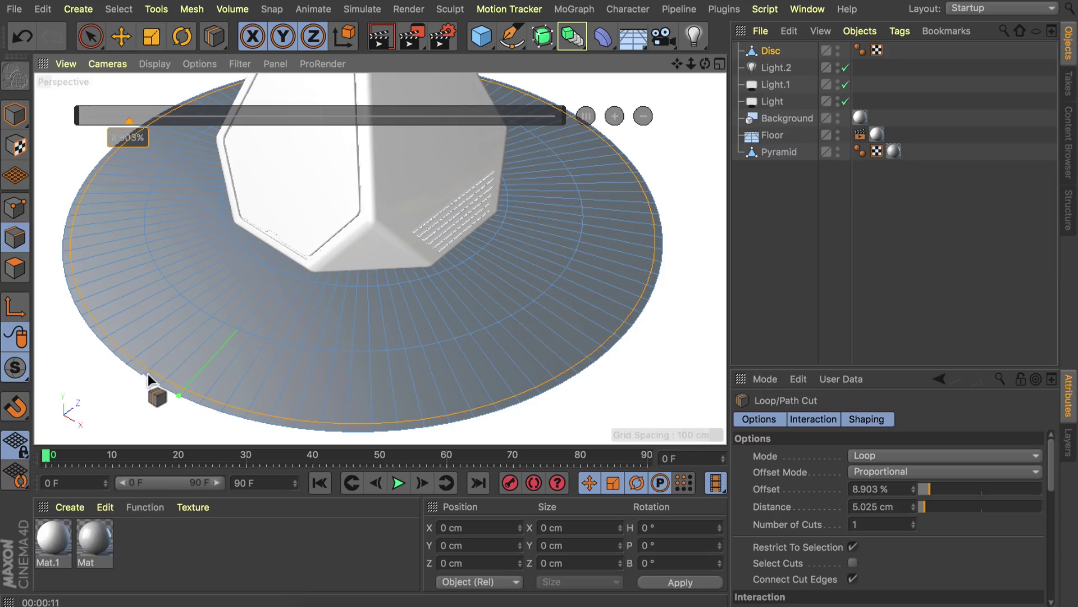
- Loop-select and delete all polygons inside the disc's new edge loop, leaving a thin outer ring, and return to Model mode
click(17, 267)
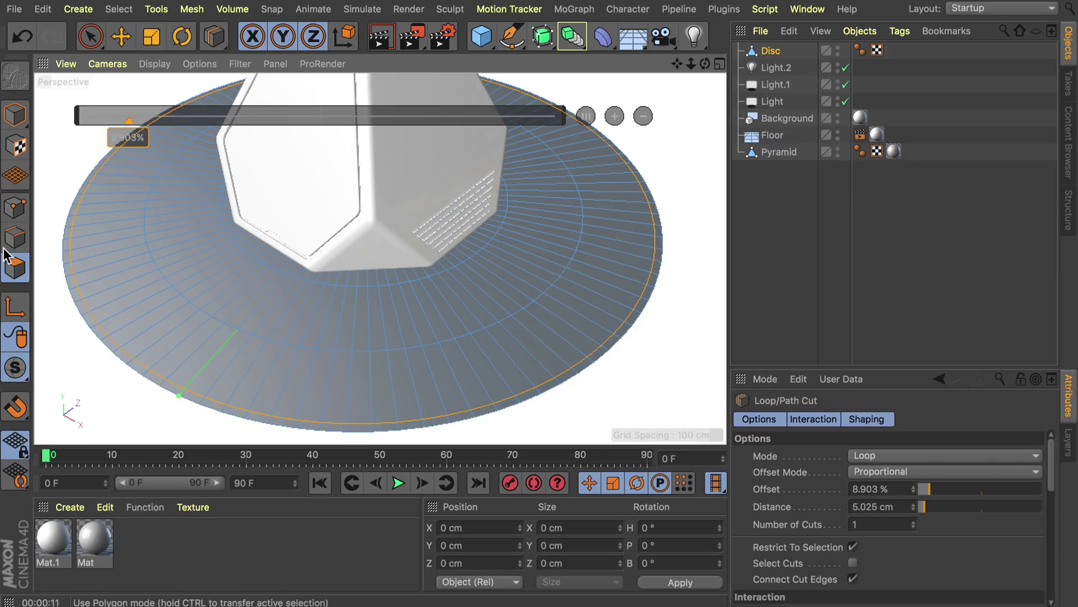
key(u)
key(l)
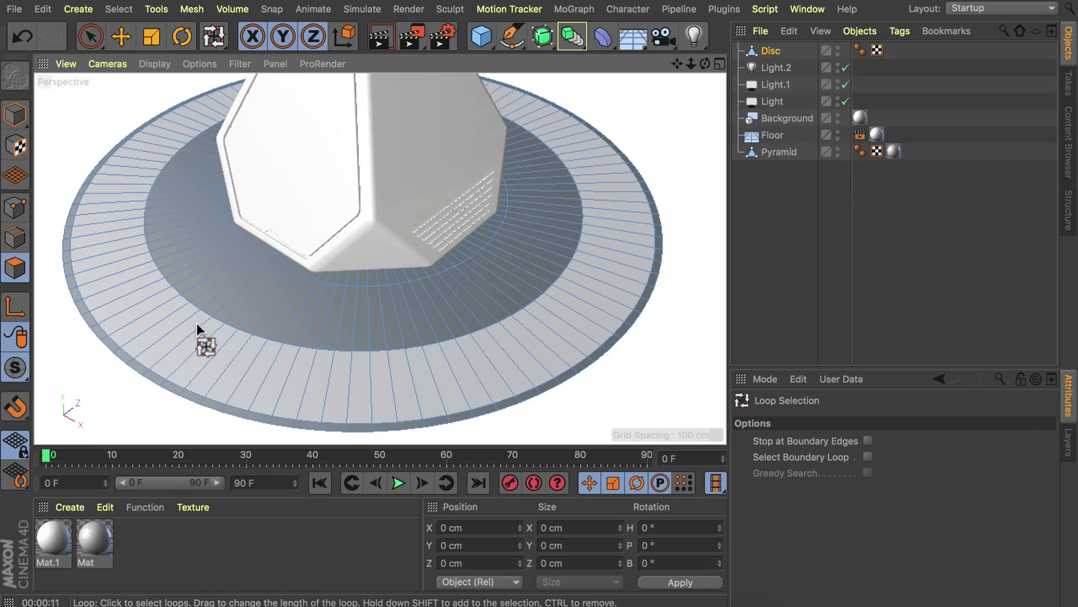
drag(188, 330, 266, 260)
key(e)
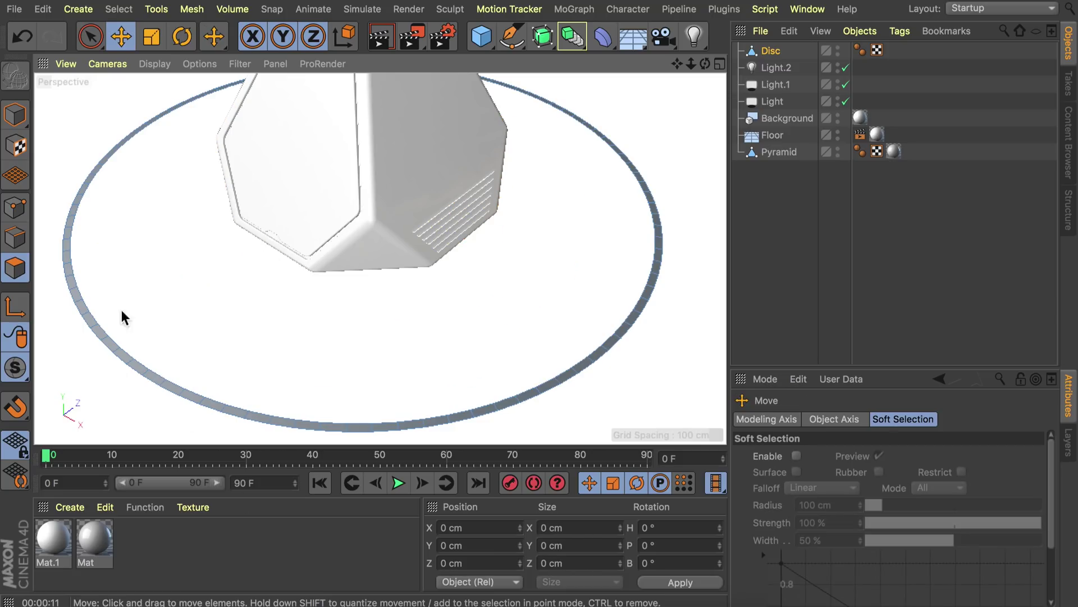
click(15, 114)
alt+drag(275, 265, 242, 212)
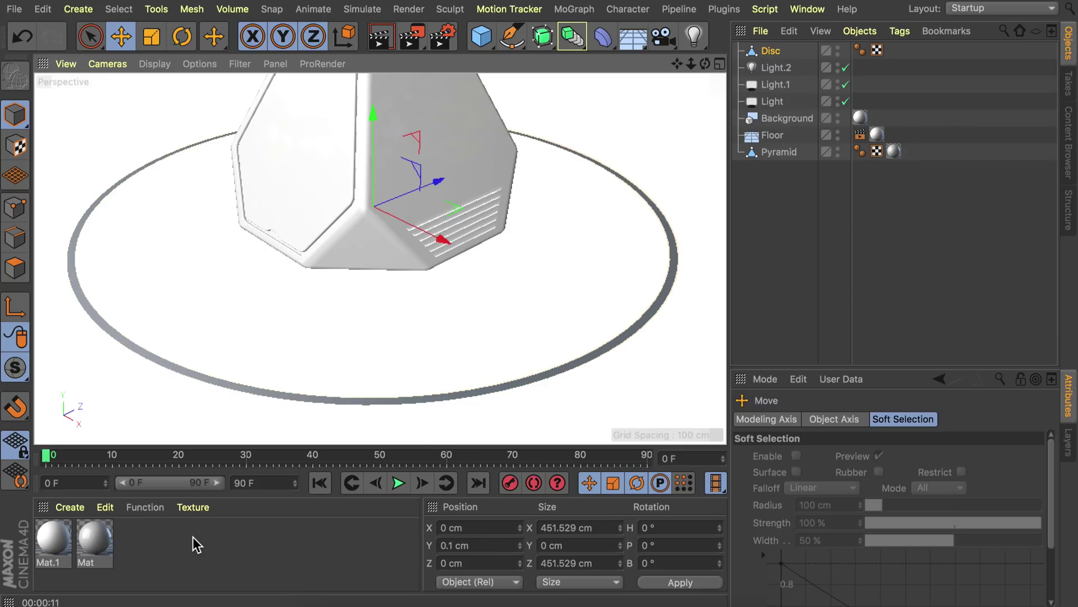
- Create a material with Color disabled and Luminance enabled, and set its luminance color to a saturation of 100% for orange
double_click(173, 538)
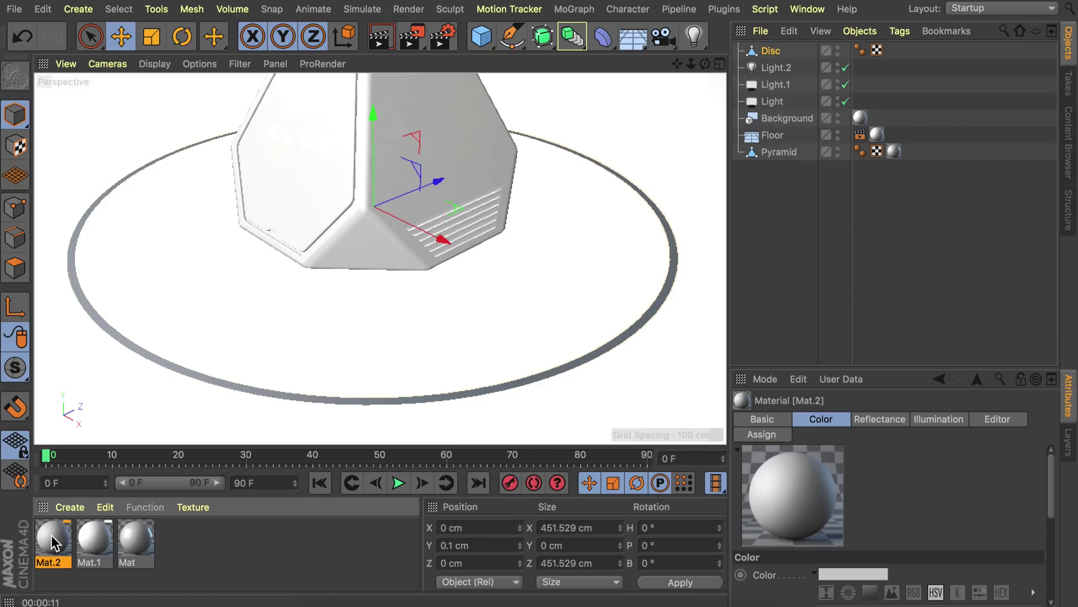
double_click(52, 535)
click(341, 235)
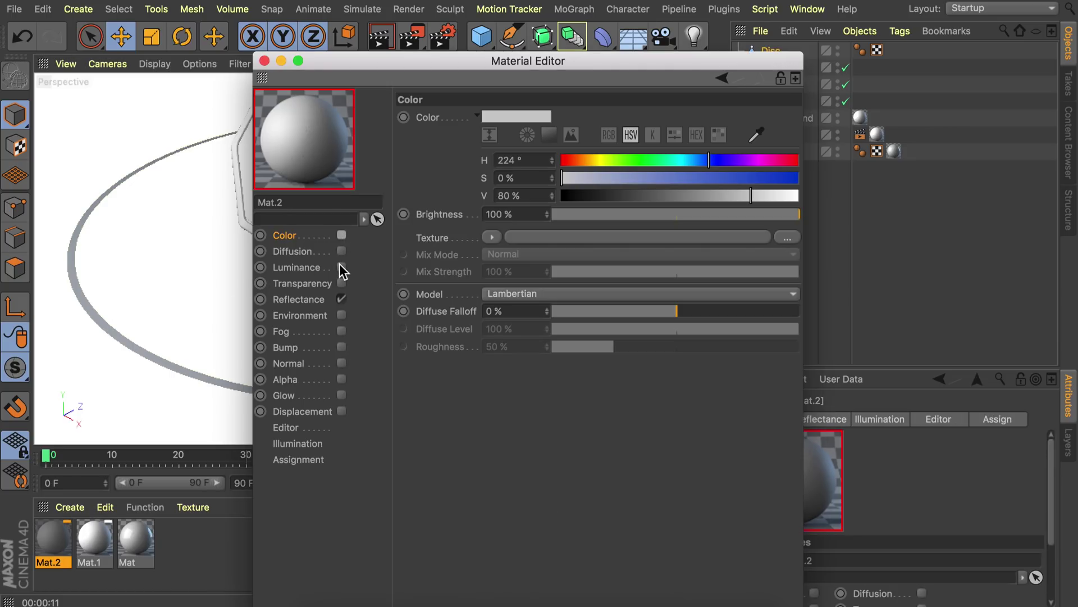
click(341, 266)
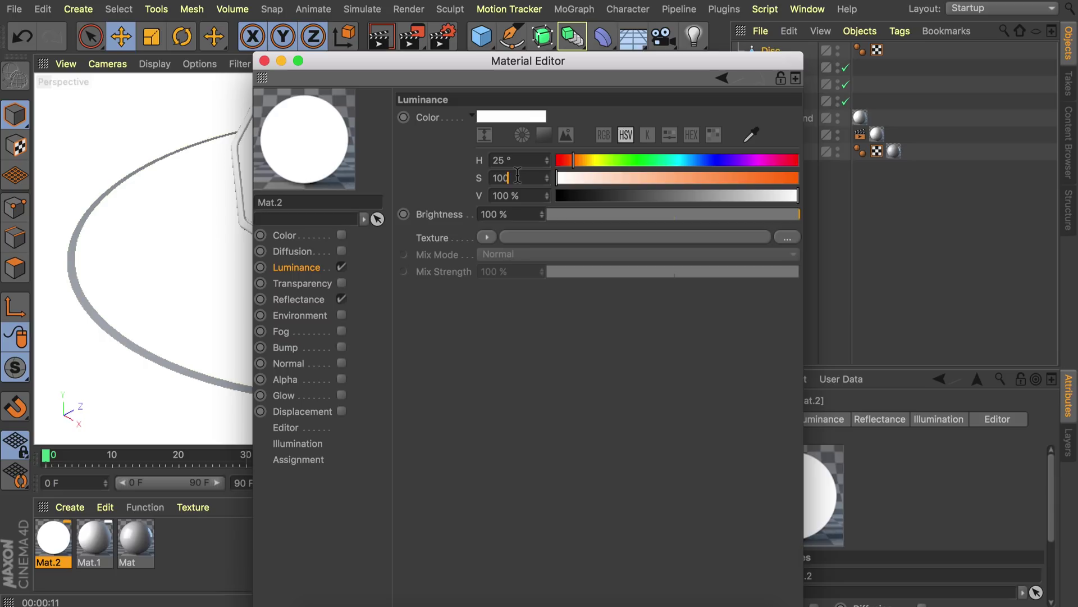
click(517, 175)
text(100)
key(Return)
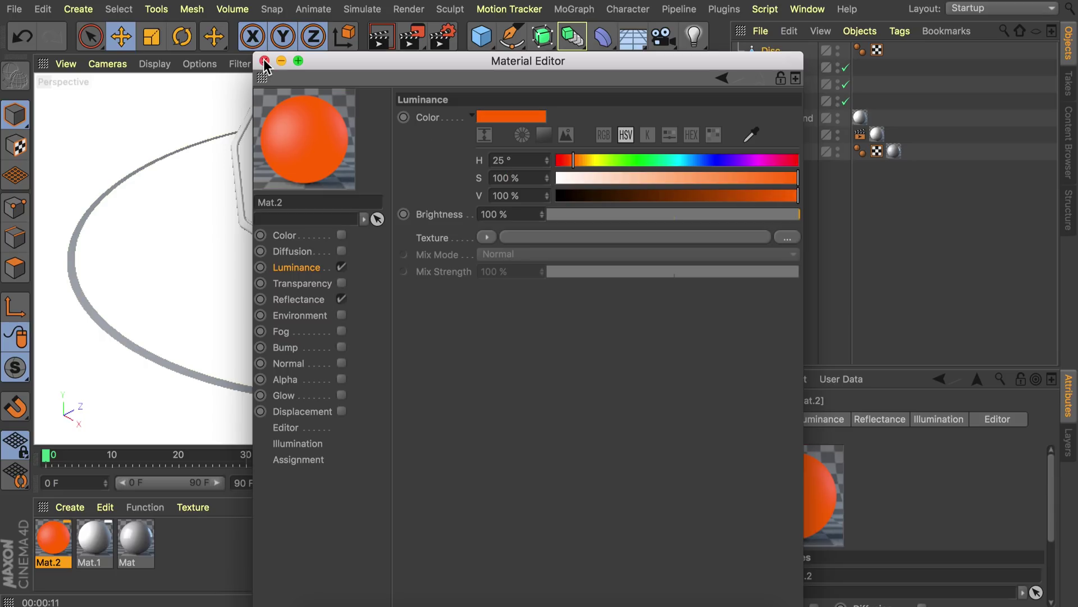
- Close the material editor and apply the orange luminance material to the ring around the pyramid
click(264, 61)
drag(56, 539, 177, 373)
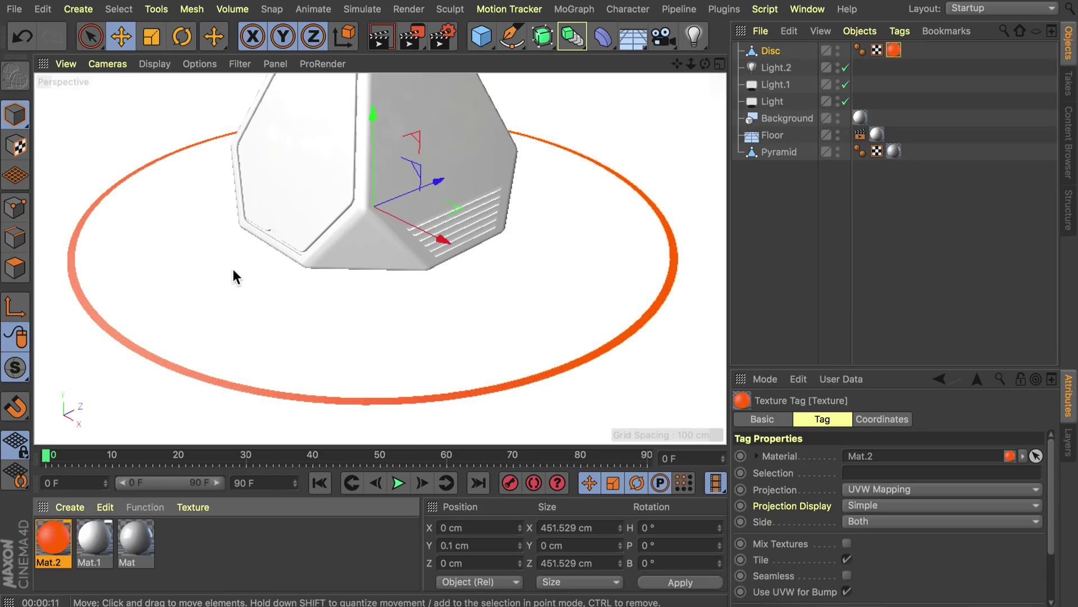
alt+drag(349, 244, 349, 216)
alt+middle_drag(348, 216, 345, 271)
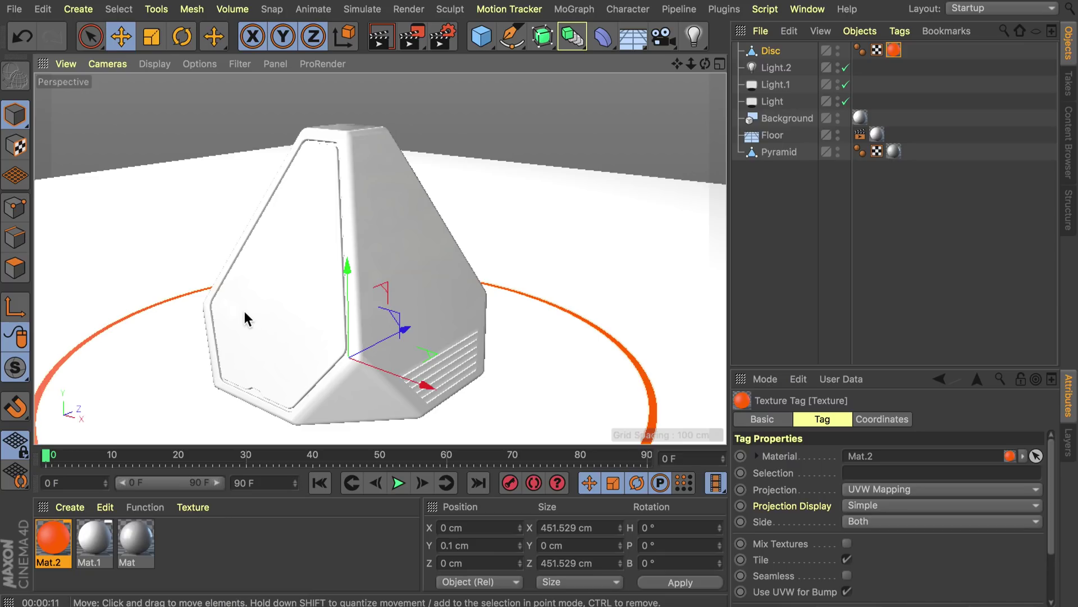
- Create another material and set its color to hue 25°, saturation 100% and value 100%
double_click(200, 538)
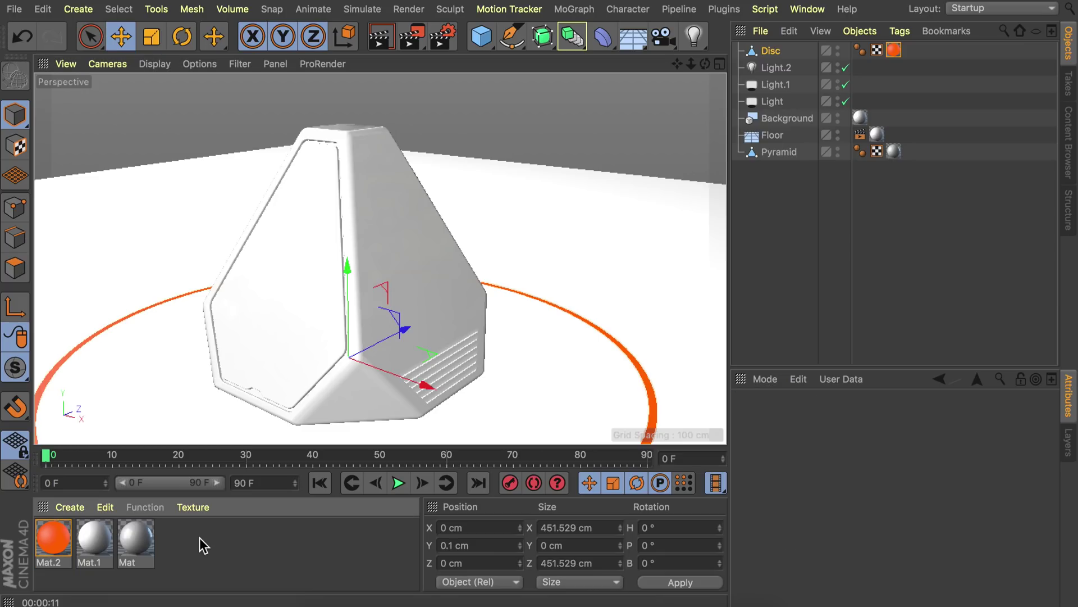
double_click(59, 540)
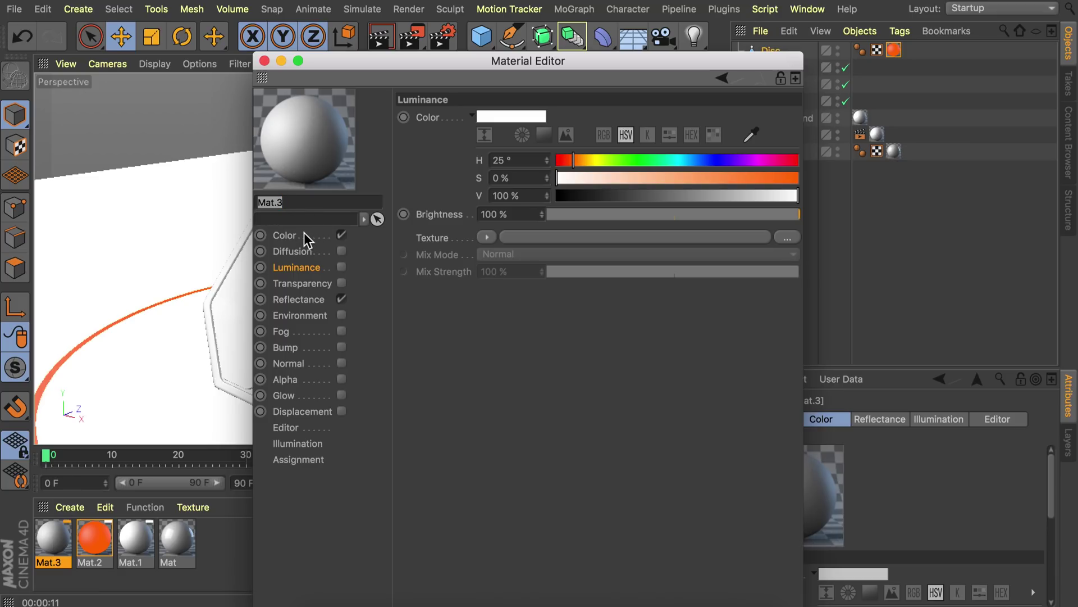
click(285, 236)
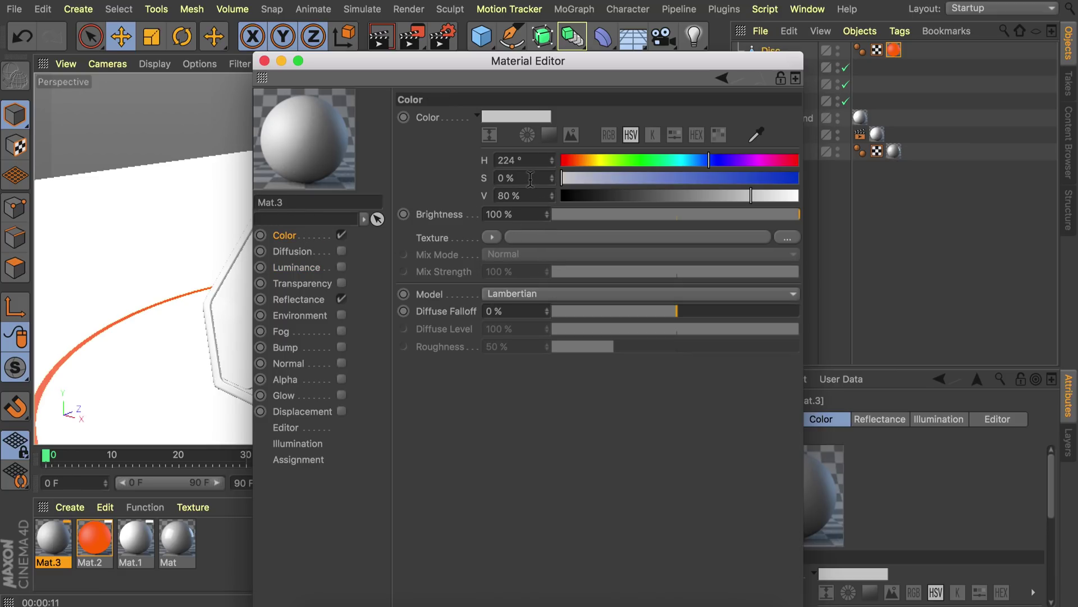
double_click(520, 160)
text(25)
key(Tab)
text(100)
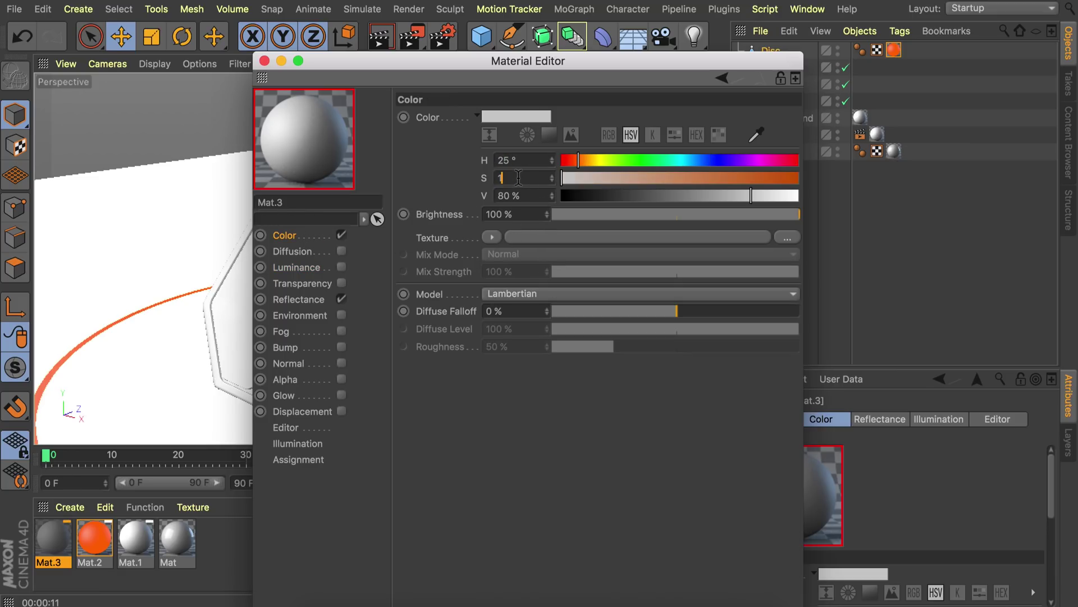
key(Return)
double_click(507, 195)
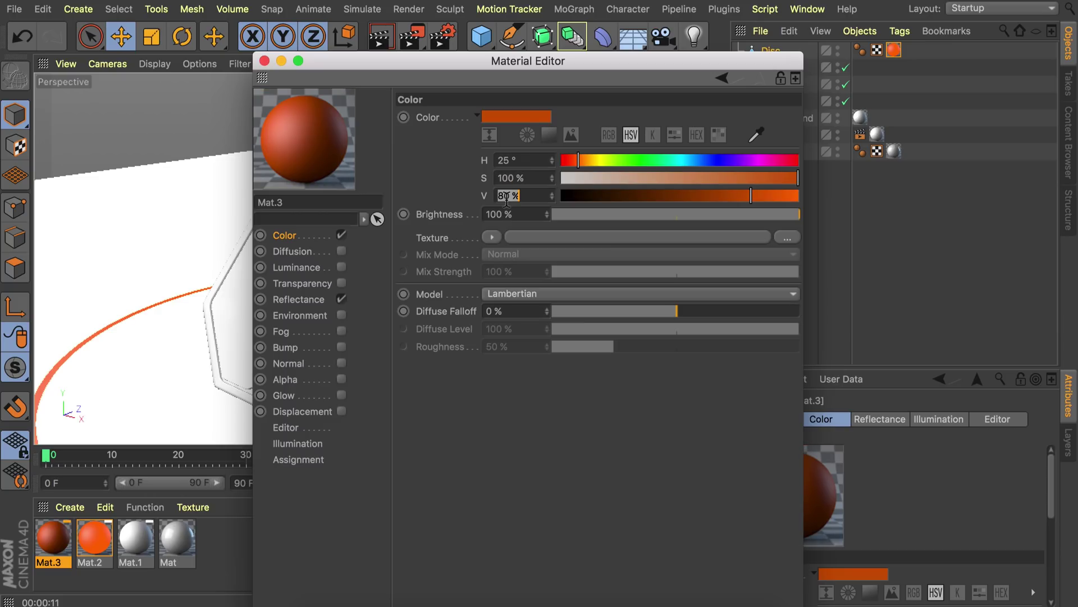
text(100)
key(Return)
- Add a Beckmann reflectance layer to the new orange material and set its Layer Fresnel to Dielectric
click(307, 299)
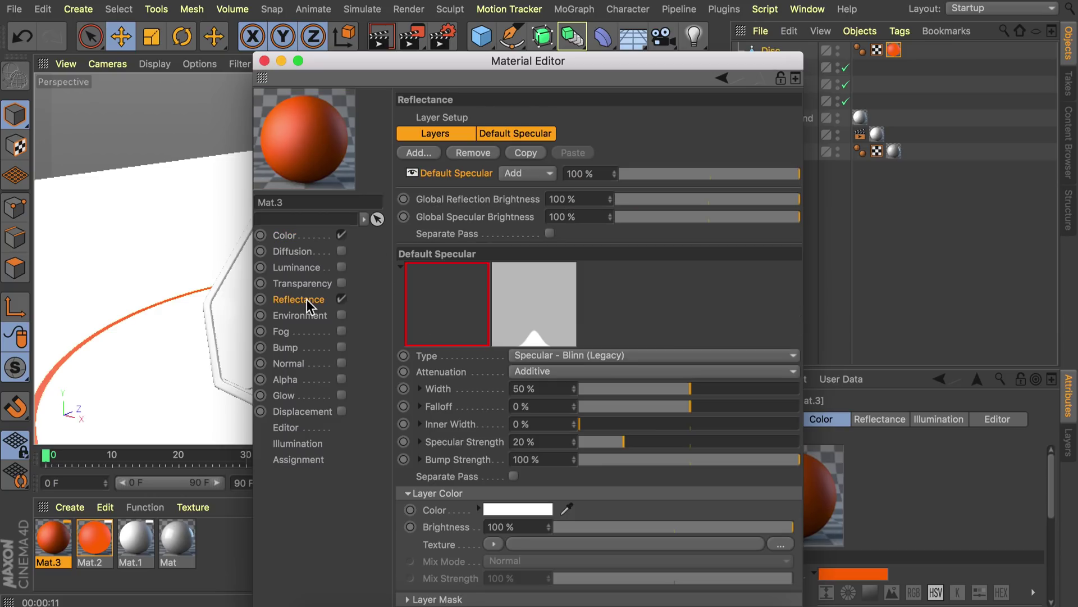
click(419, 152)
click(466, 172)
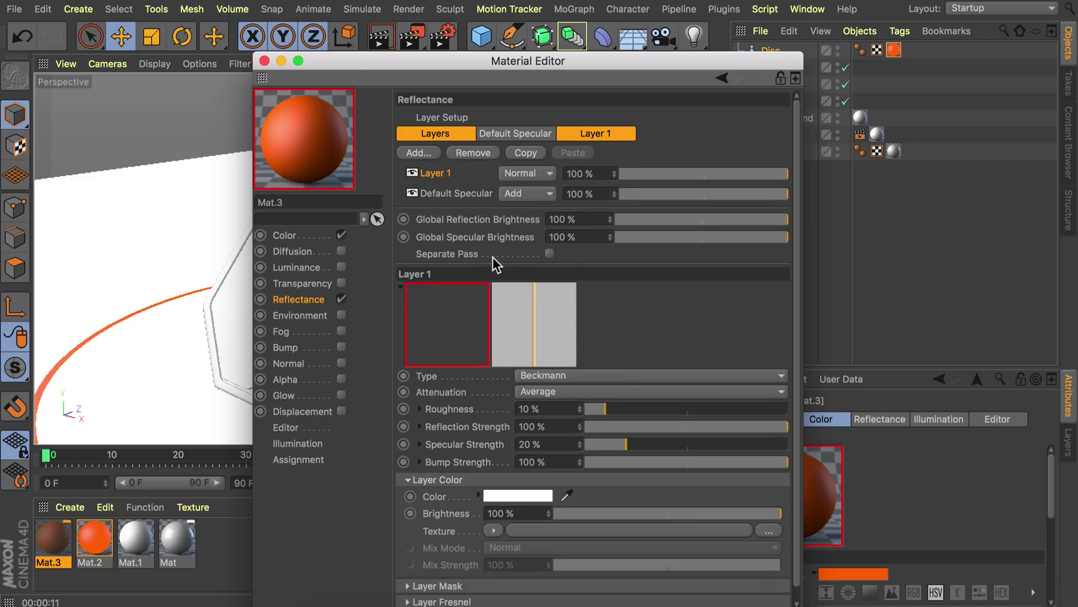
click(444, 600)
scroll(467, 578, down, 2)
click(505, 562)
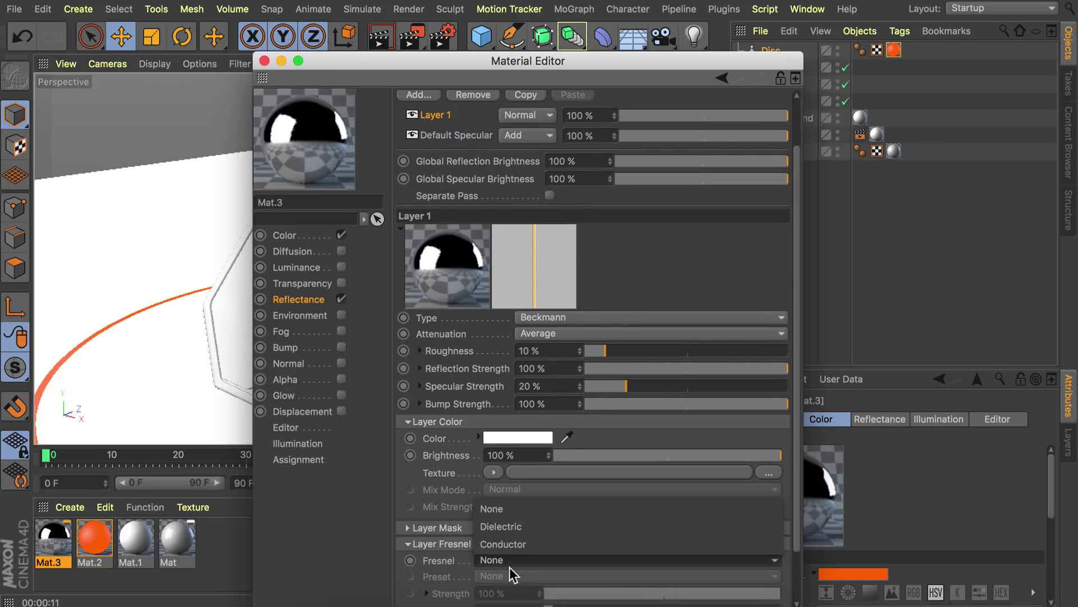
click(508, 530)
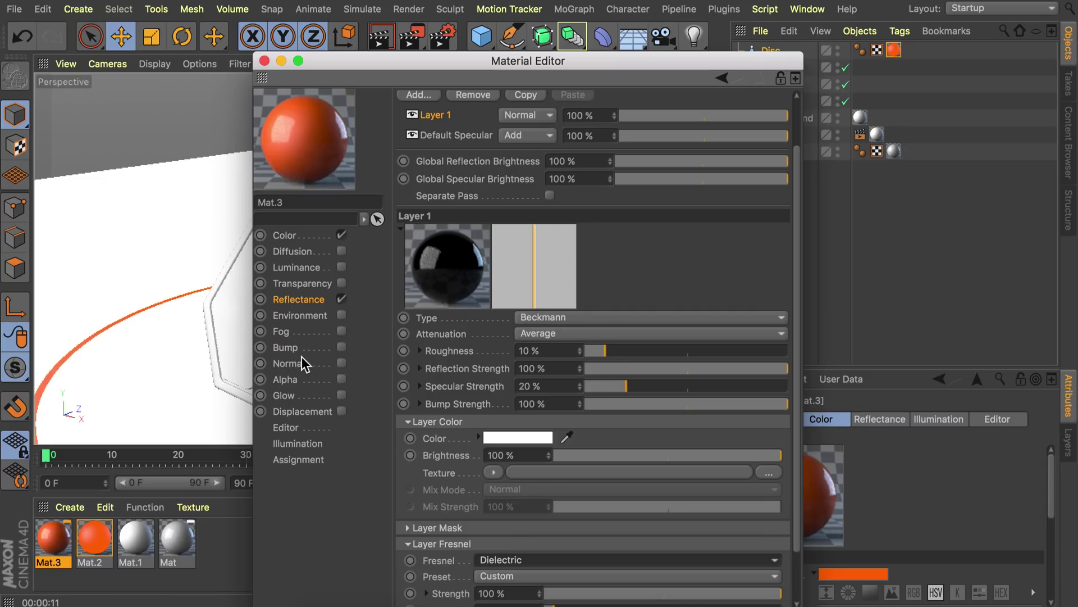
- Enable the material's Alpha channel, load the Spline effect shader as its texture, and open the shader's settings
click(341, 380)
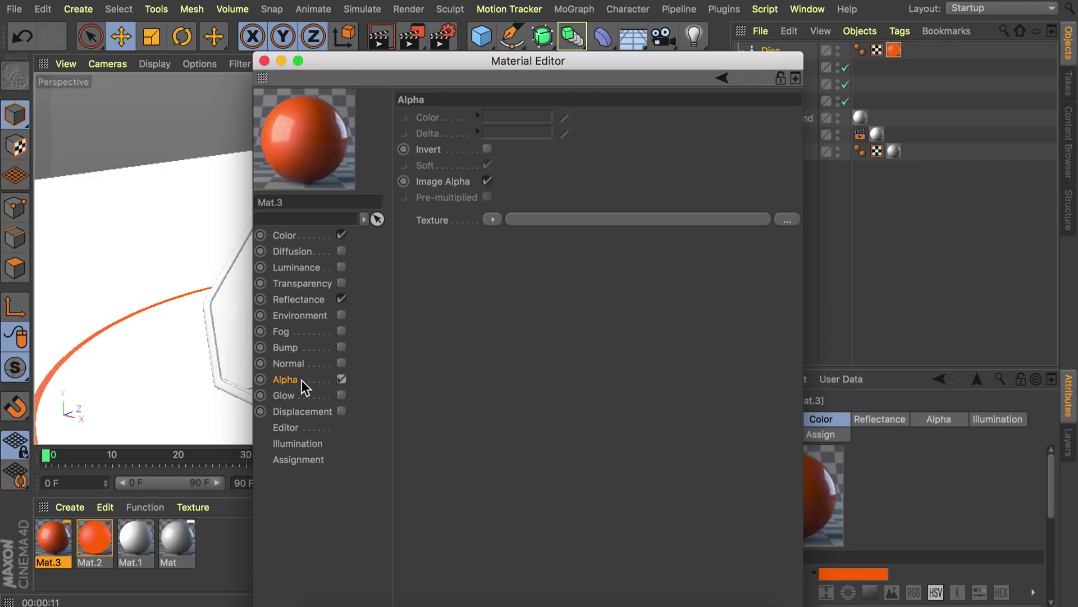
click(492, 219)
mouse_move(529, 513)
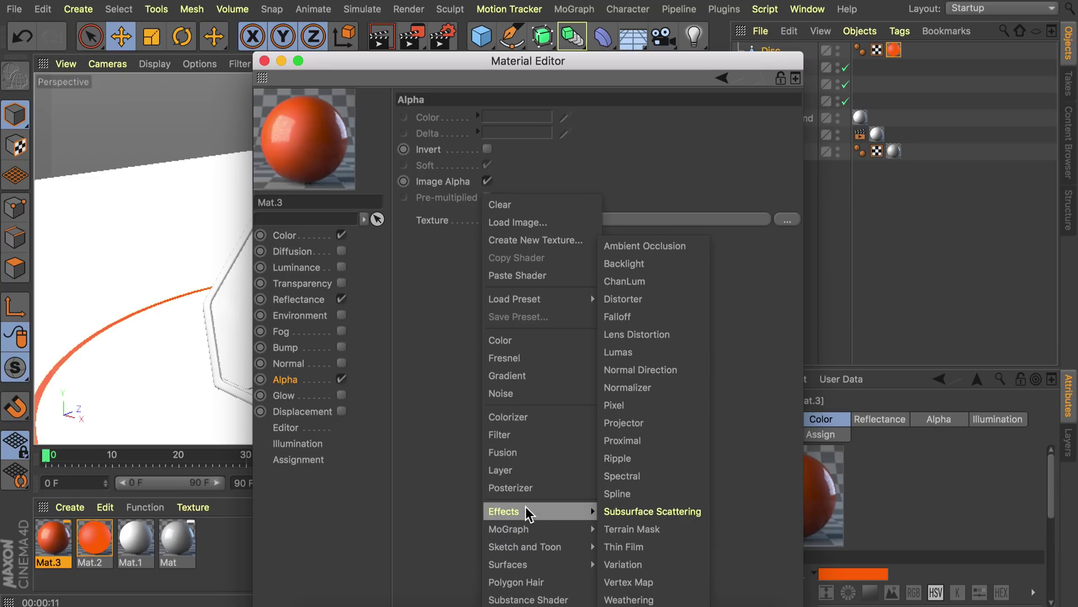
click(636, 493)
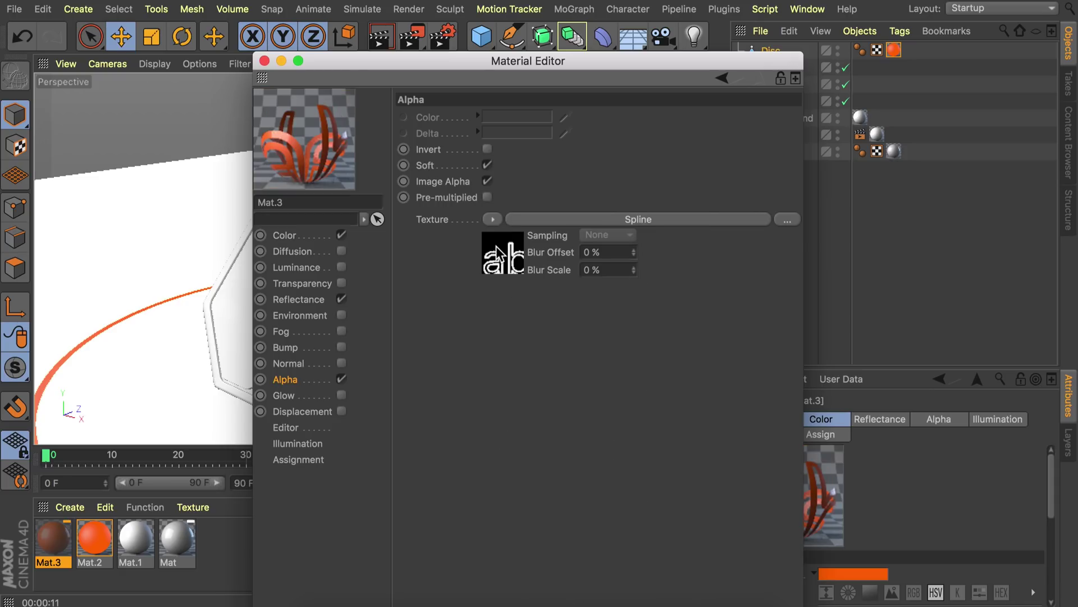
click(499, 260)
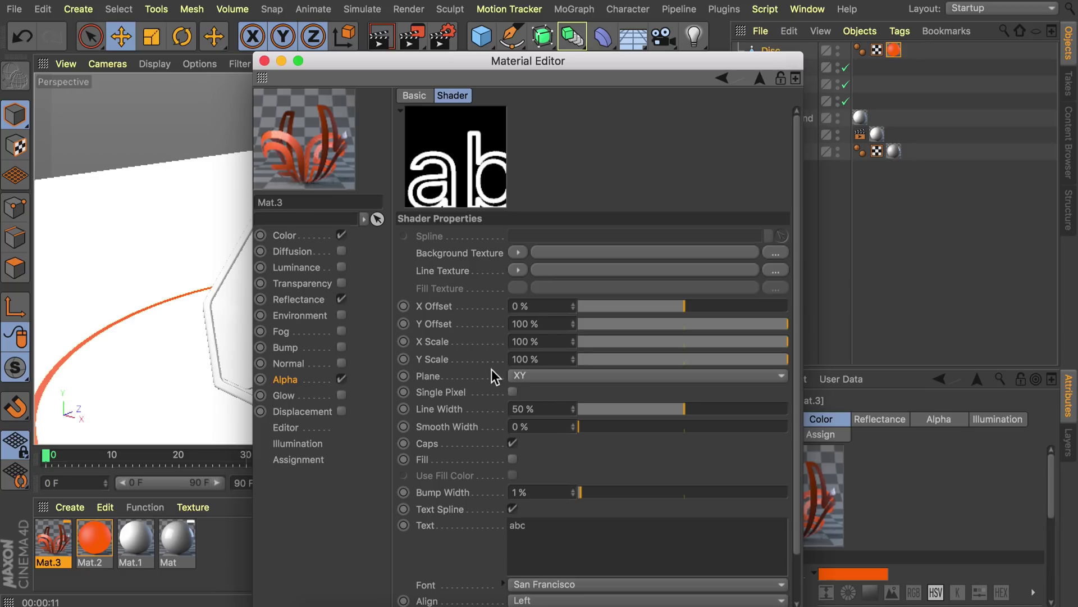
- Set the spline shader's text to 01 with a Y offset of 95% and enable Fill
scroll(565, 533, down, 1)
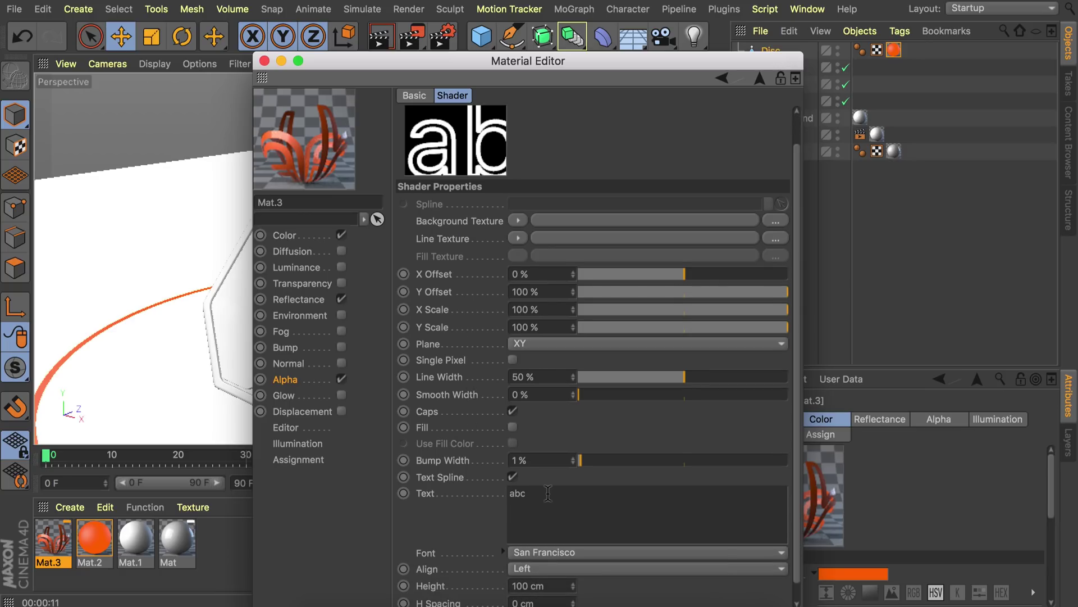
double_click(540, 490)
text(01)
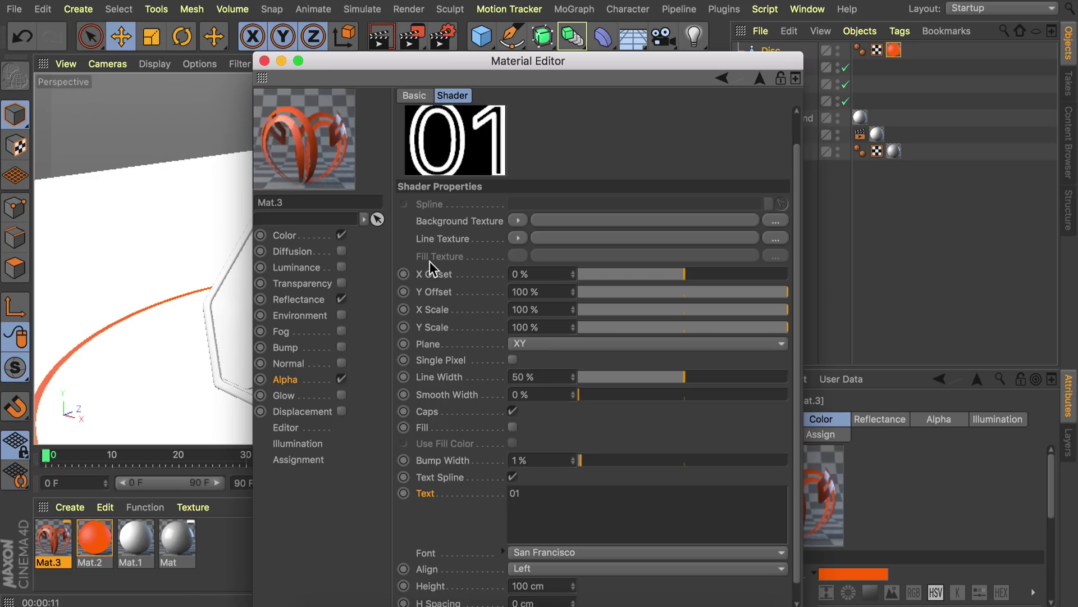
scroll(433, 270, up, 1)
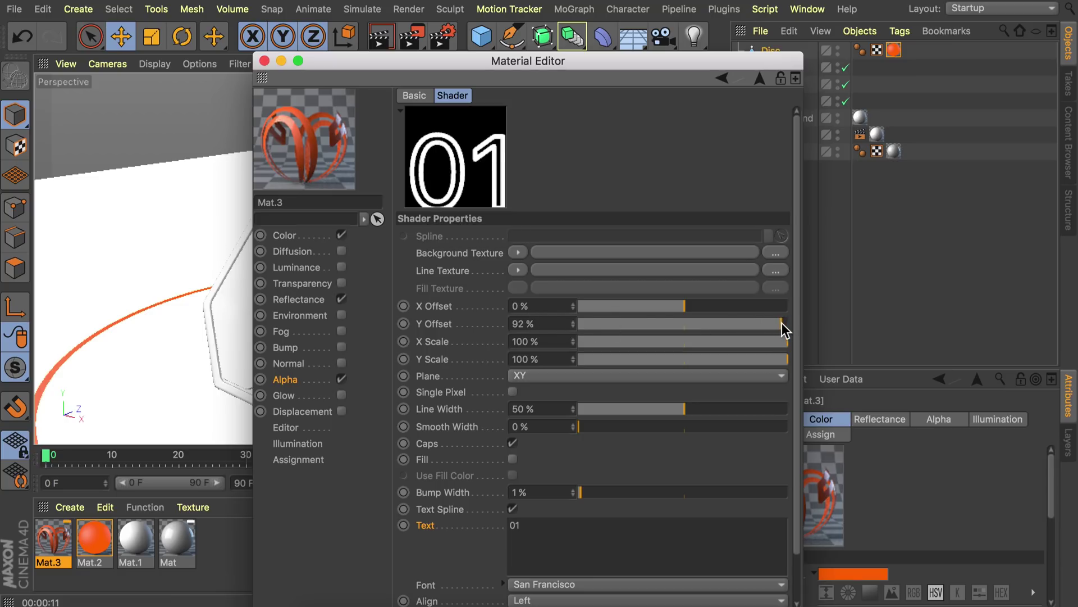
drag(784, 322, 784, 322)
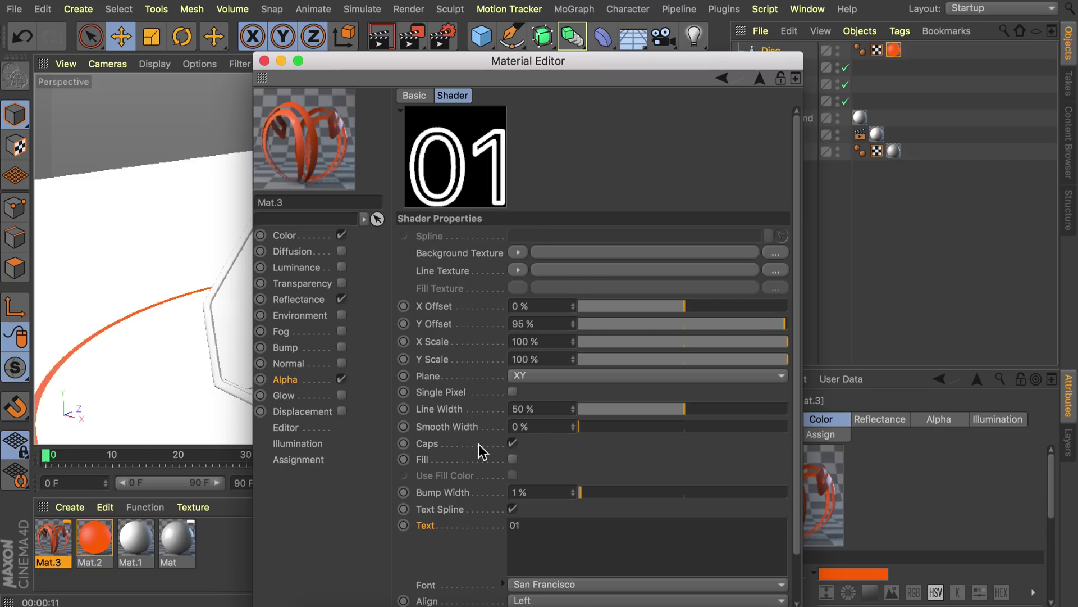
click(513, 459)
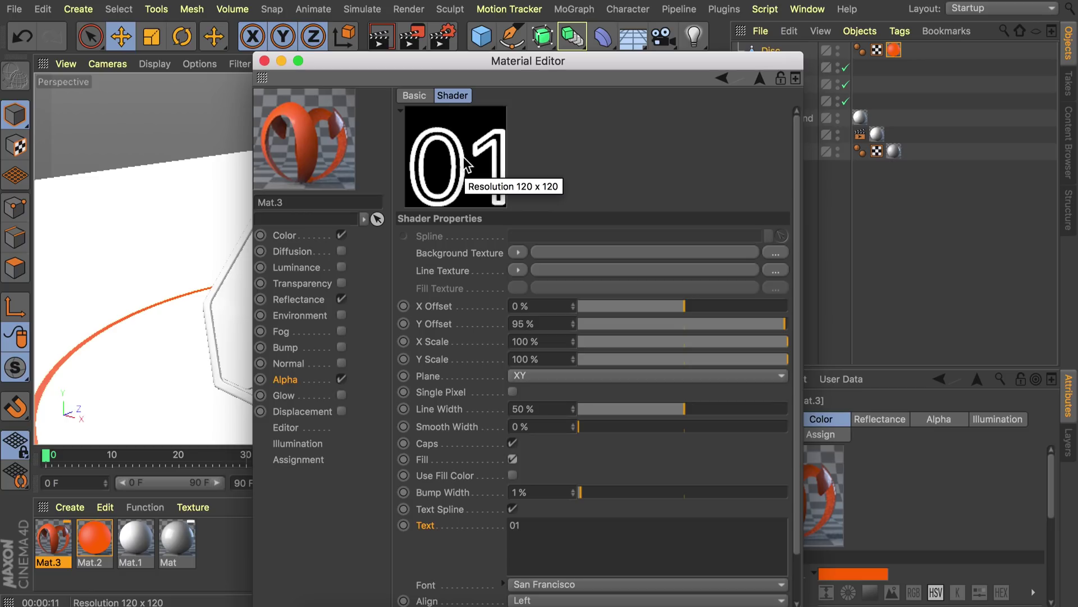
scroll(453, 561, down, 3)
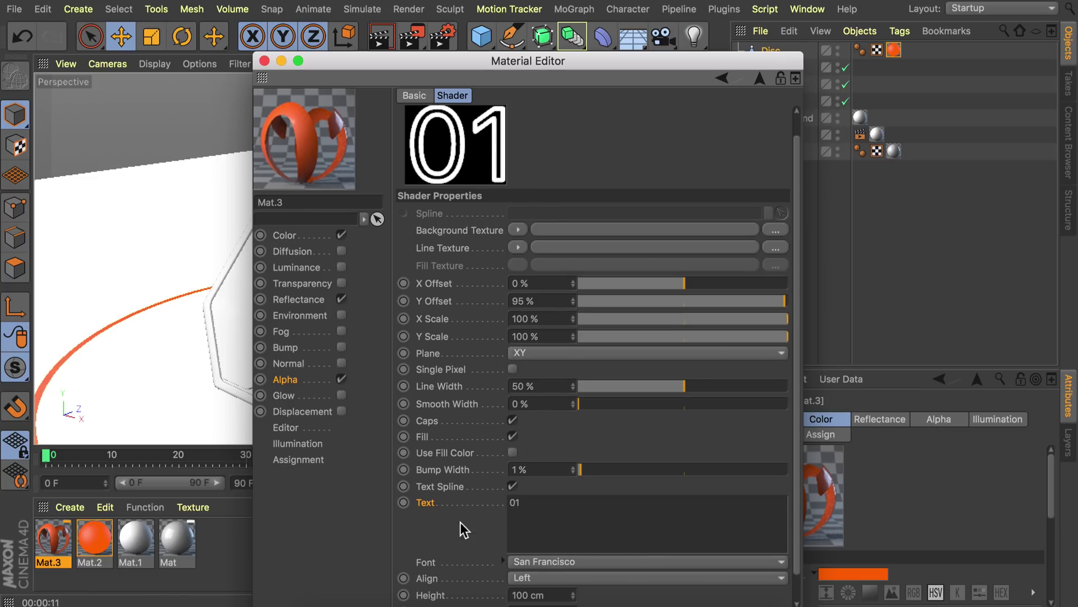
scroll(453, 562, up, 3)
- Apply the 01 material to the pyramid and close the material editor
drag(373, 61, 755, 62)
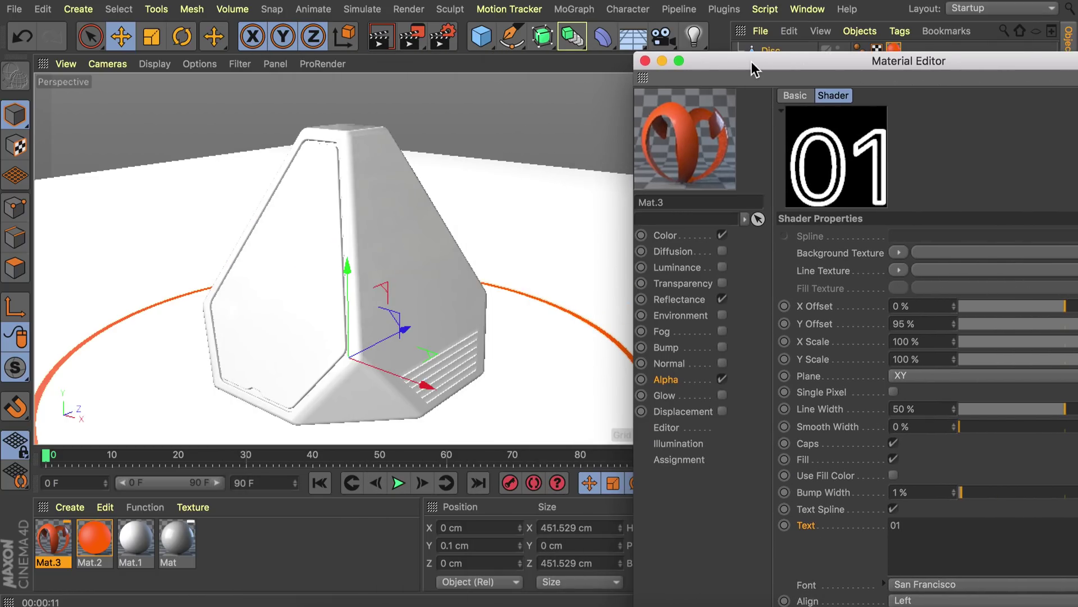
drag(48, 550, 279, 280)
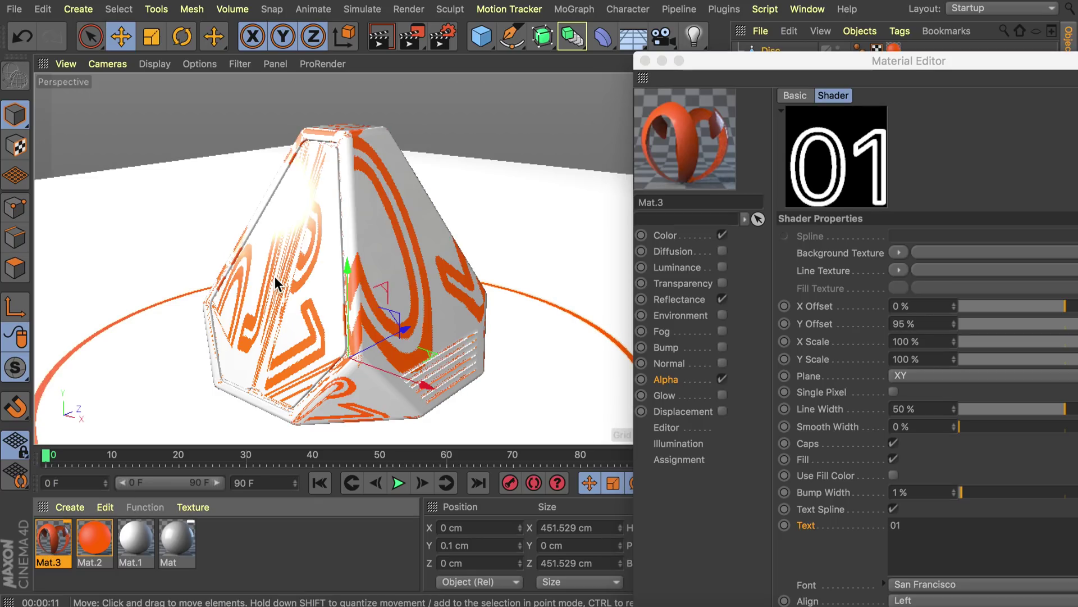
click(645, 61)
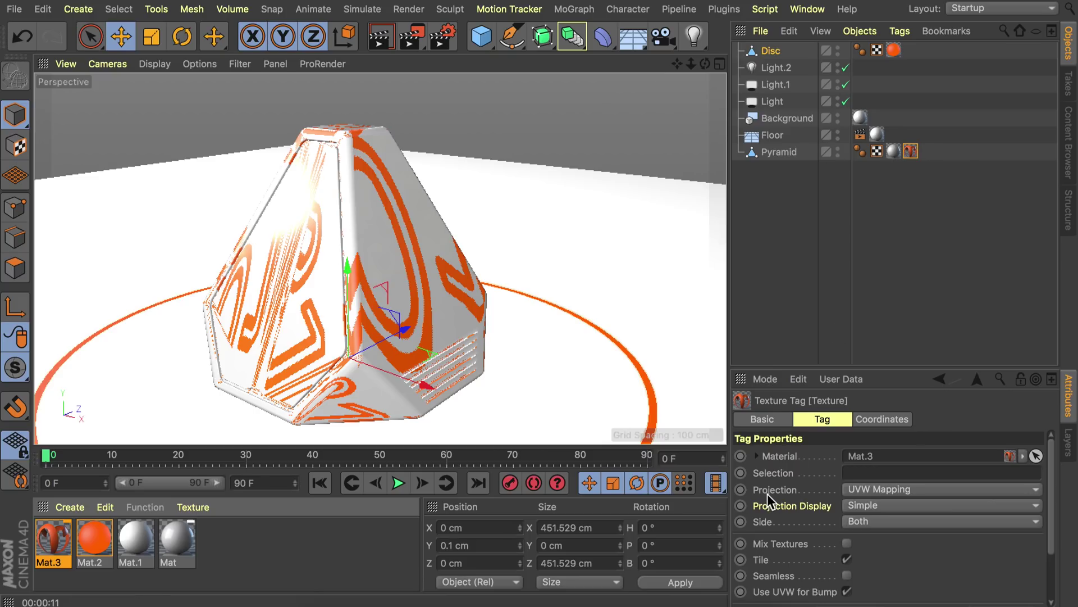
- Set the 01 texture's projection on the pyramid to Flat and scale it to about 24 cm in Texture mode
click(860, 491)
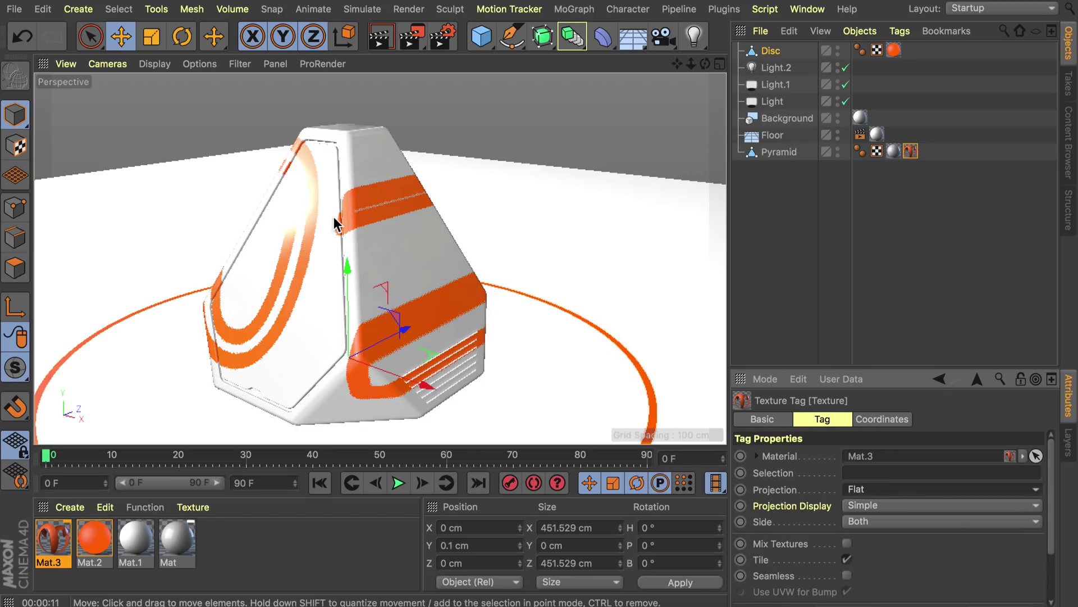
click(22, 145)
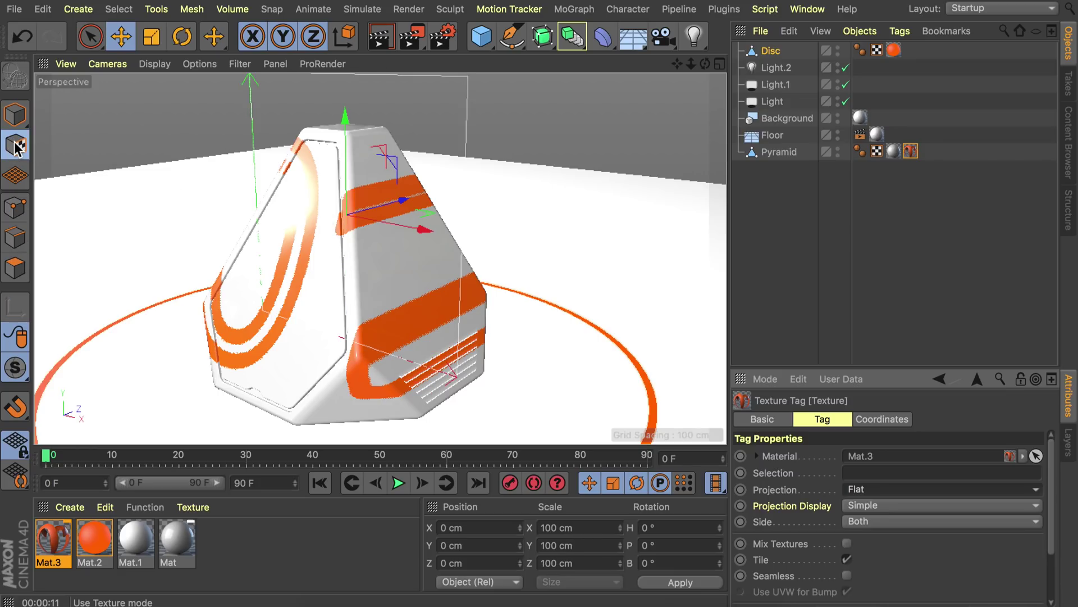
key(t)
drag(530, 202, 60, 226)
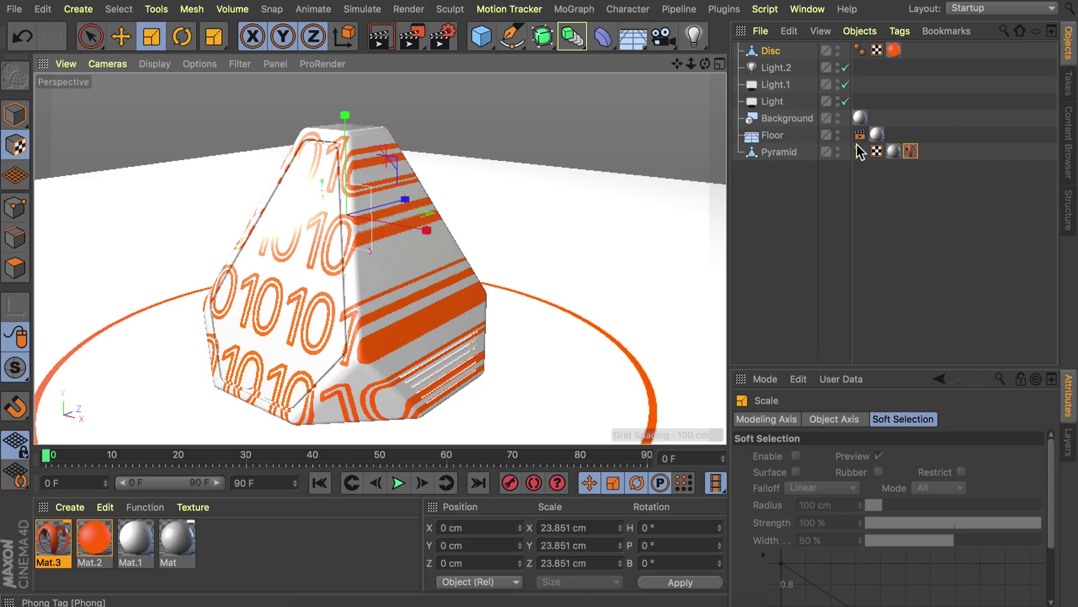
- Turn off tiling for the 01 texture and shrink it to about 16 cm
click(911, 151)
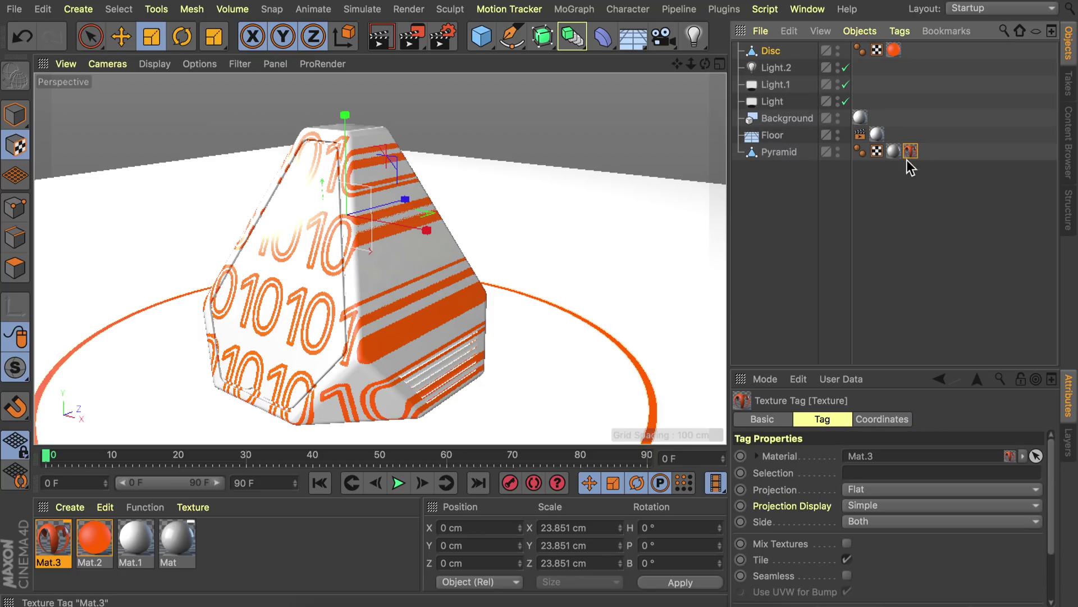
click(847, 559)
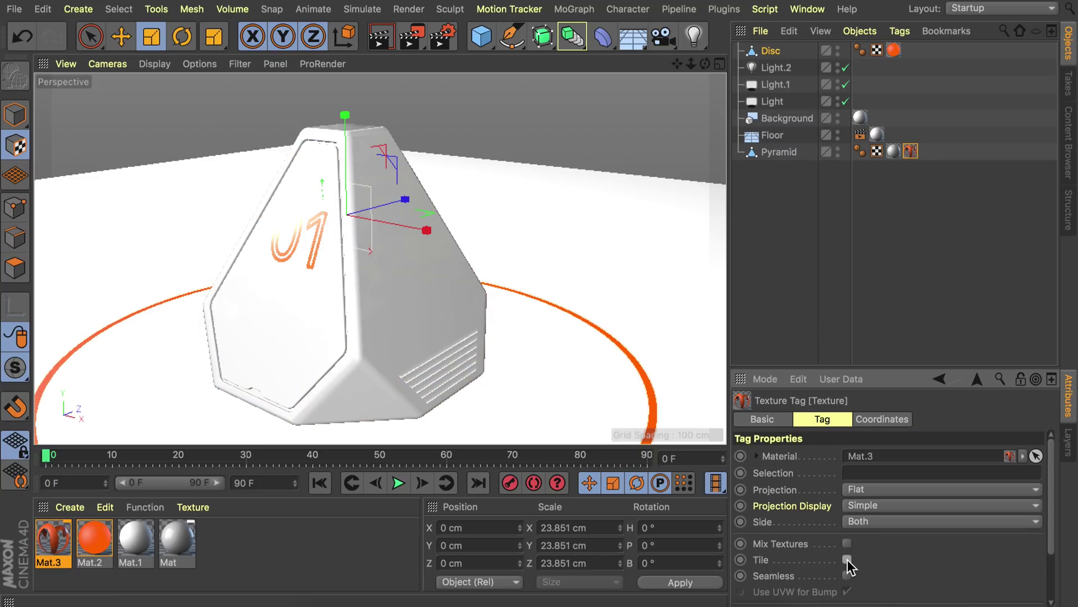
alt+drag(369, 218, 418, 237)
drag(466, 147, 238, 192)
- Move the 01 texture down to a Y position of about -6.6 cm and check it from the pyramid's other side
key(e)
drag(322, 153, 217, 199)
alt+drag(359, 224, 133, 218)
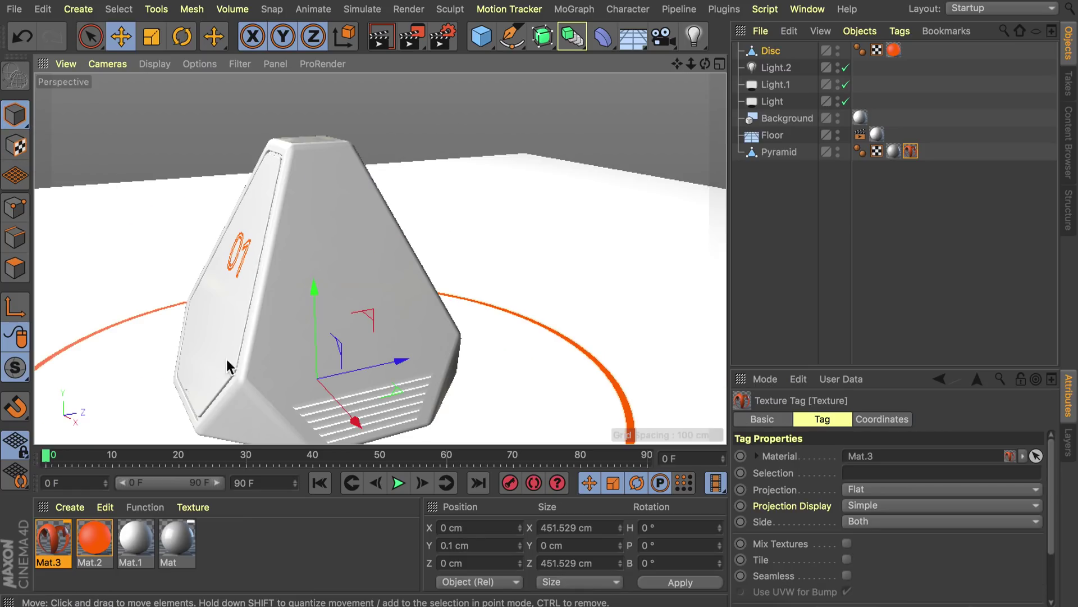
alt+drag(227, 359, 237, 325)
alt+middle_drag(238, 325, 380, 271)
- Select the pyramid object and switch to Polygon mode
click(777, 152)
click(777, 152)
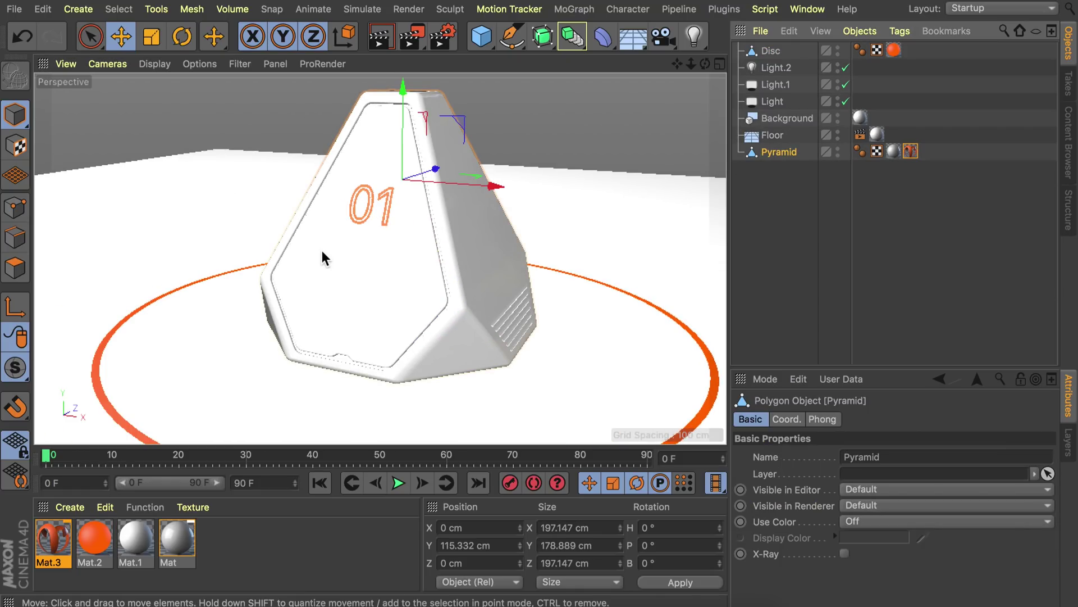
alt+right_drag(401, 268, 403, 237)
alt+drag(402, 237, 336, 237)
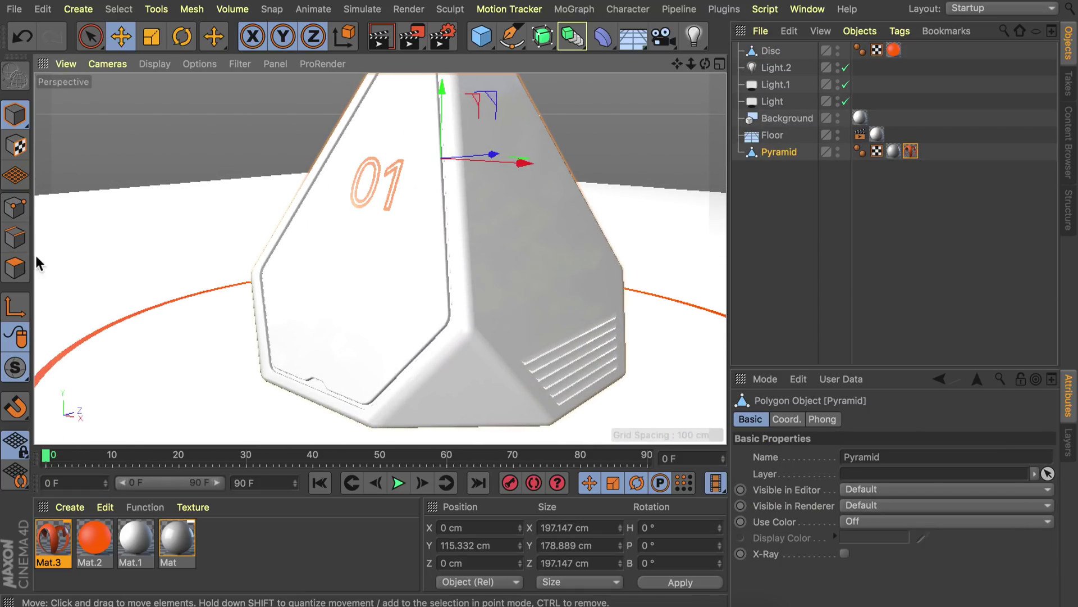
click(15, 267)
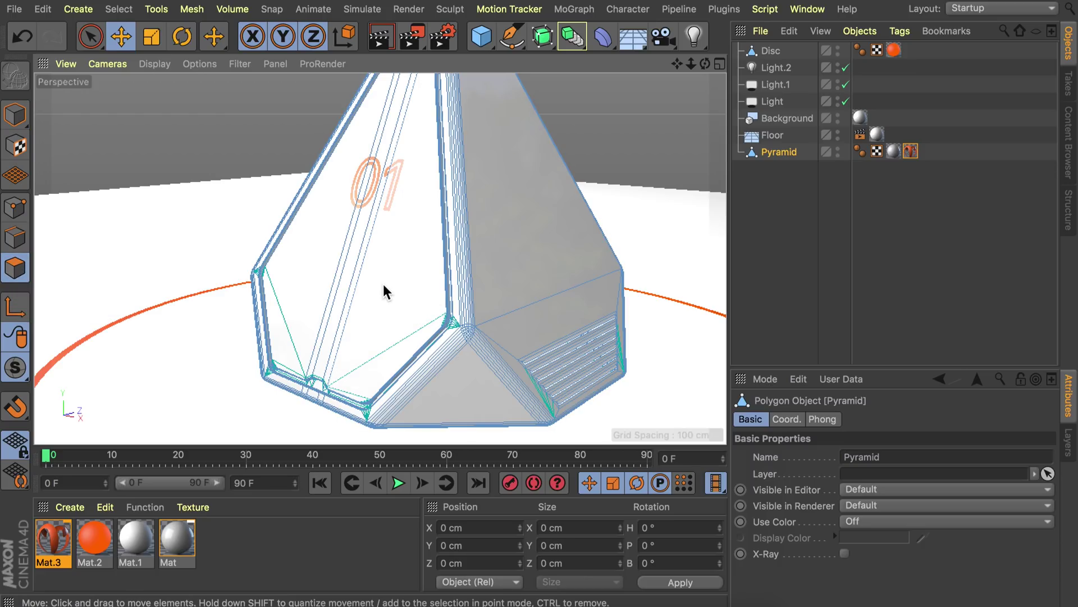
- Loop-select the polygon loops forming the front panel's side wall and rounded edge along the groove
scroll(440, 316, up, 10)
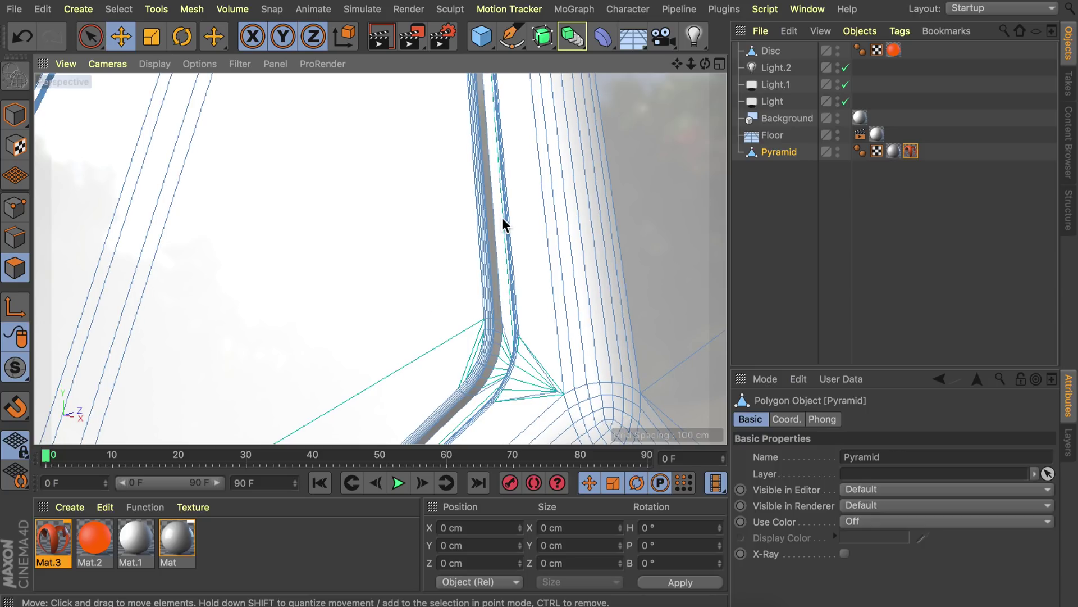
key(u)
key(l)
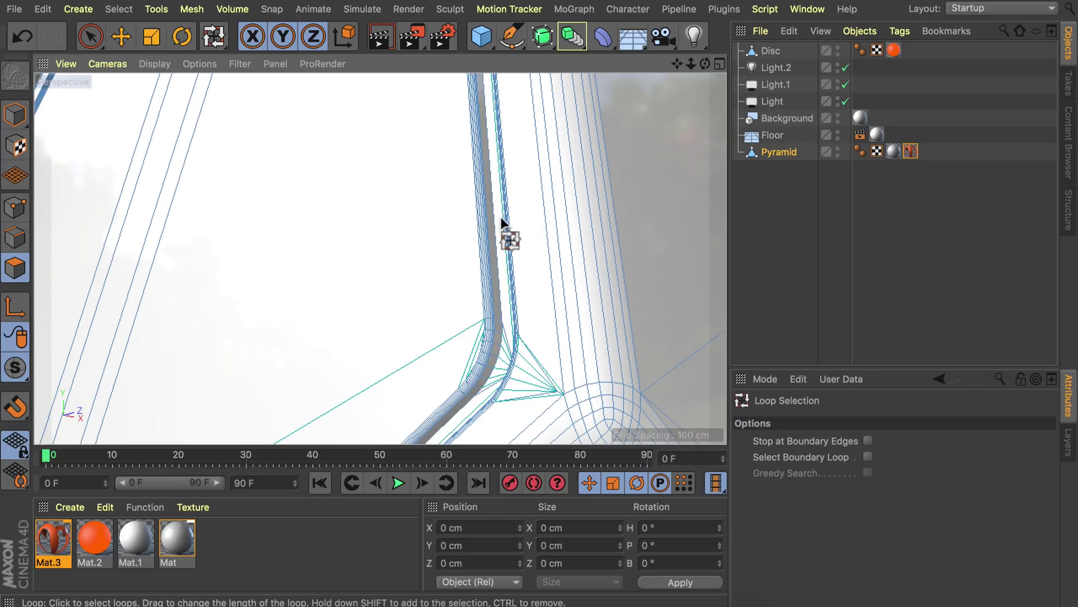
scroll(480, 347, up, 8)
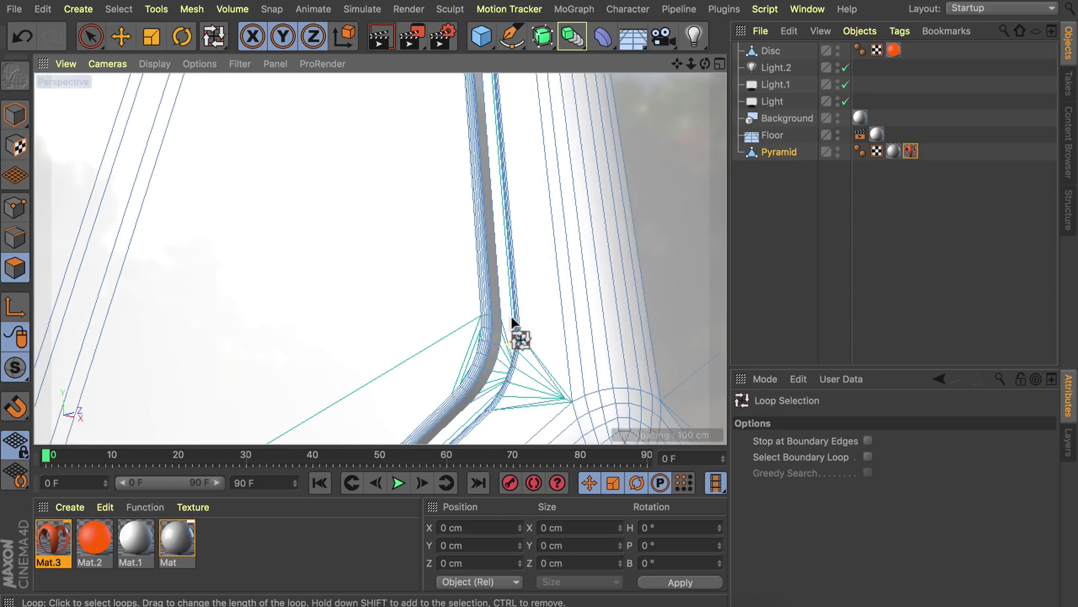
click(427, 172)
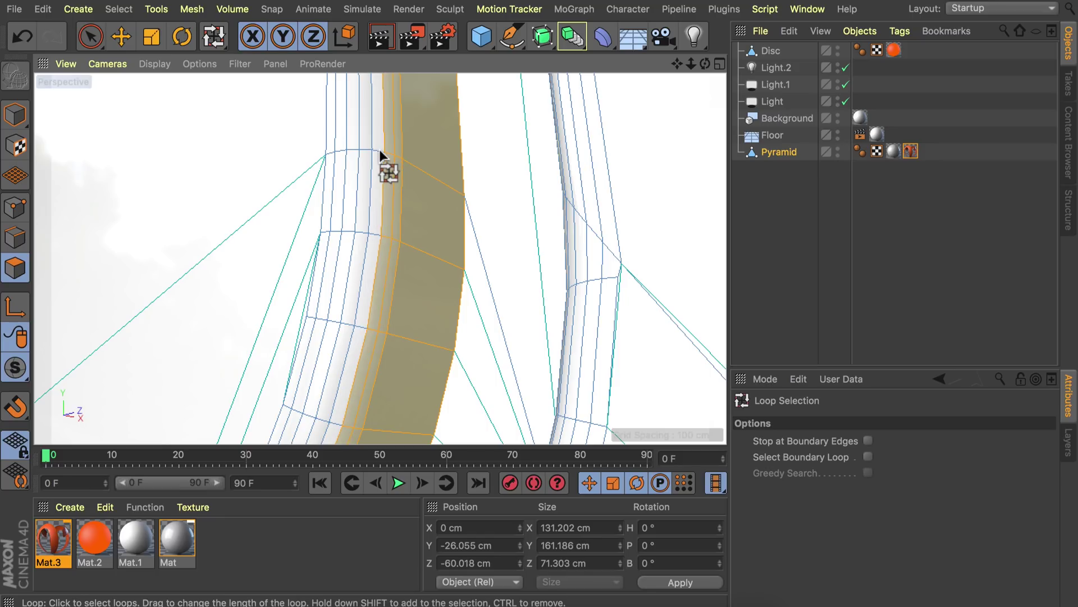
click(342, 163)
key(super+z)
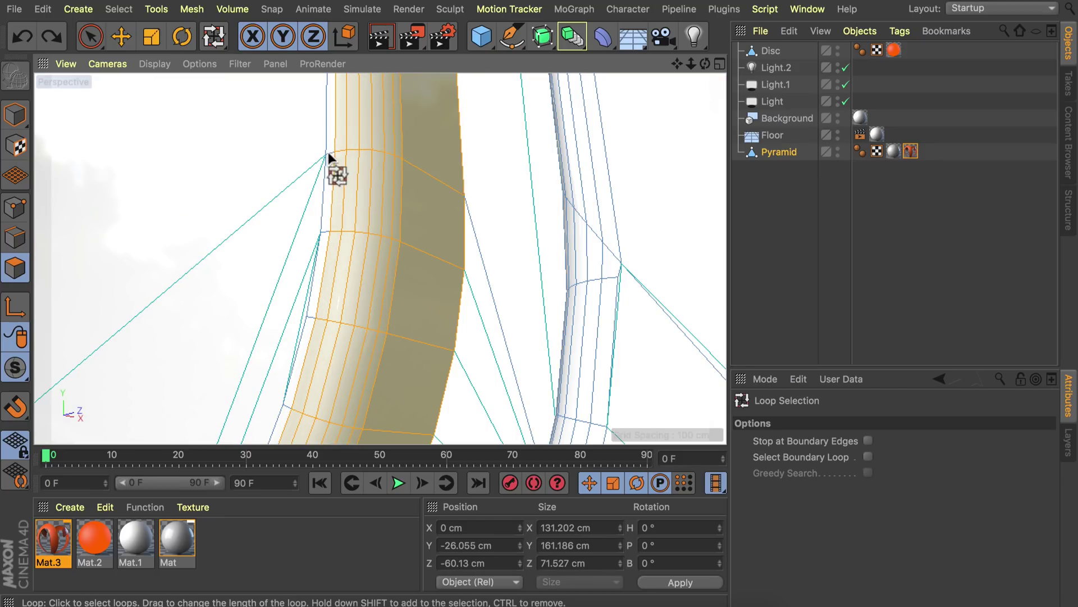
alt+drag(328, 150, 320, 329)
shift+click(318, 319)
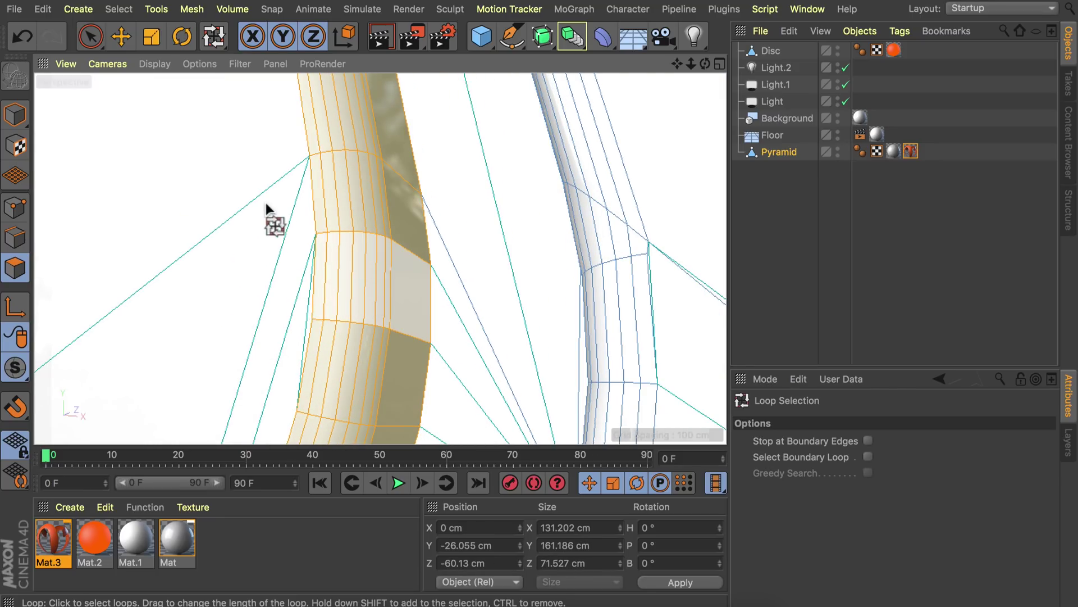
- Add the flat faces and groove strips of the front panel to the polygon selection with Live Selection
scroll(278, 191, down, 10)
key(e)
key(9)
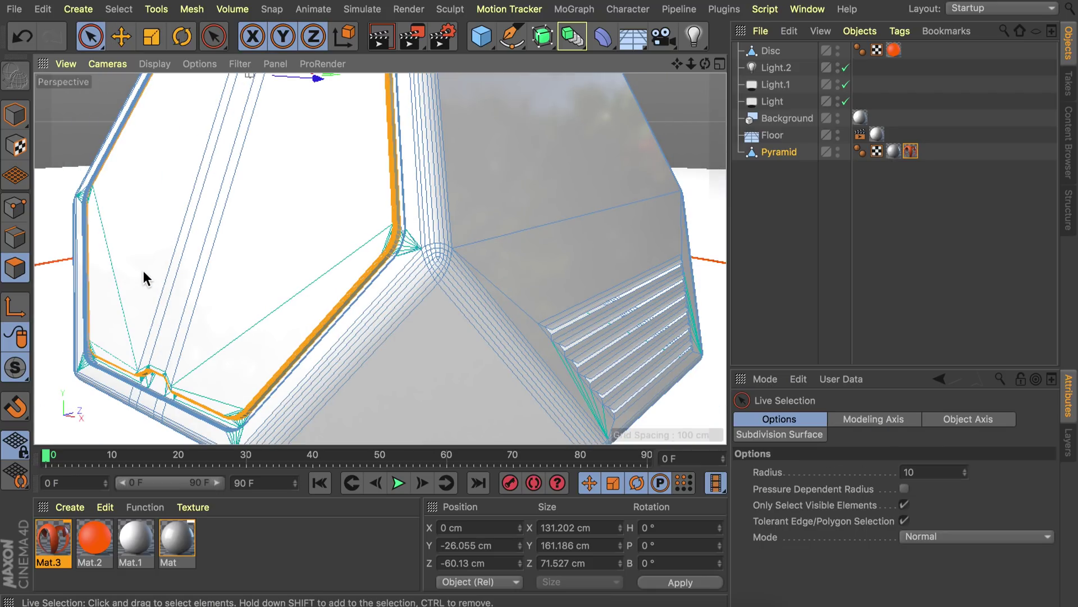
shift+click(180, 272)
shift+click(150, 243)
shift+click(235, 266)
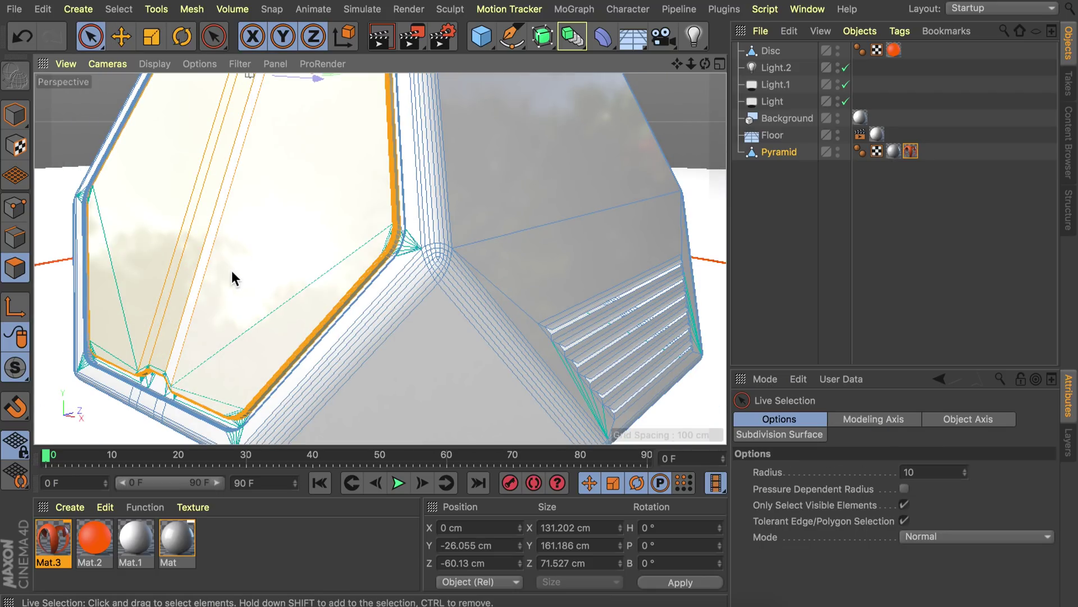
- Check the notch along the front panel's lower edge and complete the polygon selection there
scroll(171, 383, up, 6)
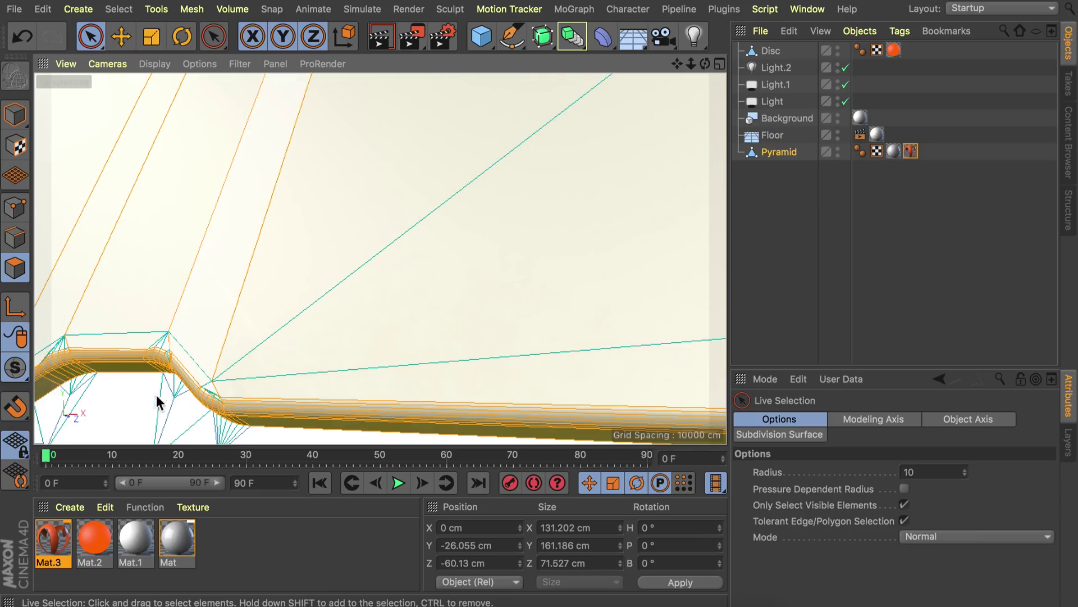
alt+middle_drag(225, 301, 441, 332)
scroll(225, 247, down, 2)
alt+middle_drag(224, 247, 494, 284)
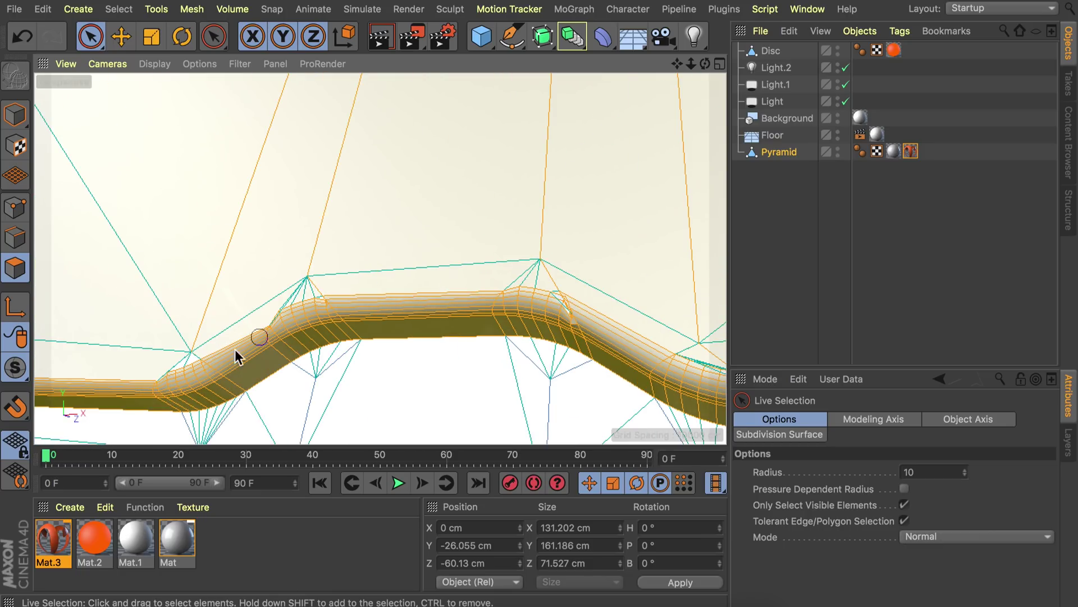
scroll(236, 353, down, 3)
alt+middle_drag(236, 352, 578, 350)
scroll(298, 323, up, 5)
alt+drag(268, 317, 452, 207)
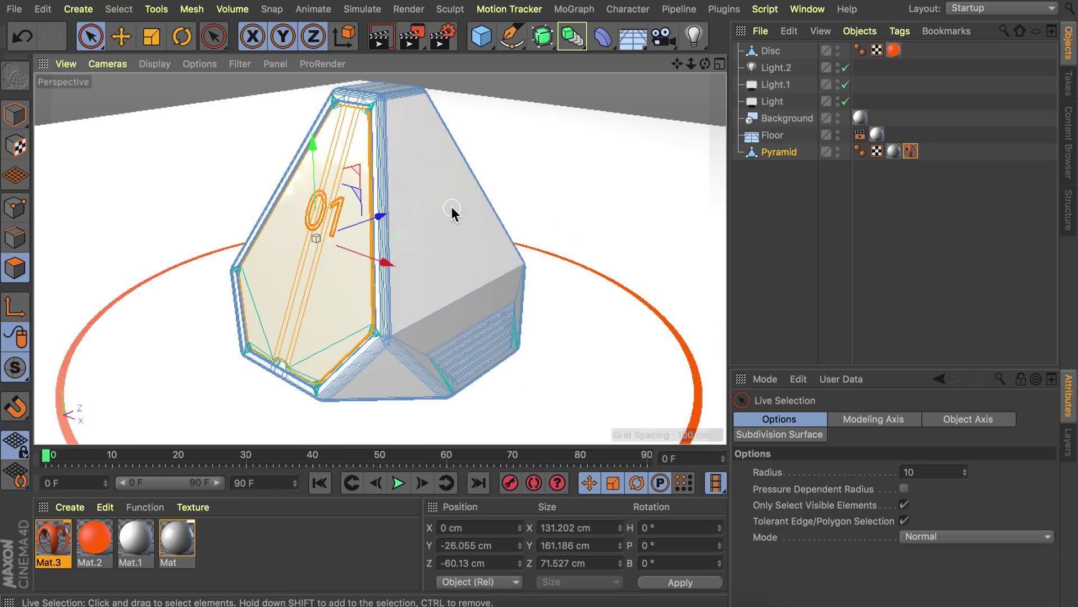
- Split the selected front-panel polygons into a separate object and delete them from the original pyramid
right_click(529, 174)
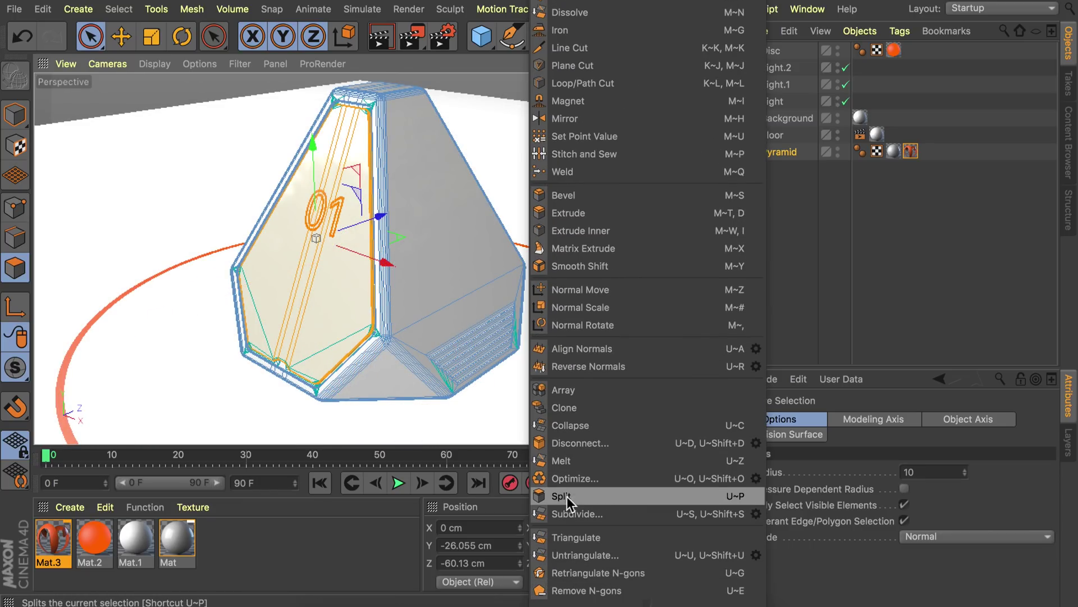
click(562, 495)
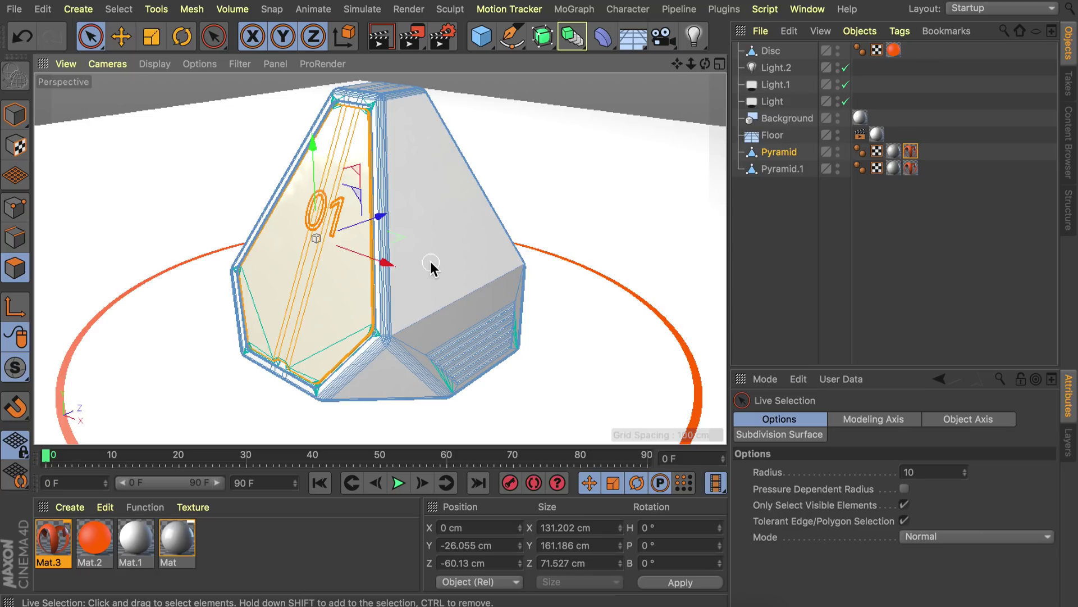
key(Delete)
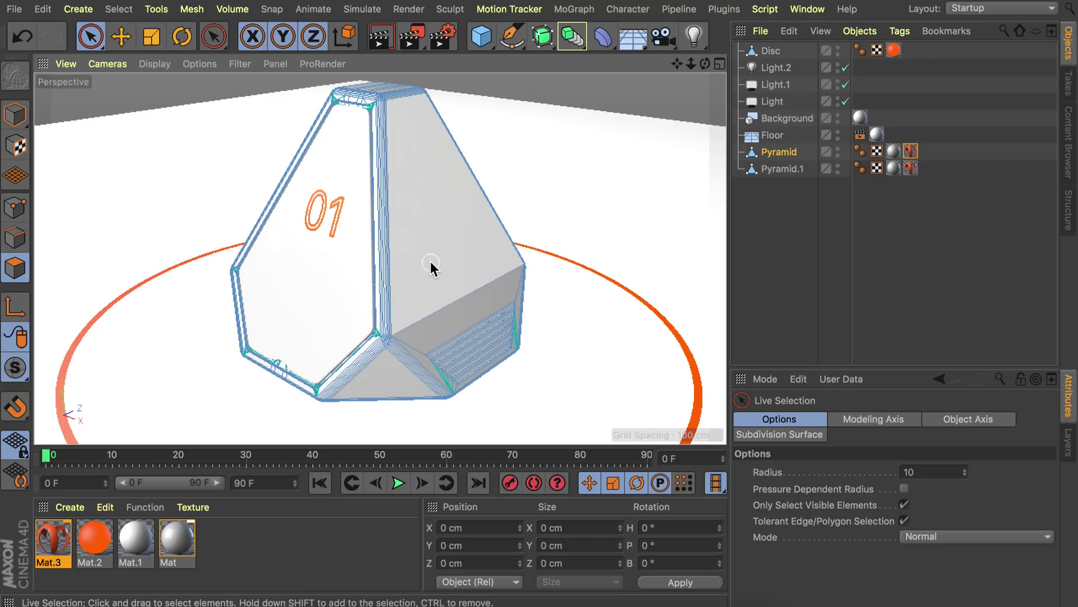
- Rename the split-off panel object to Door and the original pyramid to Box
click(790, 168)
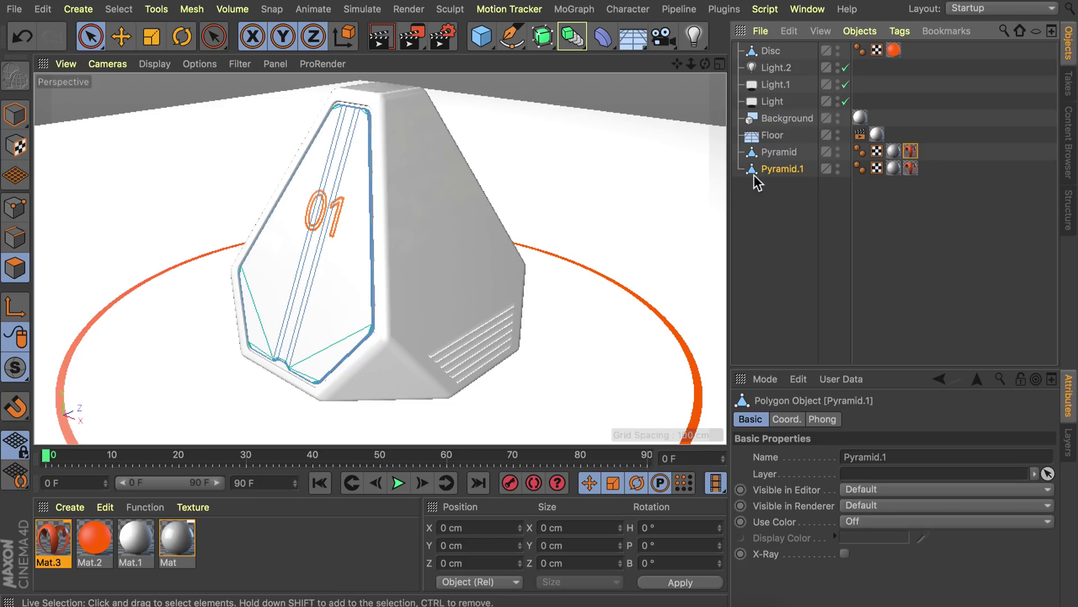
double_click(782, 168)
text(Door)
key(Return)
double_click(778, 151)
text(Box)
key(Return)
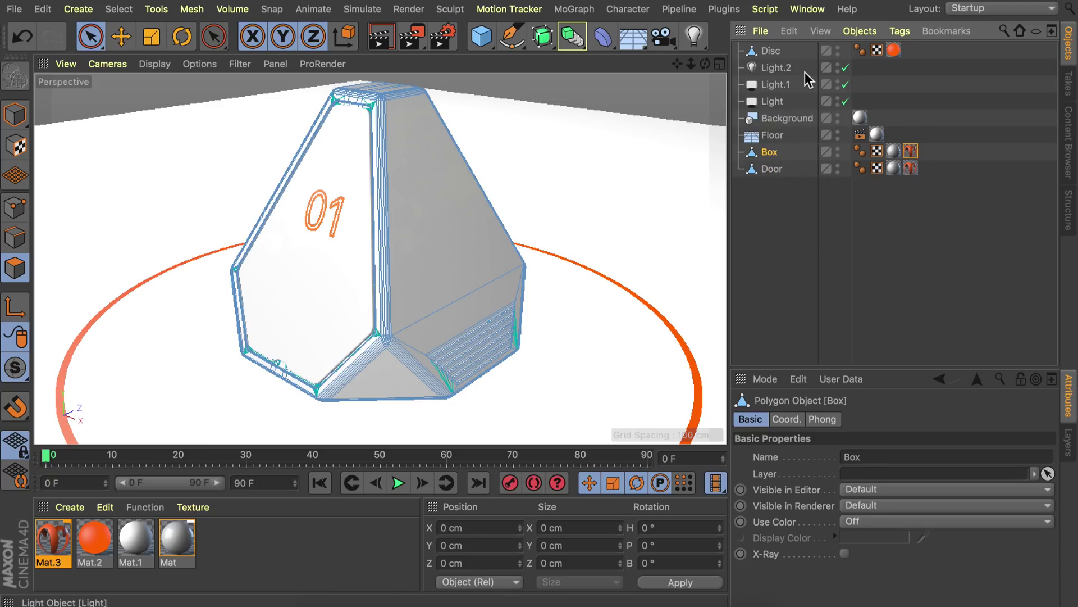
- Hide Light, Light.1 and Light.2 in the viewport and inspect the gap around the front panel
click(837, 82)
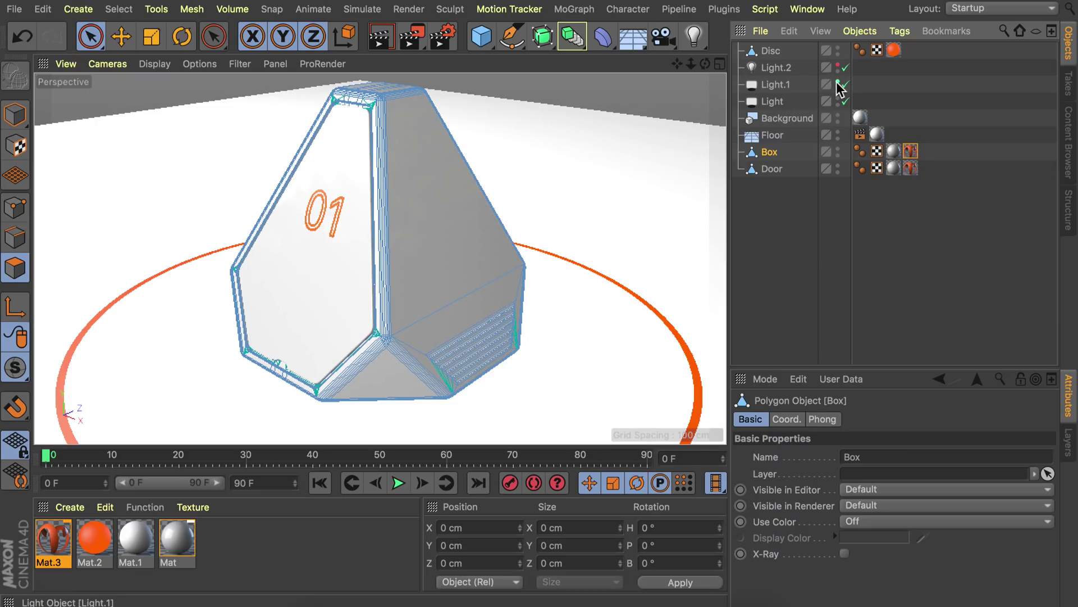
click(837, 100)
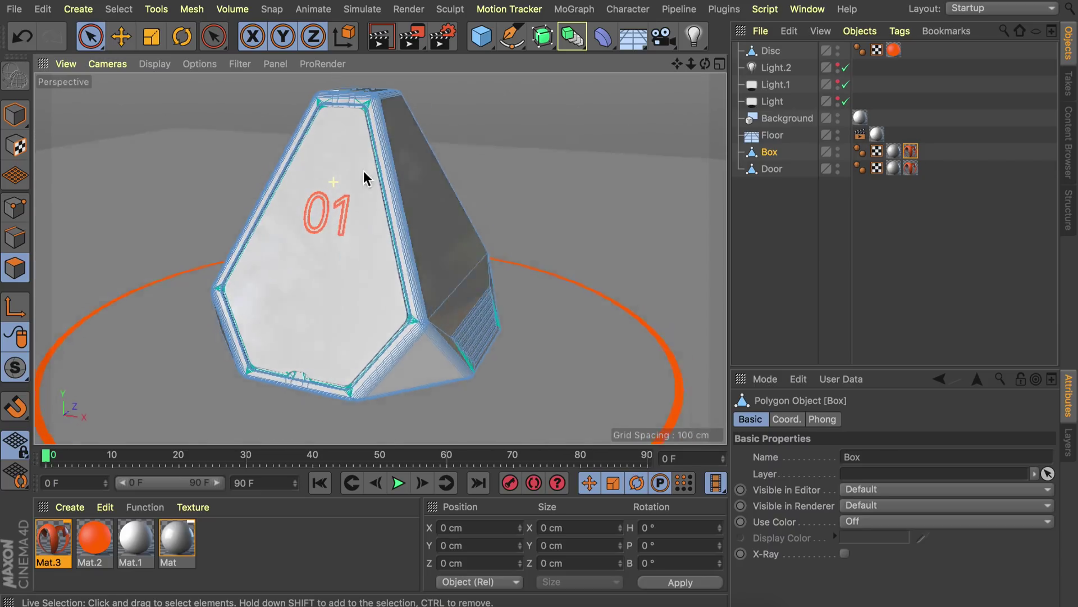
alt+drag(364, 179, 373, 184)
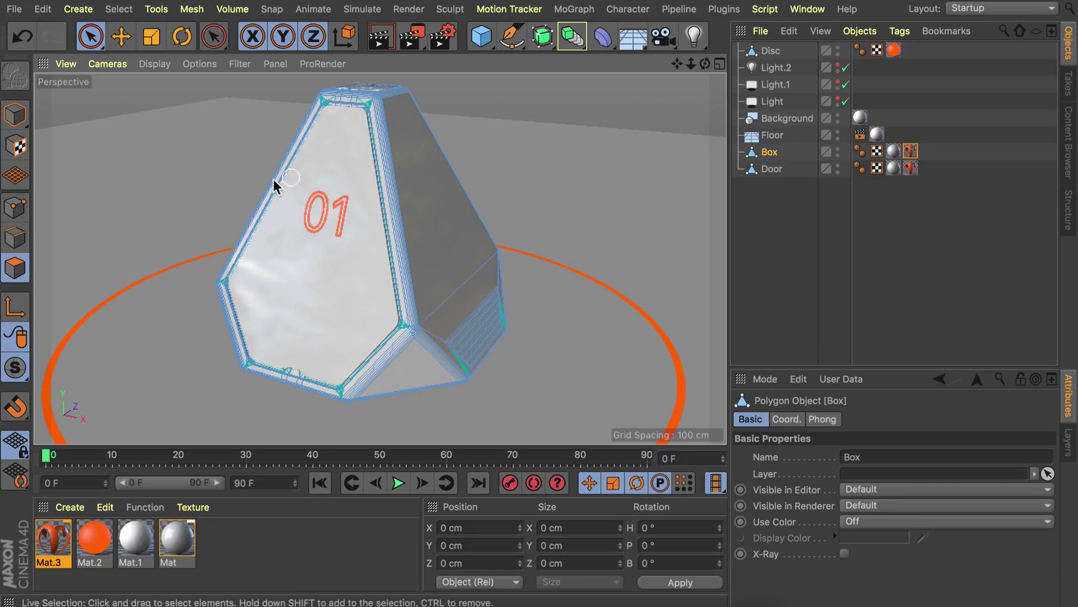
scroll(414, 221, up, 2)
scroll(414, 219, up, 3)
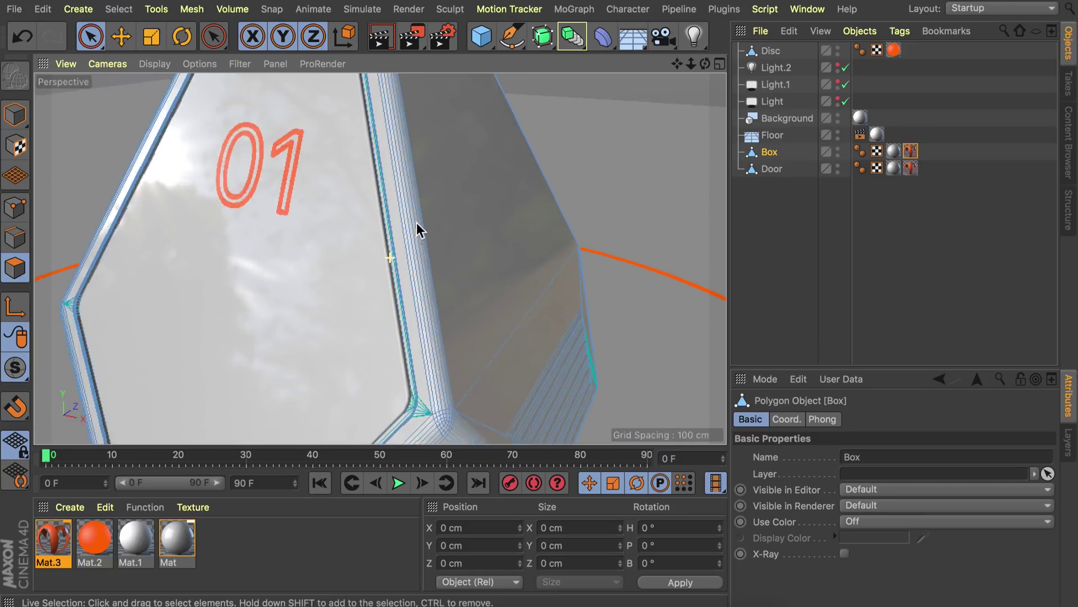
scroll(416, 223, down, 2)
- Hide the Door object in the editor and renderer to expose the inside of the box
click(837, 169)
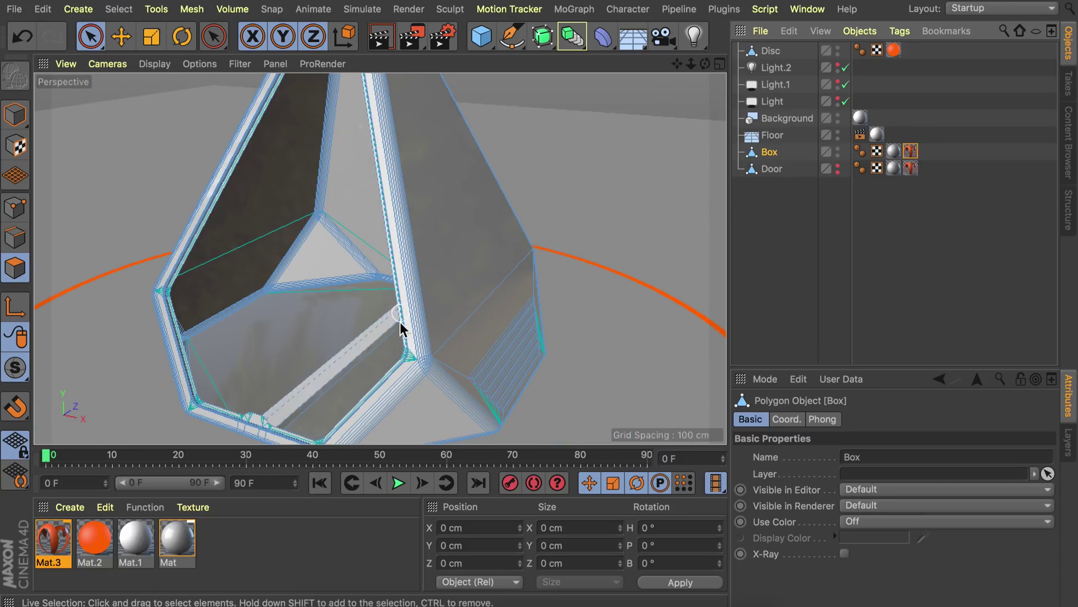
scroll(416, 343, up, 3)
scroll(432, 319, up, 1)
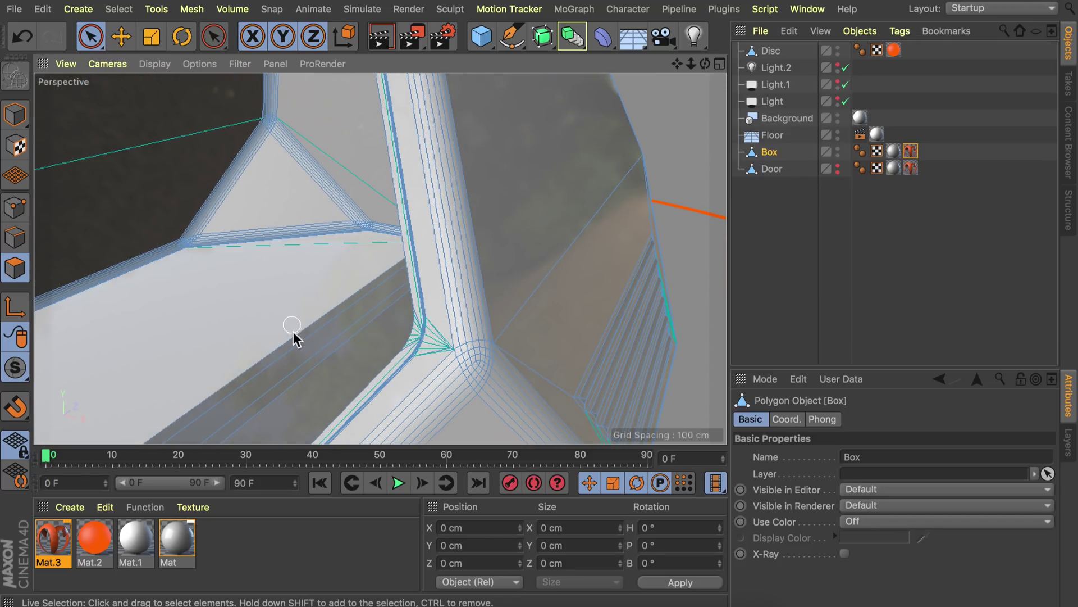
- Create a new material and set its color to H 224°, S 13% and V 22%
double_click(250, 549)
double_click(66, 541)
click(290, 235)
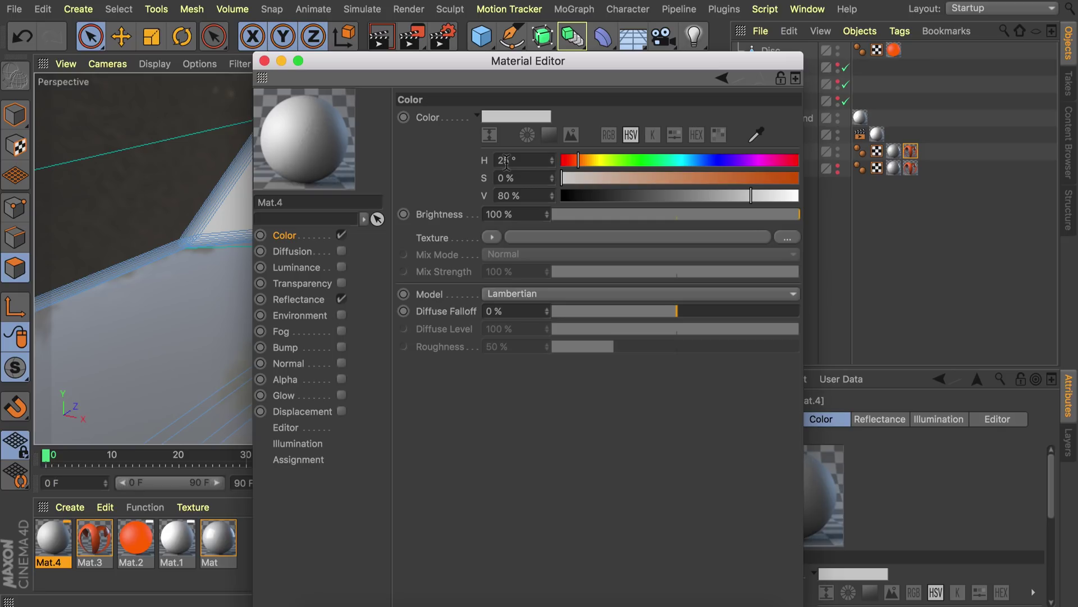
text(224)
key(Tab)
text(13)
key(Tab)
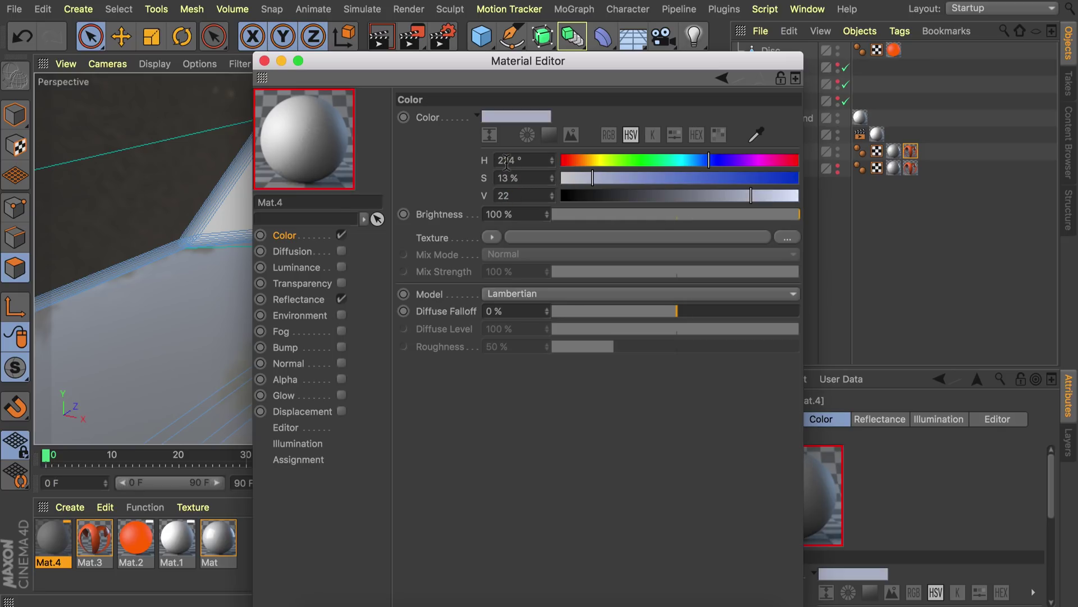
text(22)
key(Return)
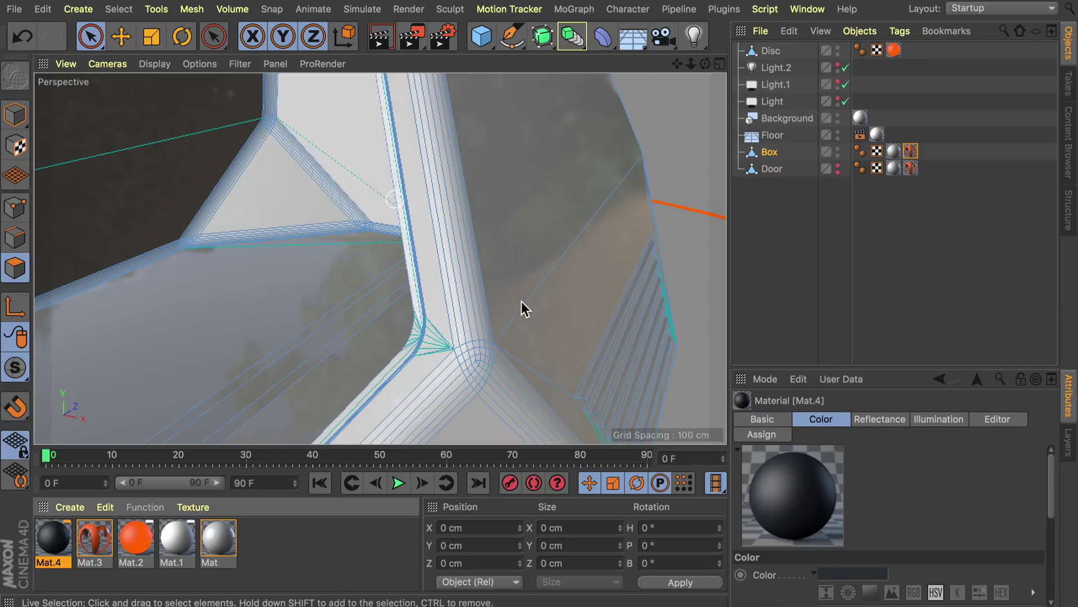
- Select the Box polygons forming the inner lip along the bottom of the door opening, including the notch
key(u)
key(l)
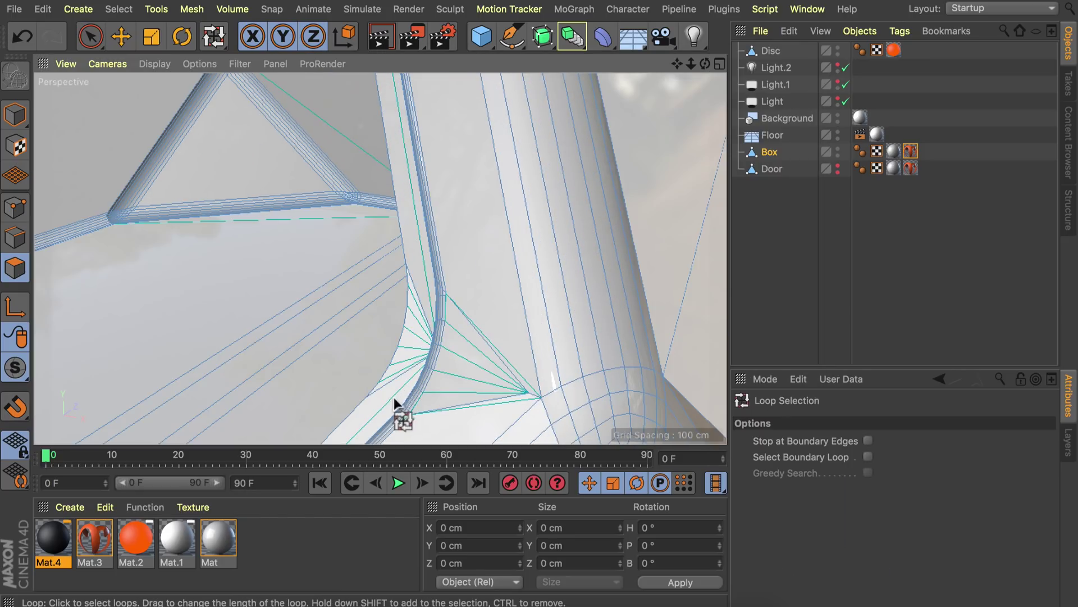
key(space)
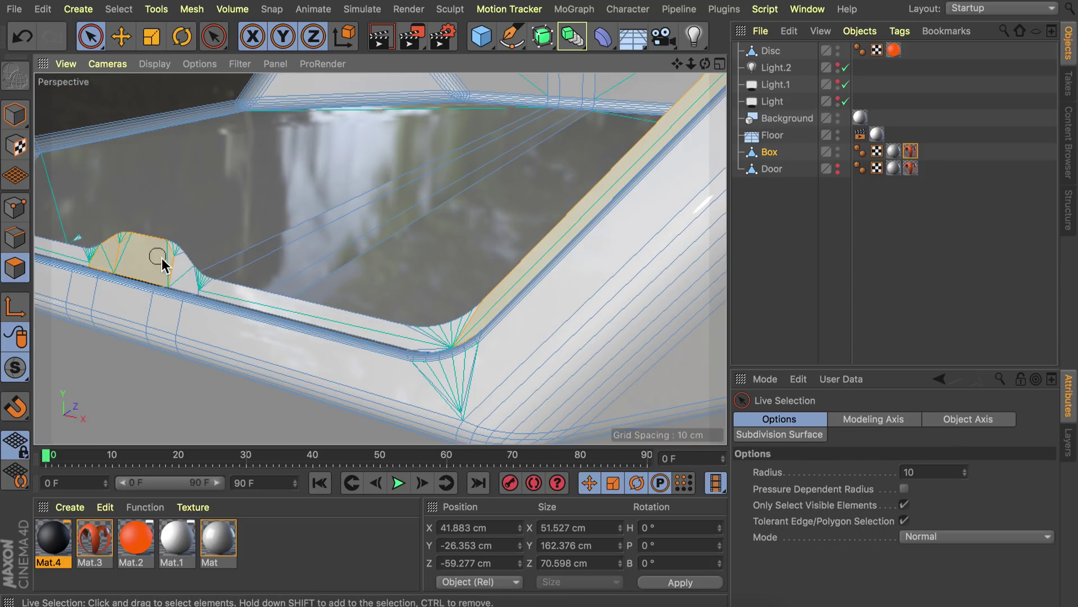
click(414, 362)
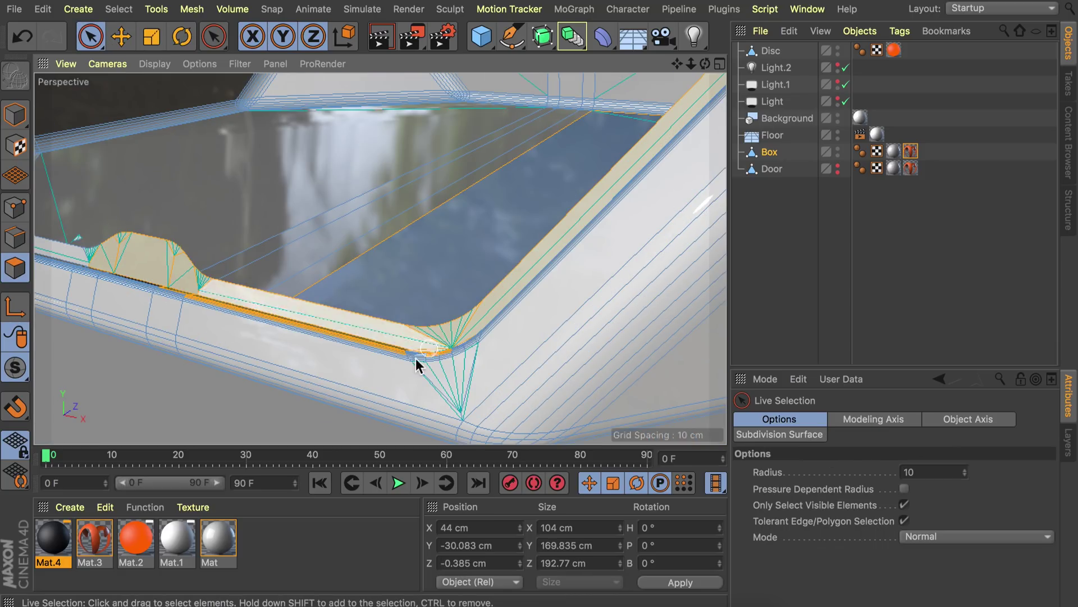
scroll(401, 349, up, 3)
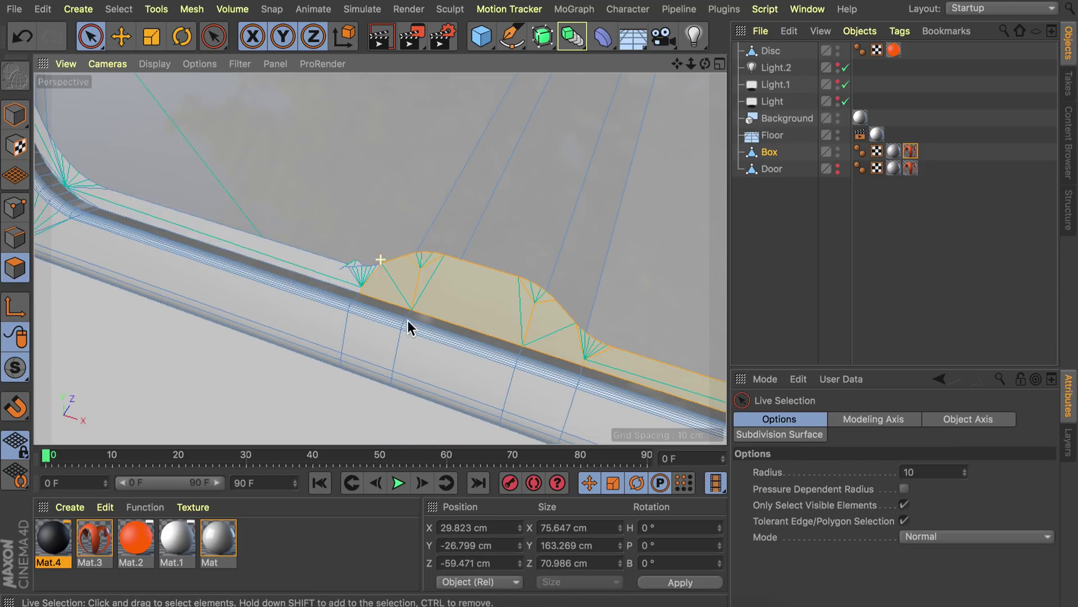
shift+click(354, 283)
alt+middle_drag(381, 296, 525, 323)
scroll(525, 323, up, 3)
alt+drag(525, 322, 463, 260)
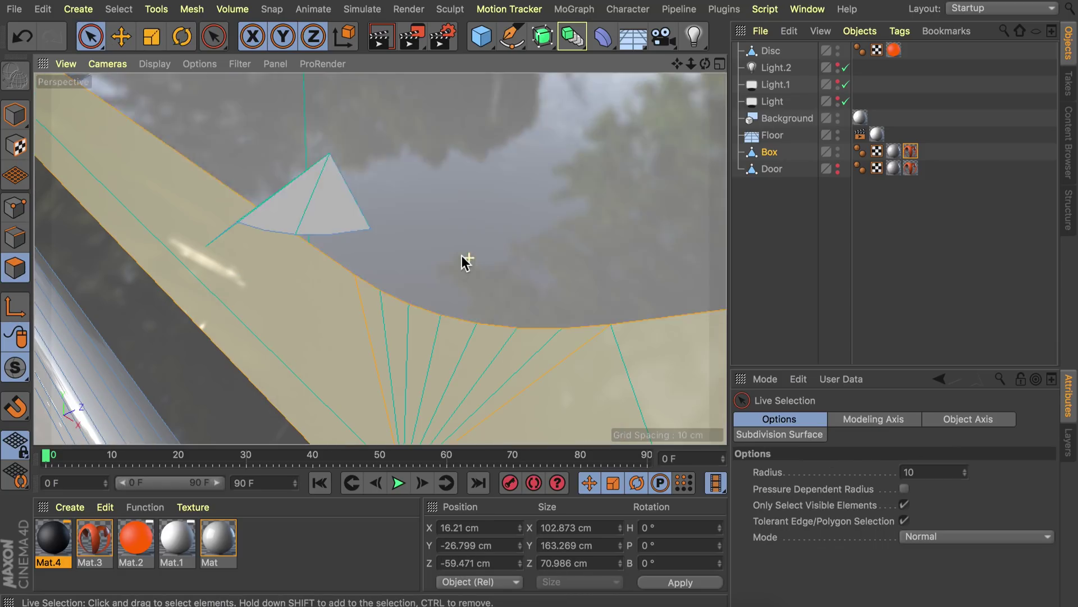
- Add the remaining lip polygons around the door opening to the selection and apply Mat.4 to them
alt+right_drag(315, 201, 264, 183)
alt+middle_drag(264, 184, 233, 268)
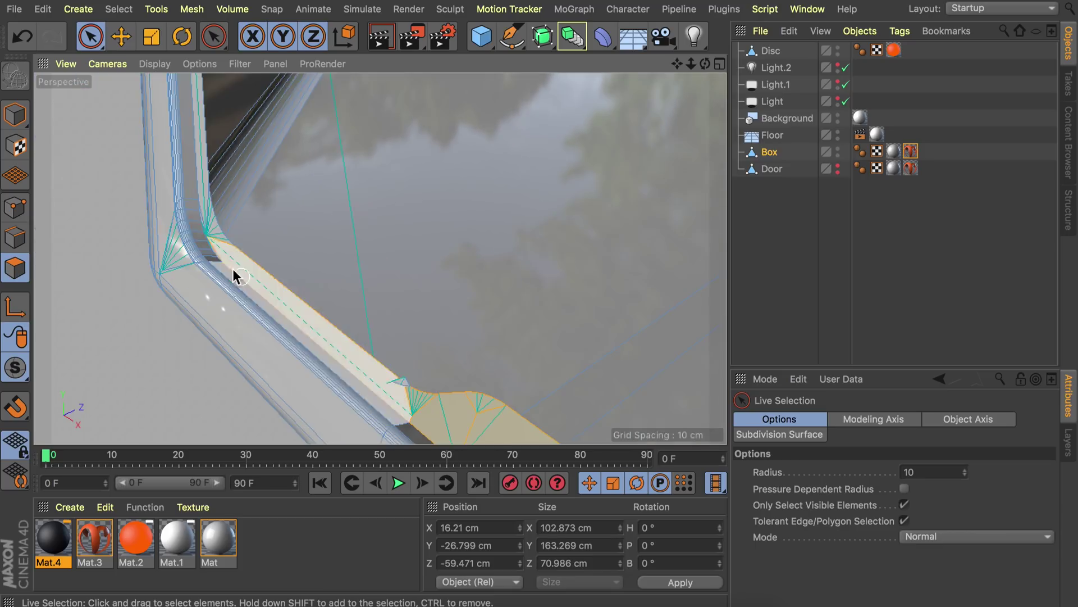
alt+drag(232, 268, 219, 236)
shift+click(216, 229)
alt+drag(218, 194, 530, 193)
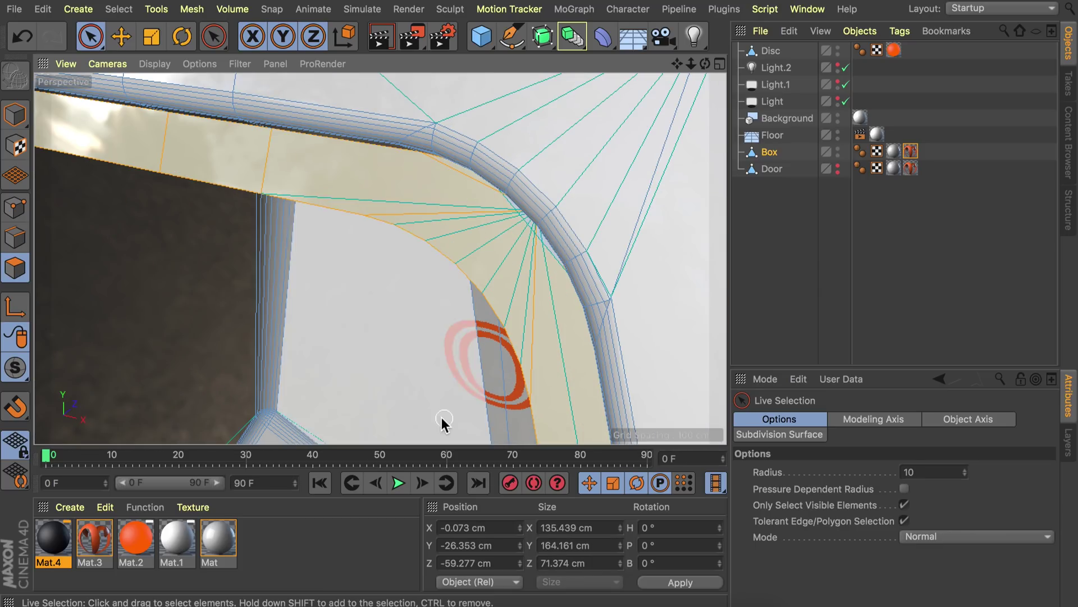
alt+drag(393, 169, 281, 231)
drag(66, 525, 331, 163)
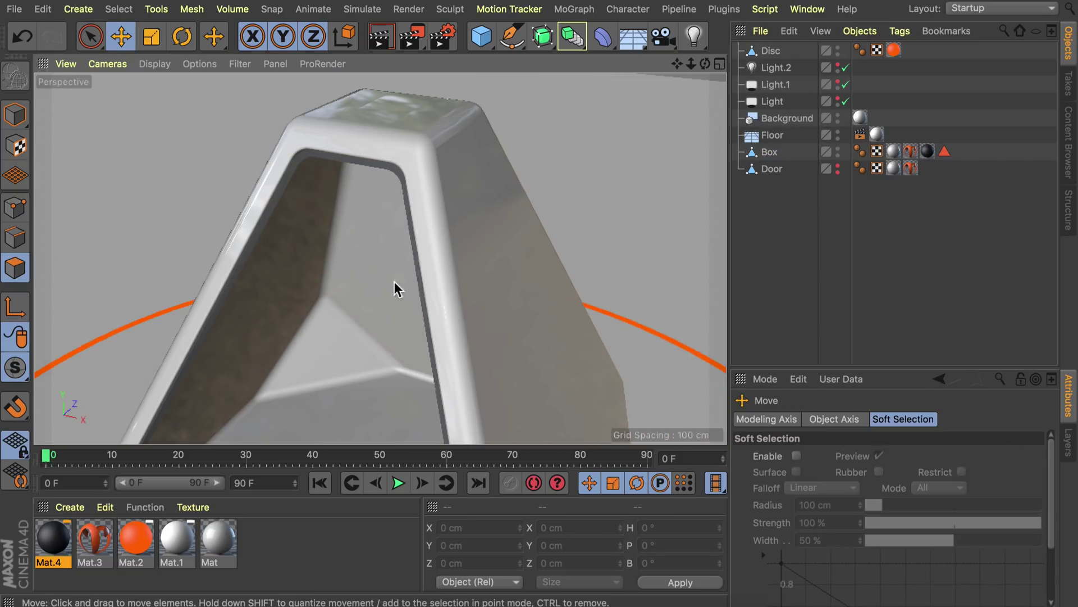
- Try to select the Box's interior faces and edges individually with Live Selection
mouse_move(395, 288)
alt+mouse_down()
mouse_move(465, 217)
mouse_move(395, 171)
alt+mouse_up()
click(301, 200)
key(9)
mouse_move(232, 288)
mouse_down()
mouse_move(200, 276)
mouse_move(211, 308)
mouse_up()
scroll(211, 309, up, 5)
shift+click(471, 185)
scroll(480, 205, down, 5)
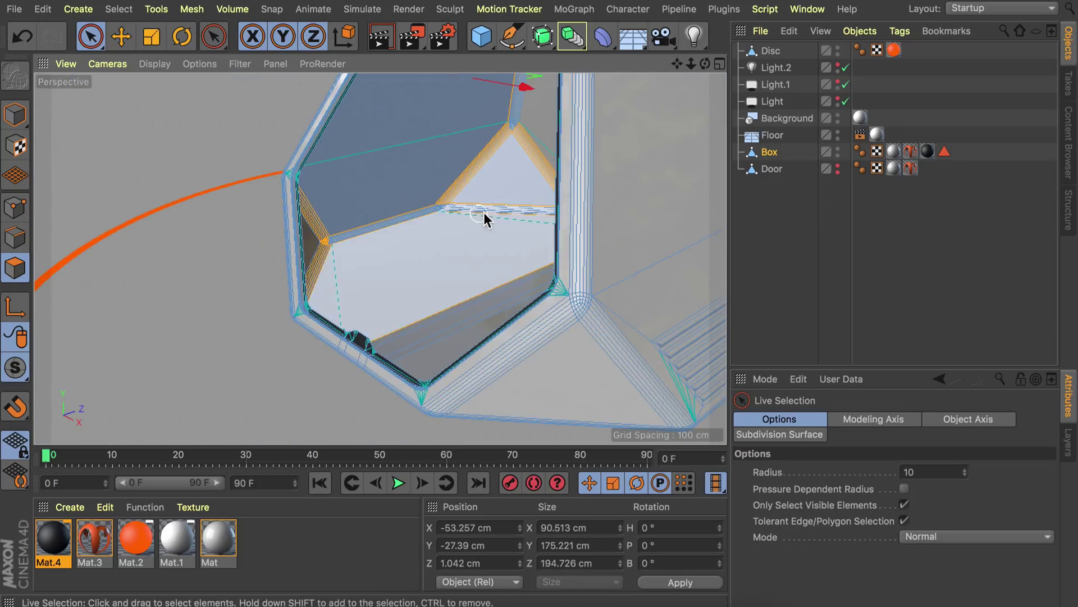
alt+drag(484, 212, 508, 203)
scroll(508, 204, down, 5)
alt+middle_drag(479, 226, 352, 290)
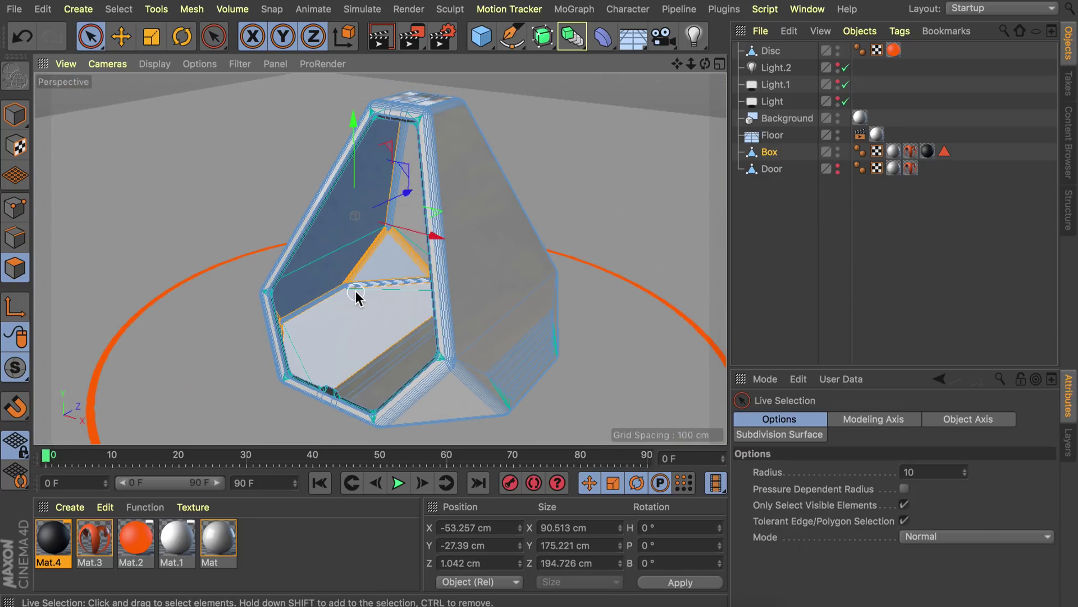
- Select all Box polygons, apply Mat.4 to them with Side set to Back, and deselect the object
key(ctrl+a)
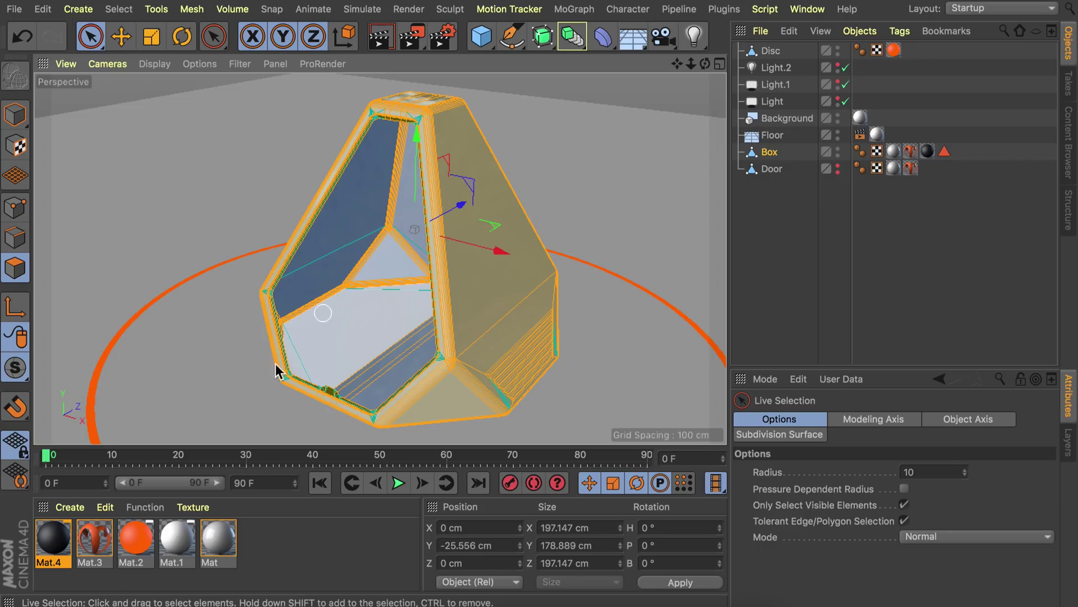
drag(54, 550, 792, 153)
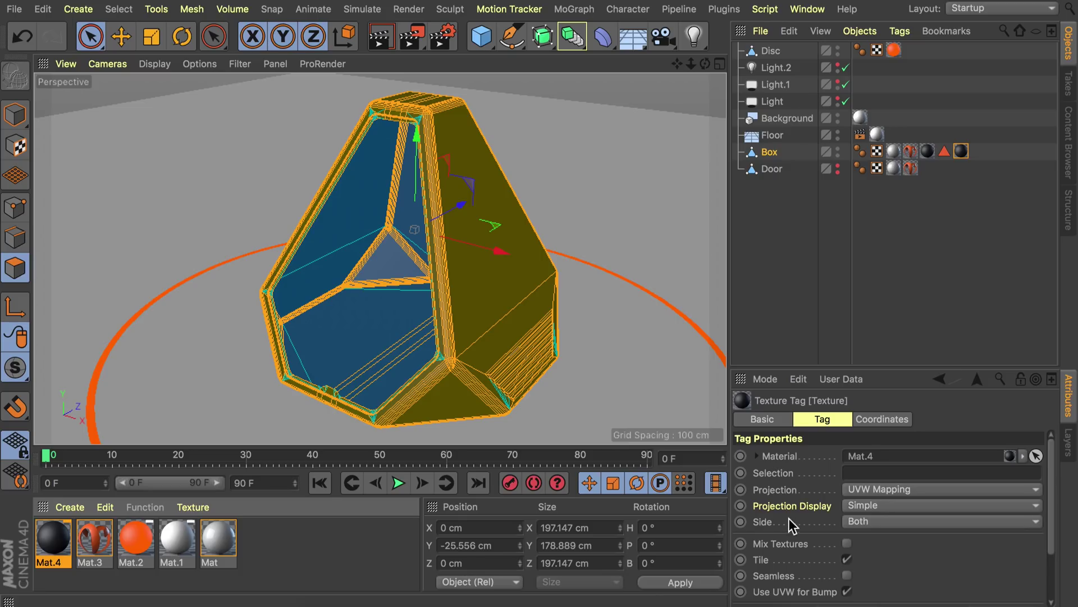
click(864, 523)
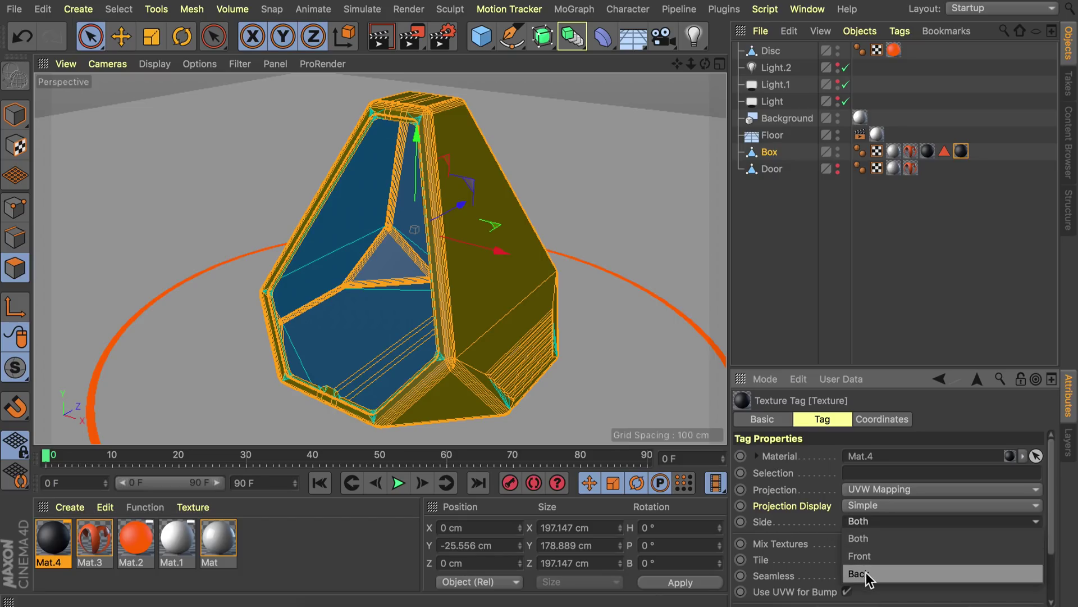
click(867, 572)
key(e)
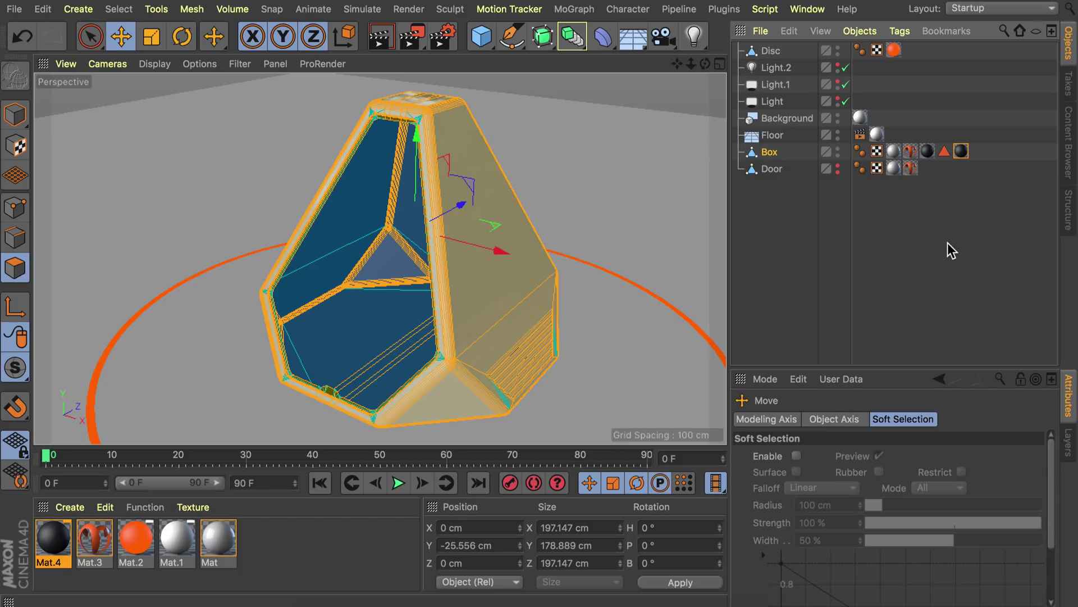
click(951, 250)
- Make the Door object visible again and render the view
alt+drag(440, 233, 713, 214)
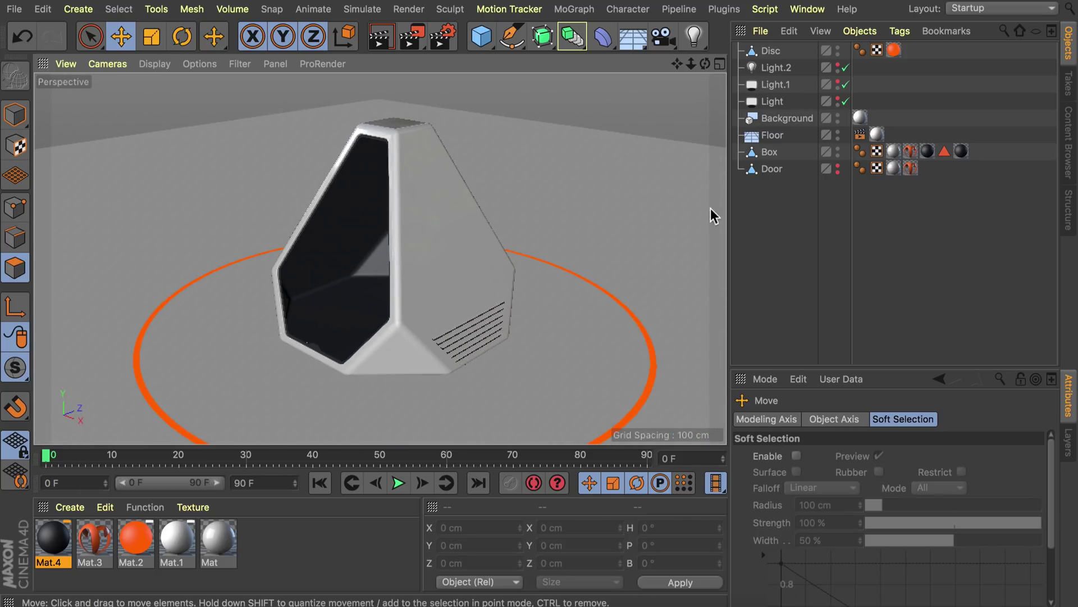
click(838, 167)
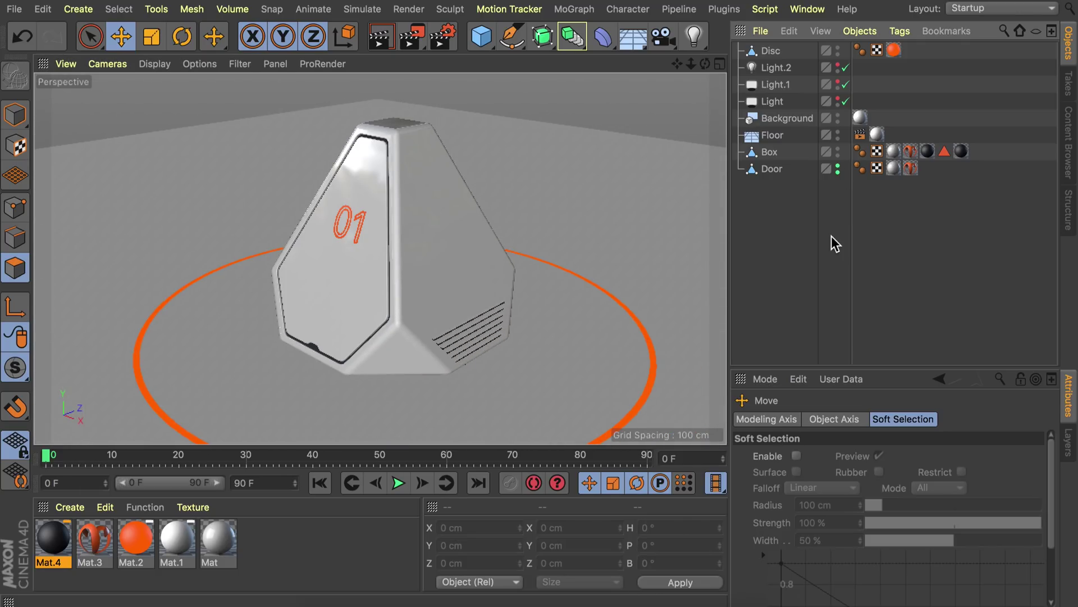
key(ctrl+r)
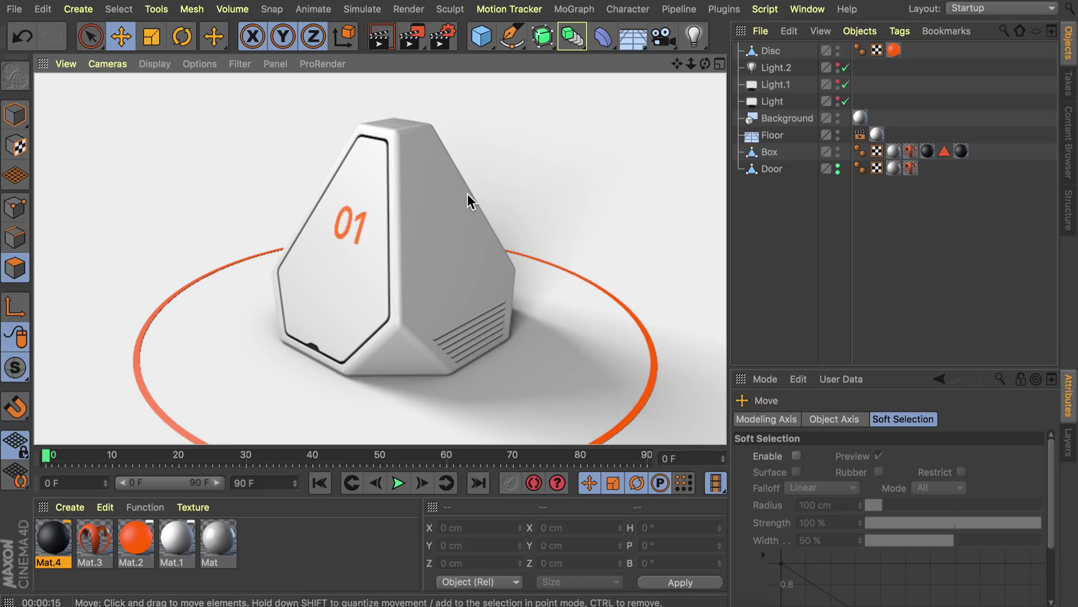
- Search the Content Browser presets for "fire", load the Fire Extinguisher into the scene, and return to the object list
click(1069, 144)
key(Return)
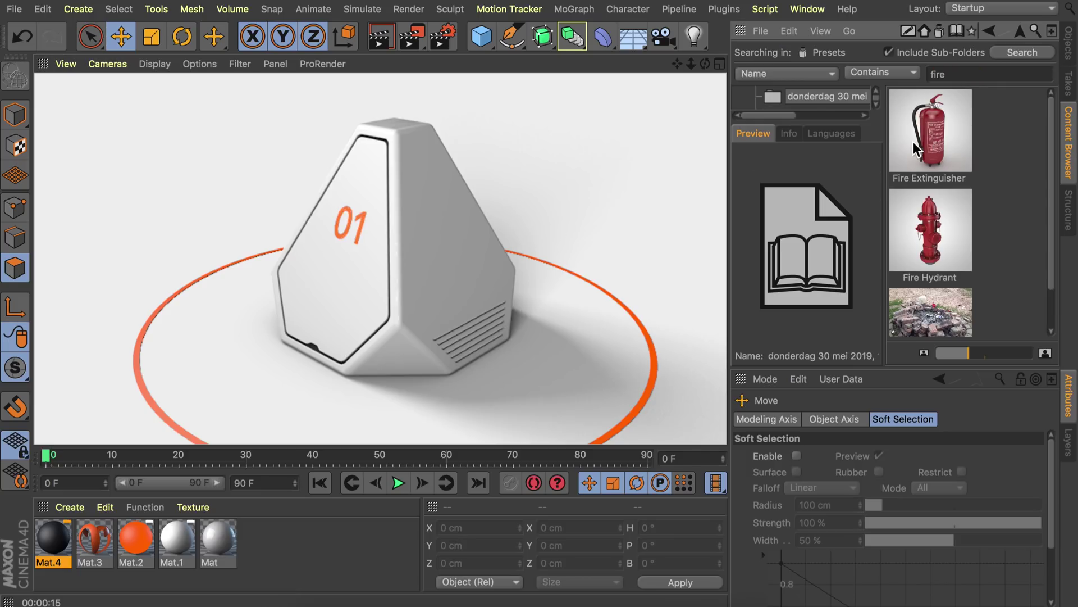
click(939, 125)
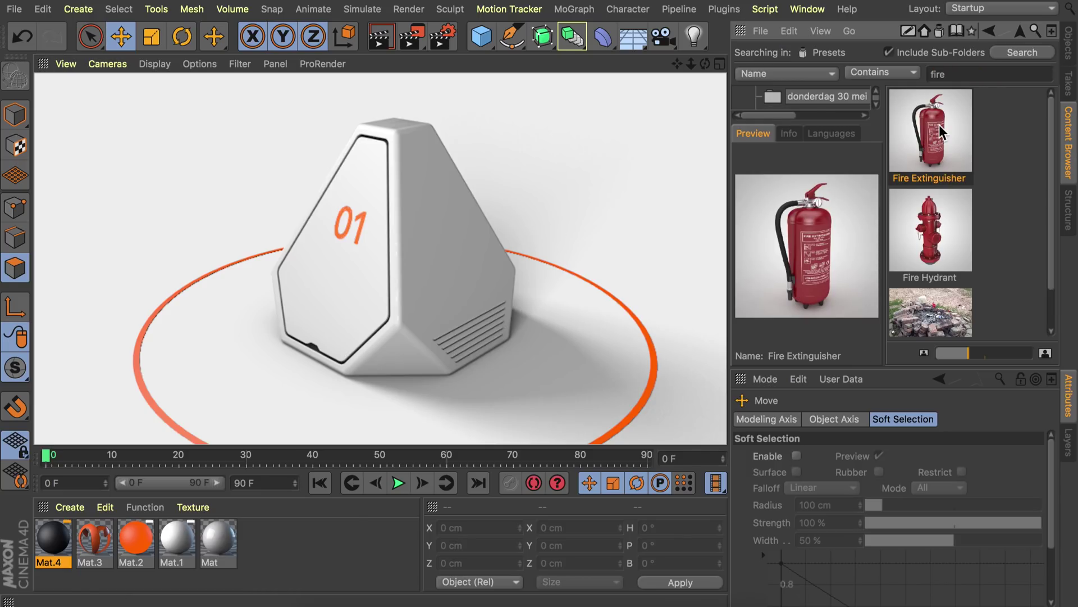
double_click(939, 125)
click(1069, 44)
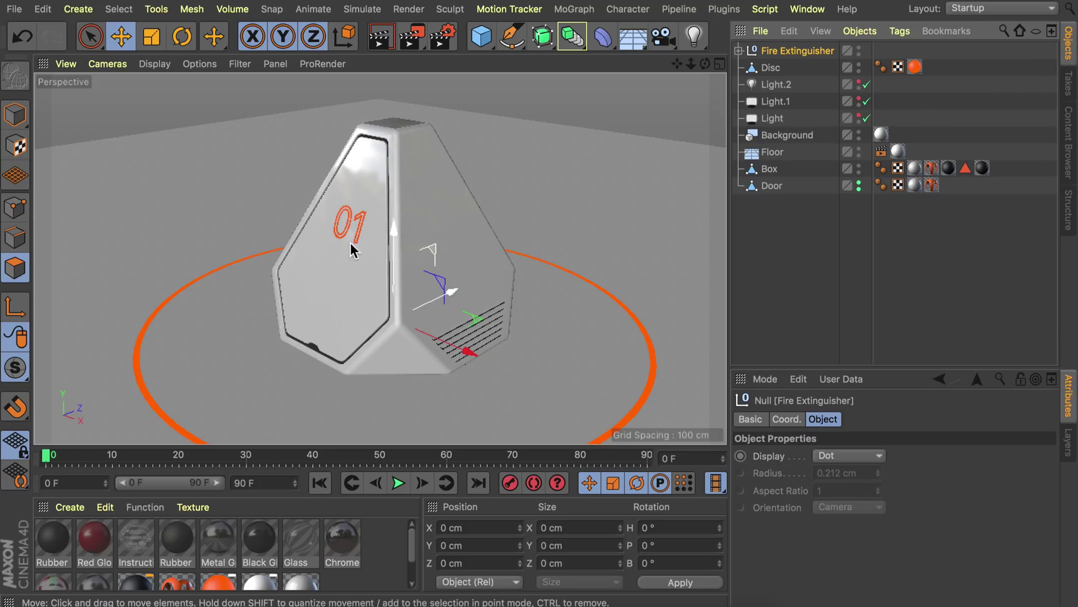
- Hide the Door object and scale the Fire Extinguisher inside the box up to about 260%
click(858, 184)
click(859, 189)
scroll(366, 293, up, 5)
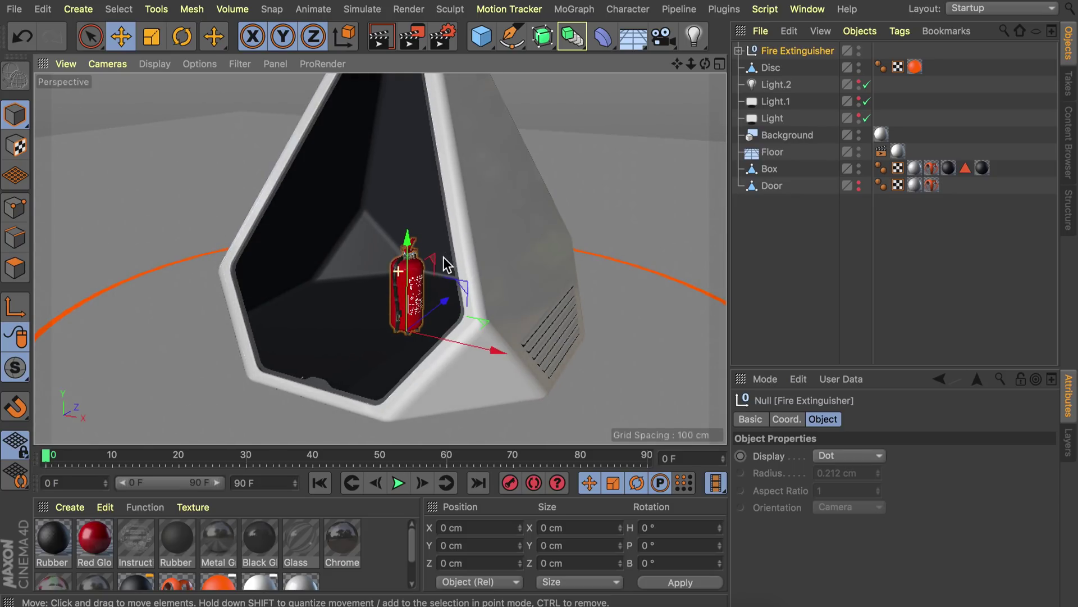
key(t)
drag(495, 260, 682, 394)
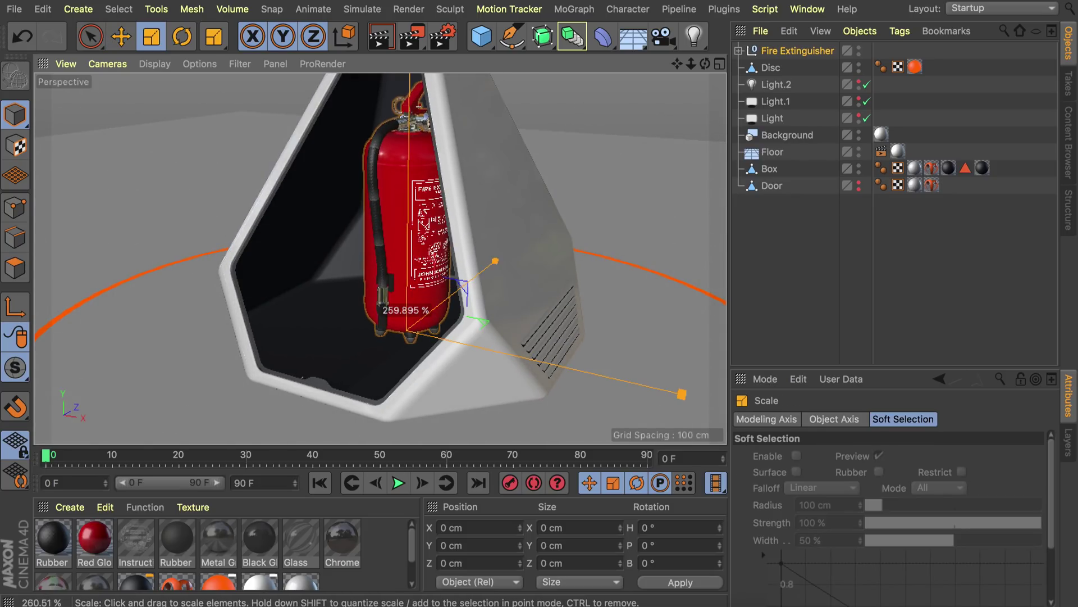
key(e)
scroll(438, 253, down, 6)
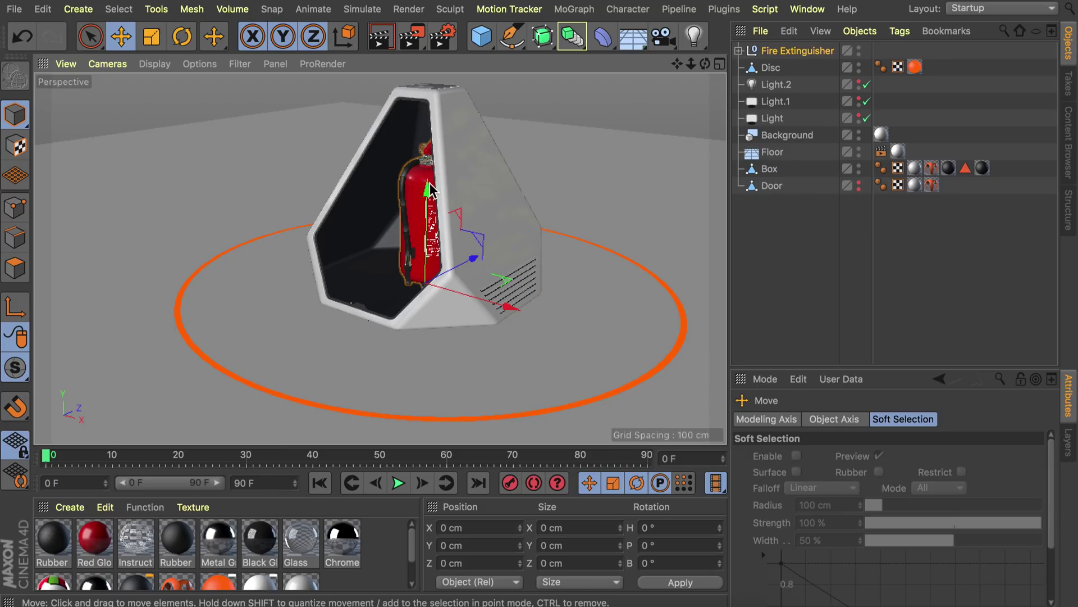
scroll(429, 190, up, 3)
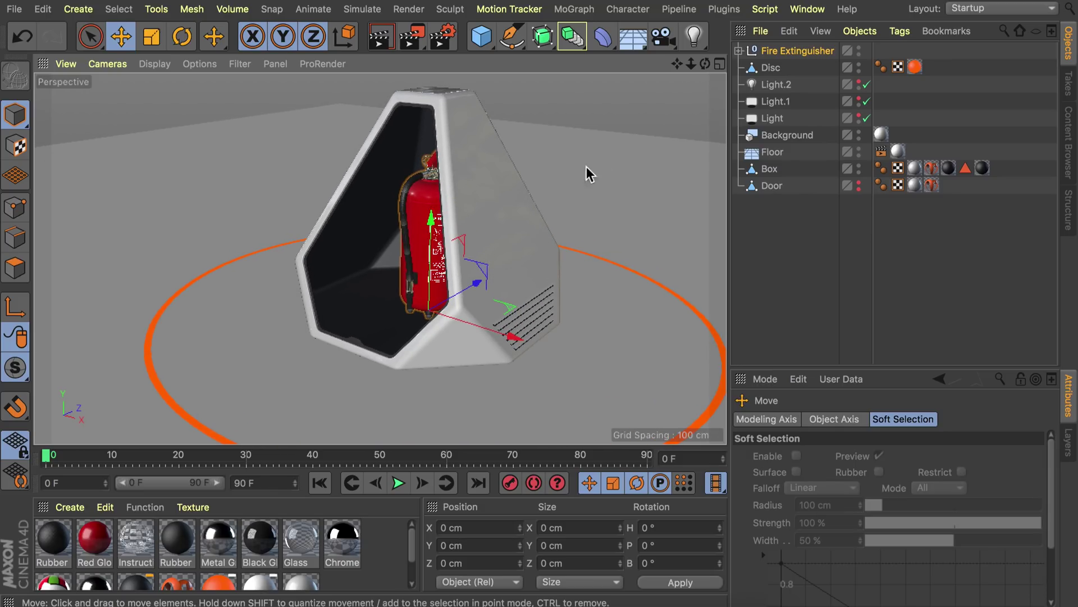
- Add a Collider Body tag to the Box and show the tag's collision settings
right_click(770, 169)
mouse_move(830, 132)
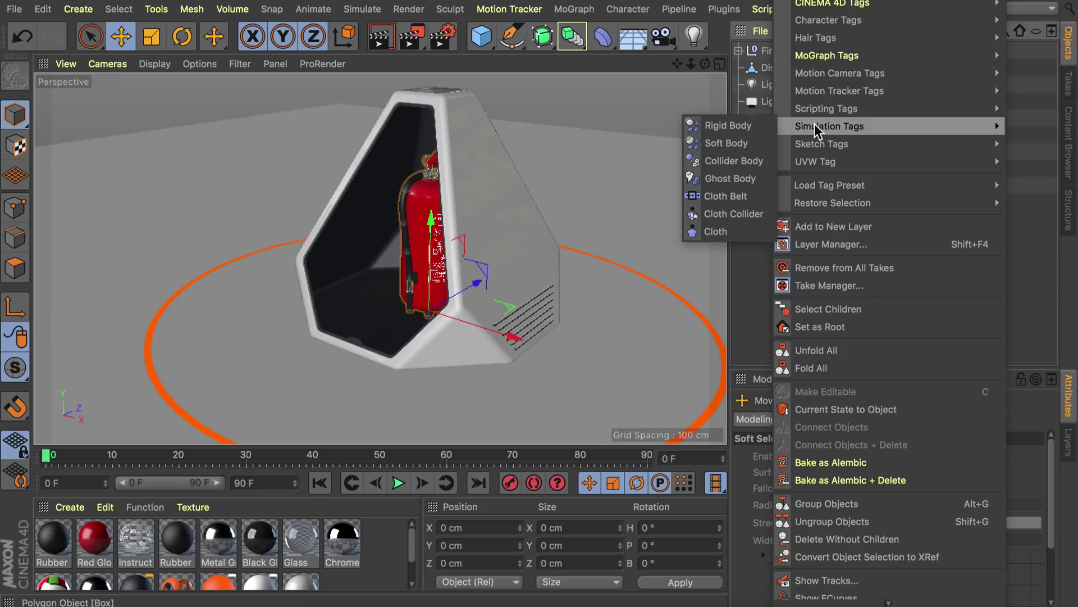
click(732, 161)
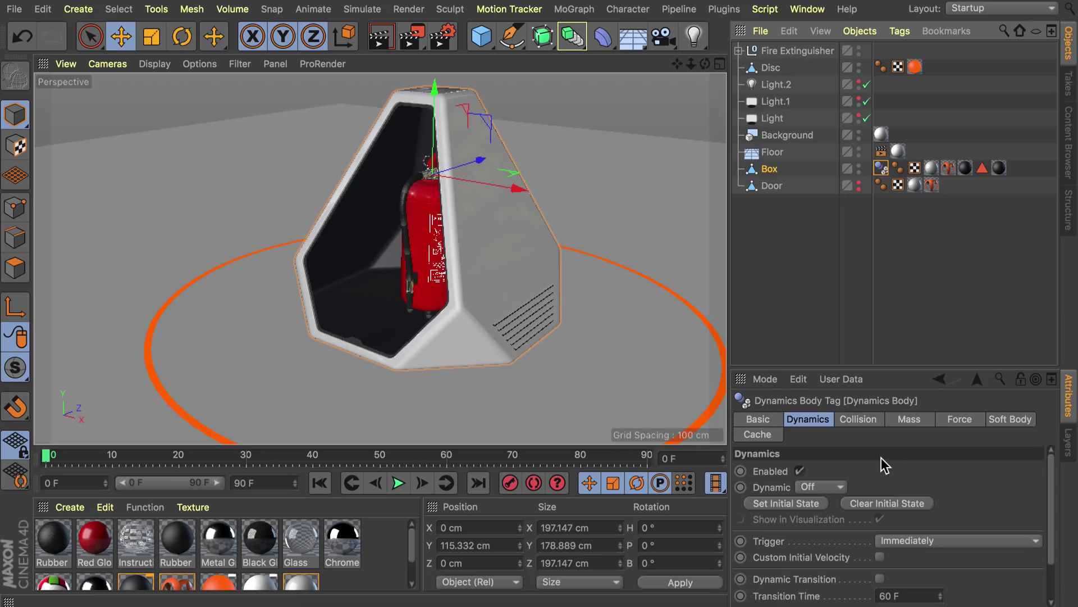
click(859, 420)
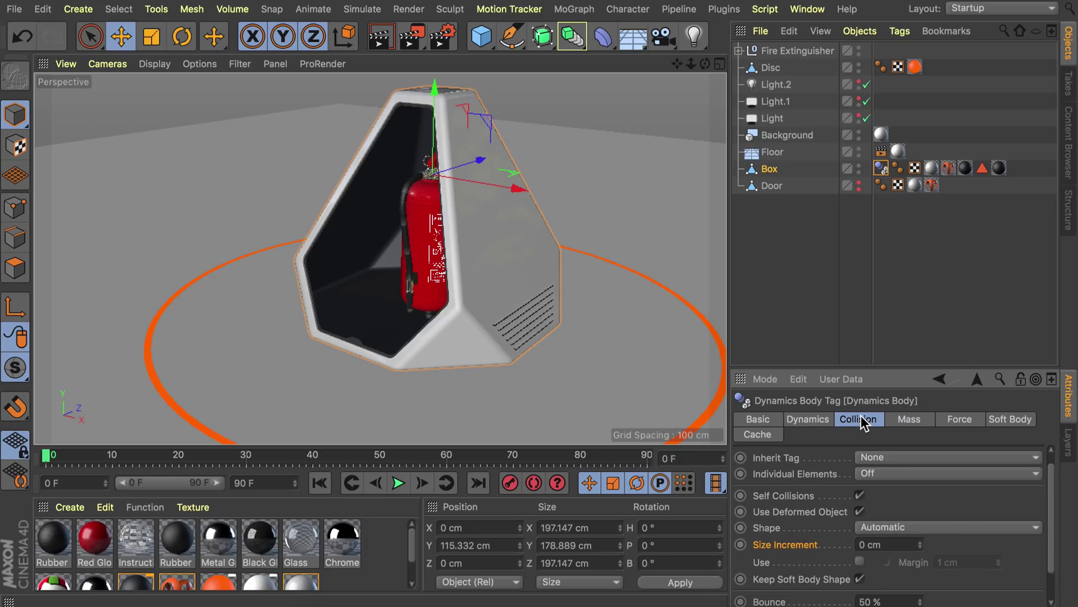
- Add a Collider Body tag to the Fire Extinguisher with Shape set to Static Mesh and Size Increment to 1 cm
right_click(796, 53)
mouse_move(842, 125)
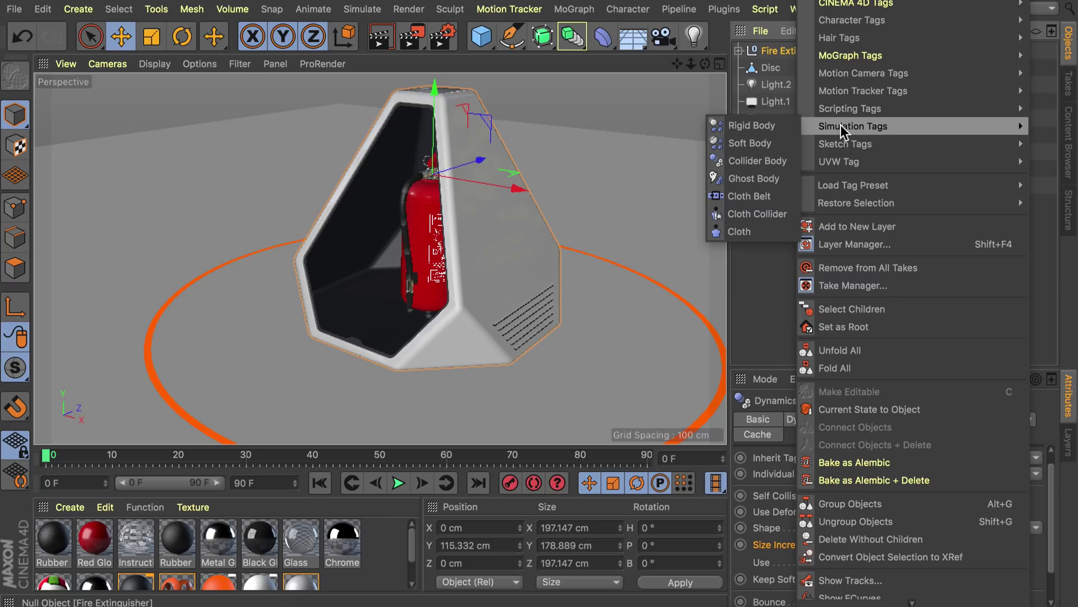
click(762, 162)
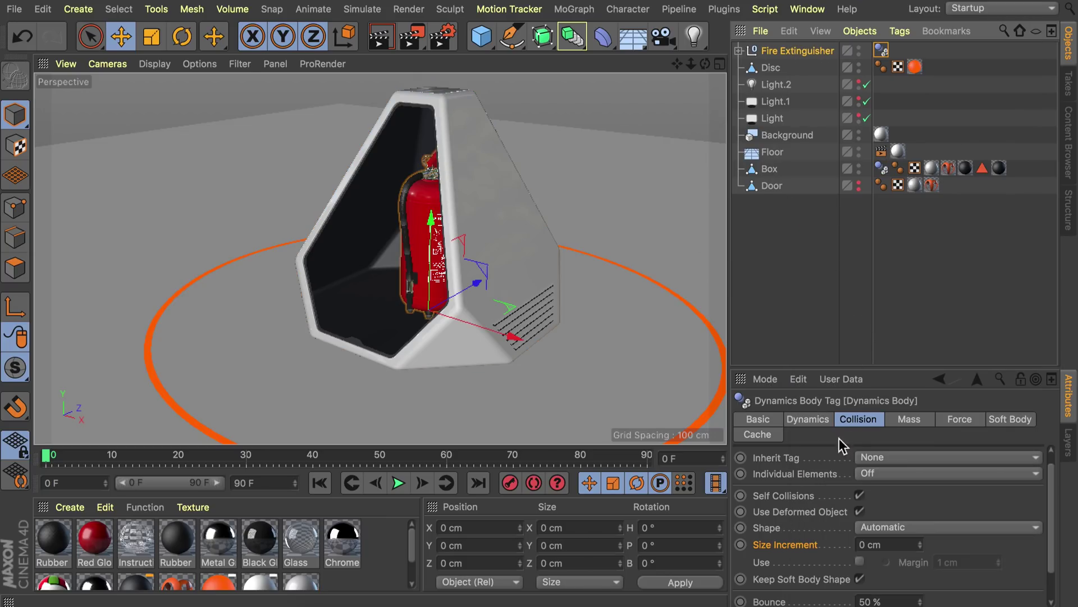
click(894, 528)
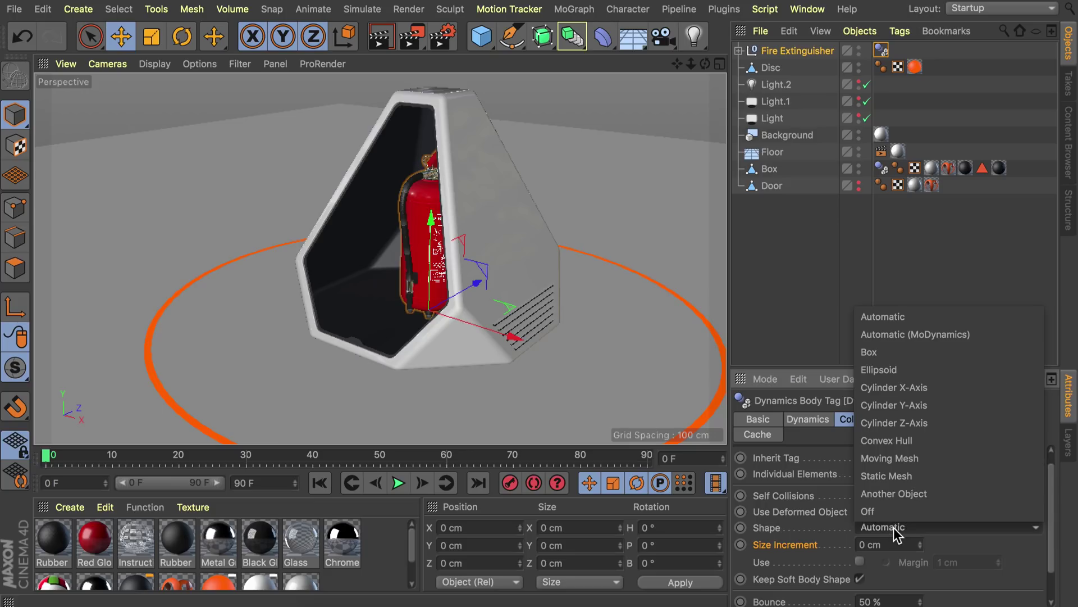
click(899, 476)
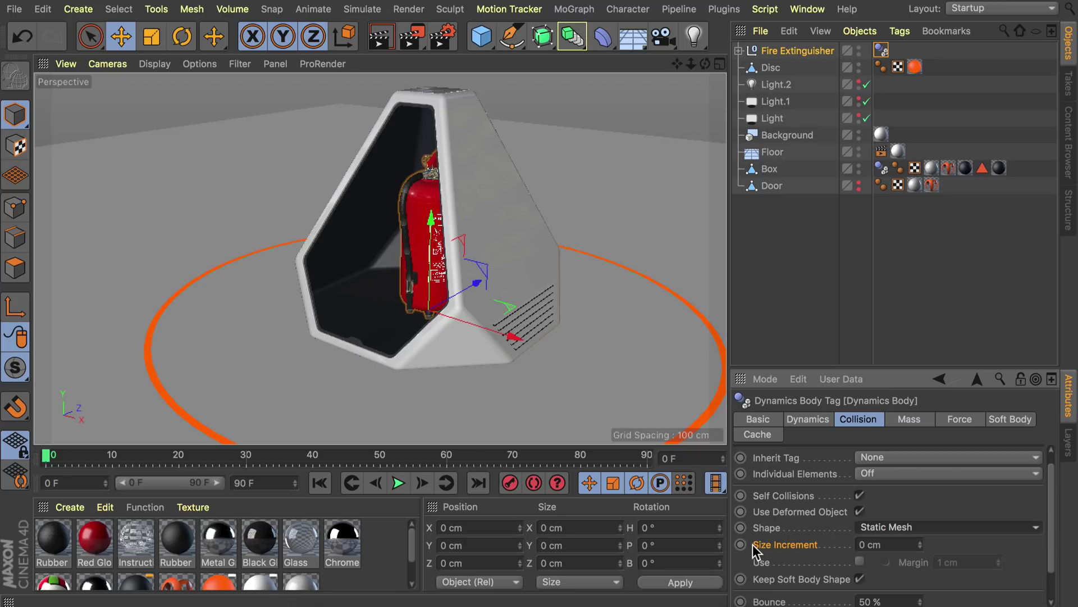
click(921, 542)
scroll(411, 200, up, 5)
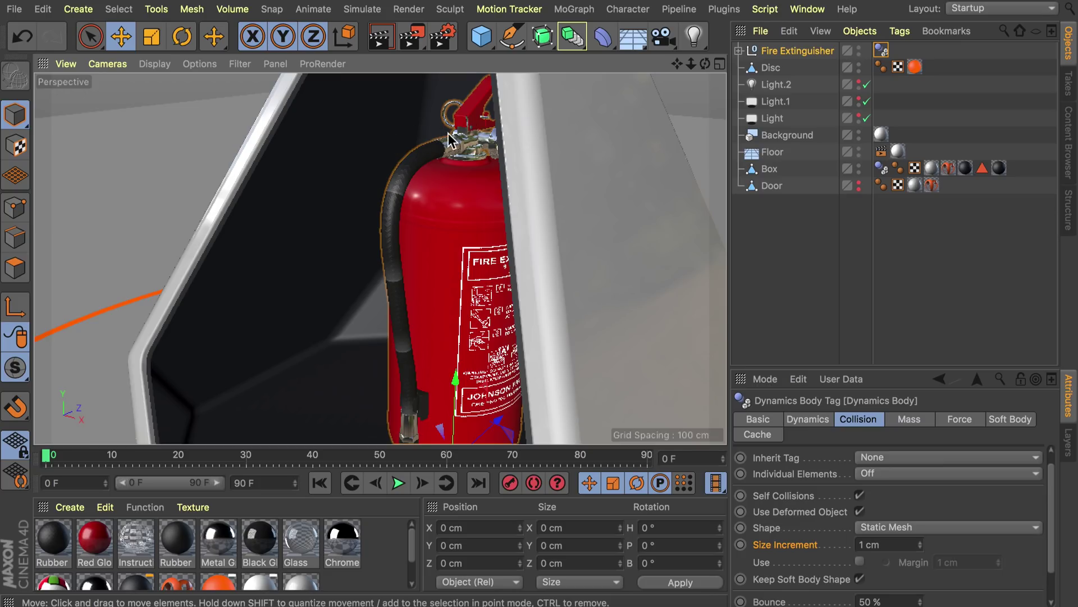
scroll(433, 197, down, 5)
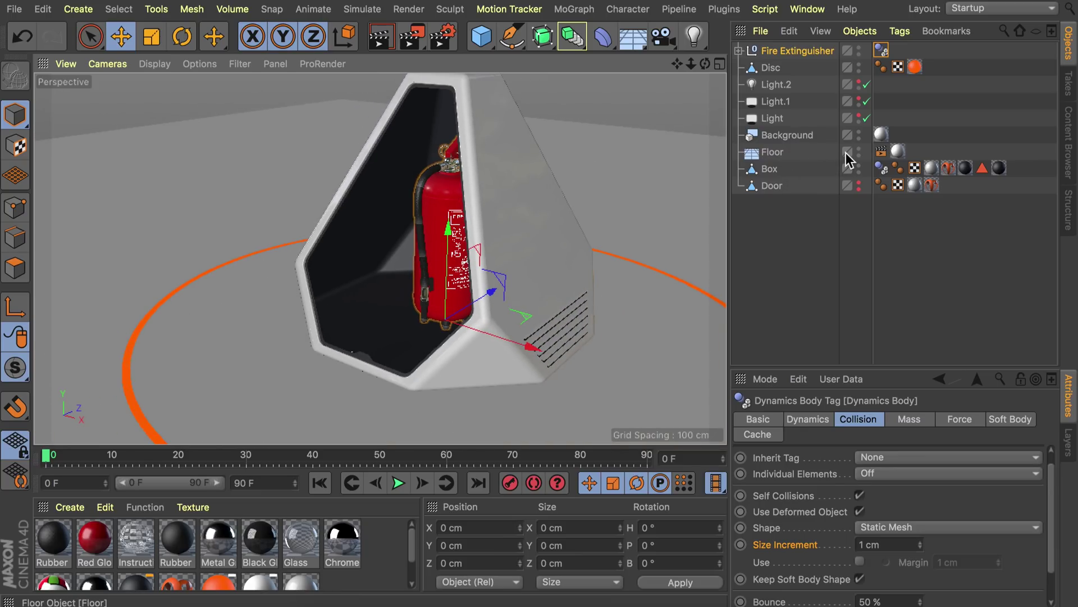
- Make the Door object visible again and add a Rigid Body tag to it
click(859, 184)
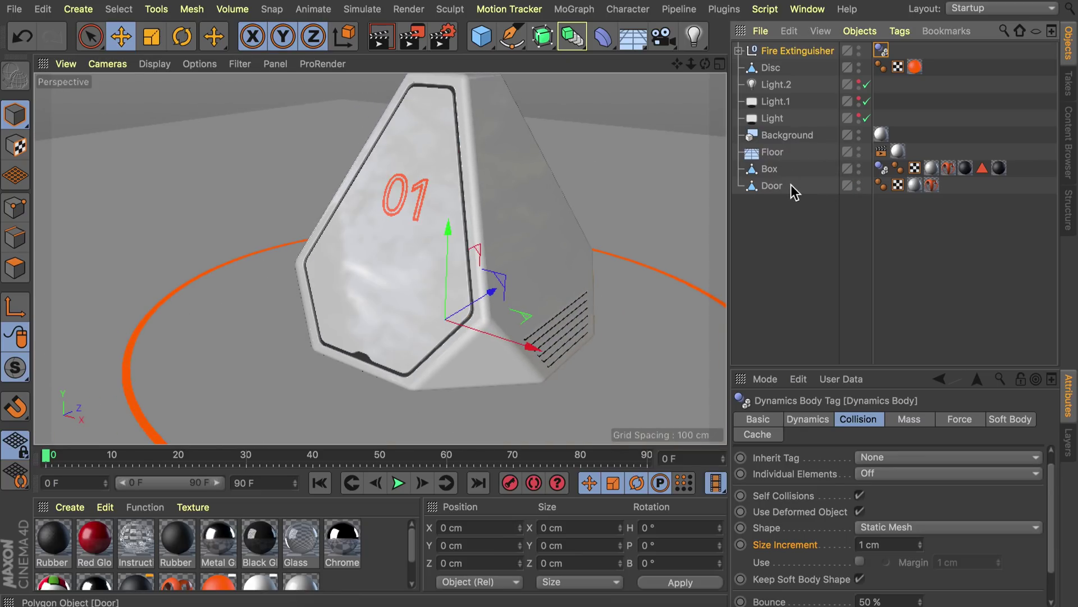
click(771, 185)
right_click(768, 187)
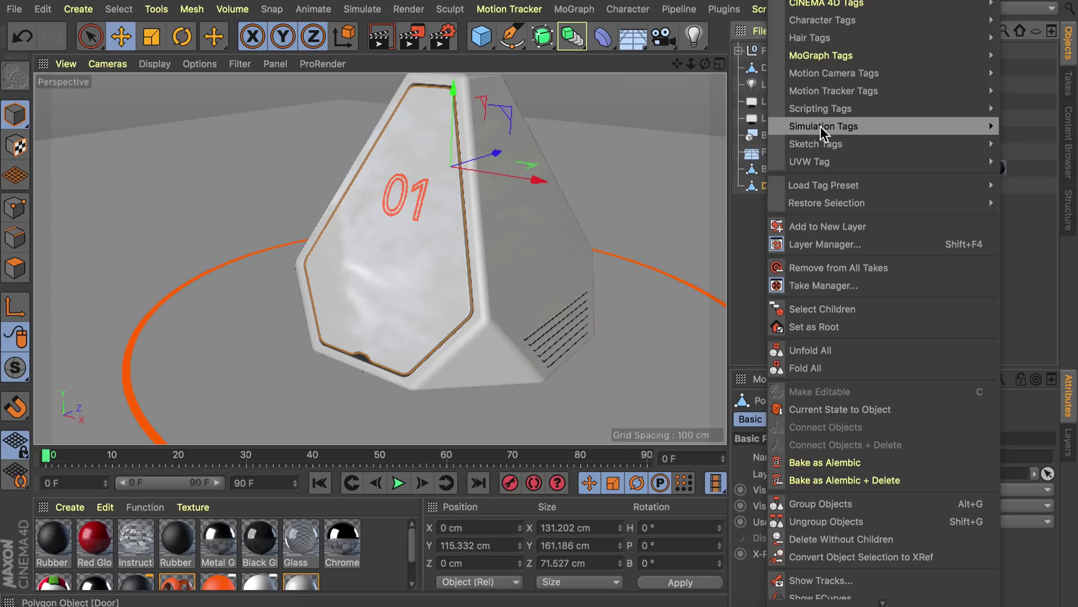
mouse_move(821, 132)
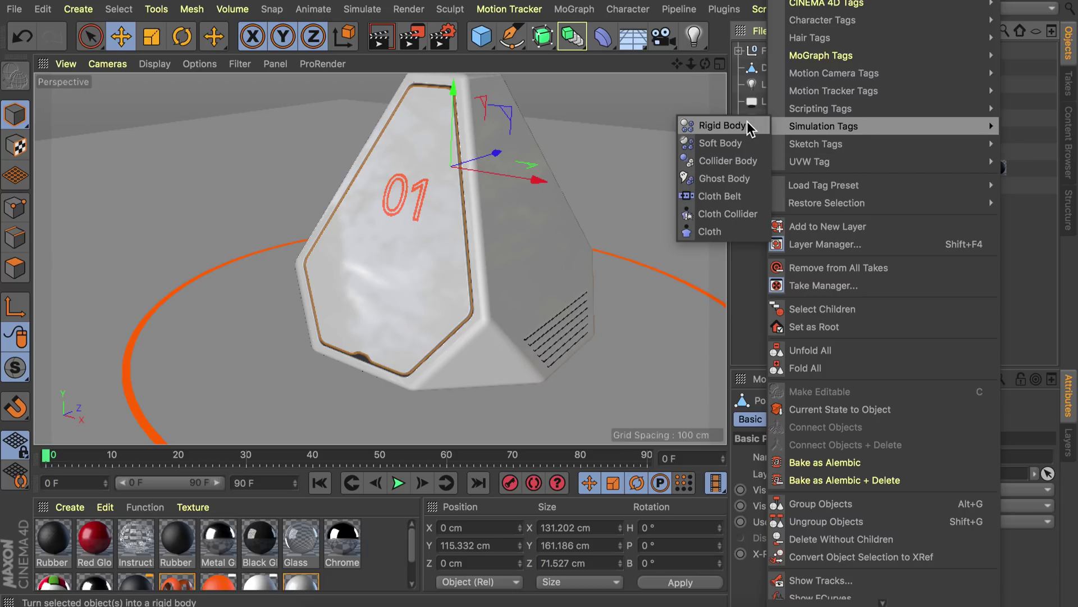
click(725, 126)
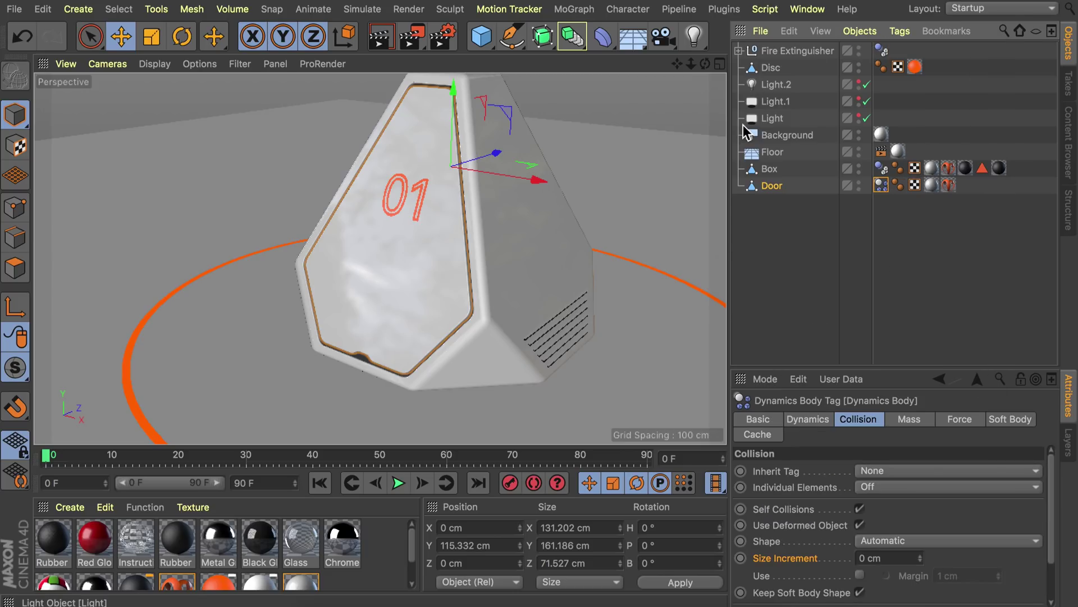
- Play the simulation to check how the Door falls, stop it and return to the start frame
alt+drag(492, 220, 463, 274)
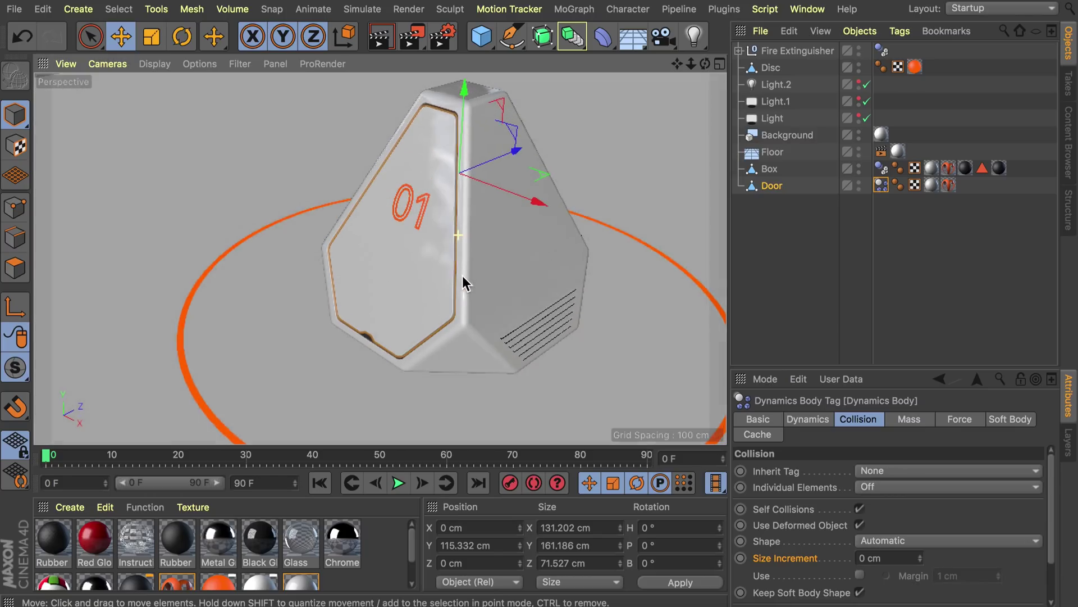
click(400, 483)
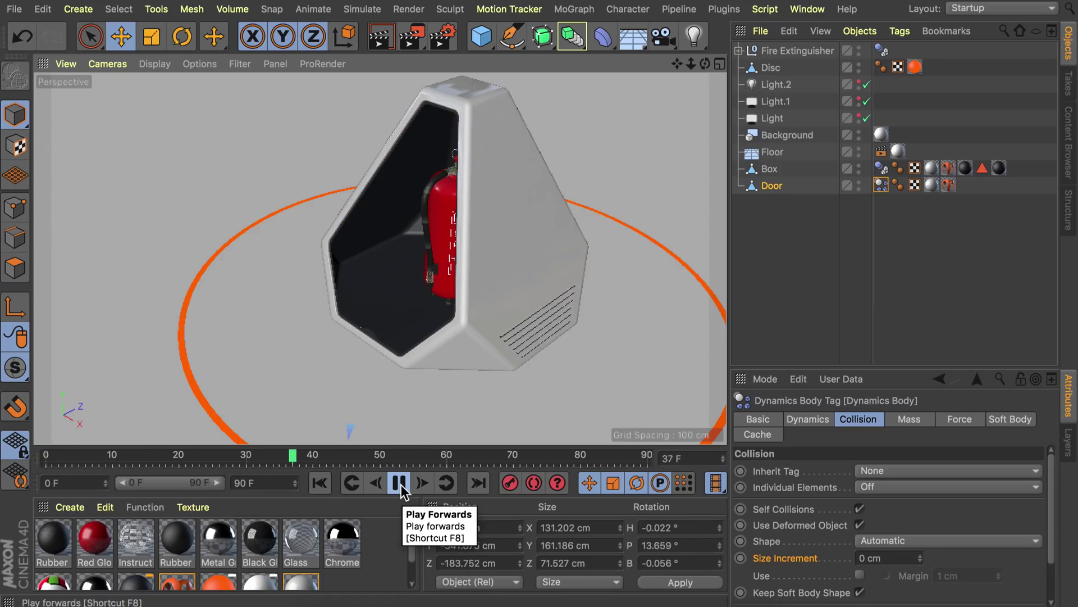
click(400, 483)
click(319, 483)
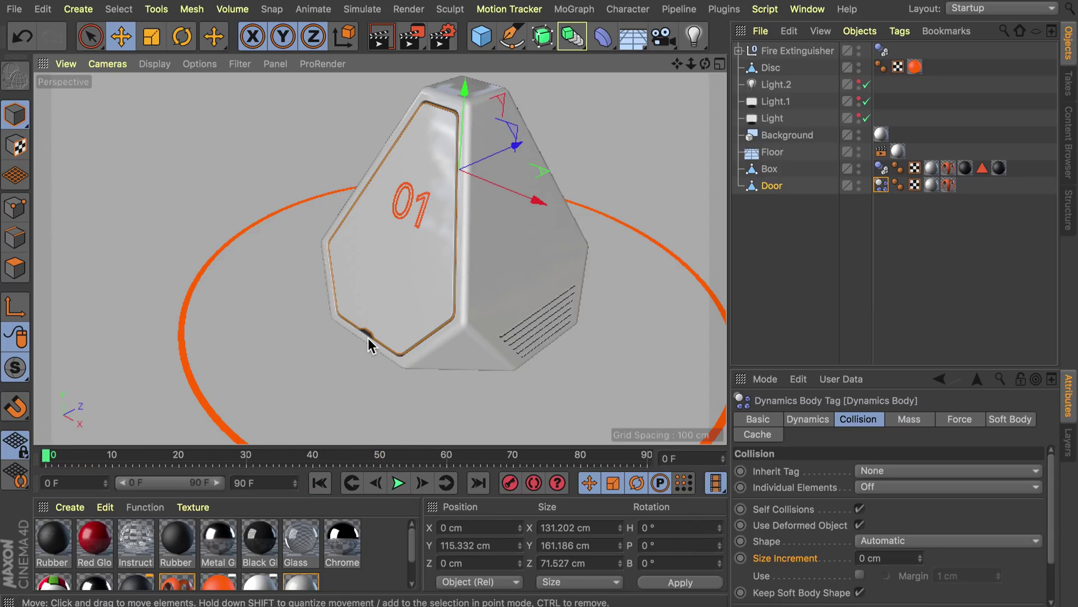
scroll(375, 268, down, 3)
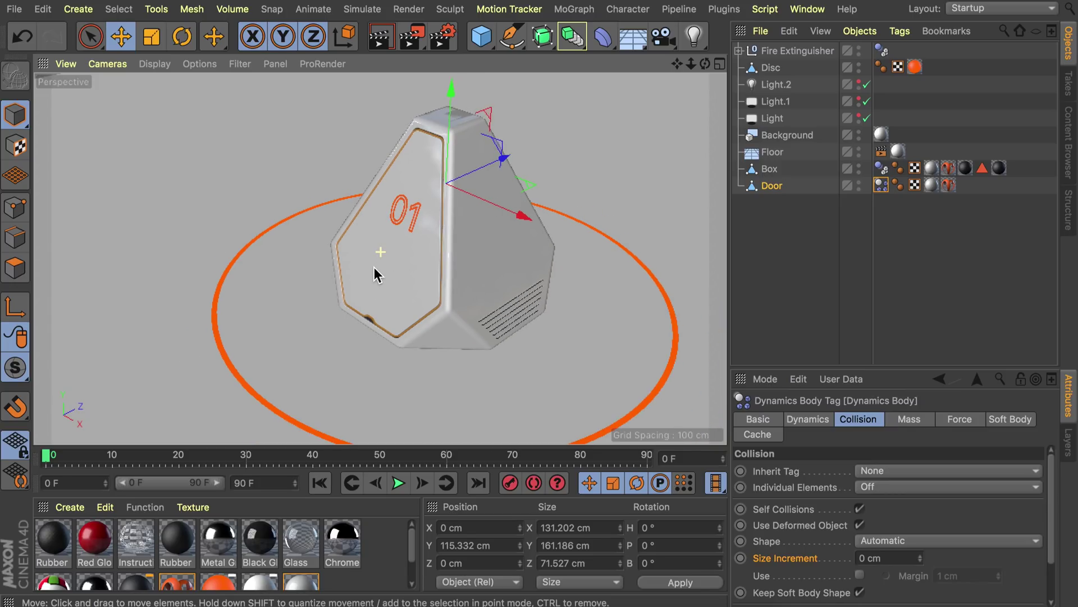
- Add a Collider Body tag to the Floor
right_click(773, 152)
mouse_move(823, 129)
click(702, 159)
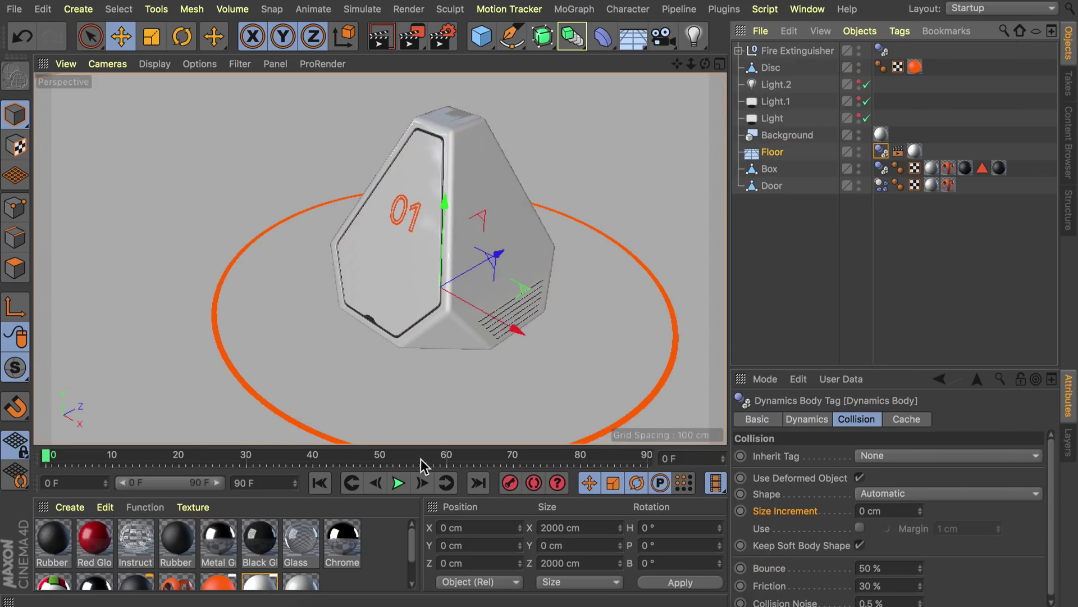
- Play the simulation with the Floor collider, examine how the Door leaves the box, and stop playback
click(396, 482)
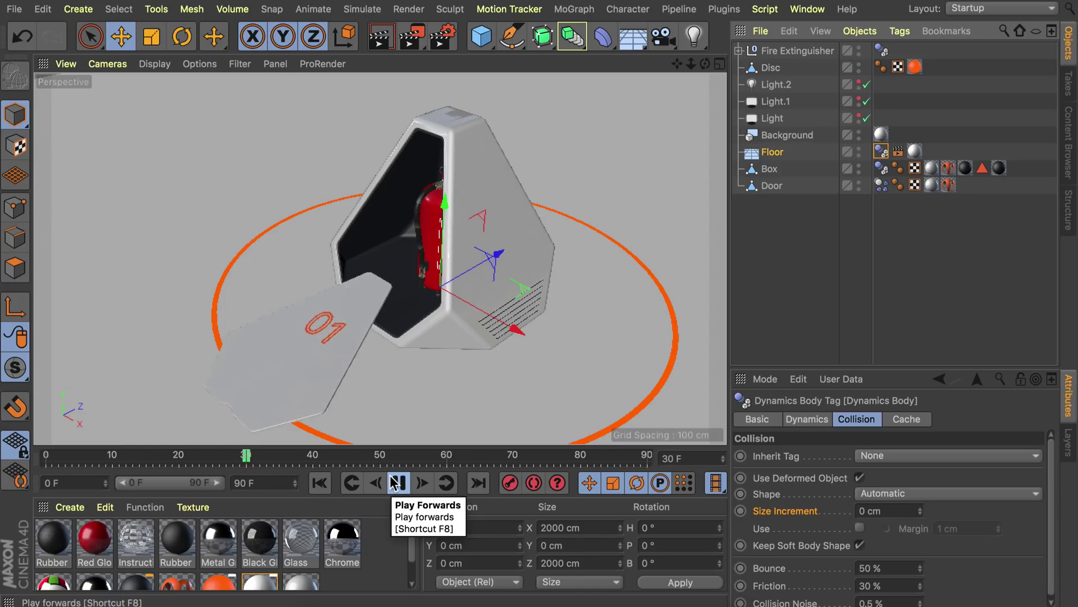
click(331, 483)
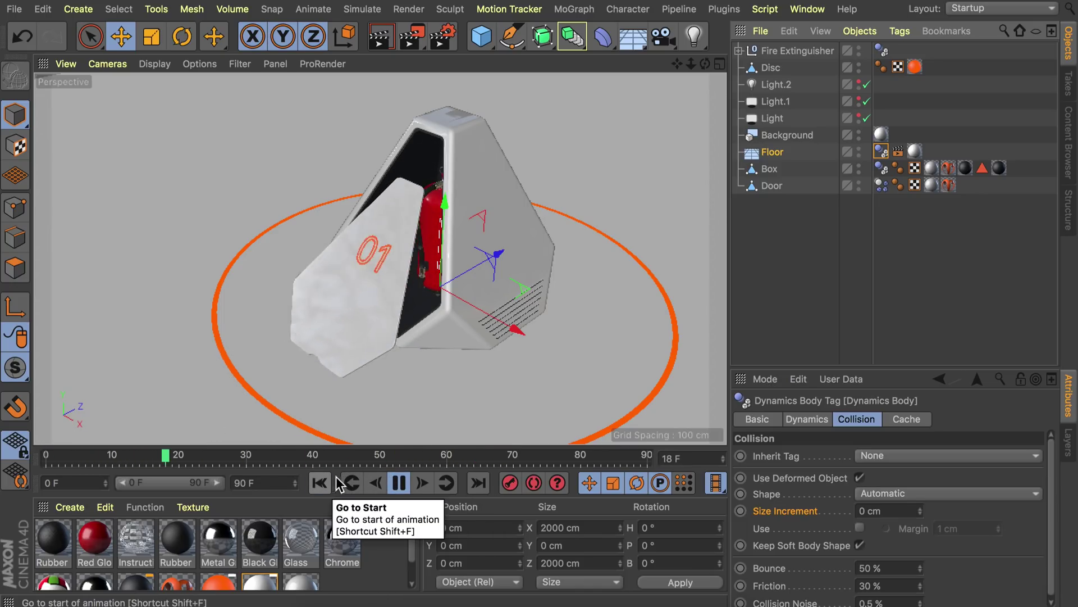
scroll(438, 211, up, 5)
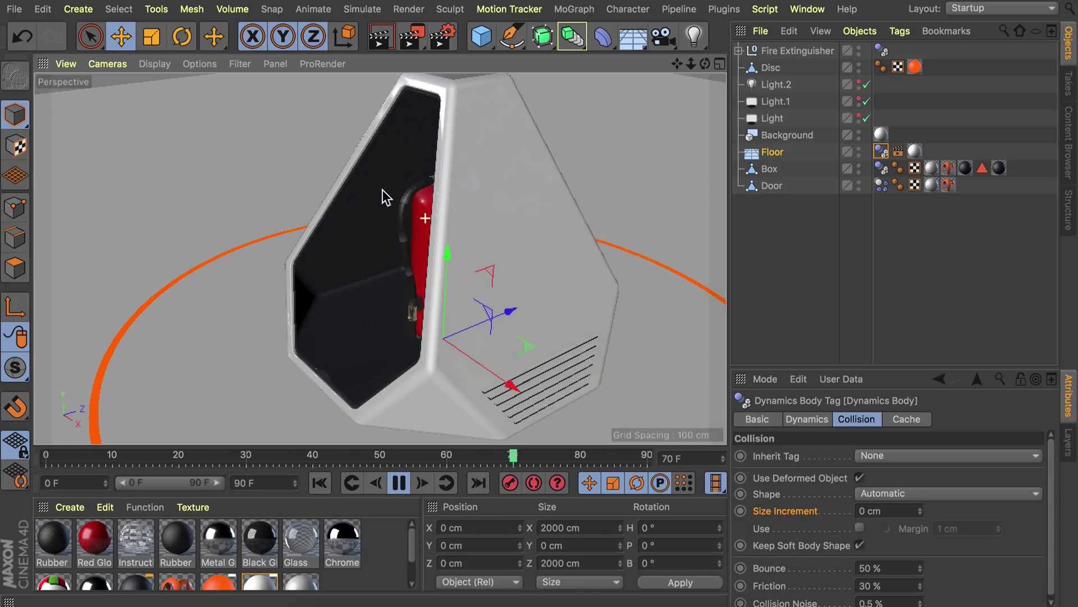
key(F8)
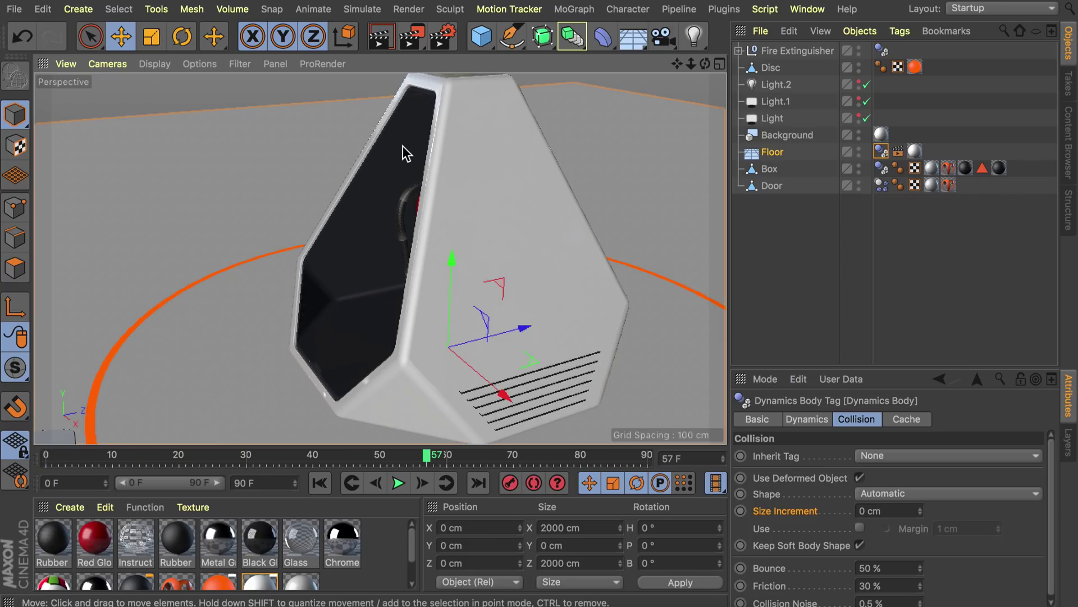
- Set the collision Shape of the Box's Dynamics Body tag to Static Mesh
click(883, 169)
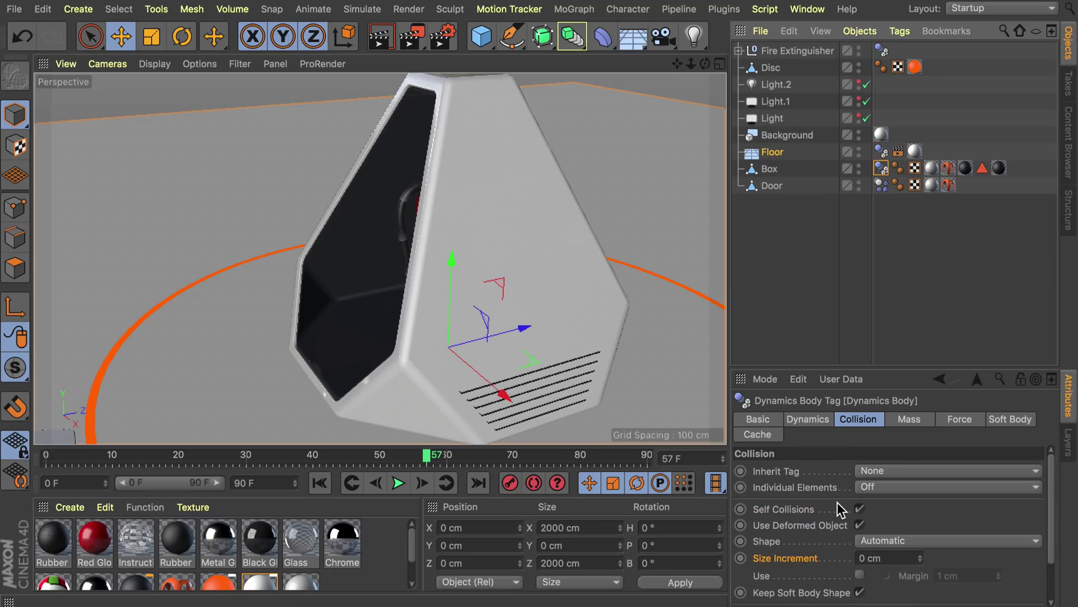
click(875, 541)
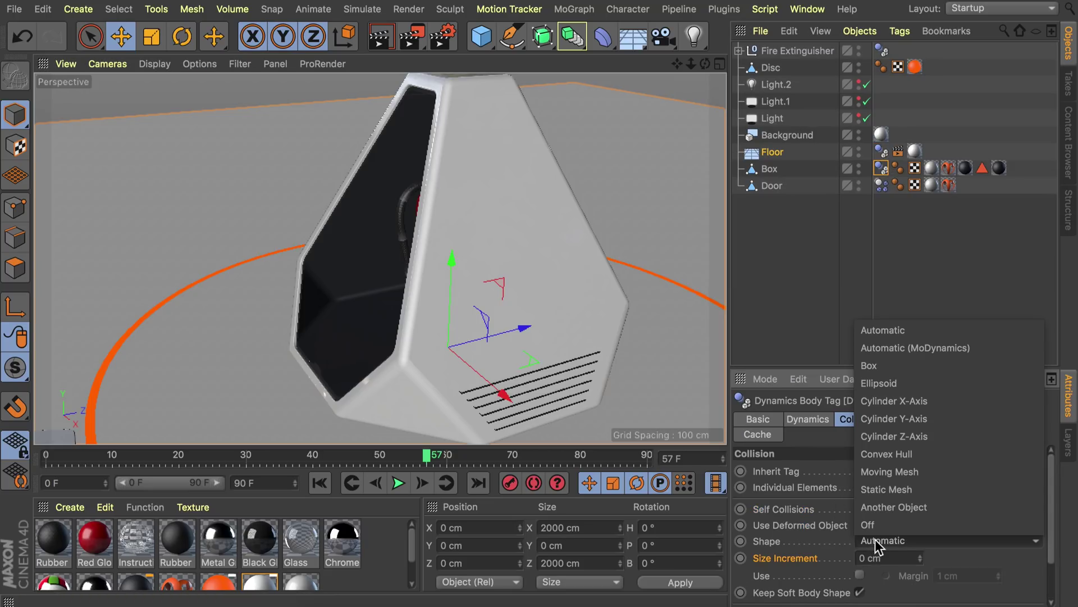
click(886, 485)
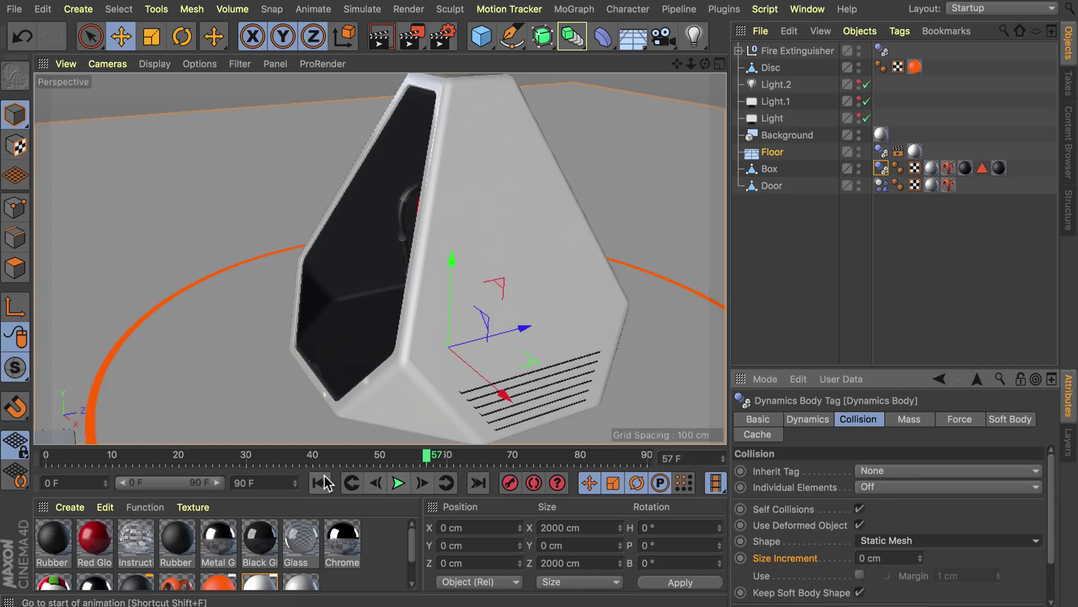
- Run the simulation with the Box's mesh collider, stop it and examine the Door's position inside the box
click(398, 483)
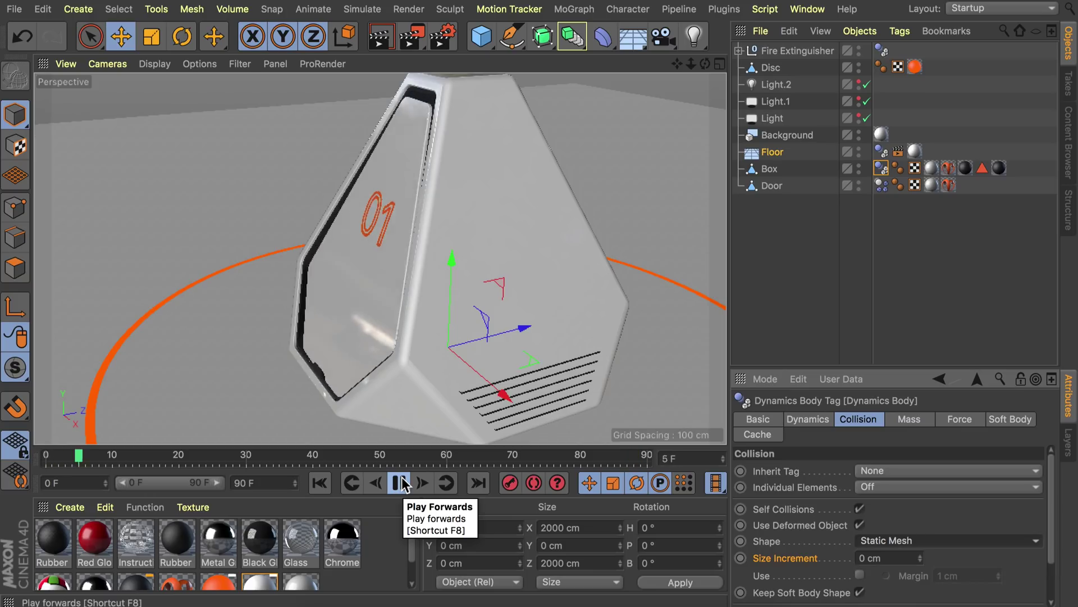
click(400, 483)
alt+drag(386, 312, 436, 183)
- Set Inherit Tag to Apply Tag to Children in the Fire Extinguisher's Dynamics Body tag
click(880, 49)
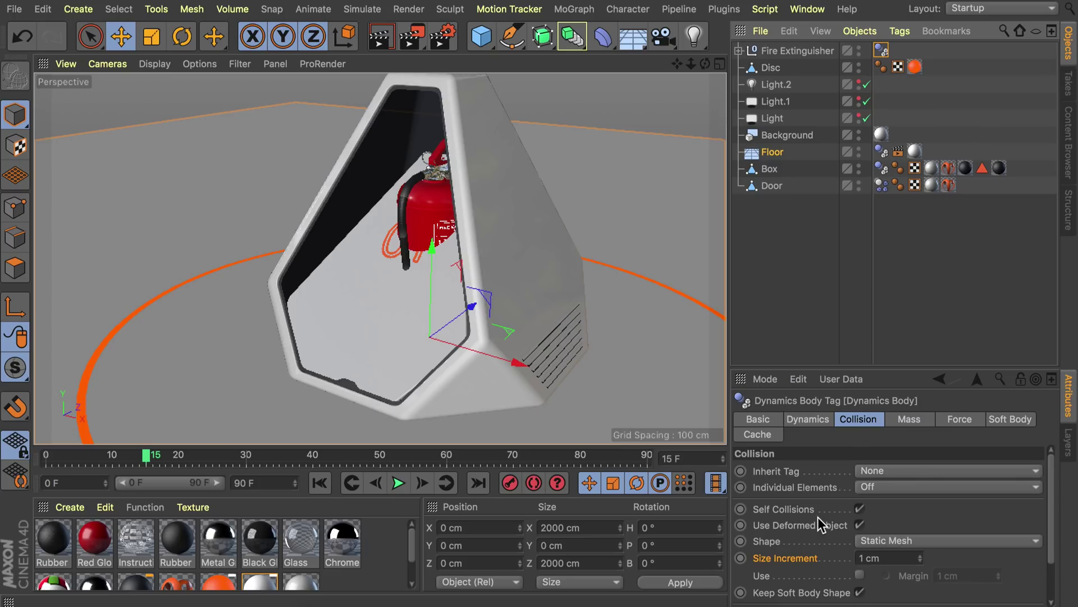
click(874, 471)
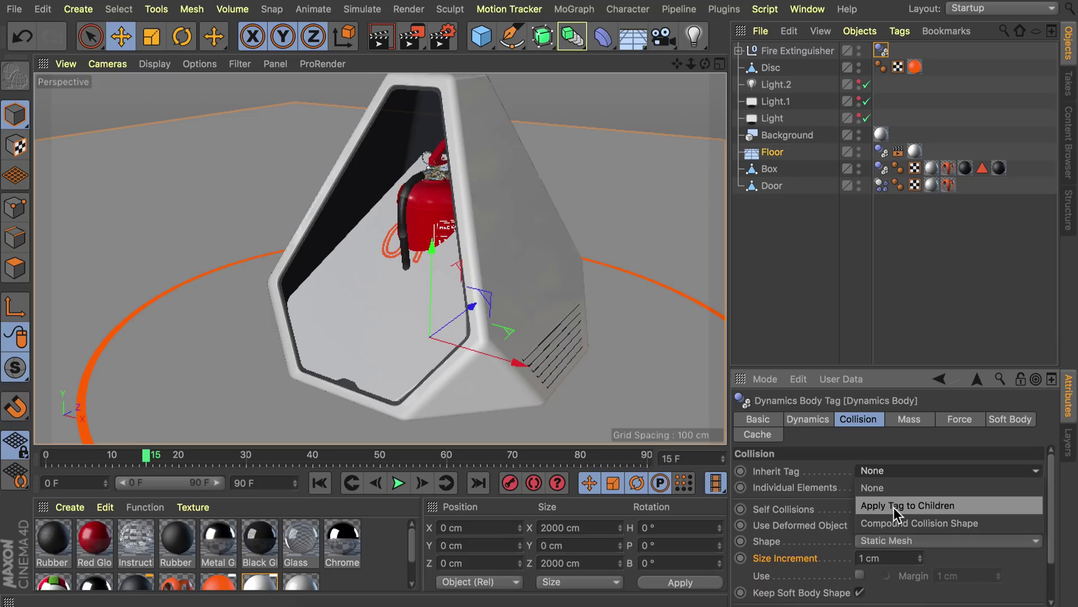
click(894, 507)
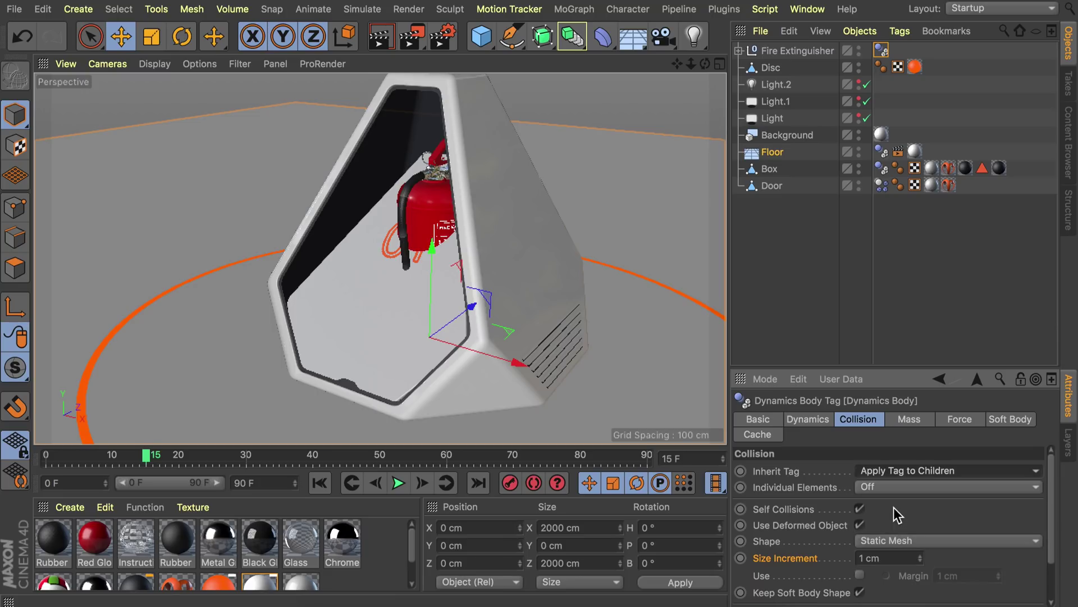
- Review the Fire Extinguisher's child objects and replay the simulation from the start frame
click(738, 51)
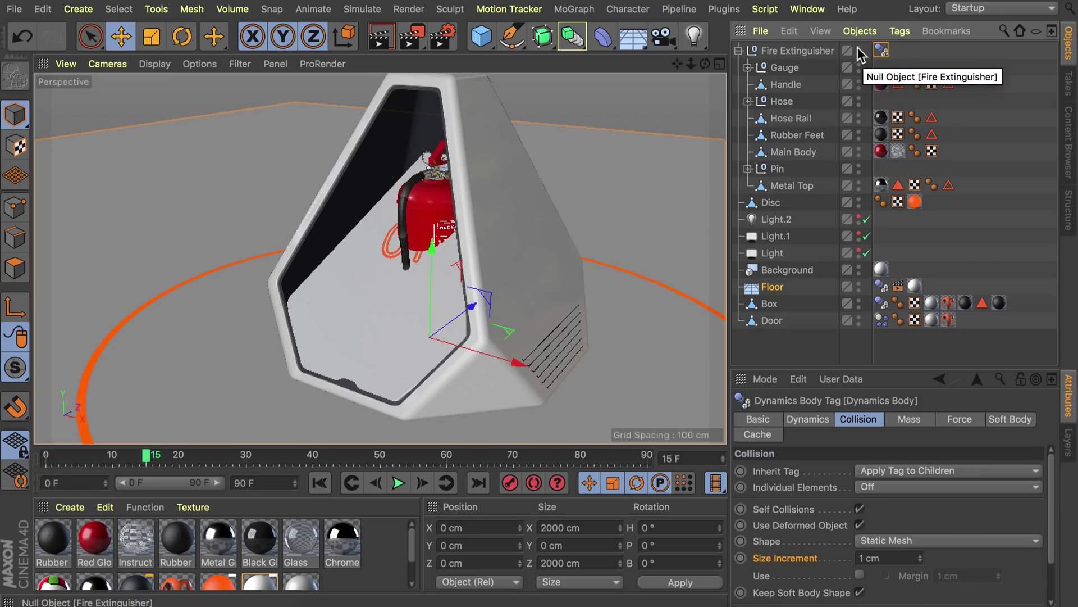
click(738, 51)
click(320, 483)
click(398, 483)
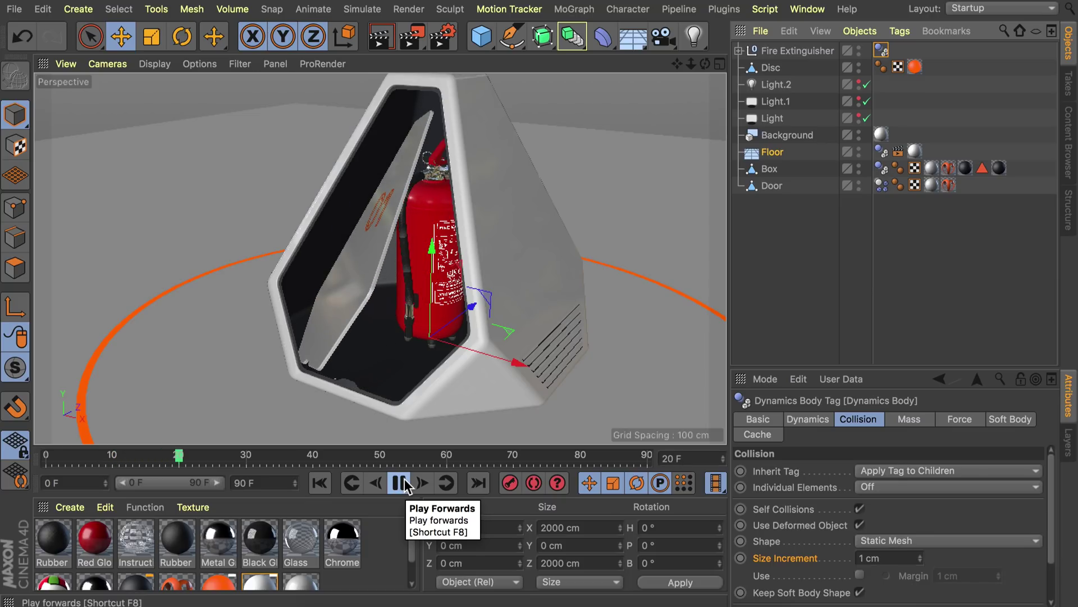
- Stop the simulation at the start frame and hide the Box in the viewport to expose the Door's back side
click(405, 480)
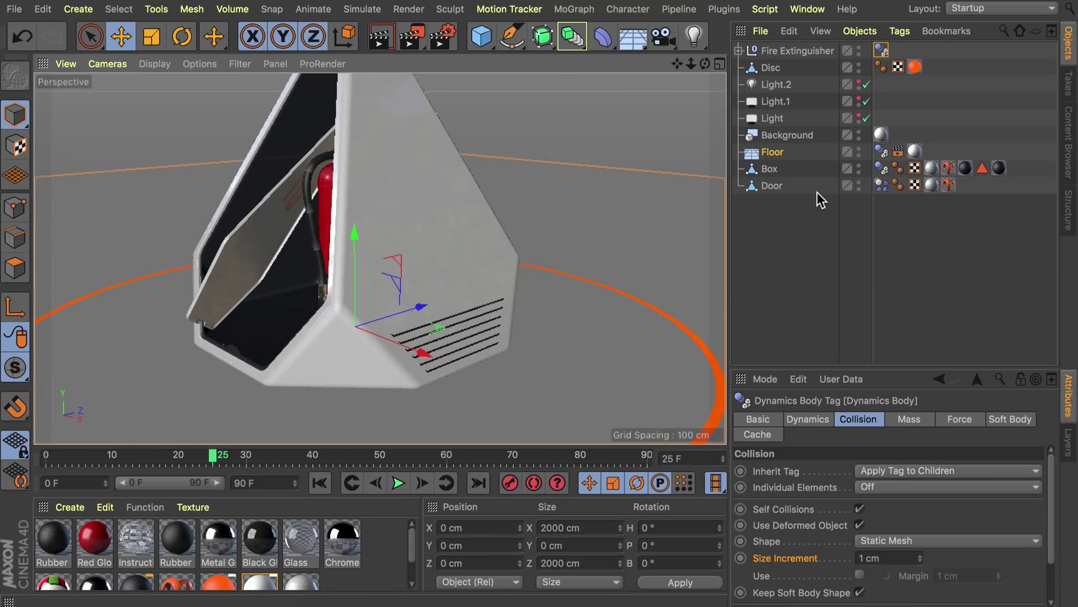
click(784, 186)
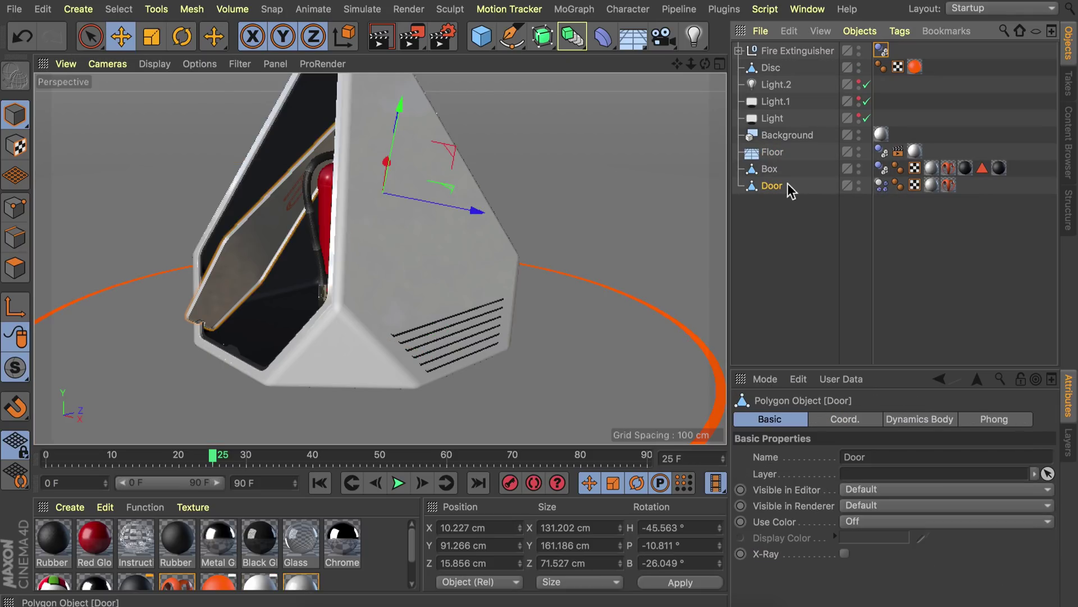
click(320, 485)
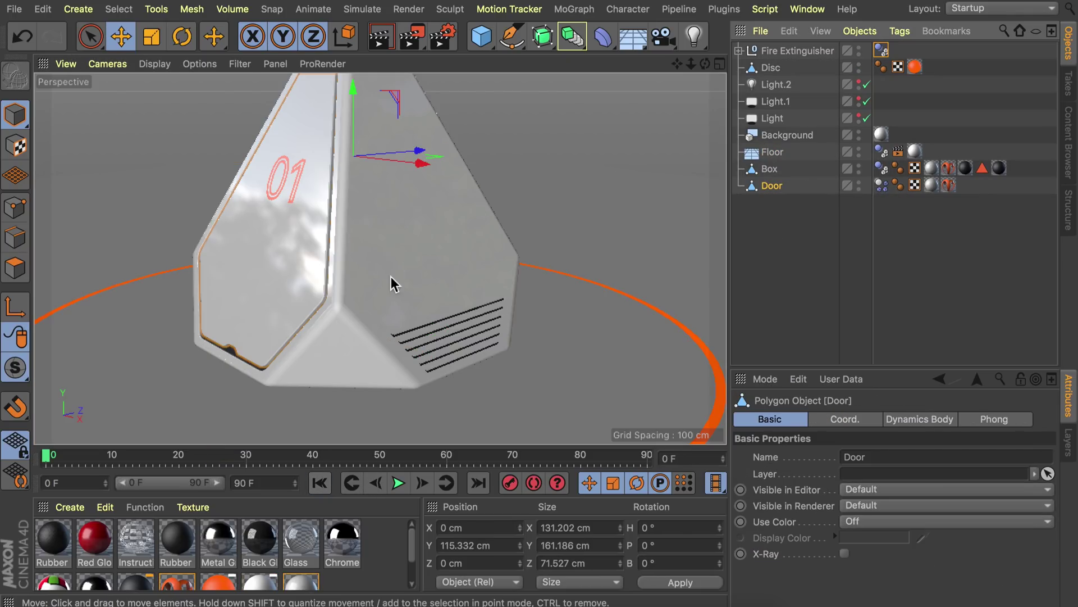
alt+double_click(858, 169)
alt+drag(322, 248, 107, 223)
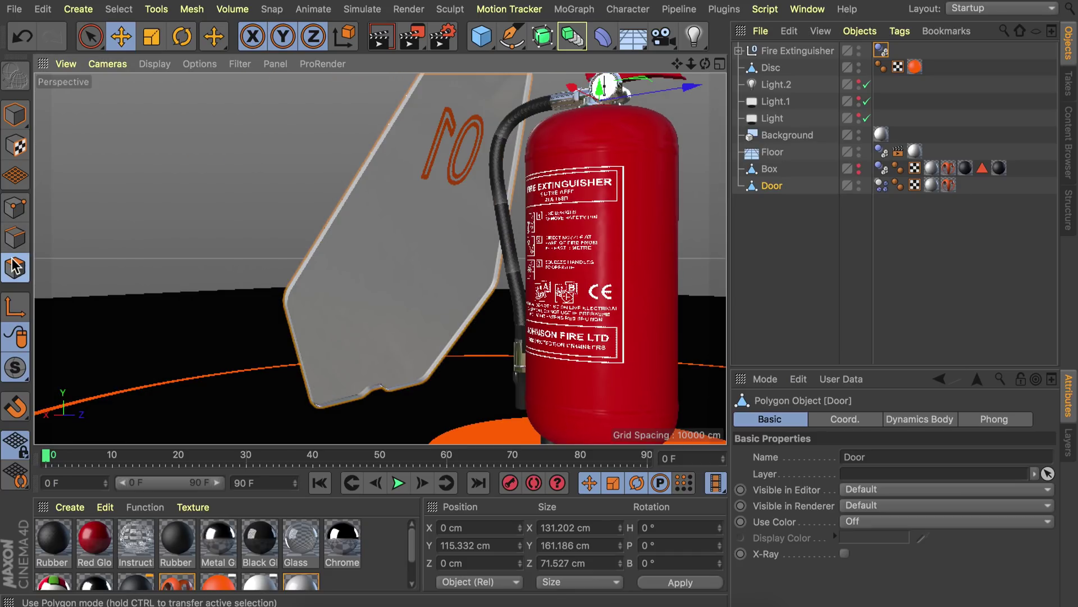
- Close the open polygon hole on the Door's back side and make the Box visible again
click(15, 268)
right_click(266, 190)
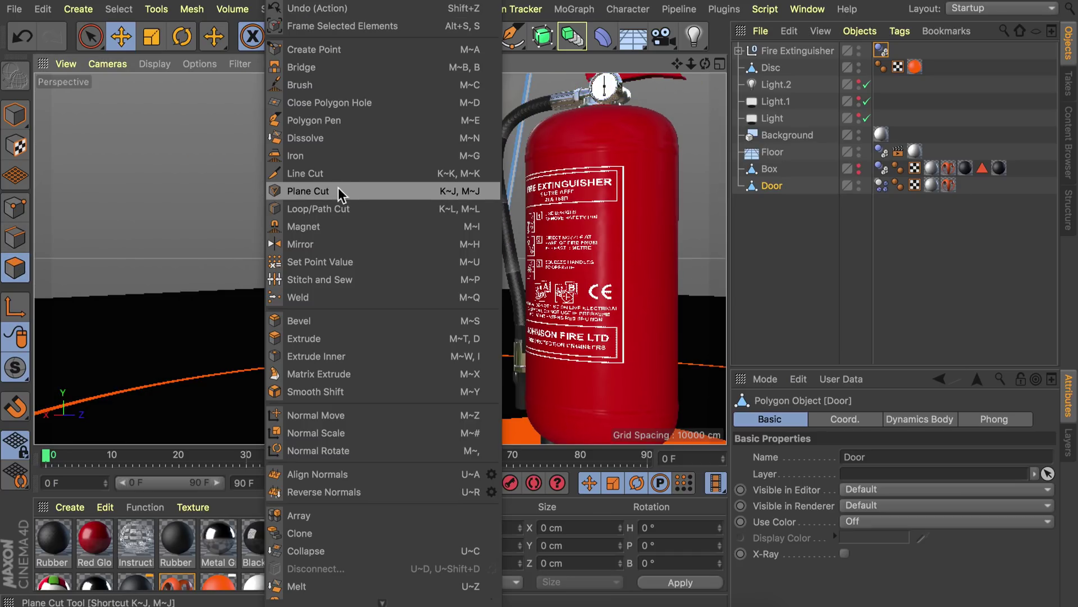
click(354, 106)
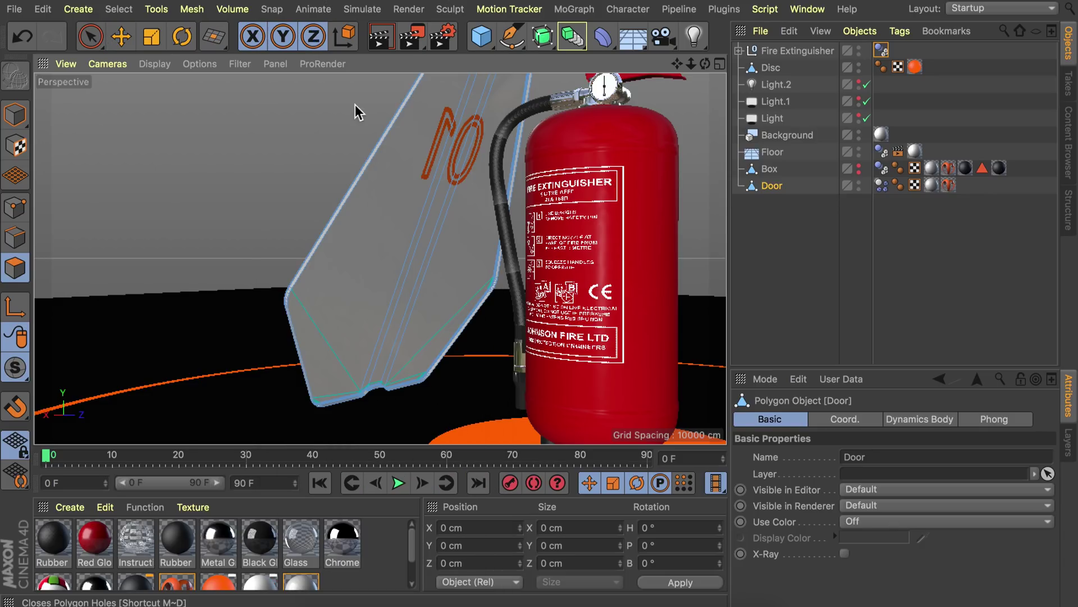
click(390, 133)
key(e)
mouse_move(374, 234)
alt+mouse_down()
mouse_move(533, 281)
mouse_move(388, 228)
alt+mouse_up()
- Set Bounce to 35 % and Friction to 15 % in the Box's Dynamics Body collision settings
click(880, 168)
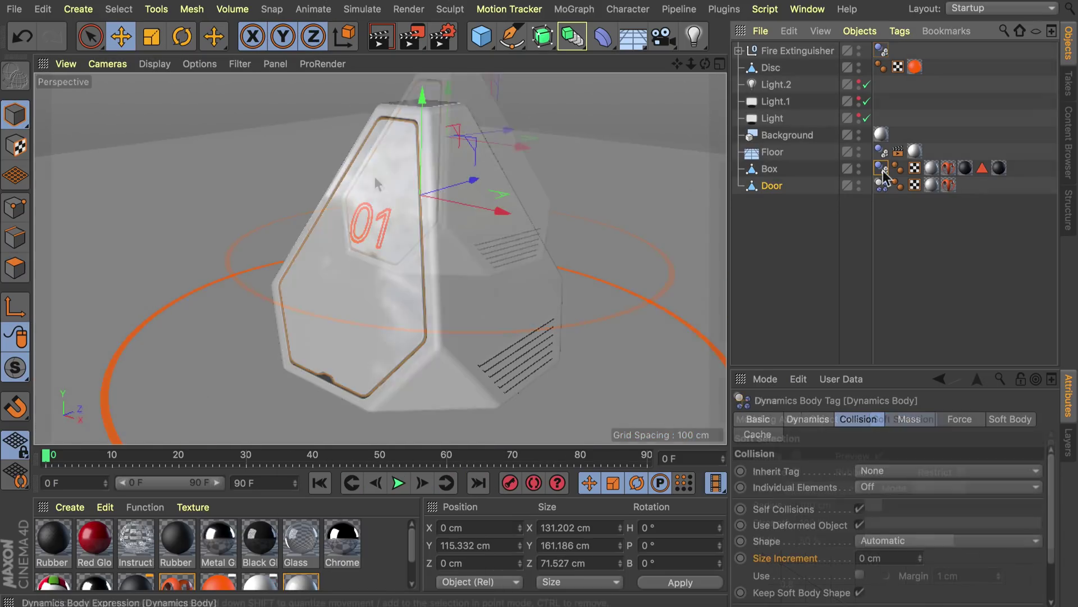
scroll(781, 549, down, 2)
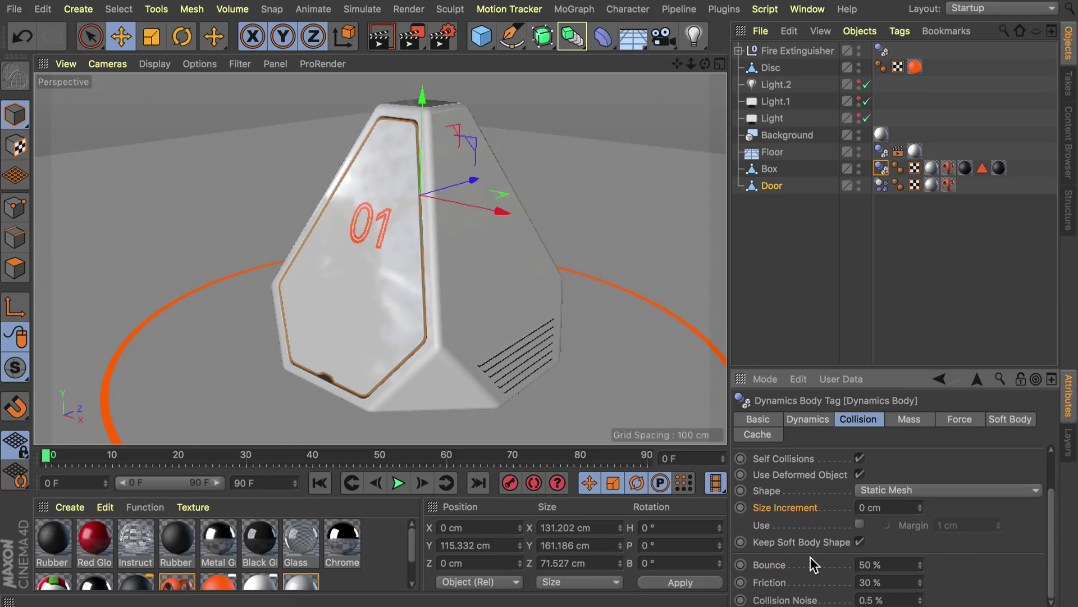
drag(919, 565, 920, 590)
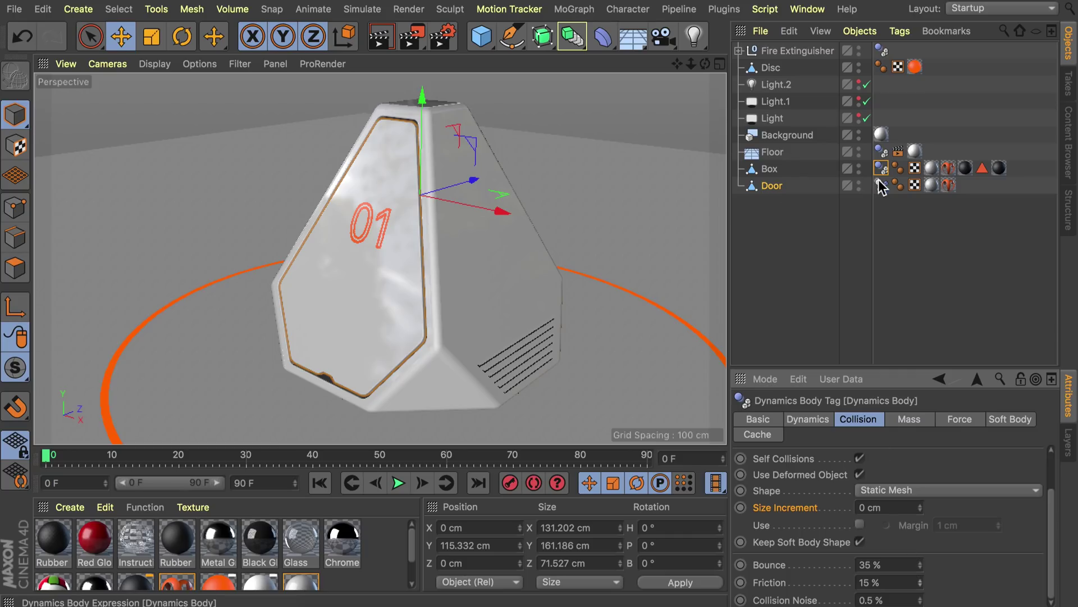
- Set Bounce to 15 % and Friction to 45 % in the Floor's Dynamics Body collision settings and run the simulation
click(881, 151)
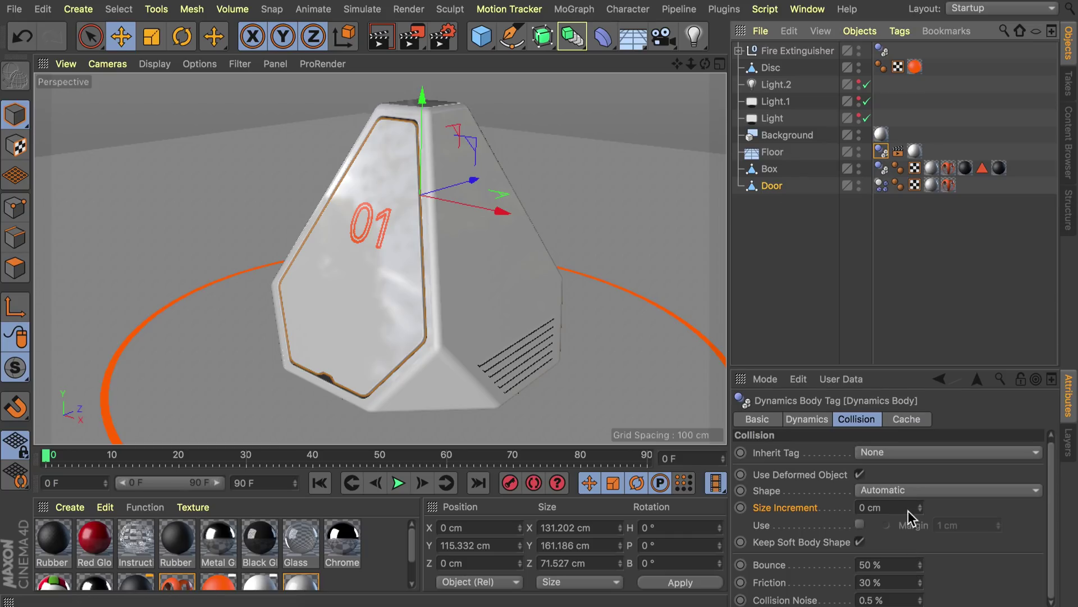
mouse_move(919, 565)
mouse_down()
mouse_move(920, 599)
mouse_move(920, 556)
mouse_up()
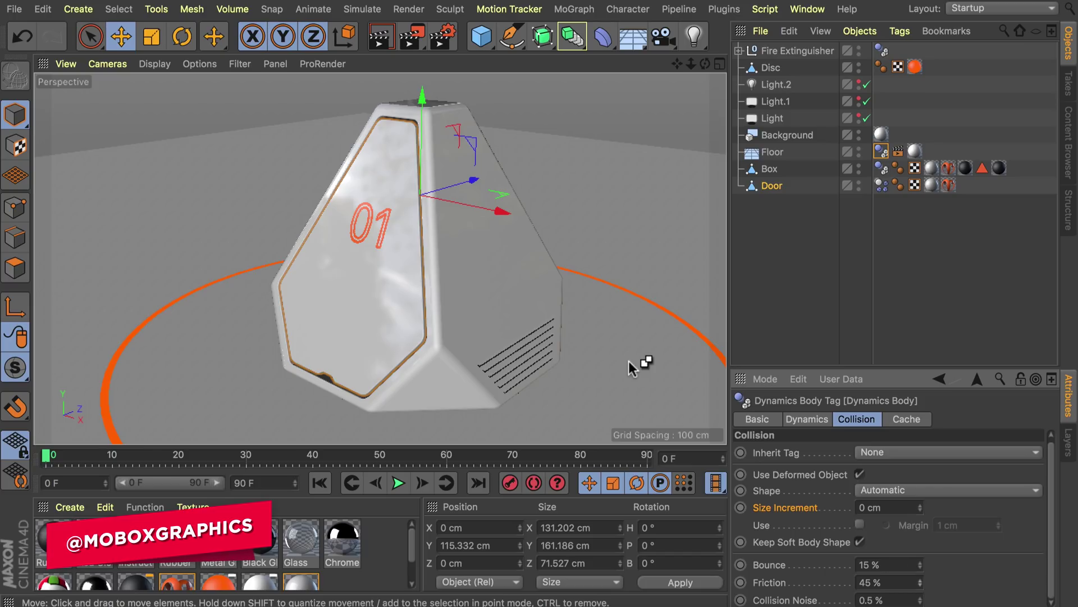
click(399, 483)
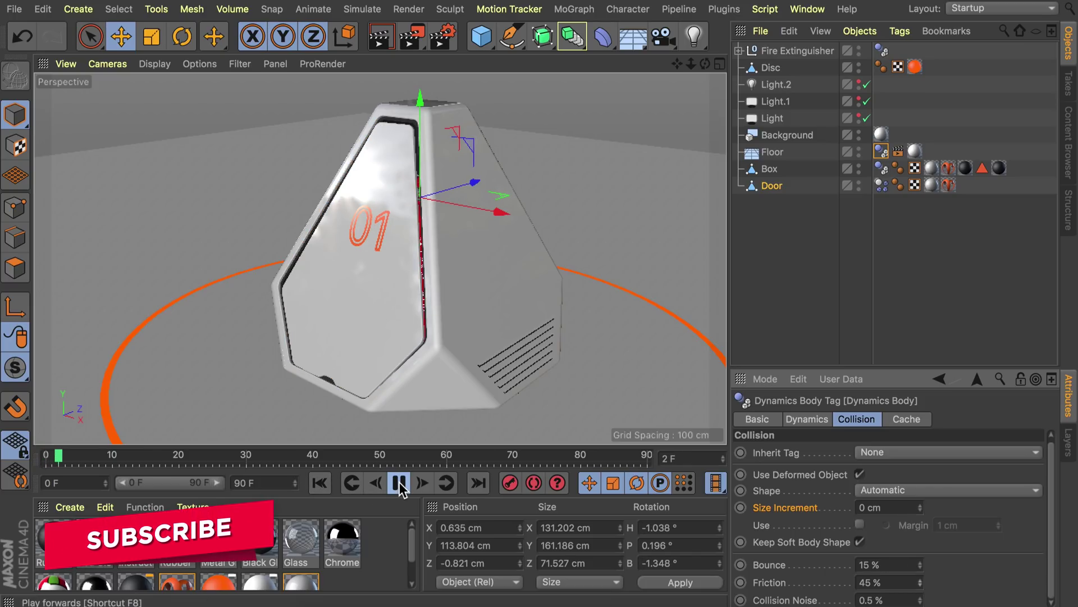